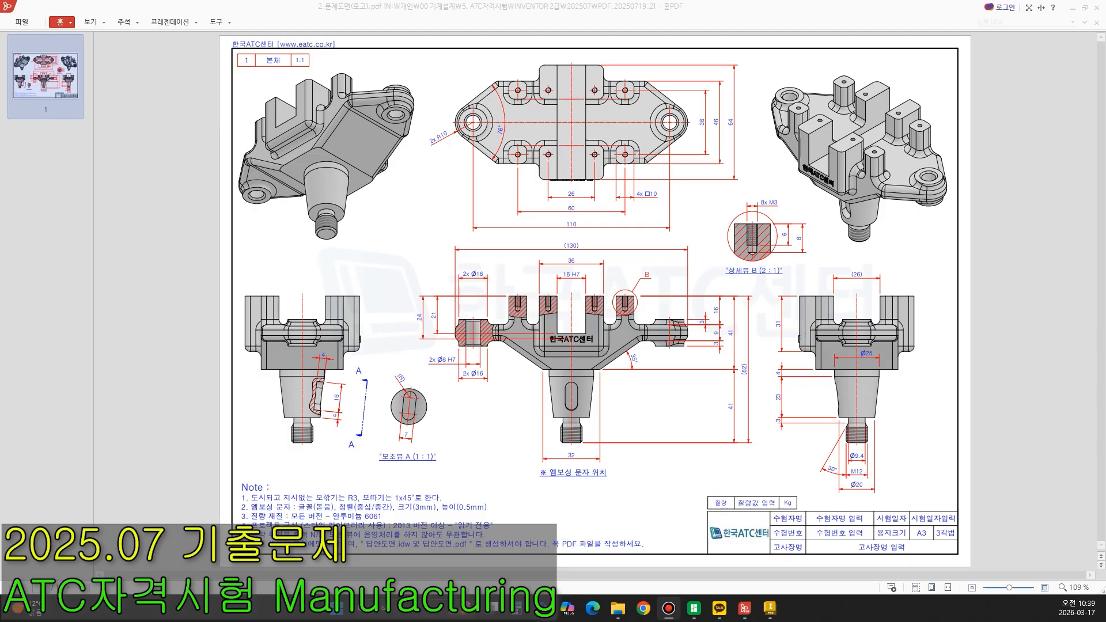
Examine the front view's heights measured from the top face and the central block's symmetry in the top view of the drawing.
mouse_move(454, 296)
left_mouse_down()
mouse_move(743, 294)
mouse_move(732, 369)
left_mouse_up()
left_click_drag(421, 342, 419, 356)
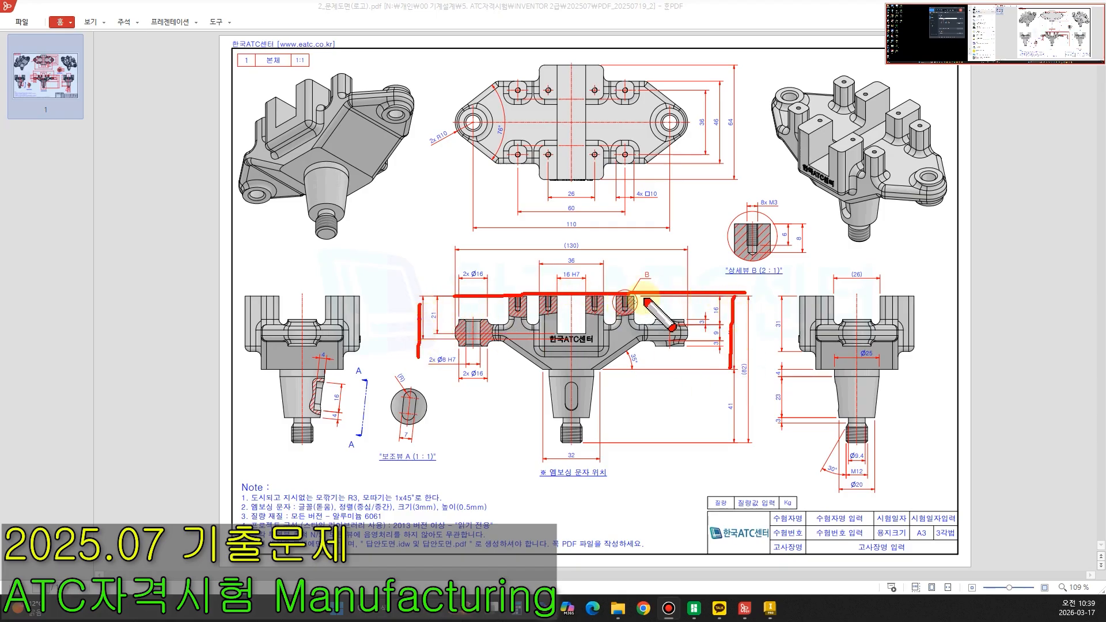
left_click_drag(749, 299, 758, 443)
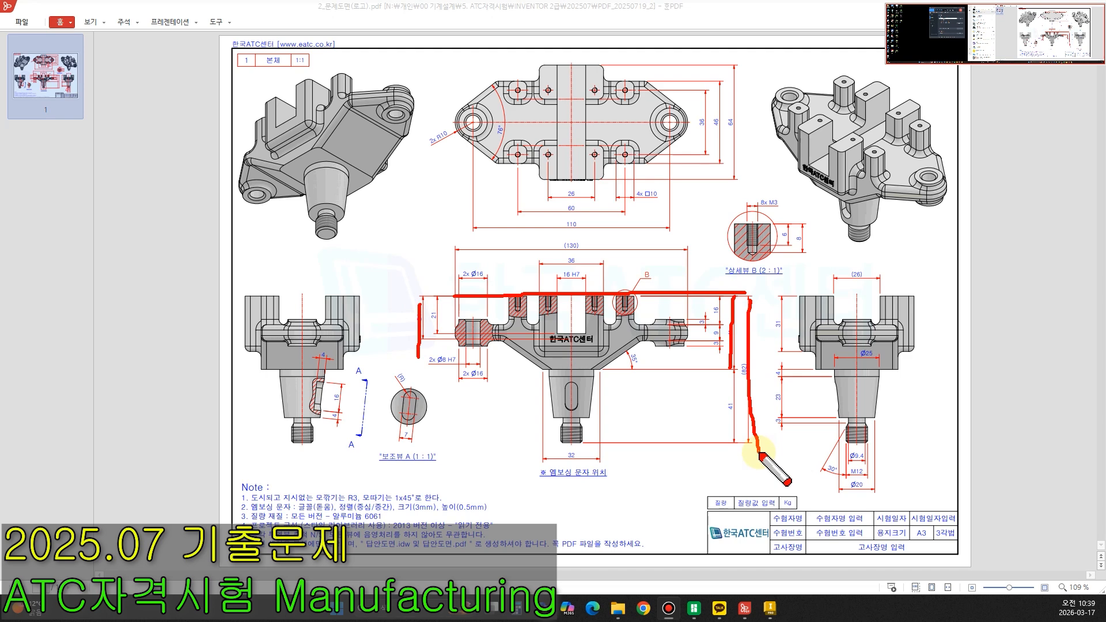
key("Escape")
key("ctrl+2")
left_click_drag(415, 296, 713, 300)
left_click_drag(572, 274, 567, 419)
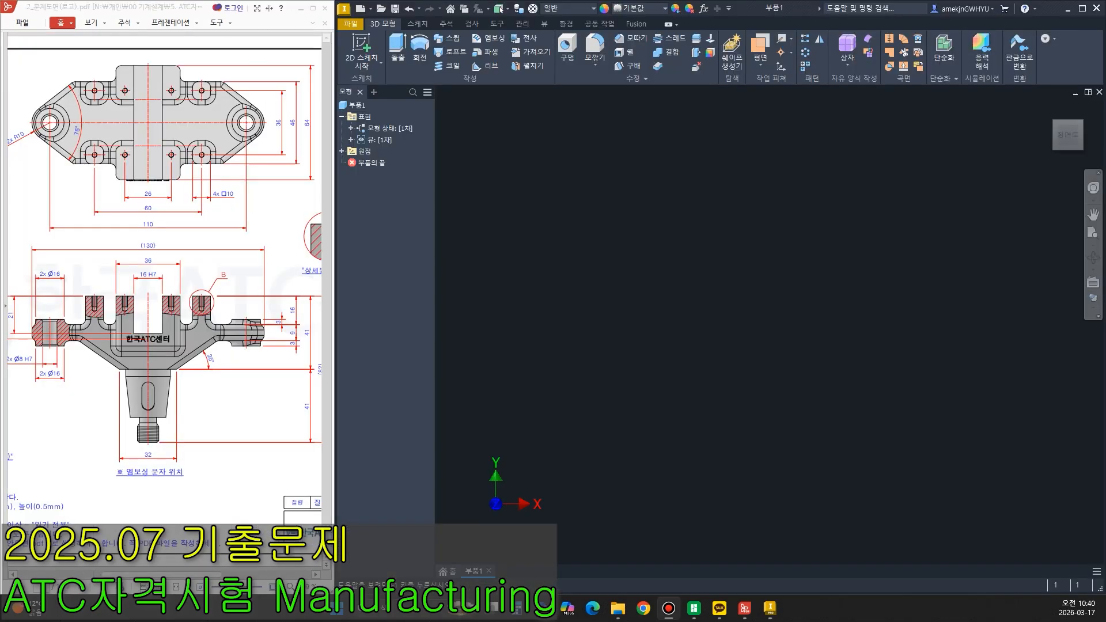
mouse_move(119, 299)
left_mouse_down()
mouse_move(118, 348)
mouse_move(179, 349)
mouse_move(179, 298)
mouse_move(116, 296)
left_mouse_up()
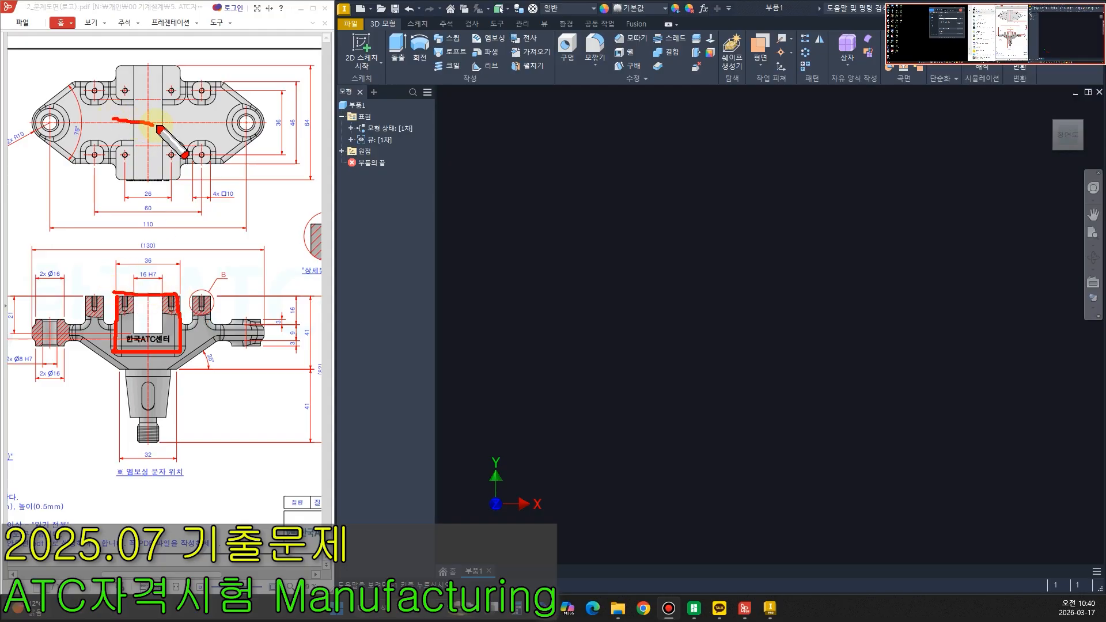
mouse_move(167, 124)
left_mouse_down()
mouse_move(168, 81)
mouse_move(175, 171)
mouse_move(183, 160)
mouse_move(139, 55)
left_mouse_up()
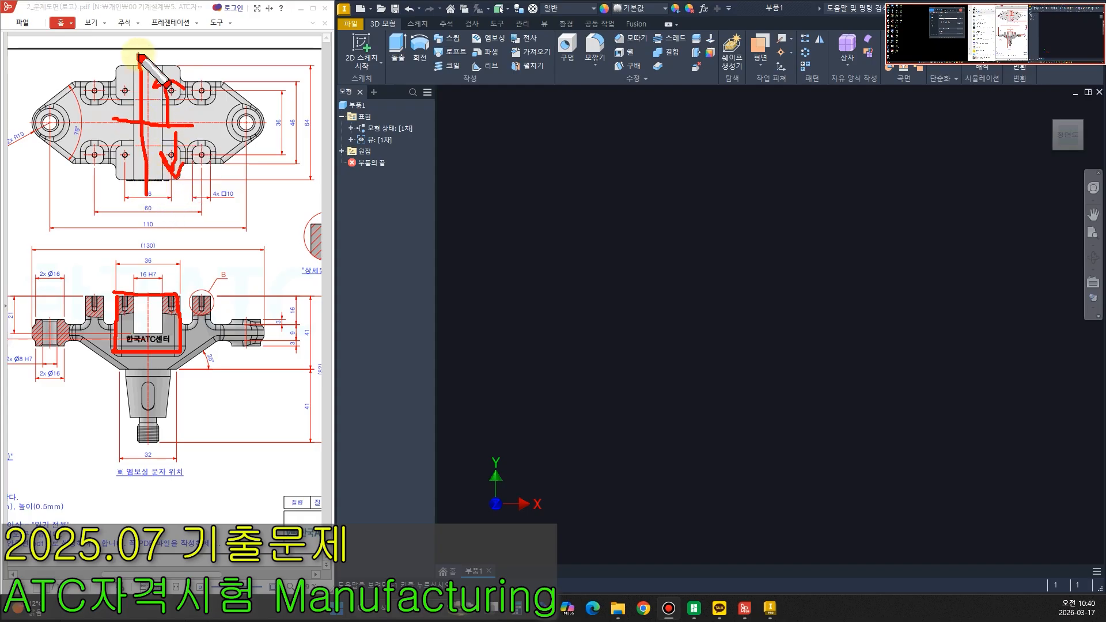
left_click_drag(213, 125, 81, 126)
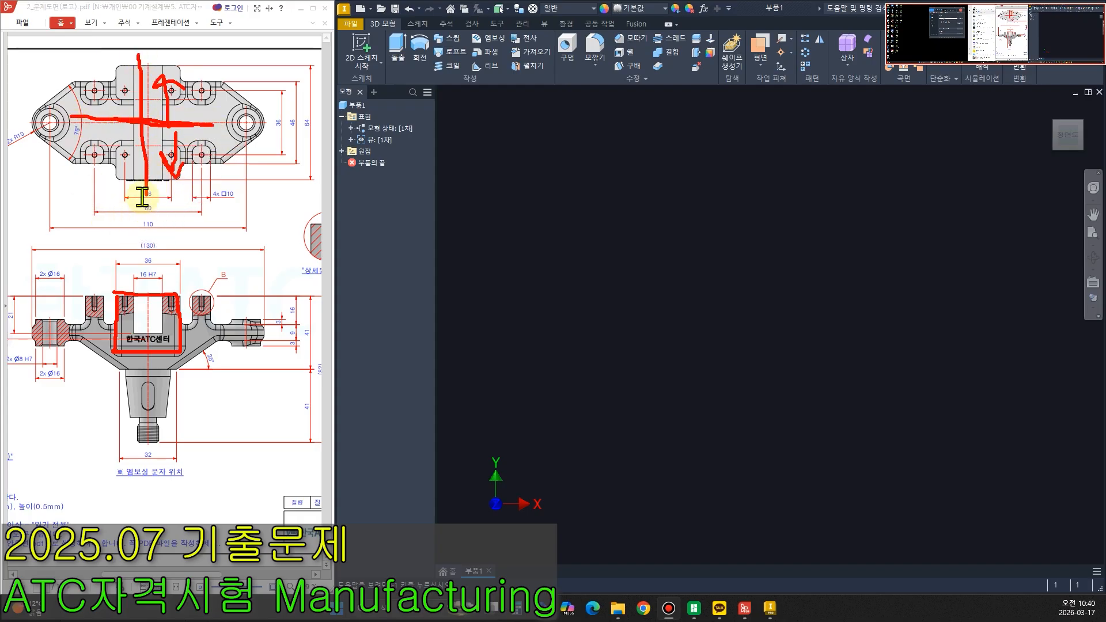
key("Escape")
Examine the central block's width, height and depth dimensions across the front, side and top views of the drawing.
mouse_move(157, 248)
left_mouse_down()
mouse_move(123, 257)
mouse_move(161, 251)
left_mouse_up()
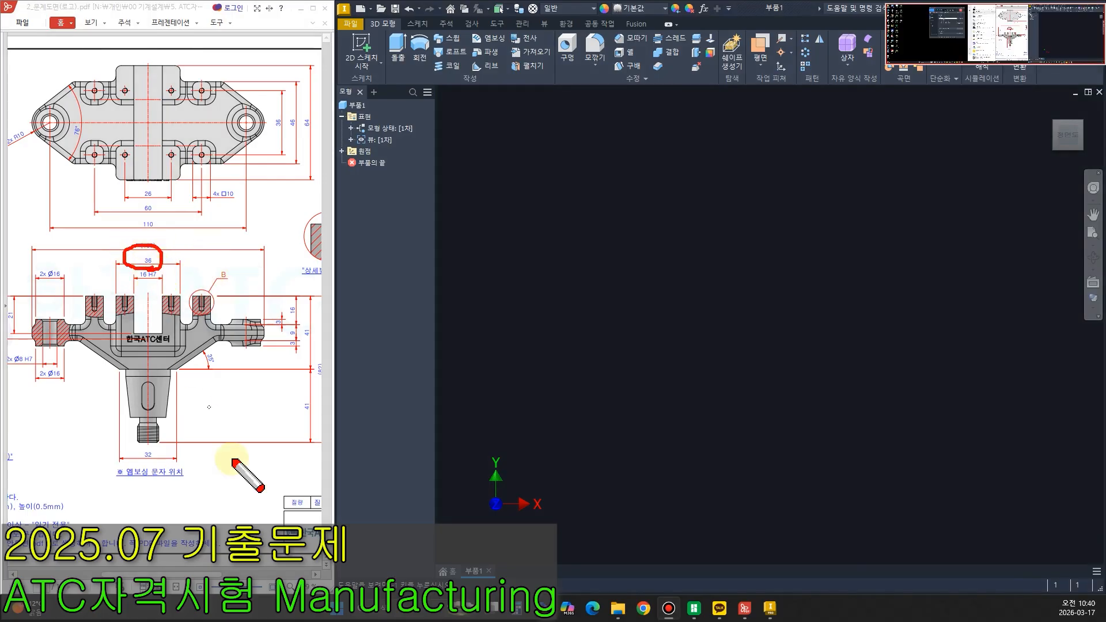
key("Escape")
left_click(199, 572)
left_click_drag(212, 572, 269, 573)
key("ctrl+2")
left_click_drag(200, 336, 221, 339)
key("Escape")
left_click_drag(228, 575, 212, 576)
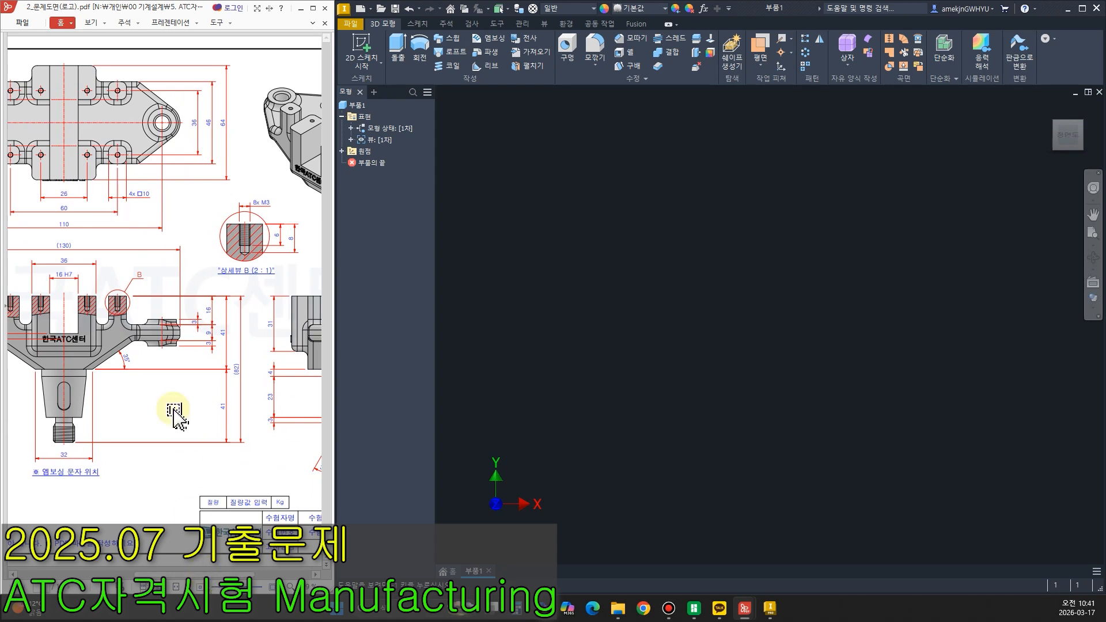
key("ctrl+2")
mouse_move(70, 271)
left_mouse_down()
mouse_move(50, 271)
mouse_move(82, 272)
left_mouse_up()
mouse_move(274, 335)
left_mouse_down()
mouse_move(228, 303)
mouse_move(285, 326)
mouse_move(280, 333)
left_mouse_up()
left_click_drag(75, 179, 68, 64)
left_click_drag(228, 137, 200, 123)
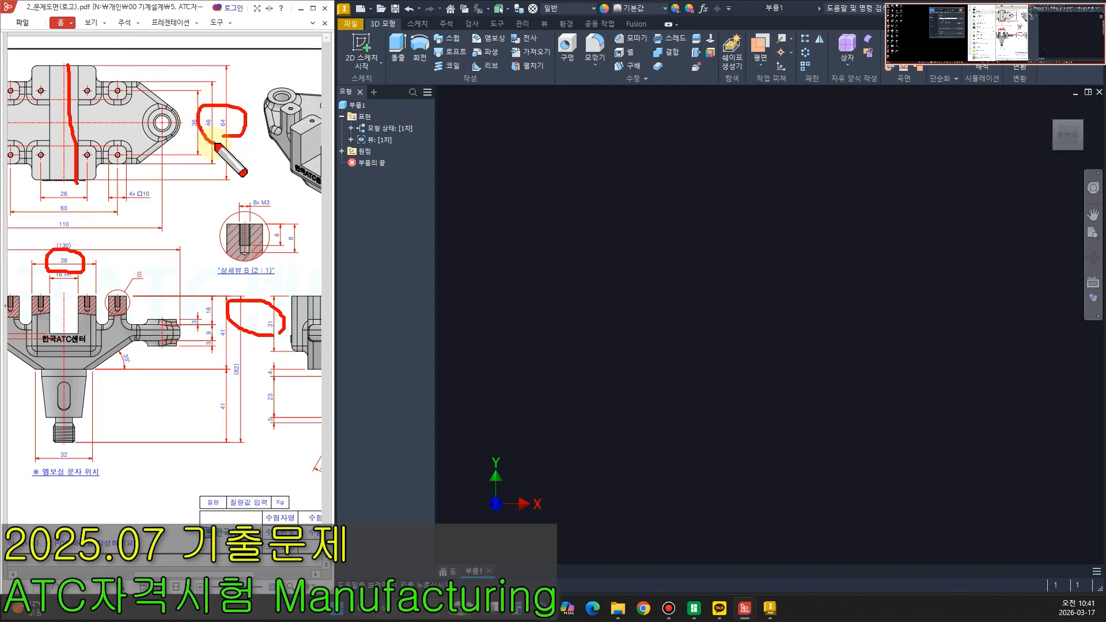
key("Escape")
Start a sketch on the XY plane and draw a rectangle 36 mm wide and 31 mm high.
left_click(362, 45)
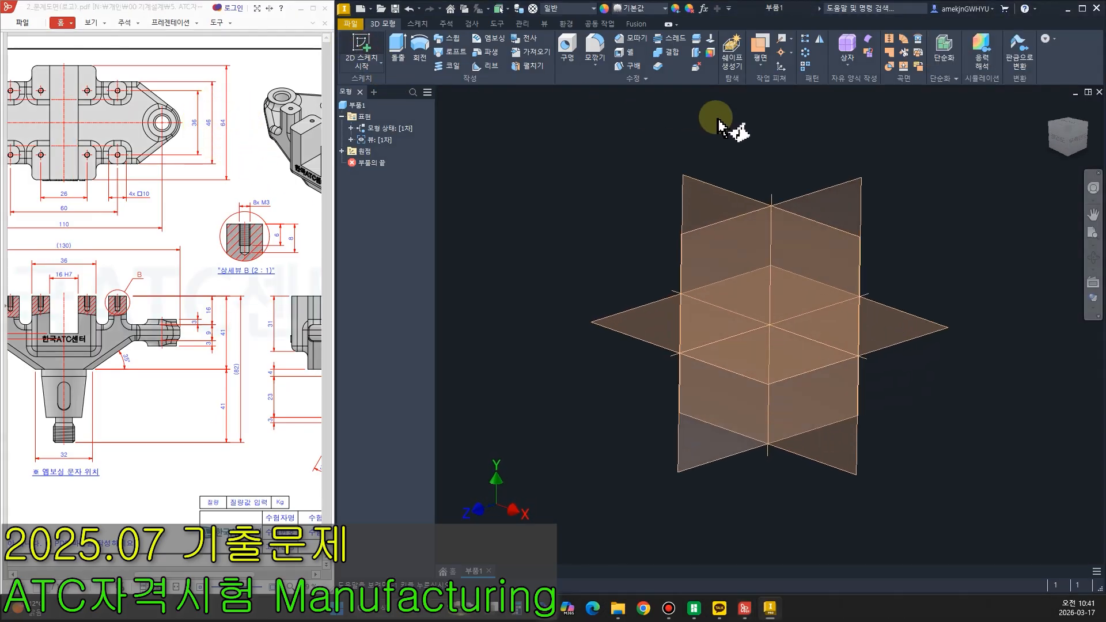
left_click(736, 183)
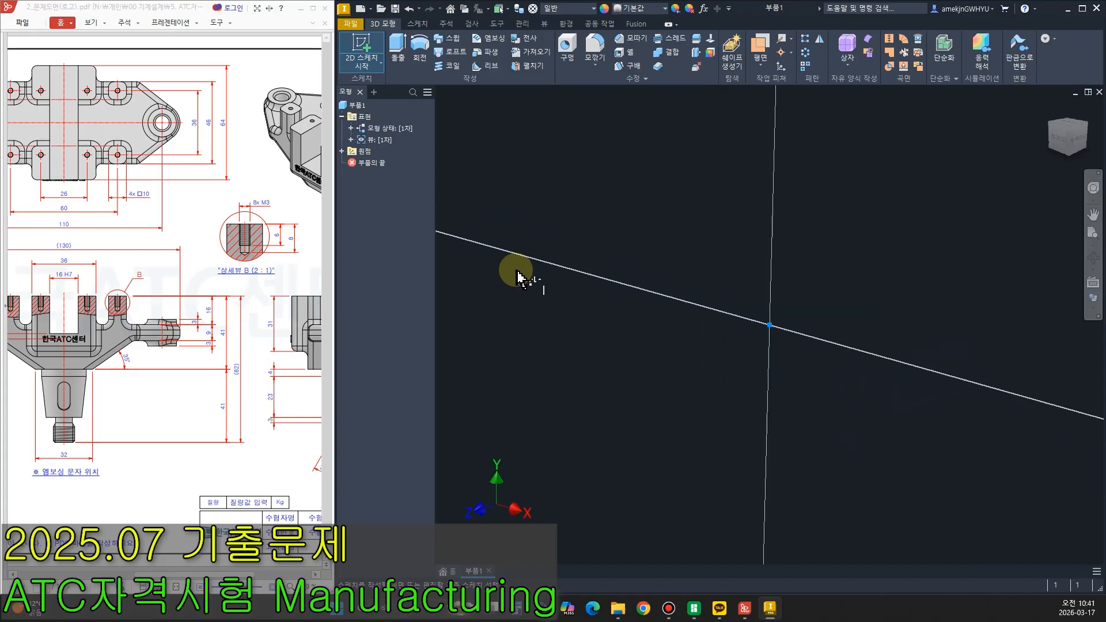
left_click(472, 46)
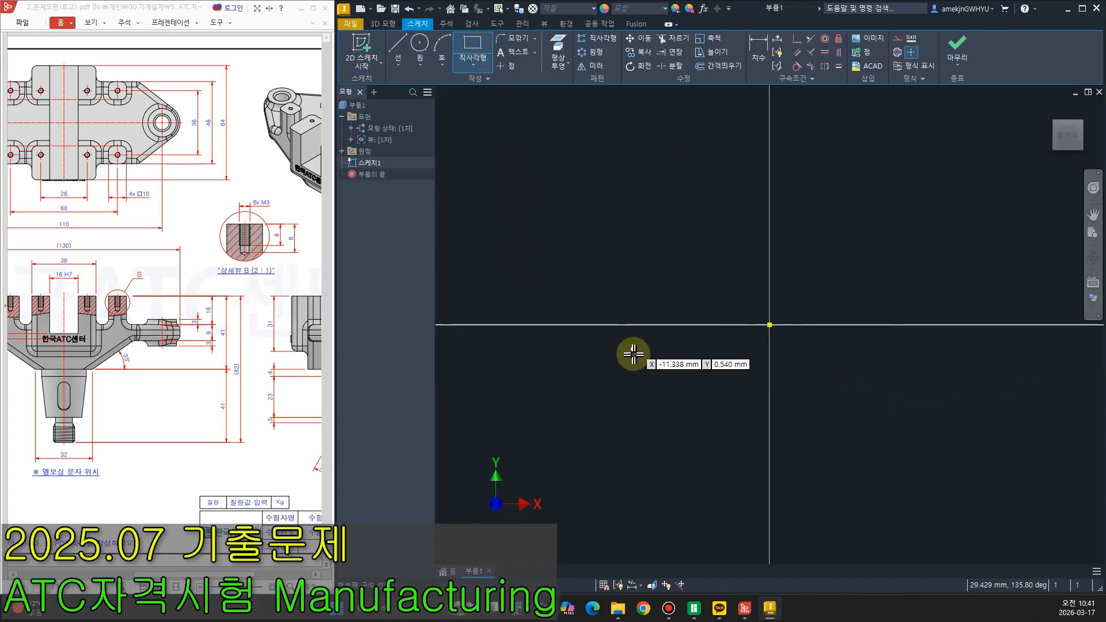
left_click(710, 363)
type("36")
key("Tab")
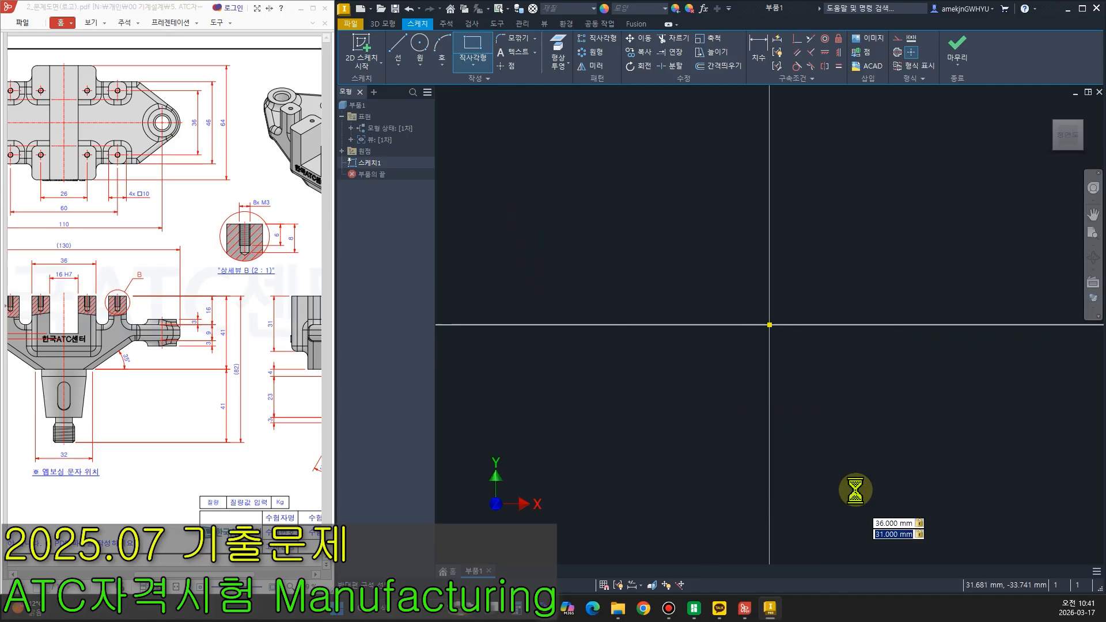
key("Return")
scroll(635, 247, "down", 5)
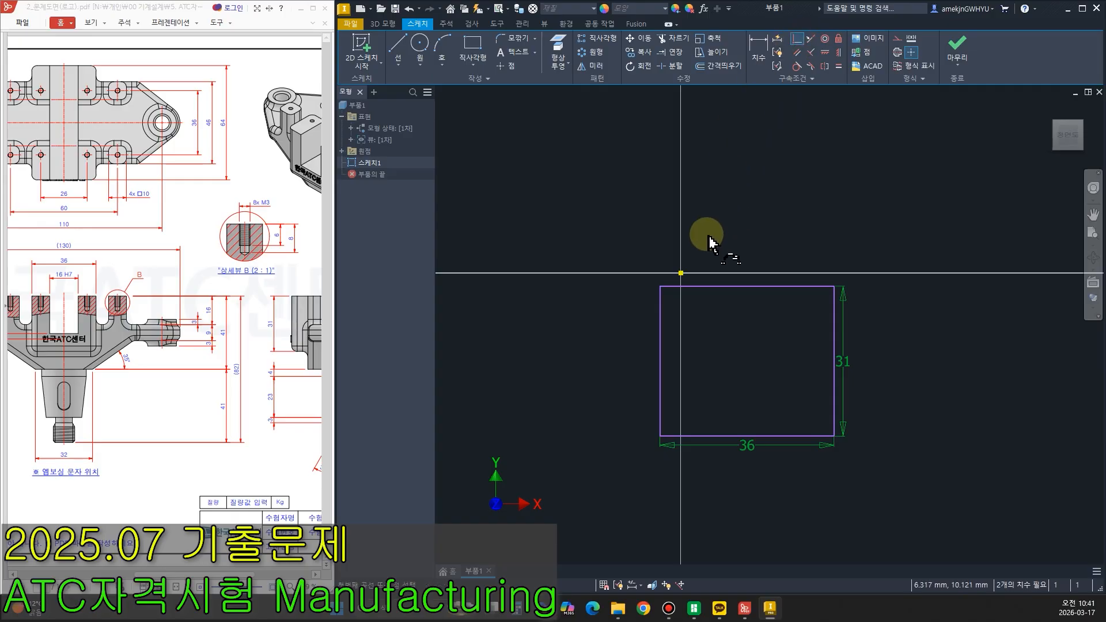
Make the midpoint of the rectangle's upper edge coincident with the sketch origin and finish the sketch.
left_click(747, 286)
left_click(744, 285)
key("ctrl+z")
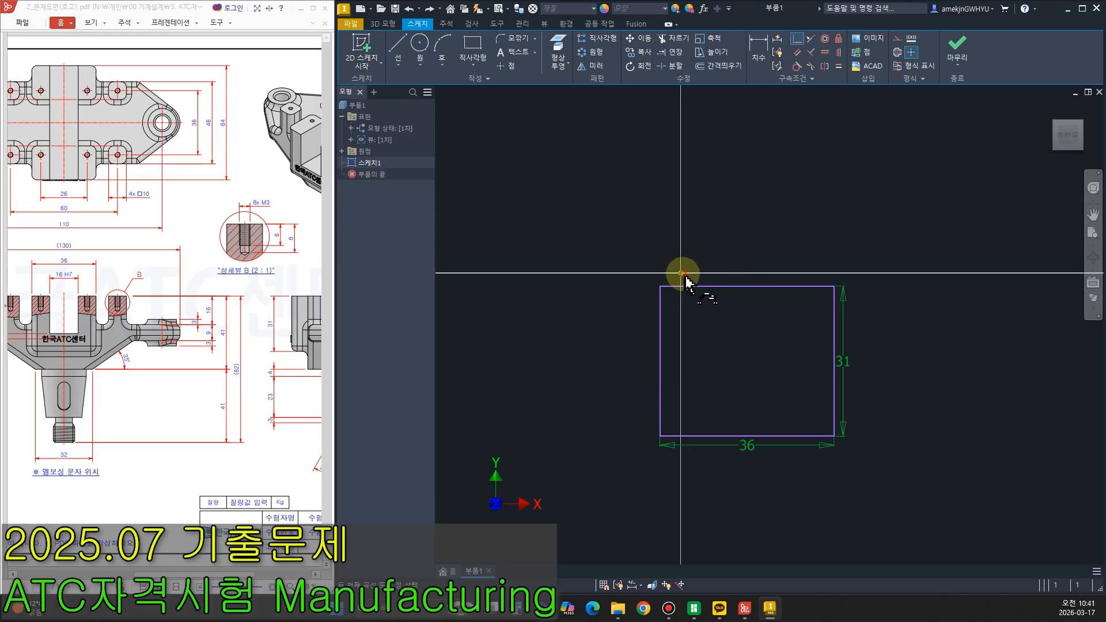
left_click(748, 287)
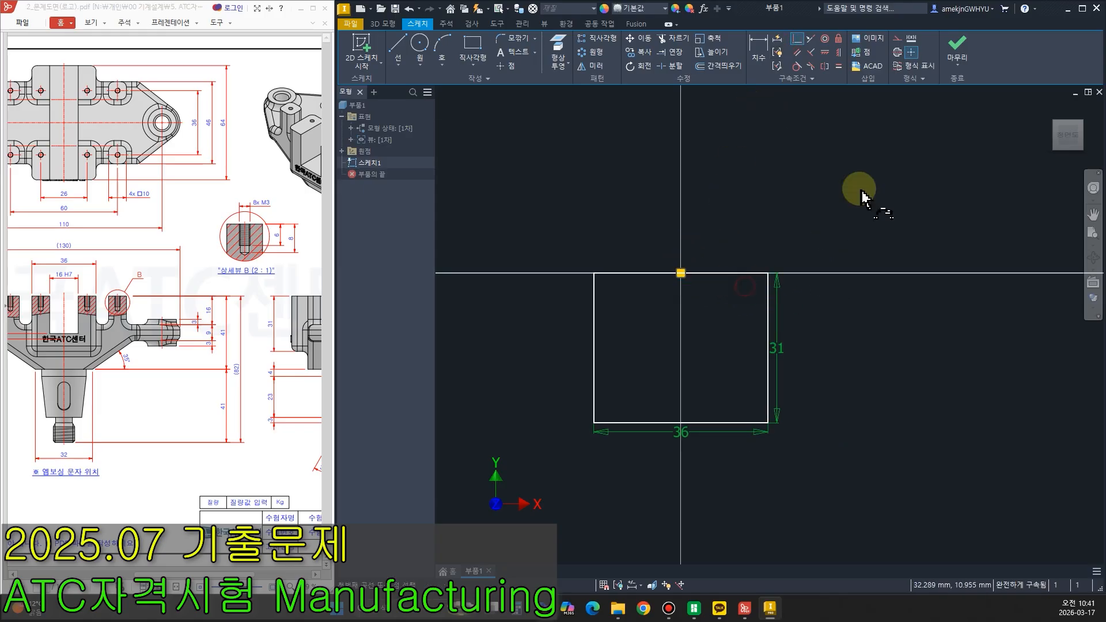
left_click(957, 51)
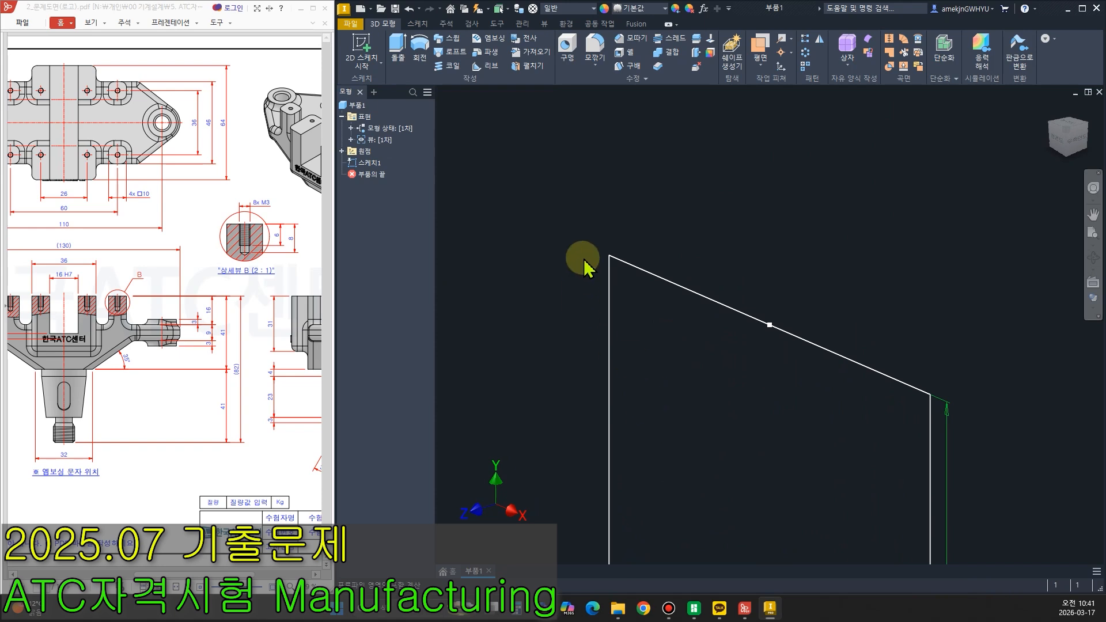
Extrude the rectangle 64 mm symmetrically about the sketch plane to form the central block.
key("e")
left_click(937, 213)
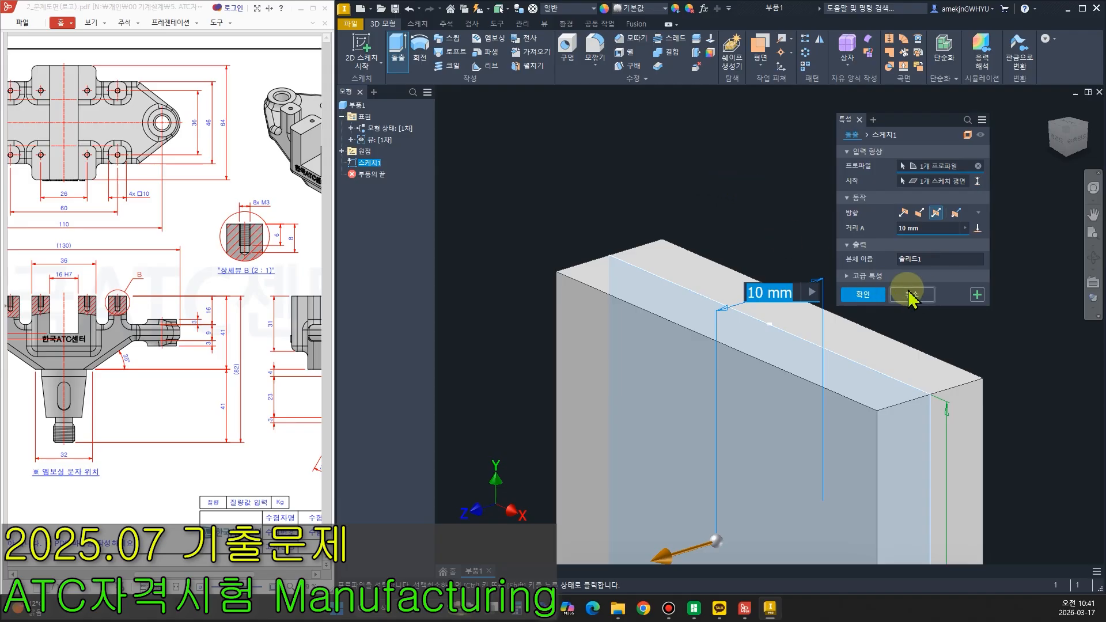
type("64")
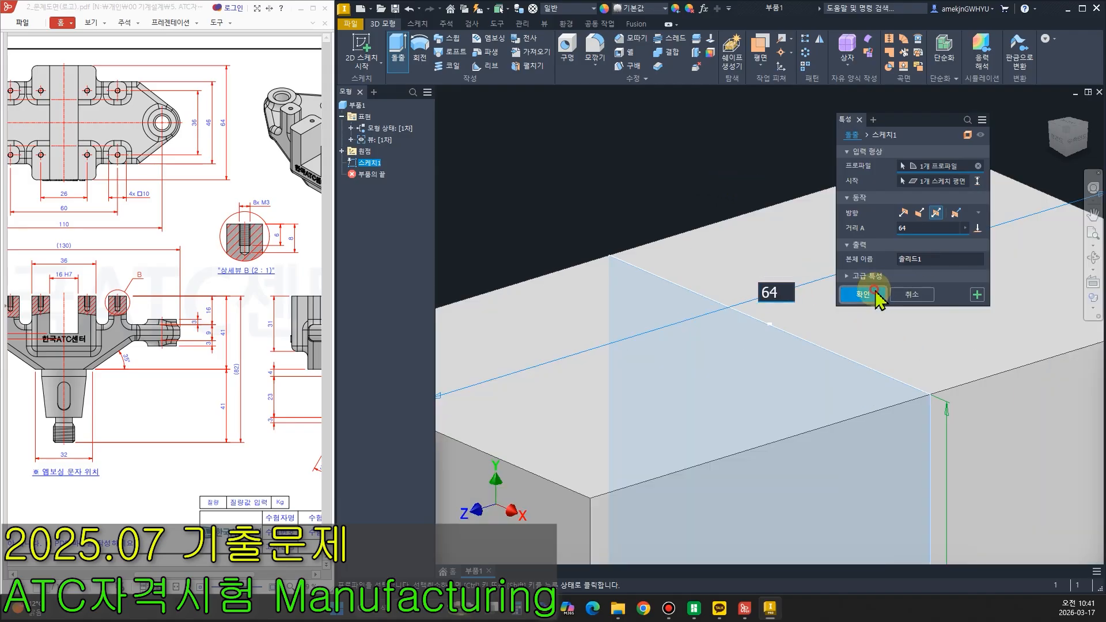
left_click(865, 295)
scroll(572, 198, "up", 3)
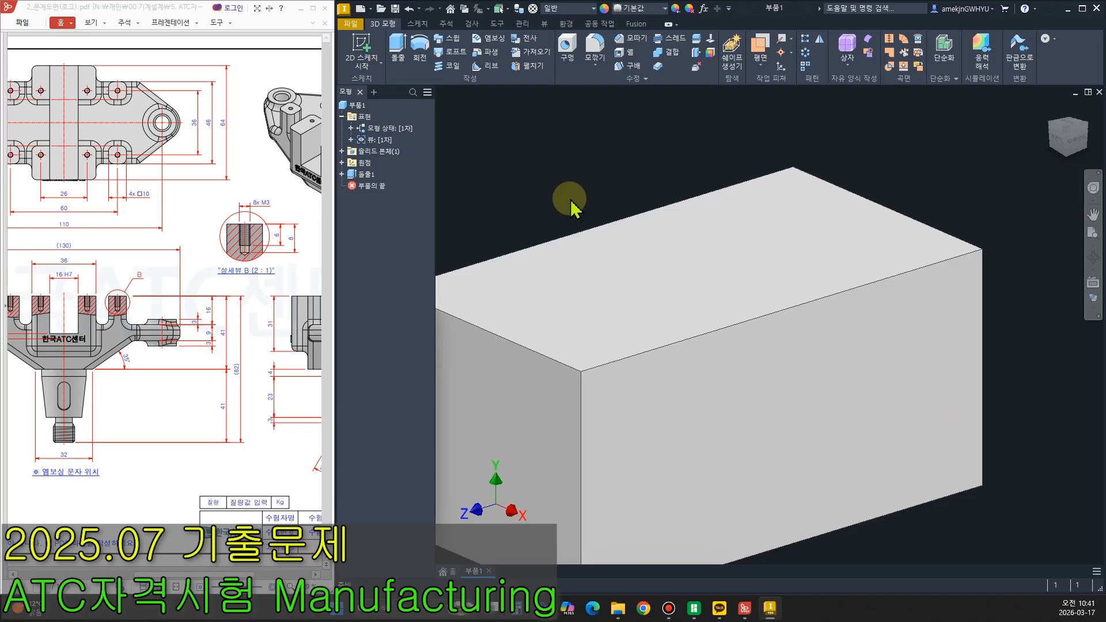
scroll(668, 264, "up", 2)
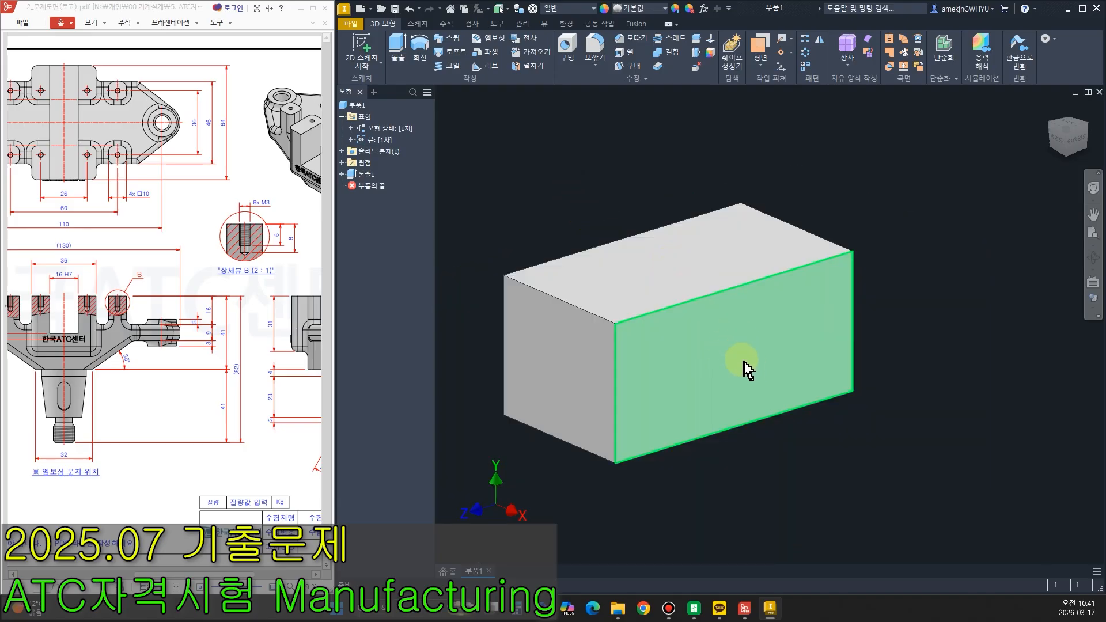
Examine the wing plate's outline in the drawing's top view and its distance below the top face in the front view.
key("ctrl+2")
mouse_move(630, 235)
left_mouse_down()
mouse_move(518, 187)
mouse_move(464, 294)
mouse_move(656, 533)
mouse_move(828, 535)
mouse_move(847, 425)
mouse_move(669, 237)
left_mouse_up()
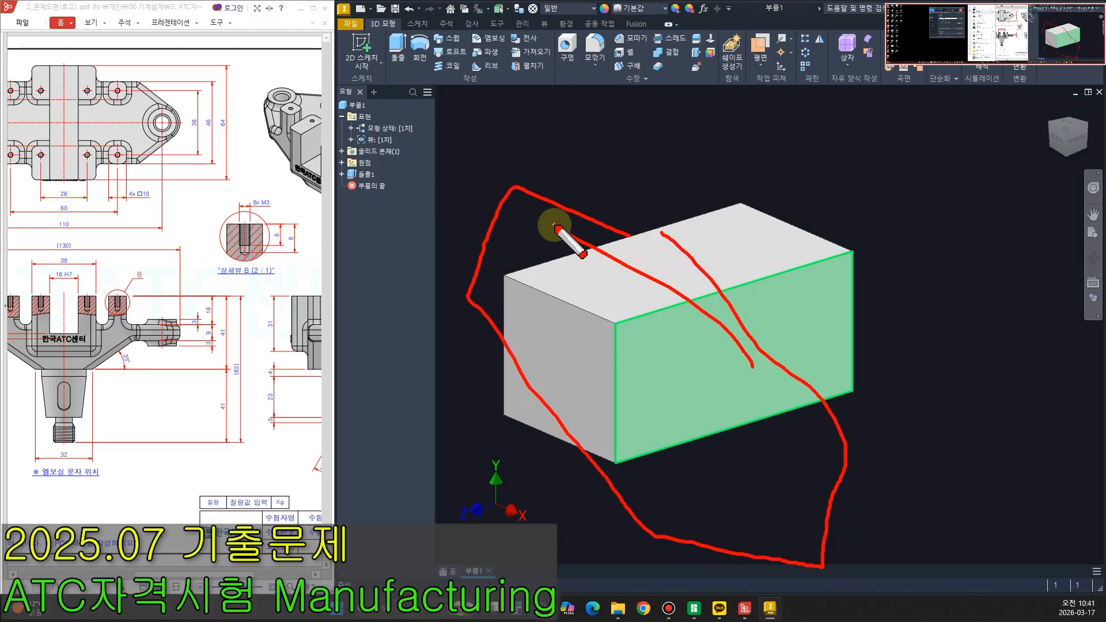
key("Escape")
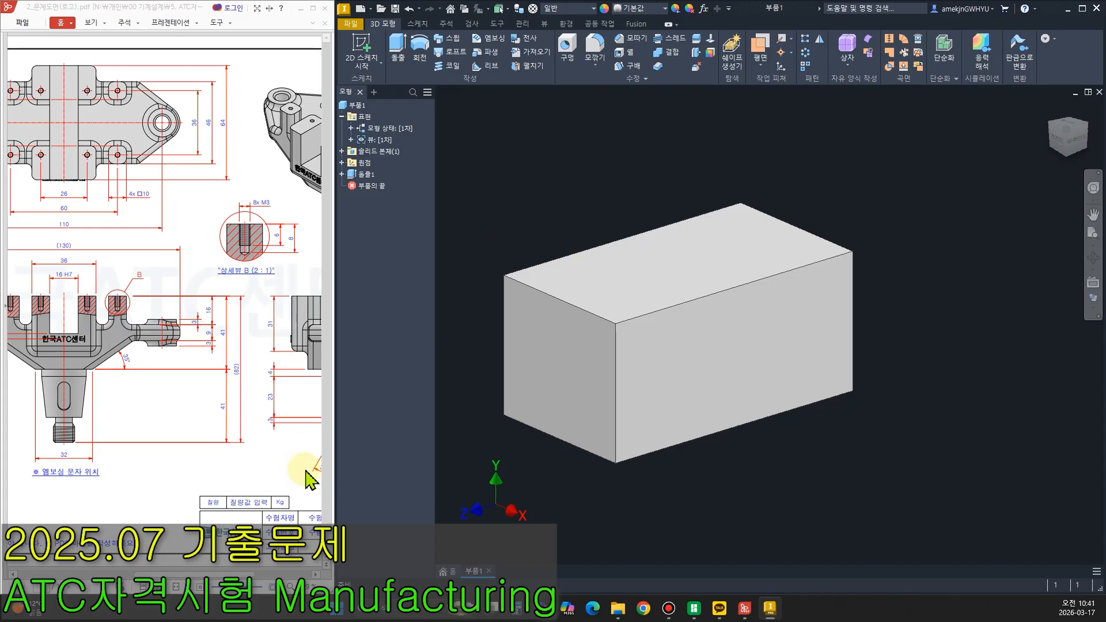
left_click_drag(224, 575, 190, 575)
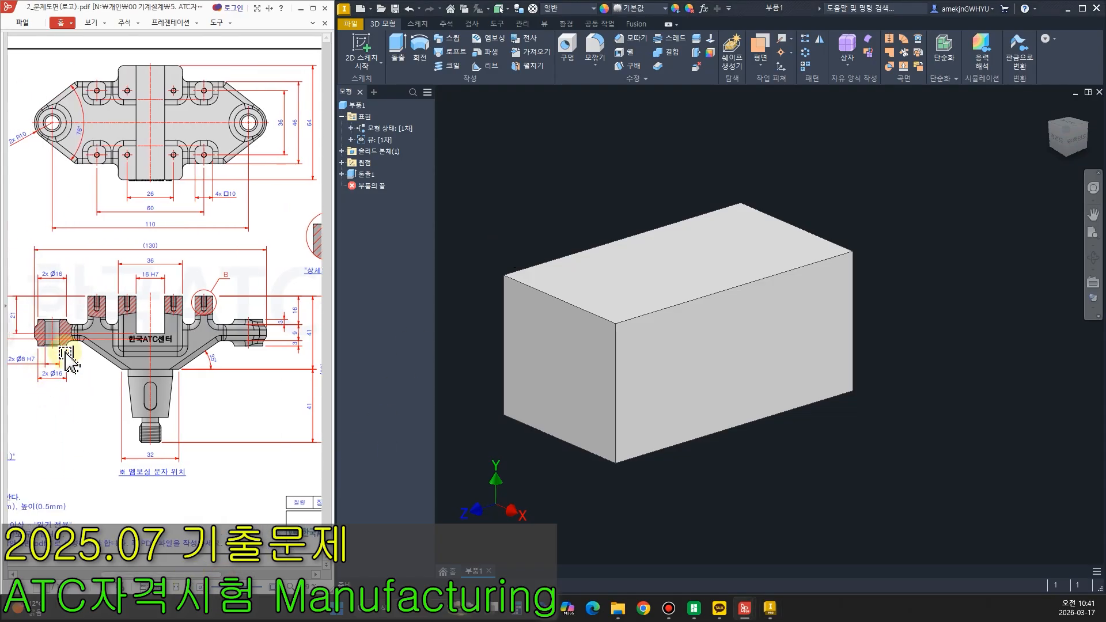
key("ctrl+2")
mouse_move(75, 77)
left_mouse_down()
mouse_move(54, 140)
mouse_move(88, 174)
left_mouse_up()
mouse_move(234, 171)
left_mouse_down()
mouse_move(281, 133)
mouse_move(227, 74)
left_mouse_up()
key("Escape")
key("ctrl+2")
left_click_drag(99, 295, 228, 295)
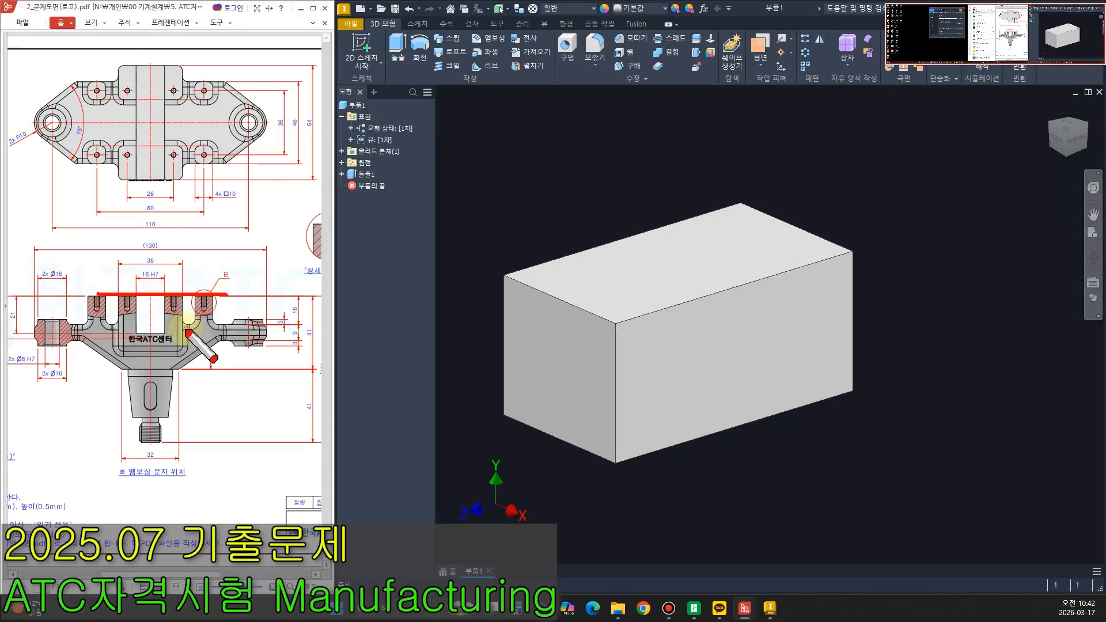
mouse_move(176, 325)
left_mouse_down()
mouse_move(304, 327)
mouse_move(300, 297)
left_mouse_up()
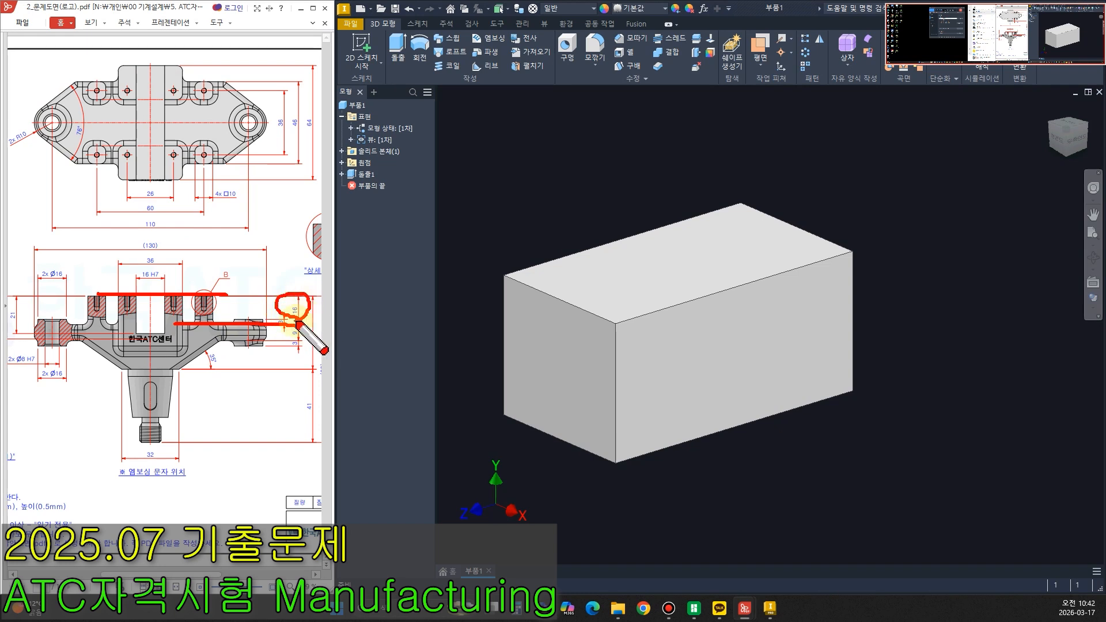
key("Escape")
Create a work plane offset 16 mm below the block's top face.
left_click(762, 46)
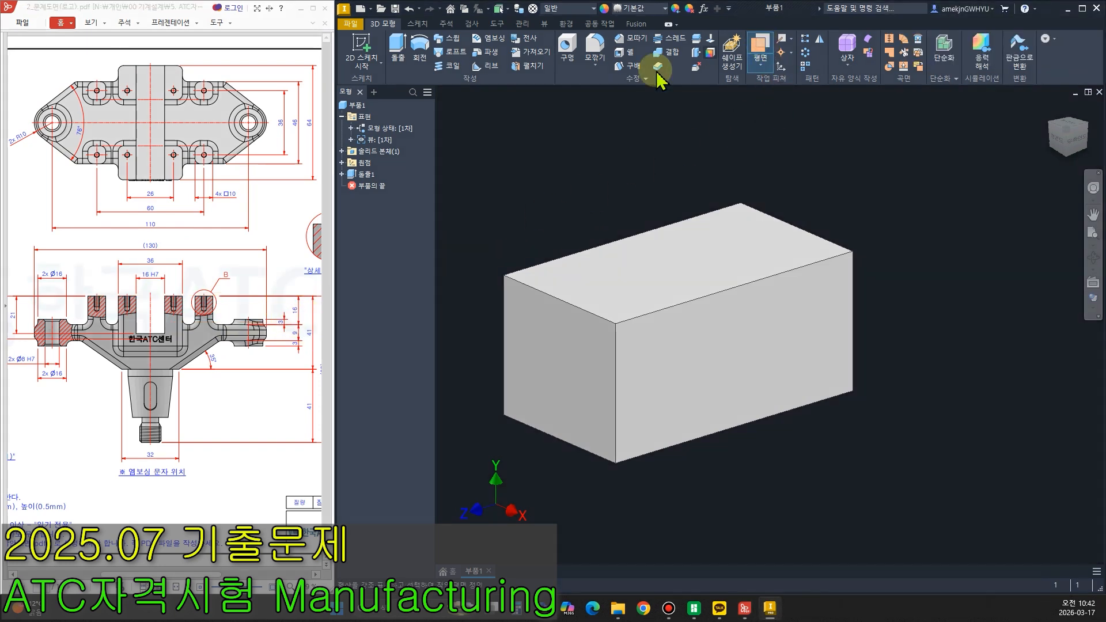
left_click(604, 277)
left_click_drag(966, 199, 959, 240)
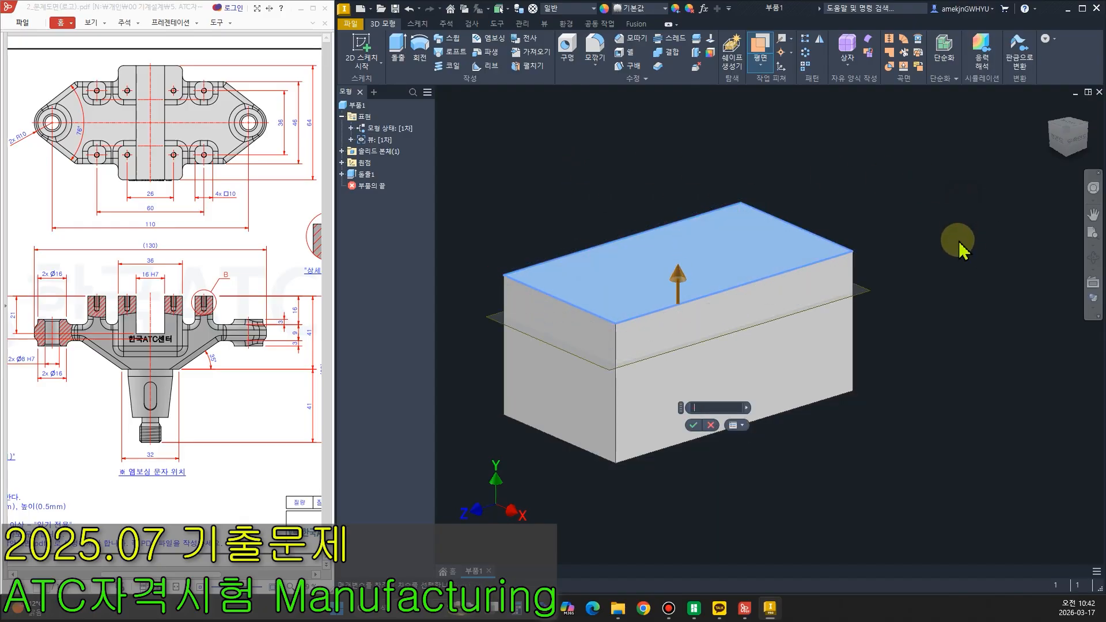
key("Return")
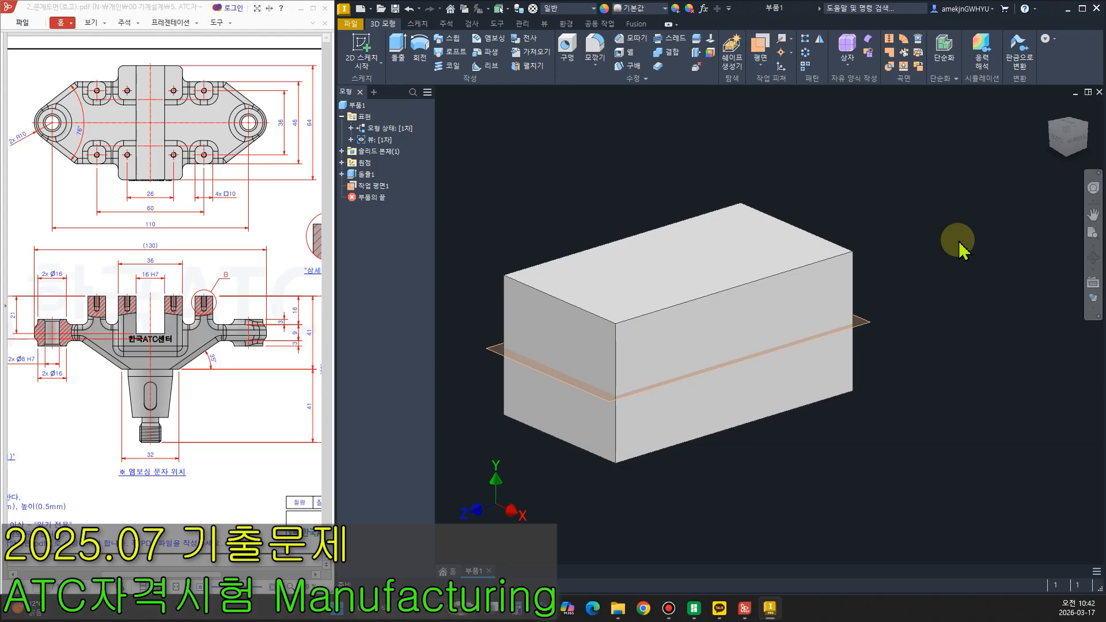
Start a new sketch on the offset work plane that cuts through the block.
left_click(869, 323)
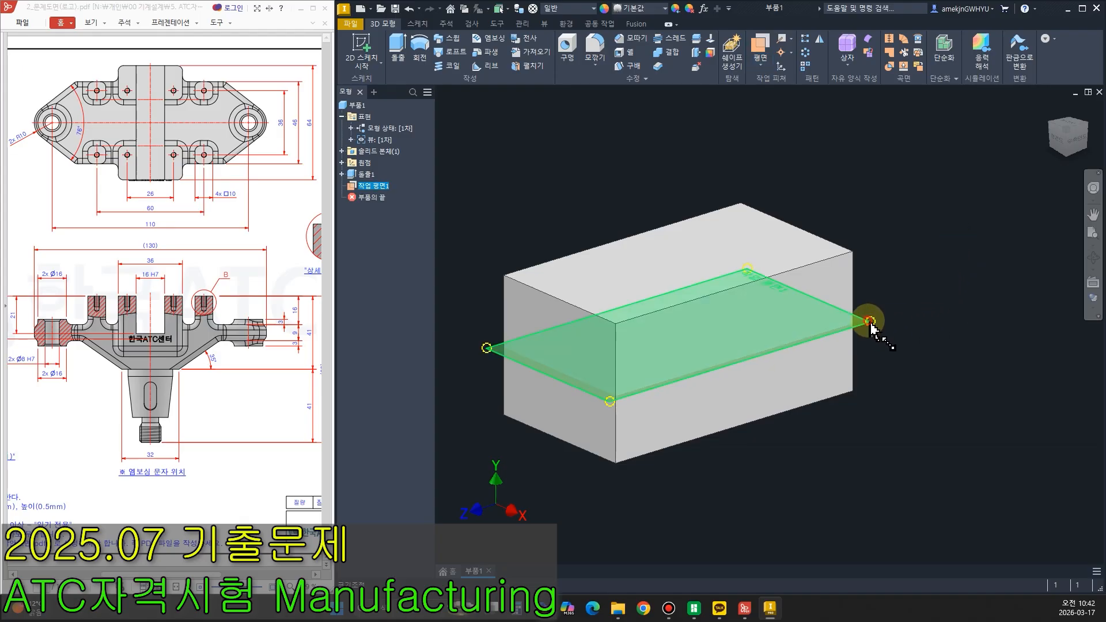
left_click(906, 313)
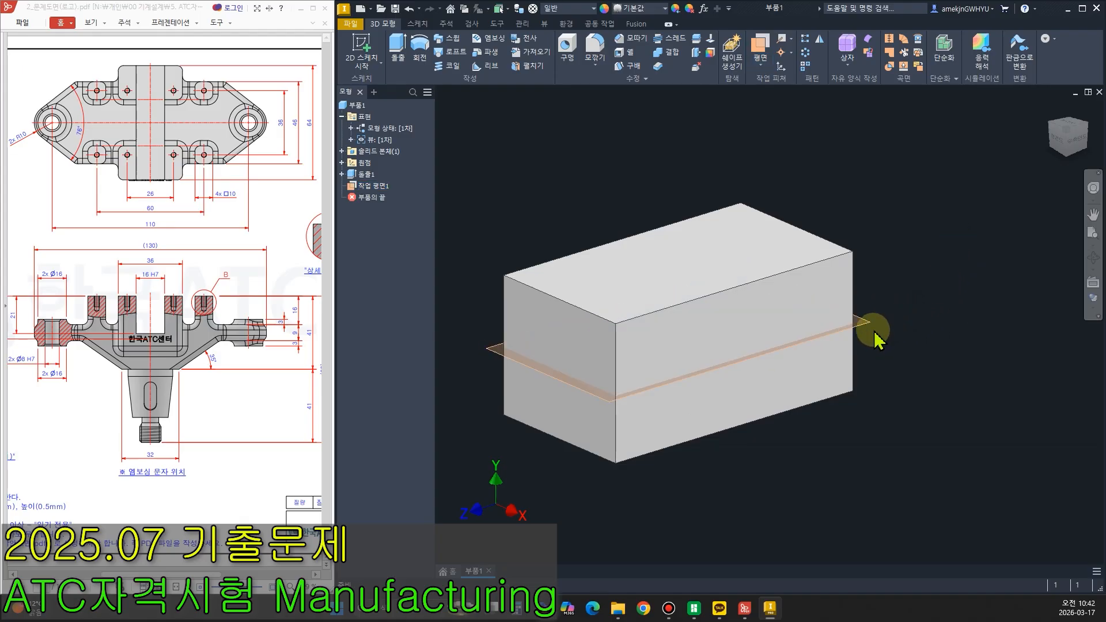
left_click(872, 324)
left_click(899, 311)
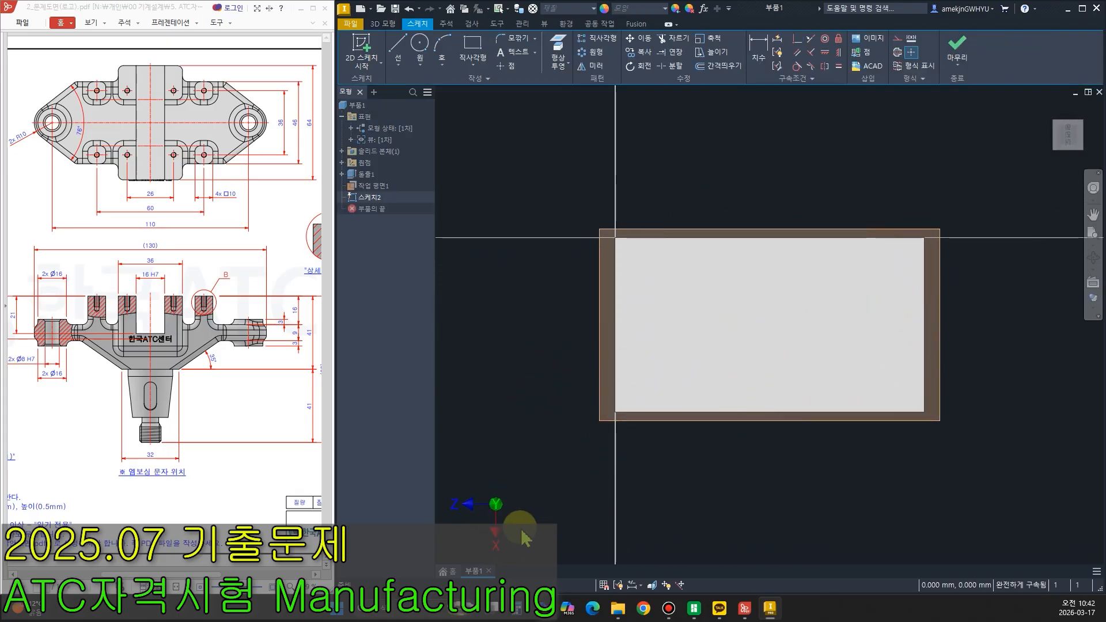
Rotate the sketch view so the X axis points right and slice the graphics at the sketch plane.
key("ctrl+2")
left_click_drag(494, 501, 500, 567)
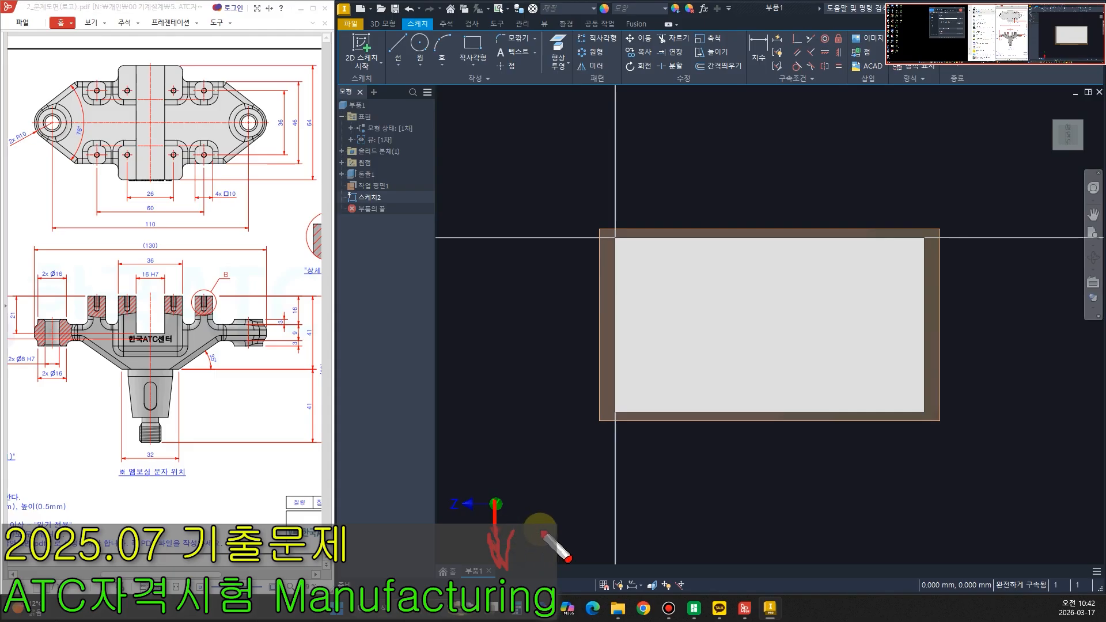
key("Escape")
left_click(1089, 109)
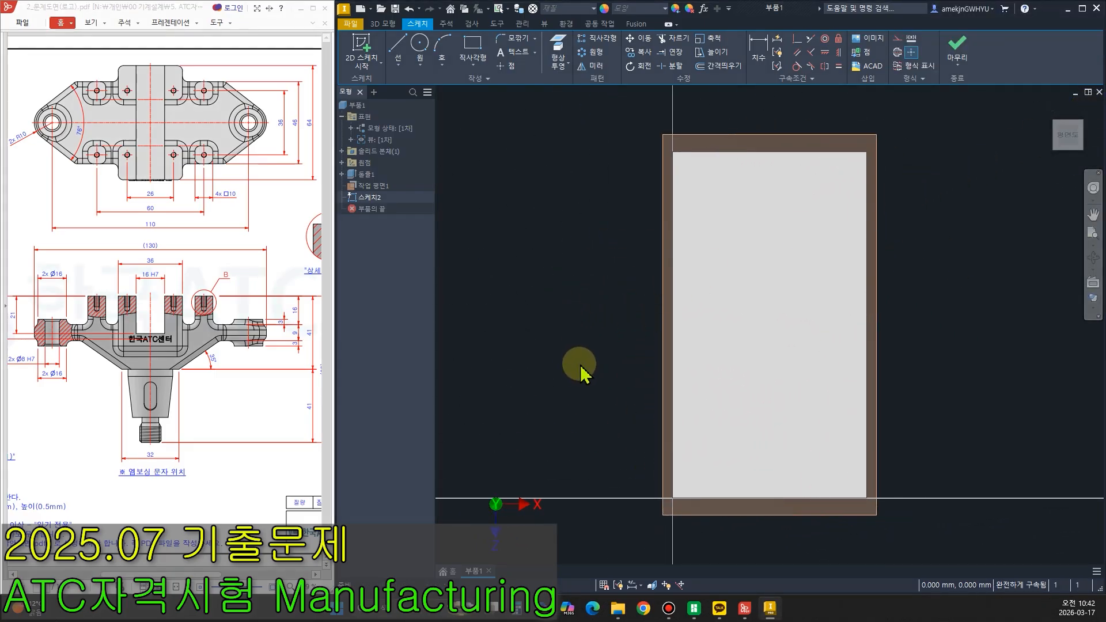
key("F7")
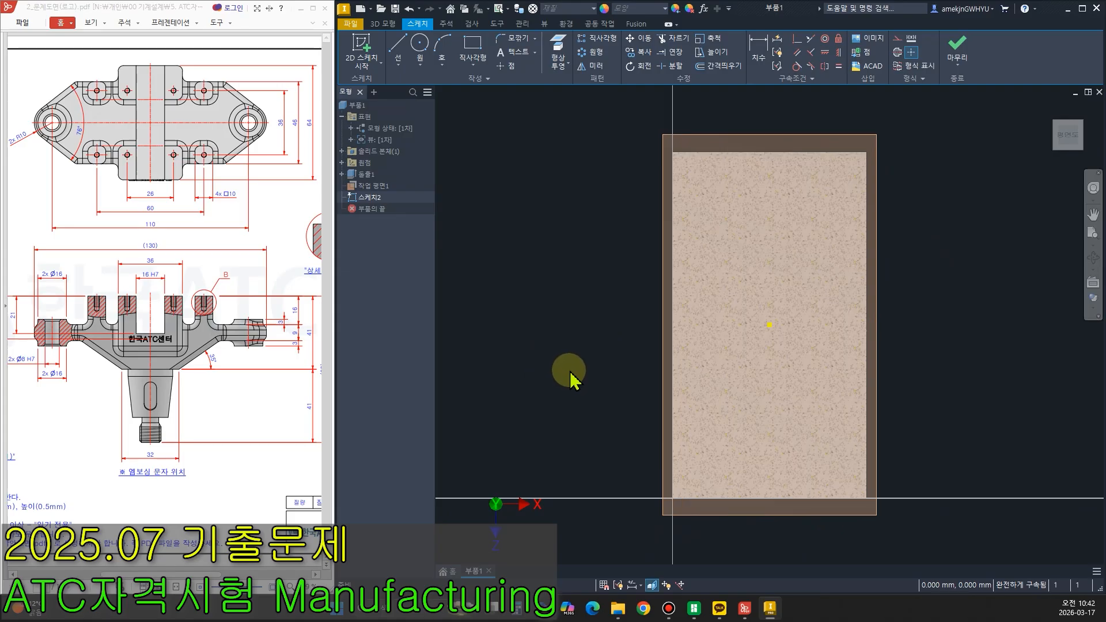
scroll(566, 390, "down", 3)
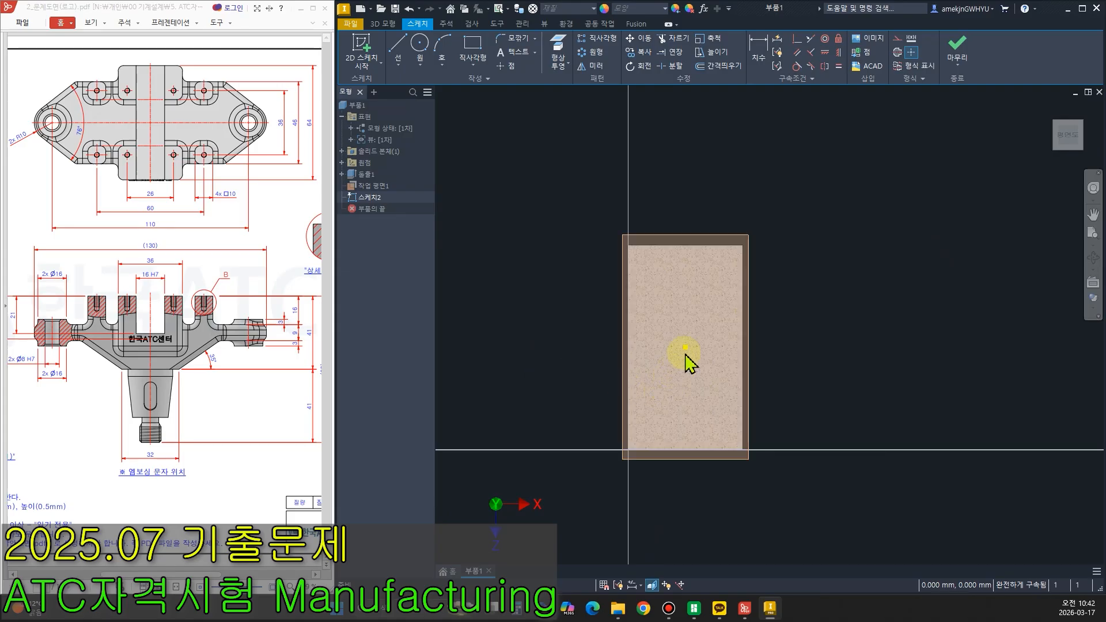
key("ctrl+2")
mouse_move(533, 264)
left_mouse_down()
mouse_move(533, 390)
mouse_move(848, 386)
mouse_move(851, 260)
mouse_move(533, 255)
mouse_move(478, 288)
mouse_move(457, 328)
mouse_move(536, 391)
left_mouse_up()
mouse_move(846, 254)
left_mouse_down()
mouse_move(925, 323)
mouse_move(854, 388)
left_mouse_up()
left_click_drag(472, 301, 478, 349)
mouse_move(920, 307)
left_mouse_down()
mouse_move(931, 337)
mouse_move(910, 360)
left_mouse_up()
key("Escape")
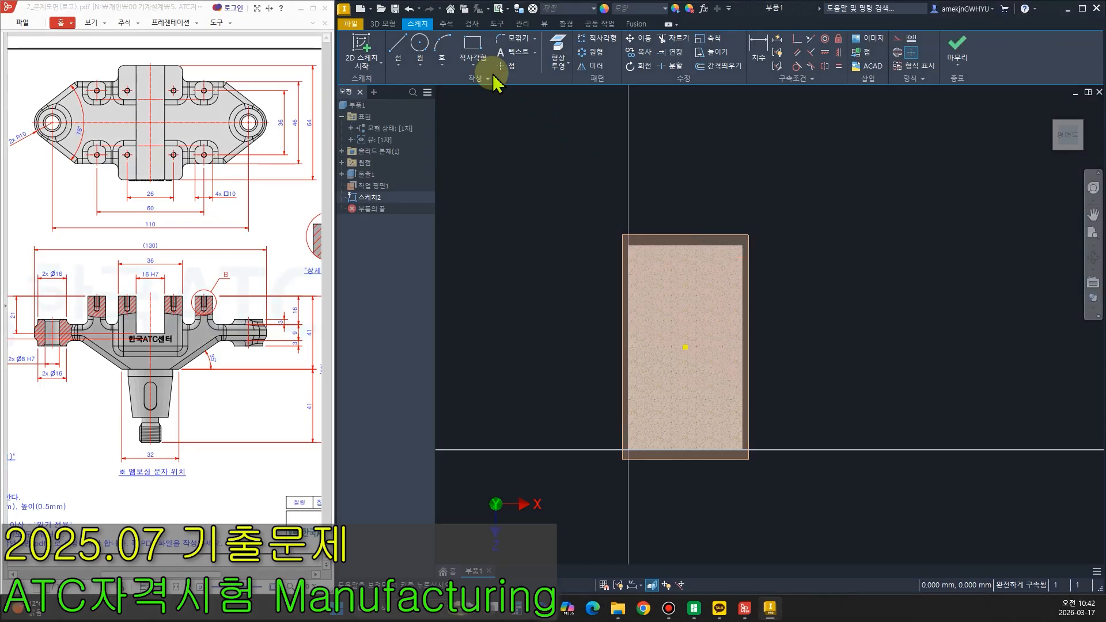
Draw a centre rectangle on the block's centre point, about 126 mm wide and 46 mm high.
left_click(480, 67)
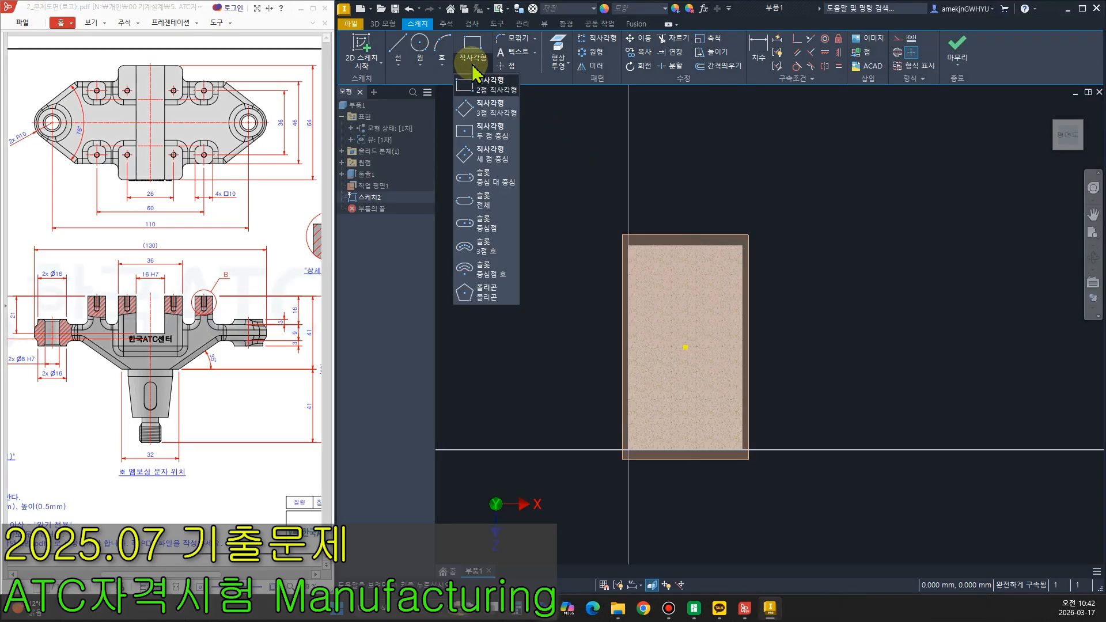
left_click(490, 139)
left_click(685, 345)
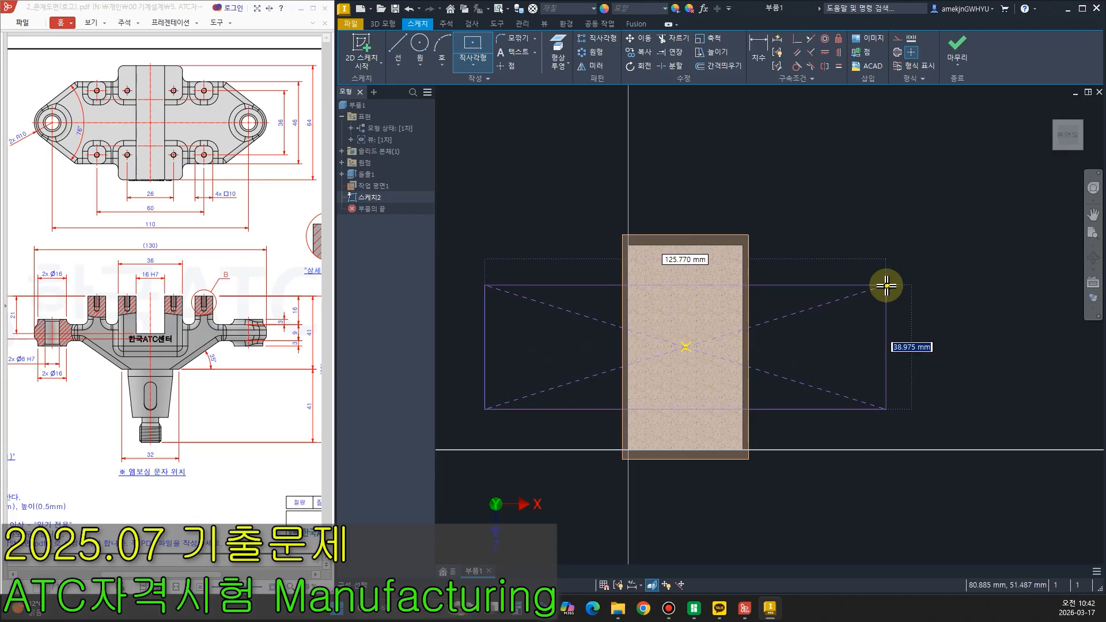
type("46")
key("Return")
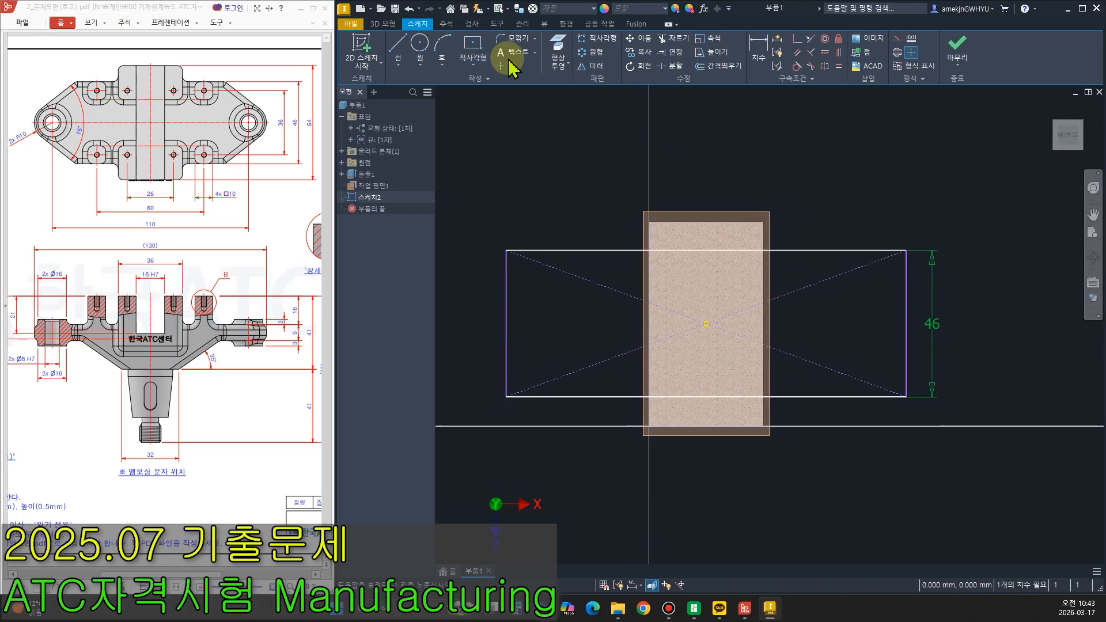
Draw two lines meeting in a point outside each short side of the rectangle, at about mid-height.
left_click(398, 46)
left_click(506, 250)
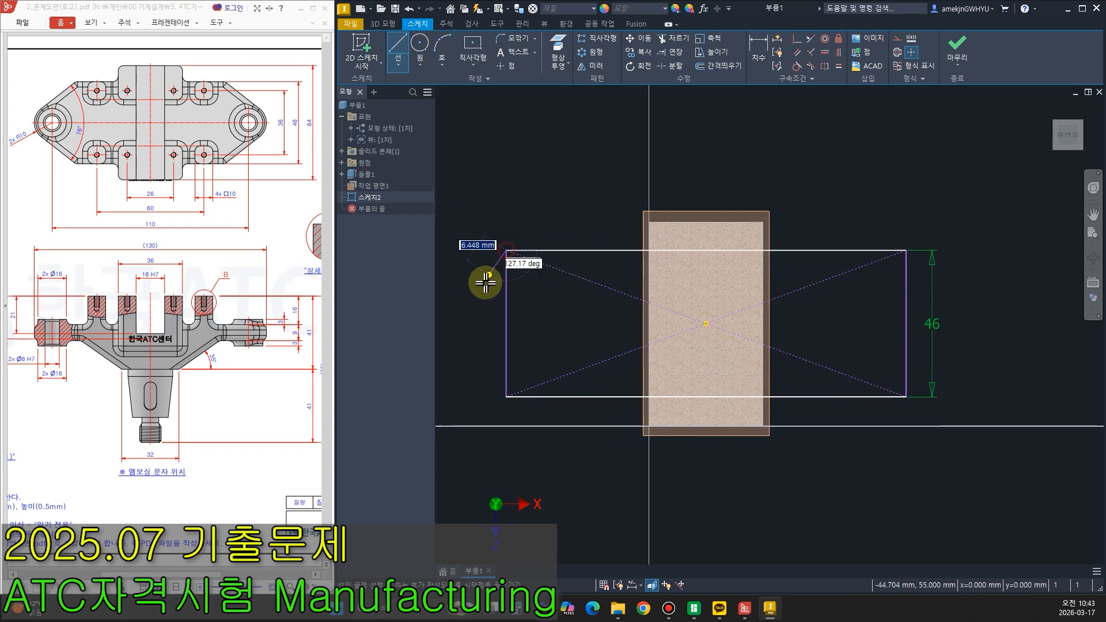
left_click(447, 325)
double_click(506, 396)
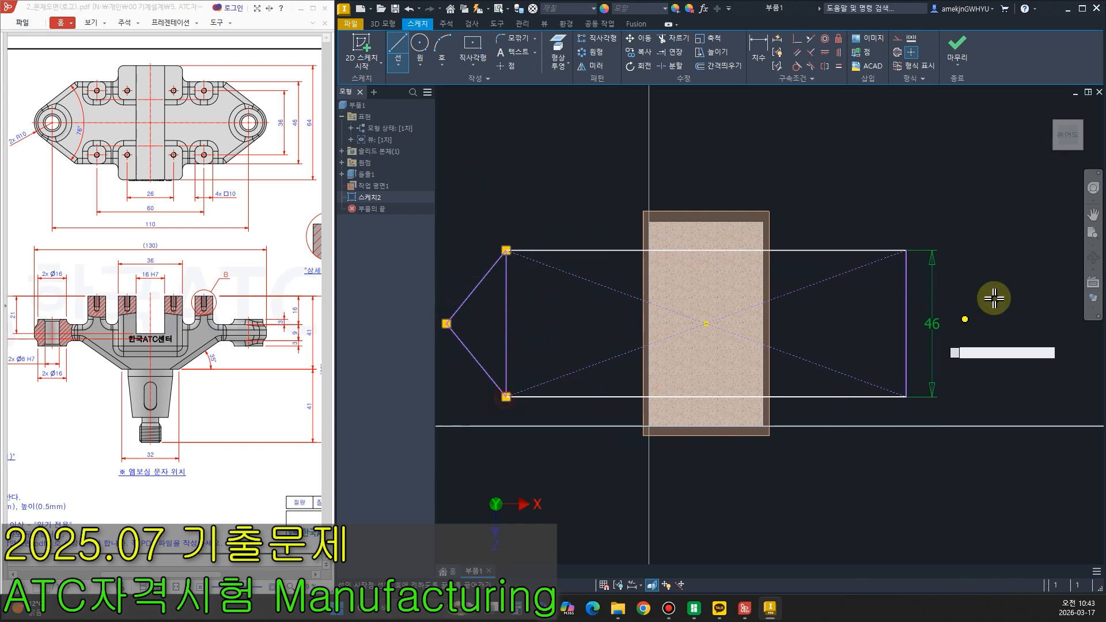
left_click(906, 251)
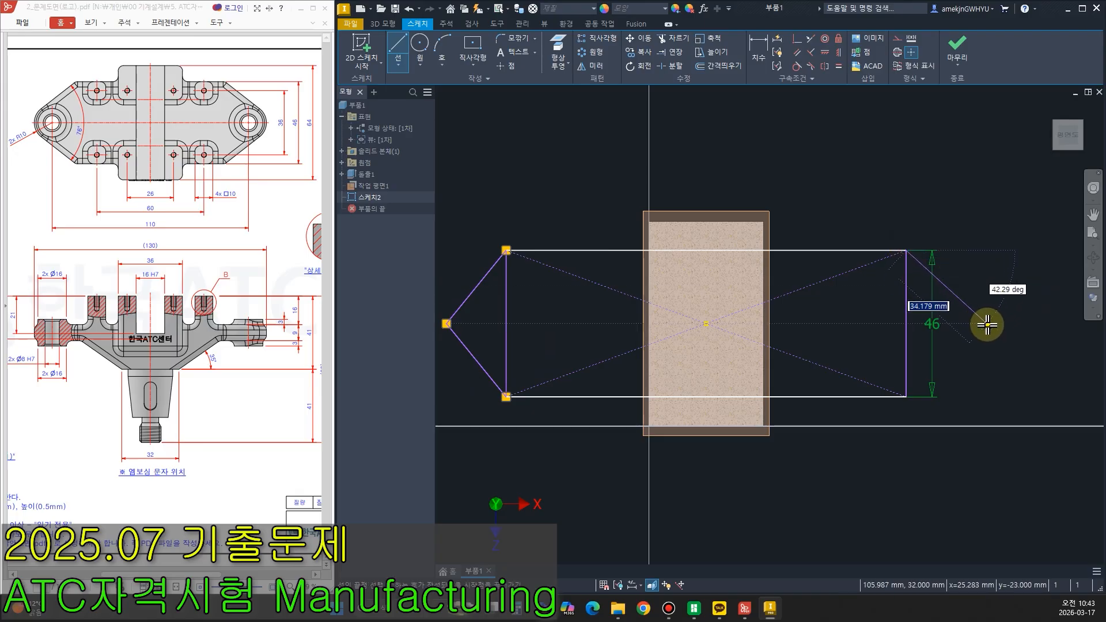
left_click(987, 325)
left_click(906, 398)
key("Escape")
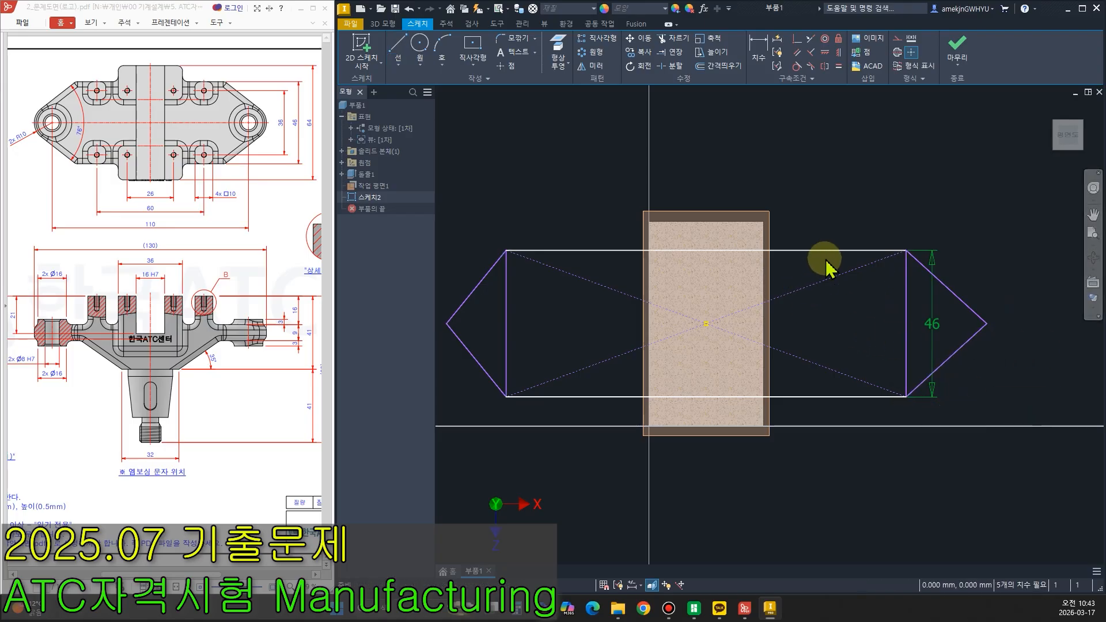
Round the pointed tips at both ends of the outline with 10 mm sketch fillets.
mouse_move(741, 167)
middle_mouse_down()
mouse_move(793, 178)
mouse_move(757, 173)
middle_mouse_up()
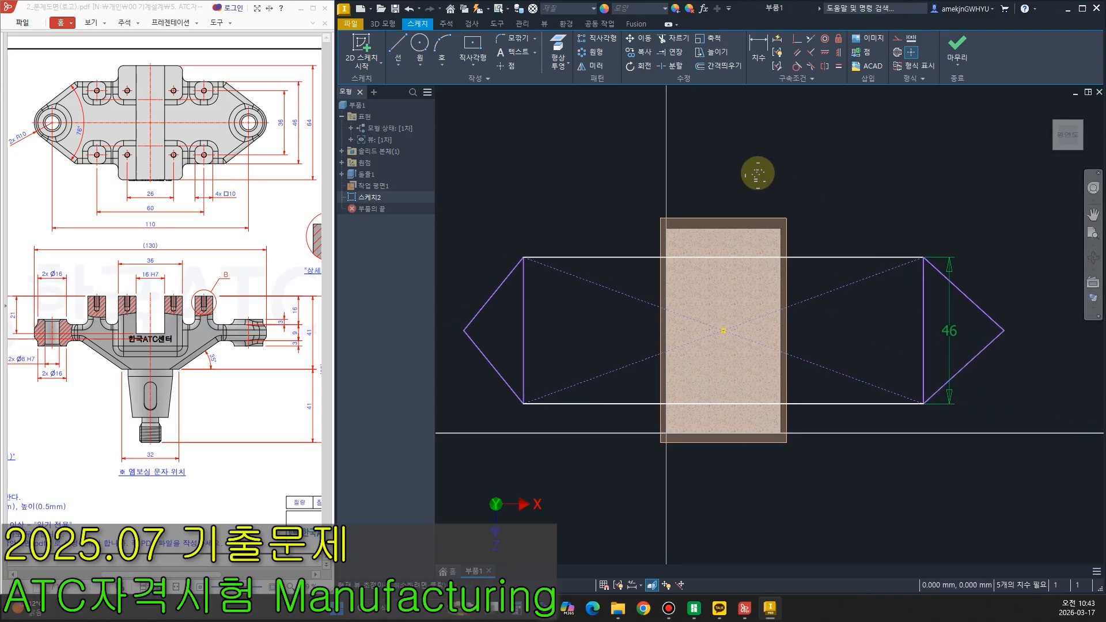
left_click(510, 42)
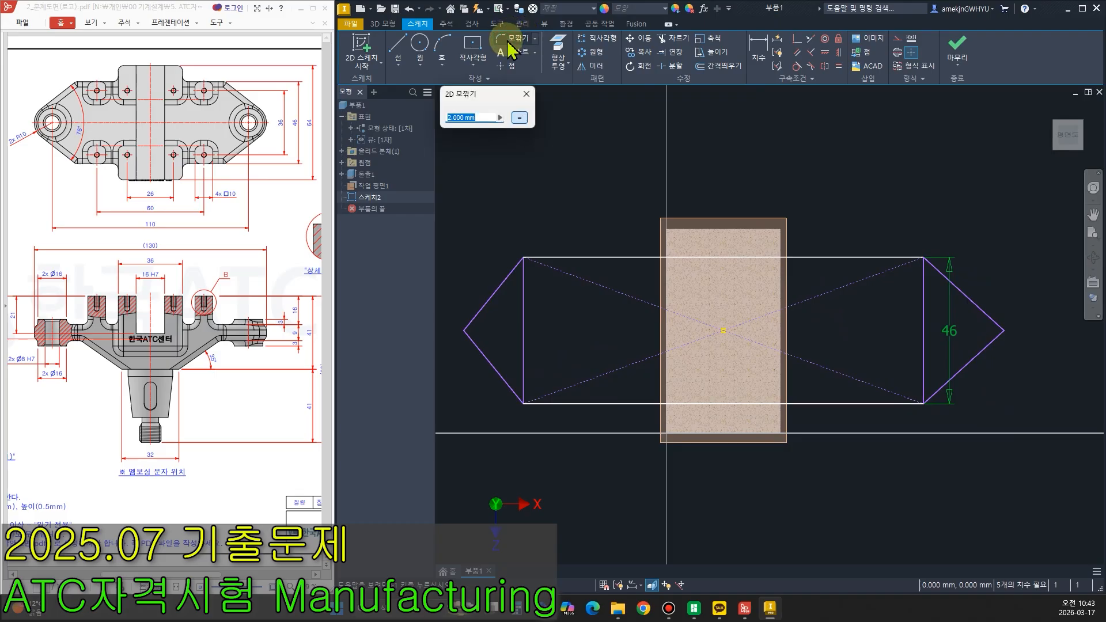
type("10")
mouse_move(26, 151)
left_mouse_down()
mouse_move(20, 114)
mouse_move(27, 148)
left_mouse_up()
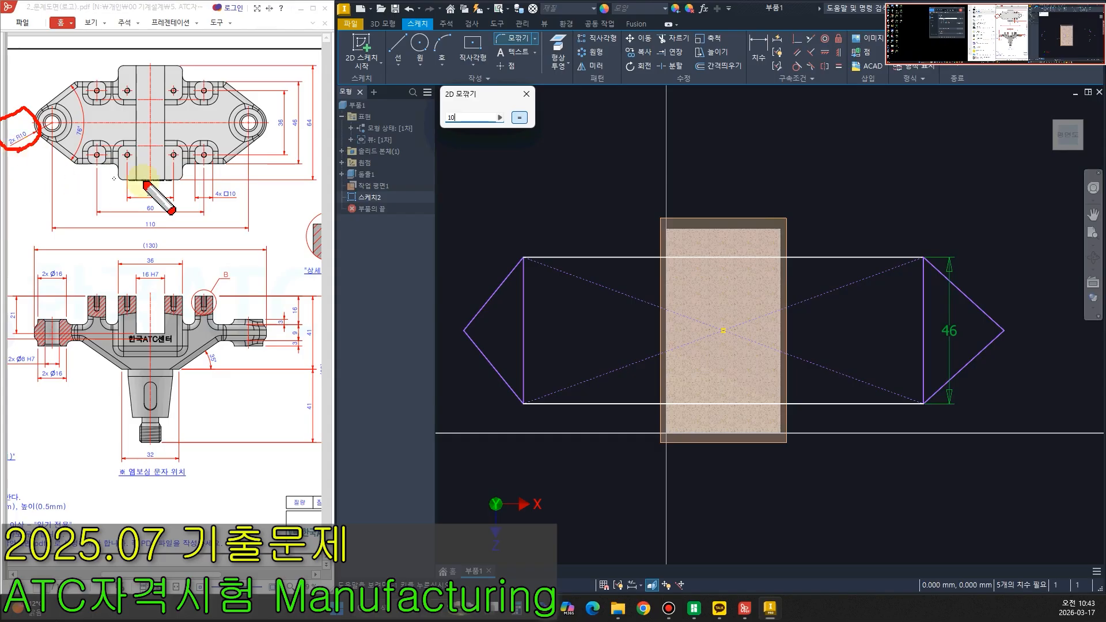
key("Escape")
left_click(481, 309)
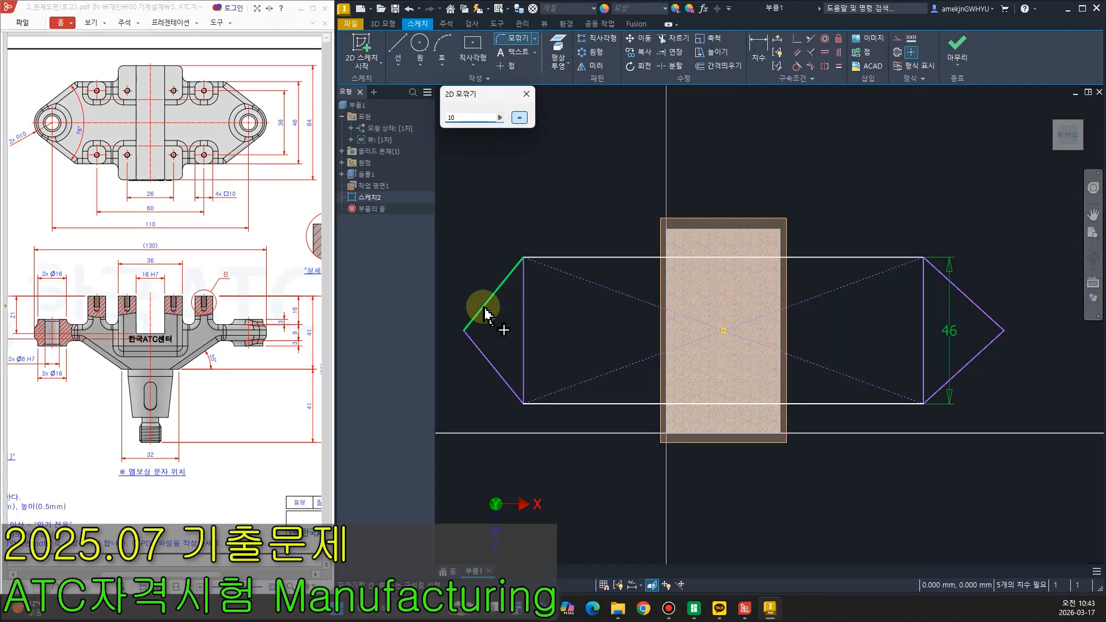
left_click(469, 337)
left_click(1003, 331)
key("Escape")
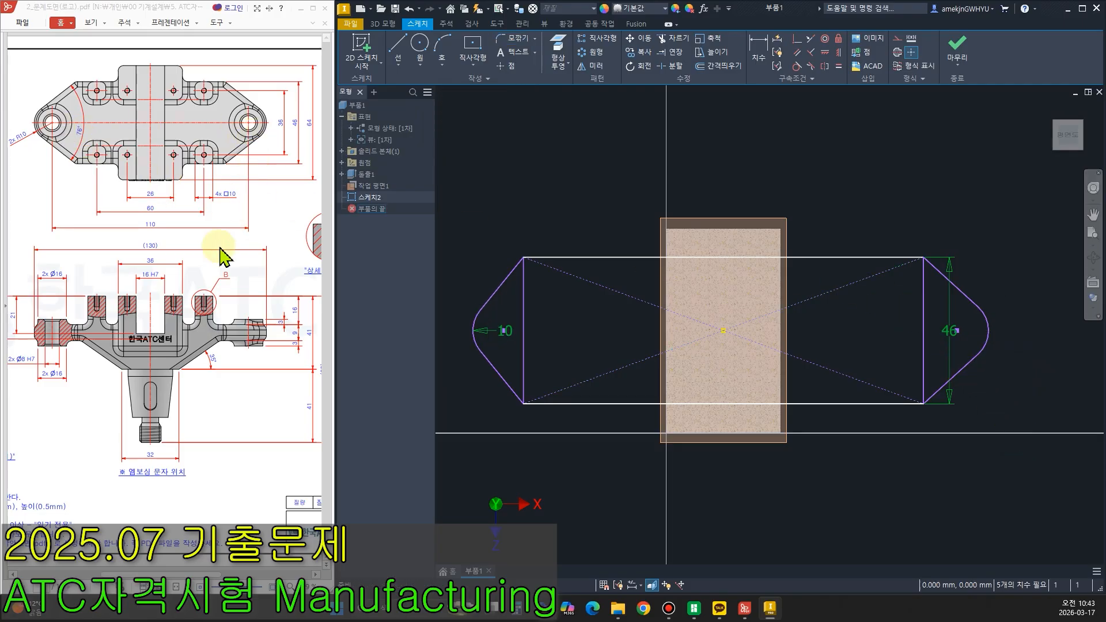
Dimension the horizontal distance between the centres of the two end arcs as 110 mm.
left_click(758, 54)
left_click(474, 331)
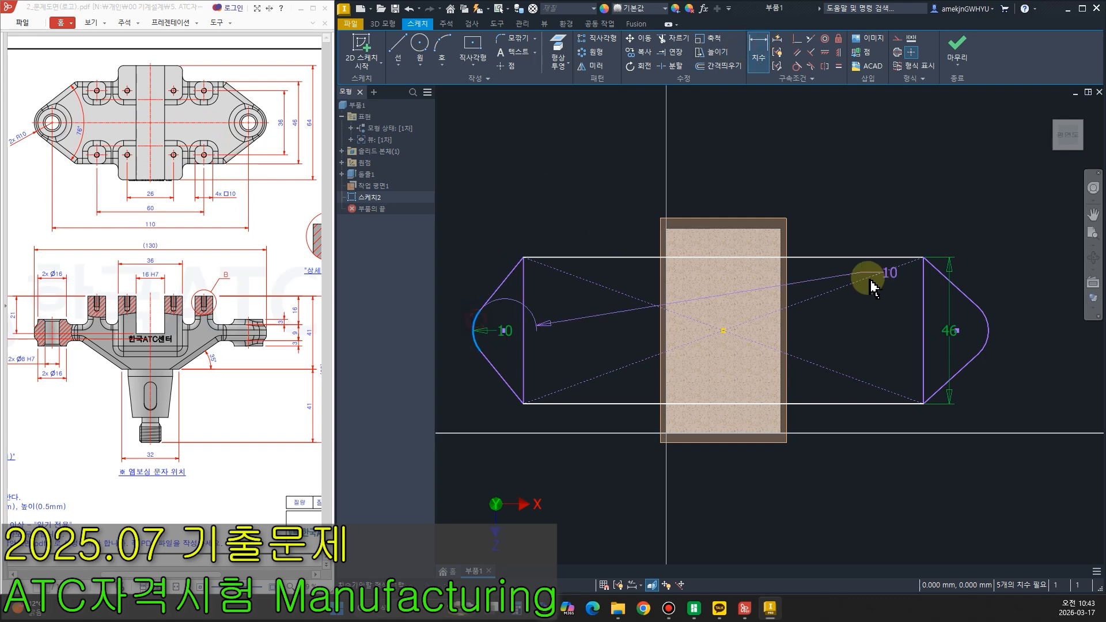
left_click(988, 328)
left_click(734, 145)
type("110")
key("Return")
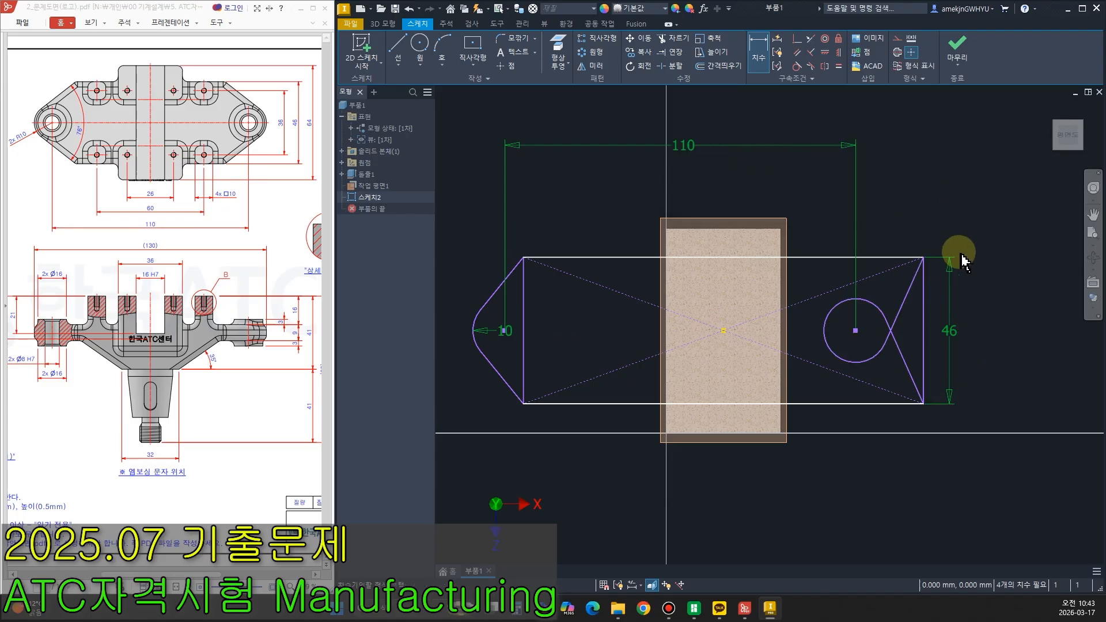
key("Escape")
Narrow the rectangle freehand and constrain both end-arc centres horizontally to the rectangle's centre point.
mouse_move(526, 304)
left_mouse_down()
mouse_move(507, 316)
mouse_move(618, 319)
mouse_move(602, 317)
left_mouse_up()
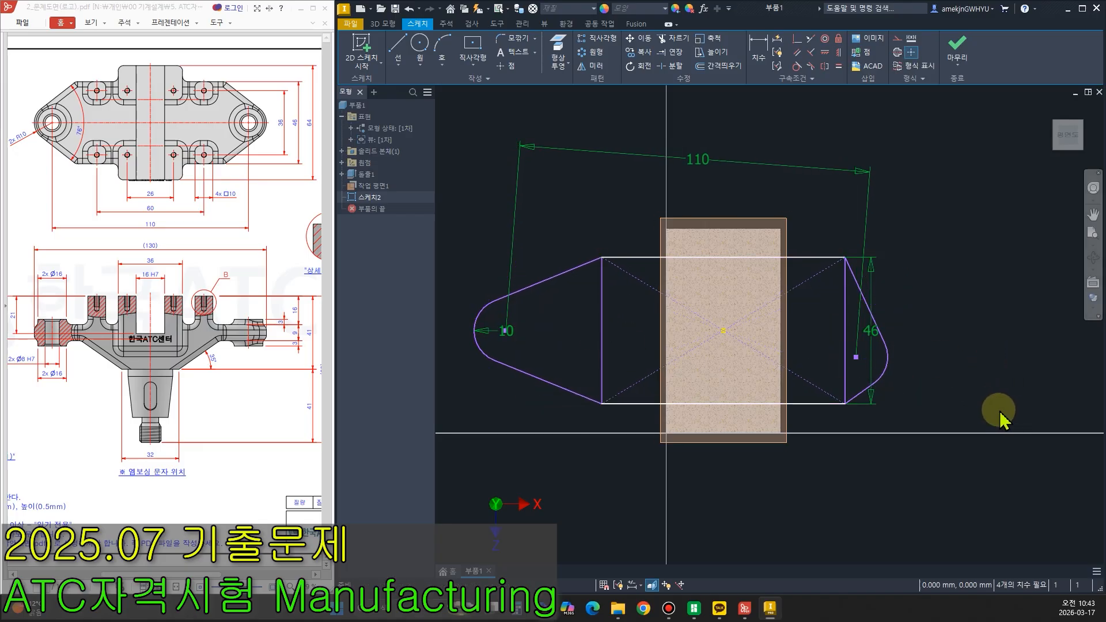
left_click(824, 52)
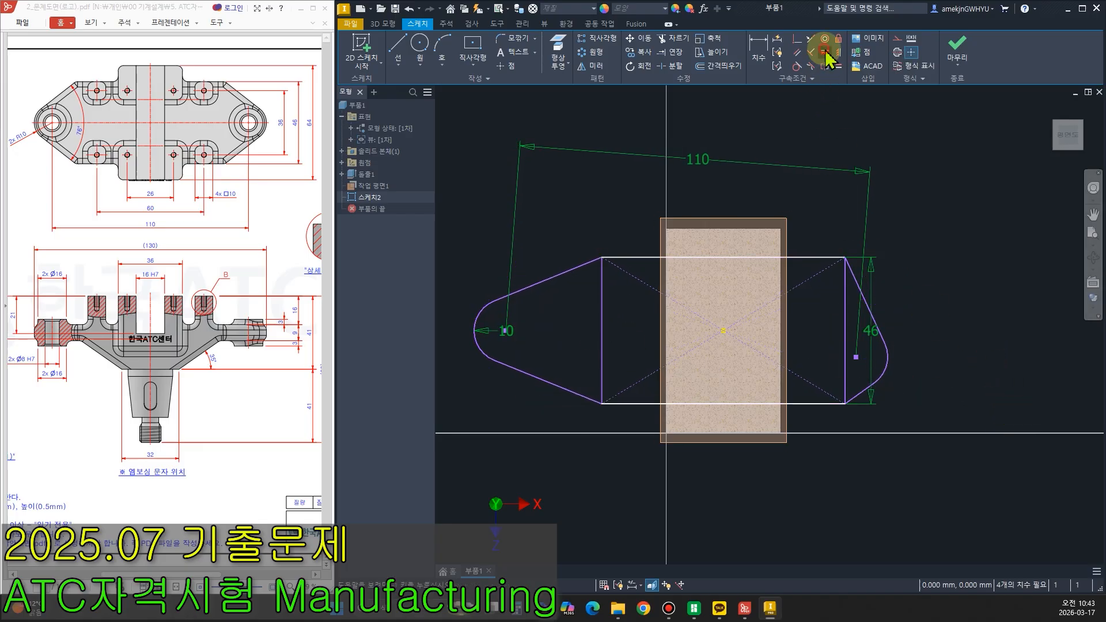
left_click(506, 331)
left_click(724, 333)
left_click(724, 332)
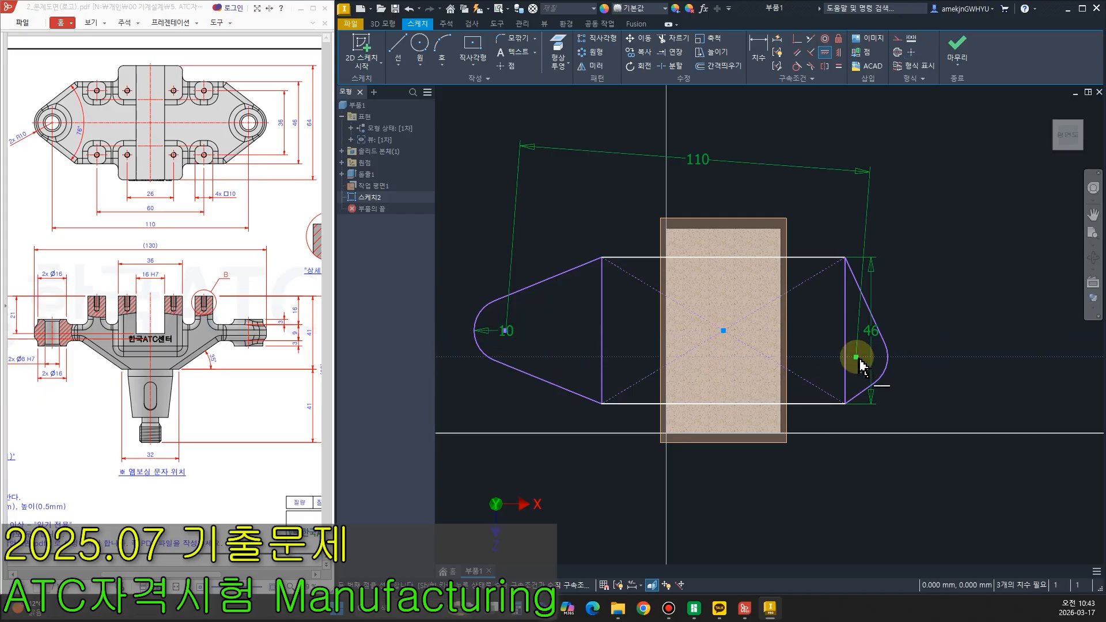
left_click(858, 357)
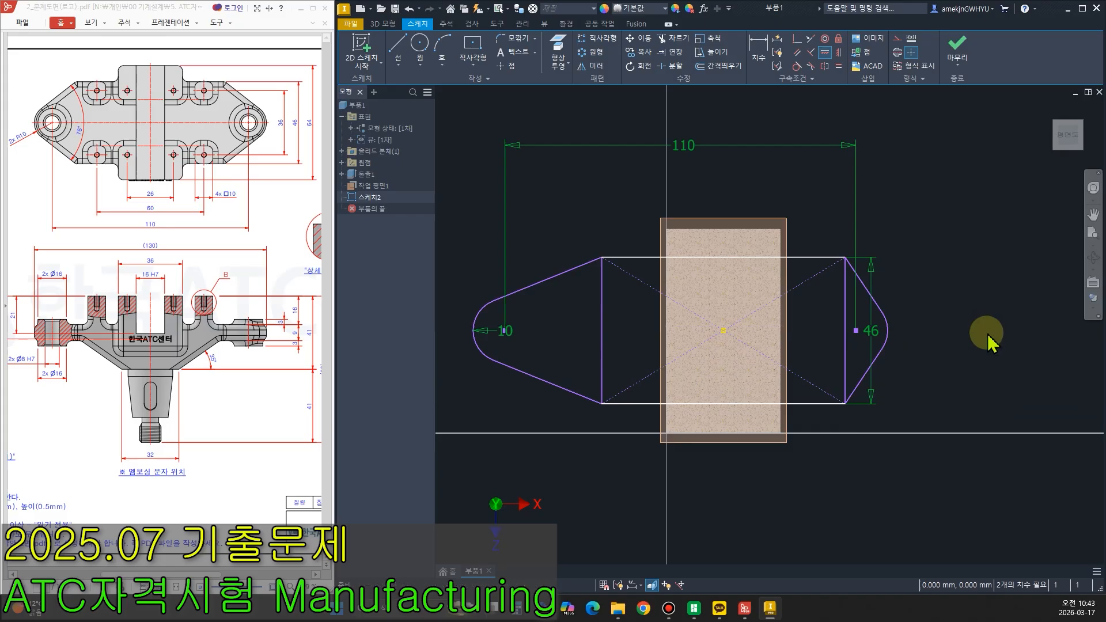
Shift the end arcs sideways to roughly centre the outline and make the two upper slanted lines equal in length.
left_click(857, 331)
left_click_drag(857, 330, 890, 332)
left_click(989, 379)
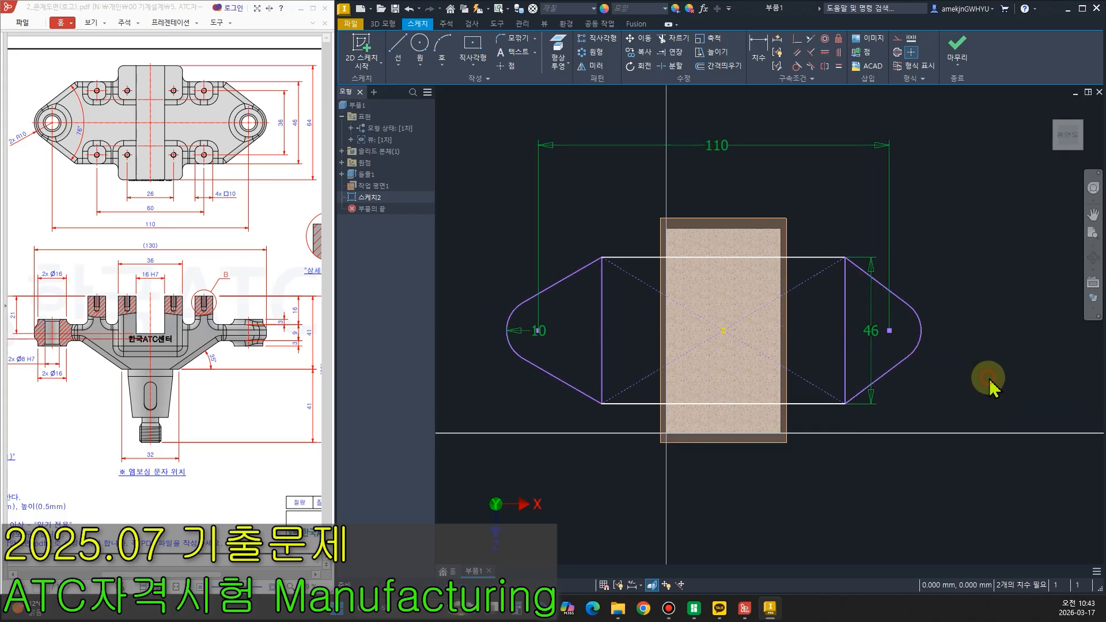
left_click(839, 67)
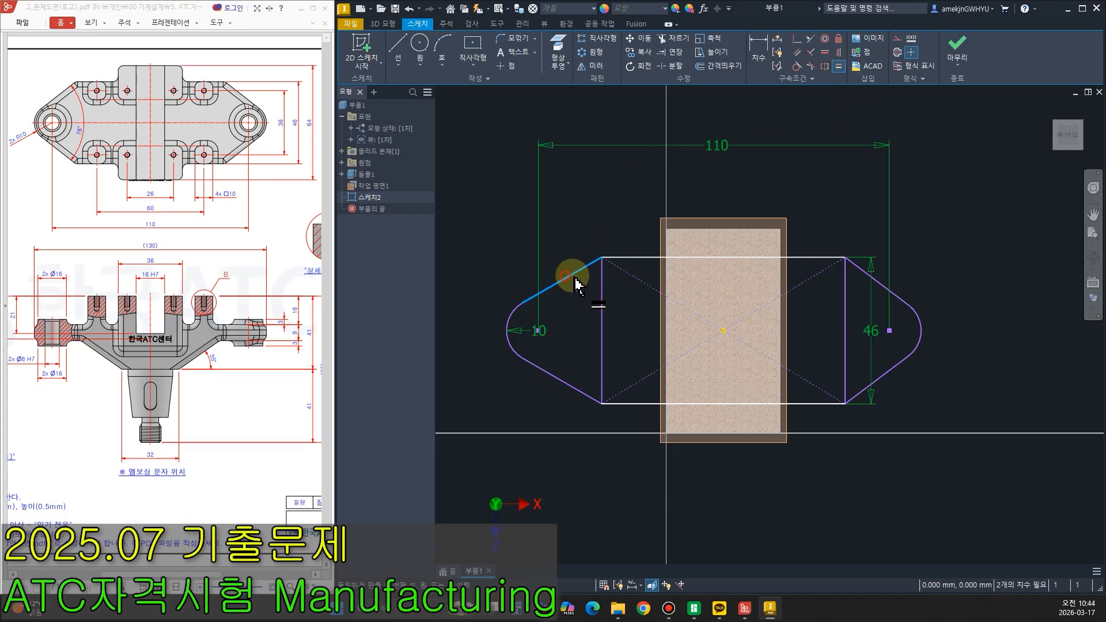
left_click(867, 277)
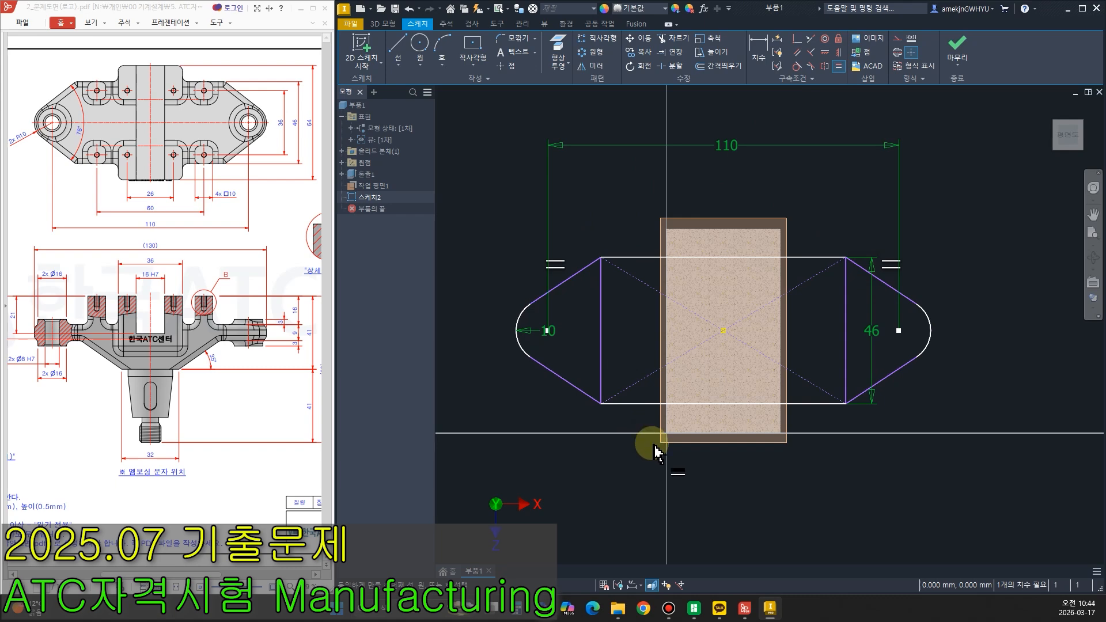
key("Escape")
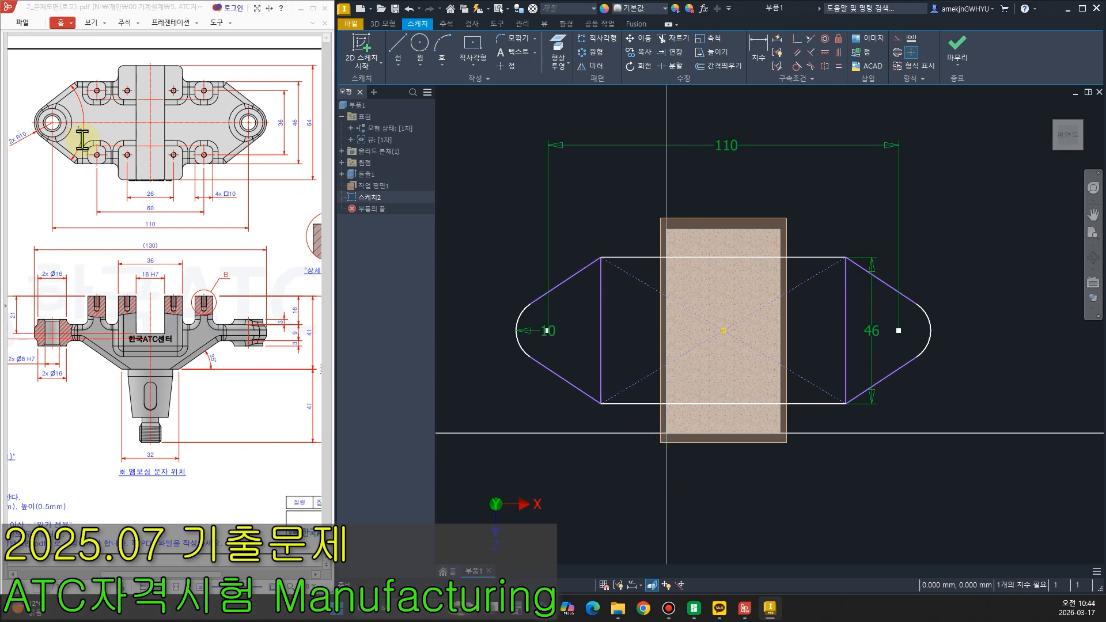
Add a 76° angle dimension between the two slanted lines at the outline's left end.
key("ctrl+2")
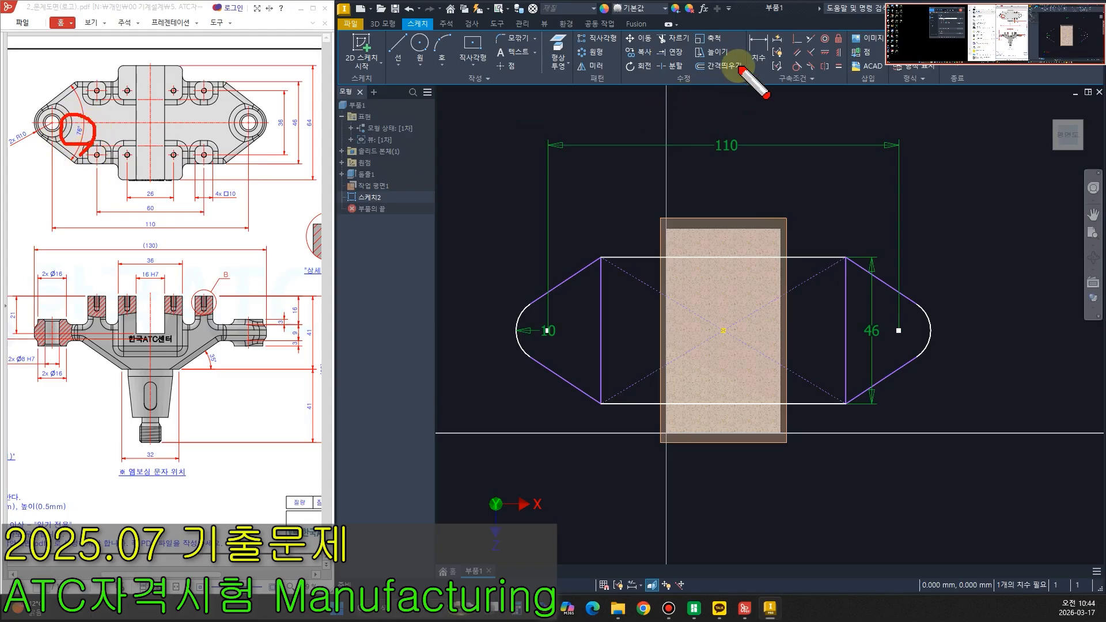
key("Escape")
left_click(758, 49)
left_click(573, 277)
left_click(554, 373)
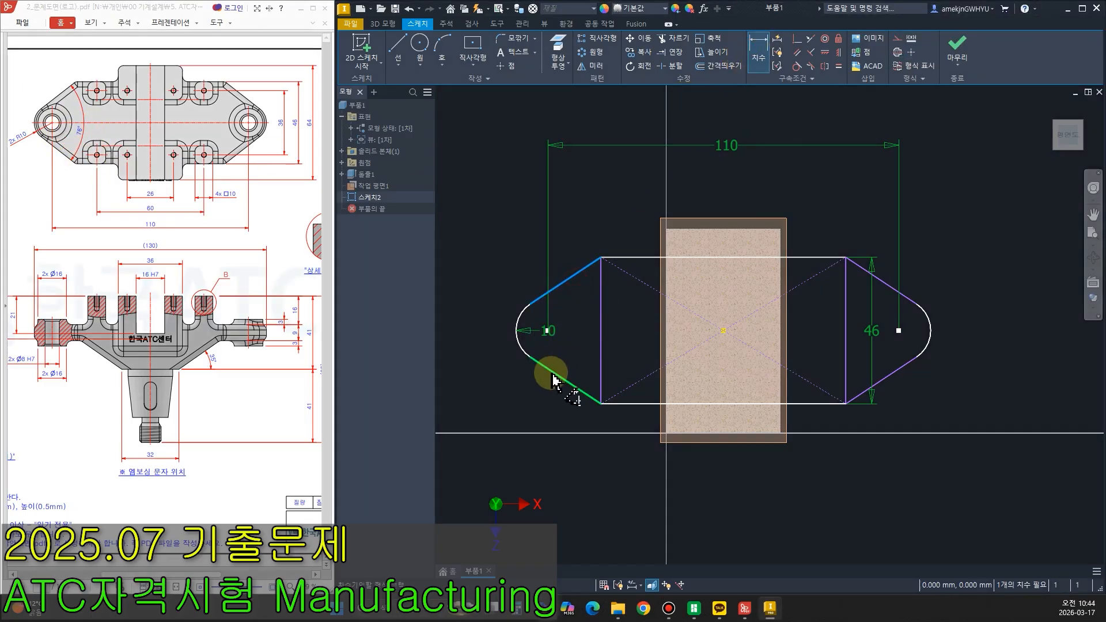
left_click(577, 356)
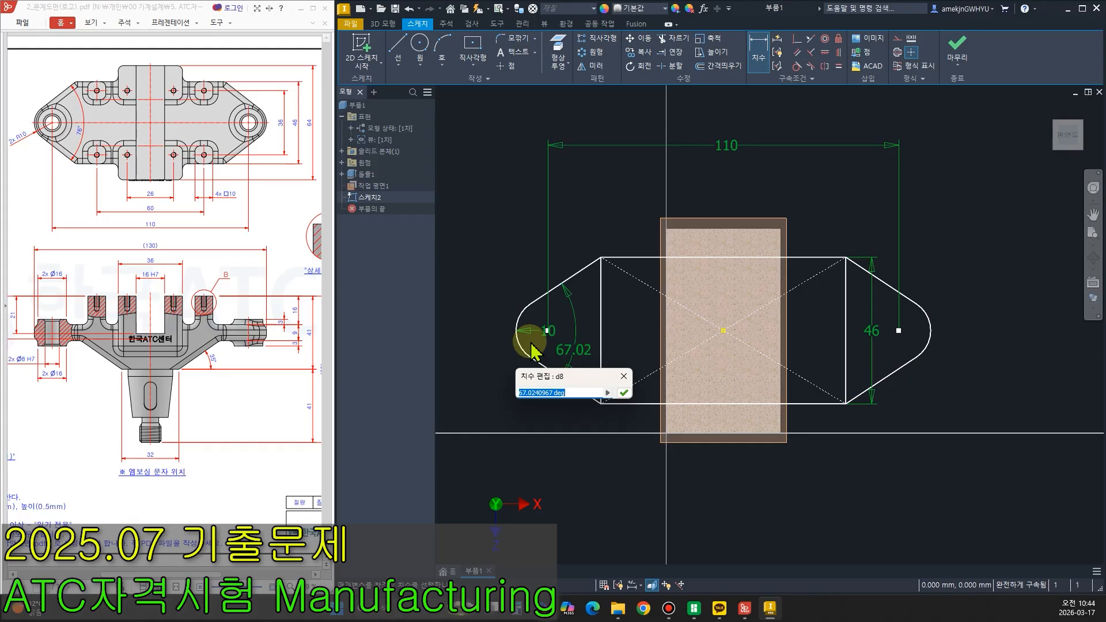
type("76")
key("Return")
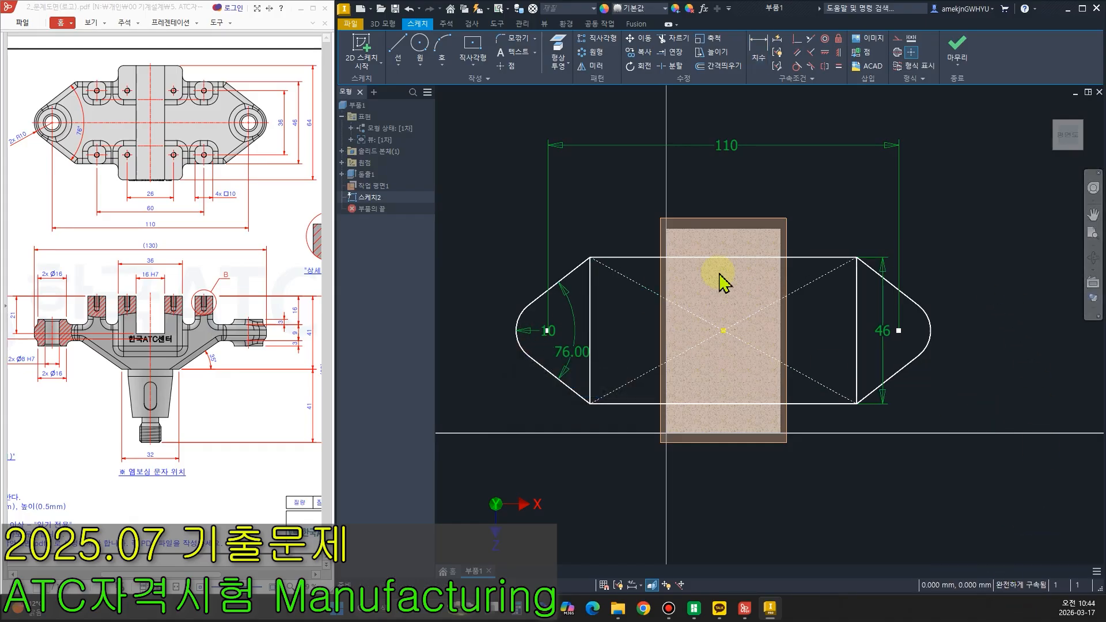
Convert the rectangle's two short sides to construction lines and finish the sketch.
left_click(589, 292)
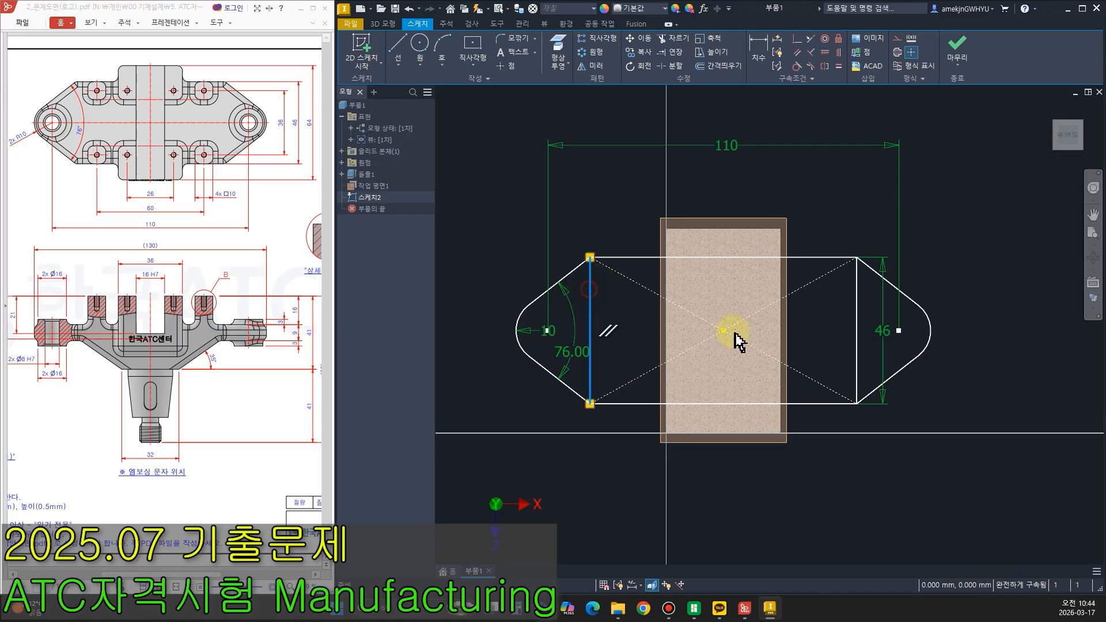
right_click(856, 301)
left_click(890, 300)
left_click(995, 227)
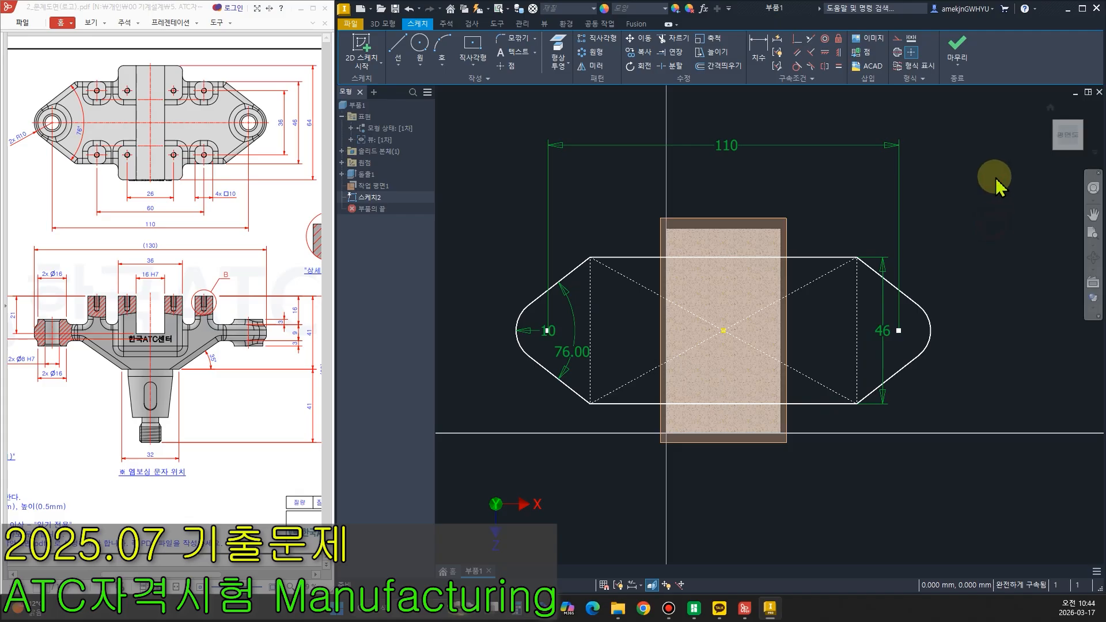
left_click(957, 51)
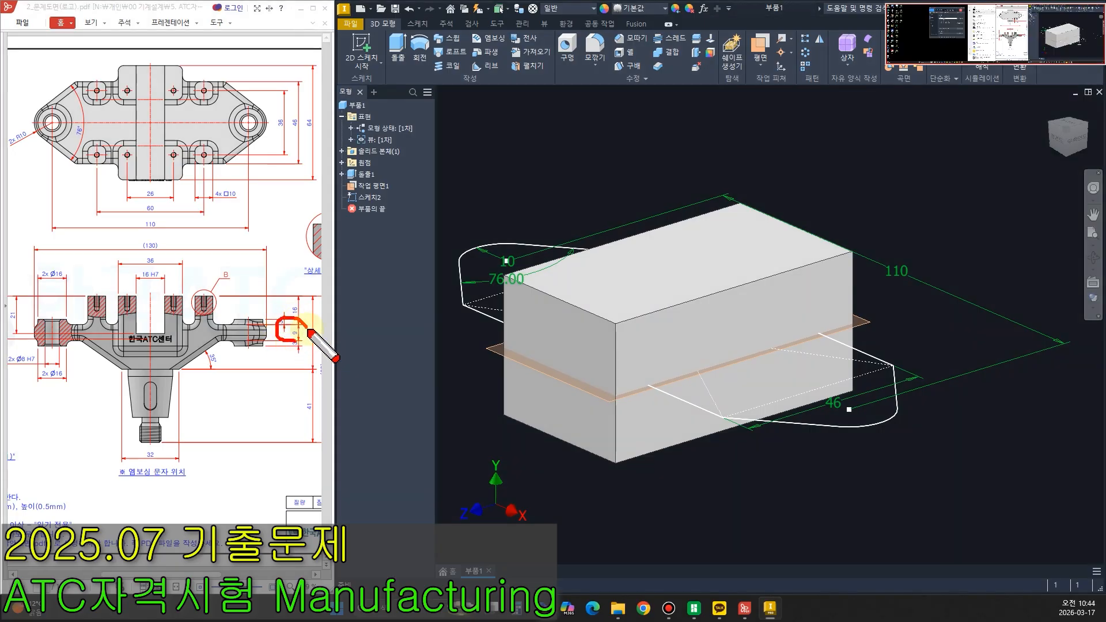
Extrude the wing outline 9 mm downward from the work plane and join it to the block.
left_click(397, 49)
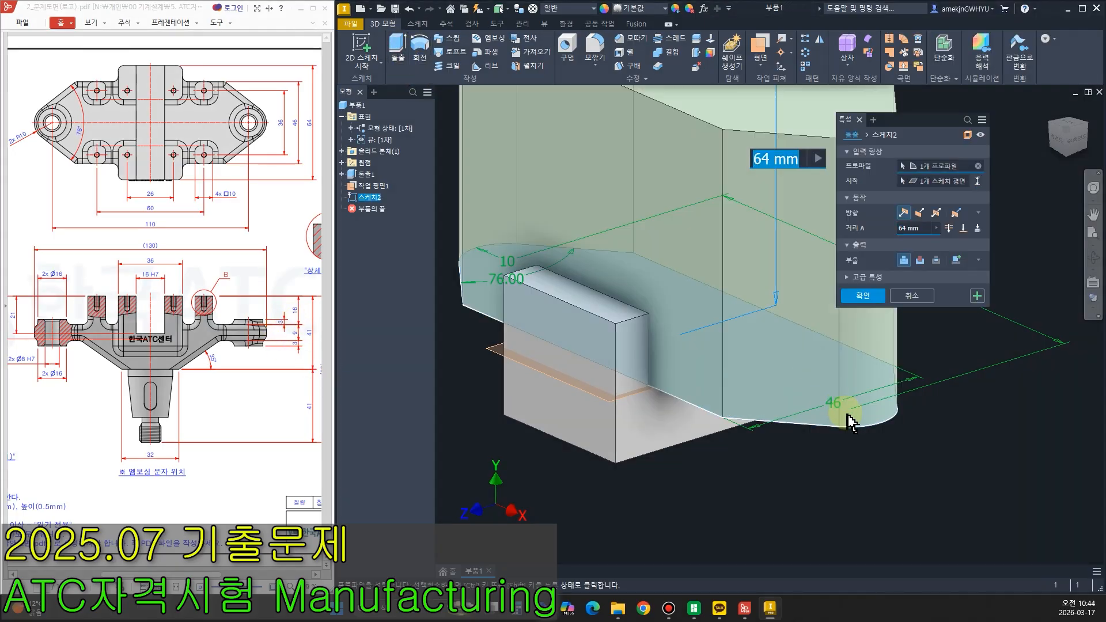
left_click(919, 213)
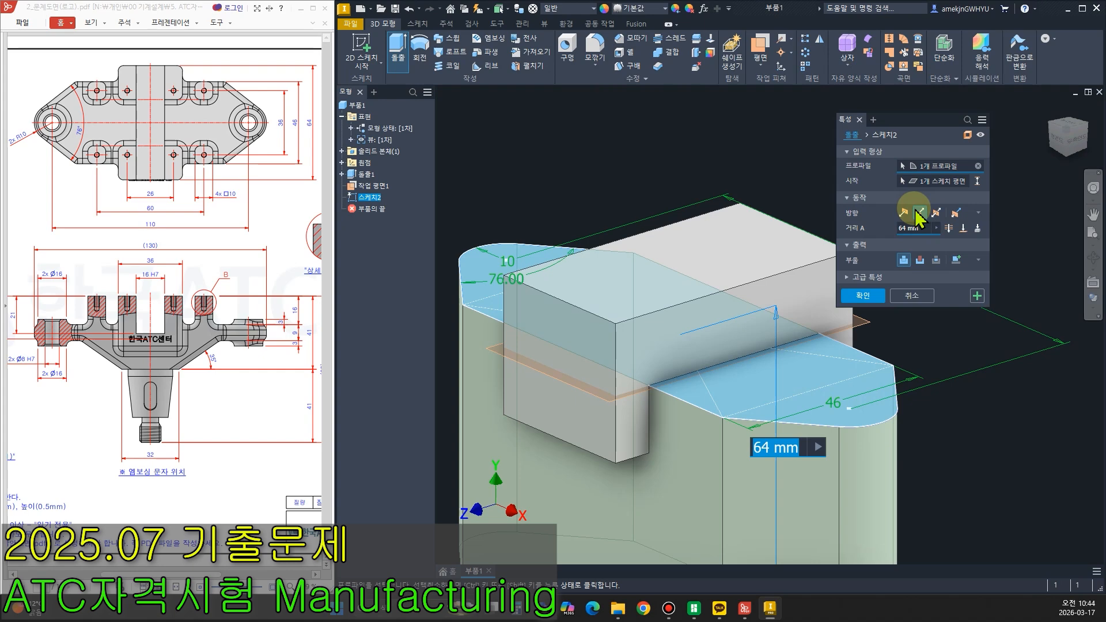
key("Return")
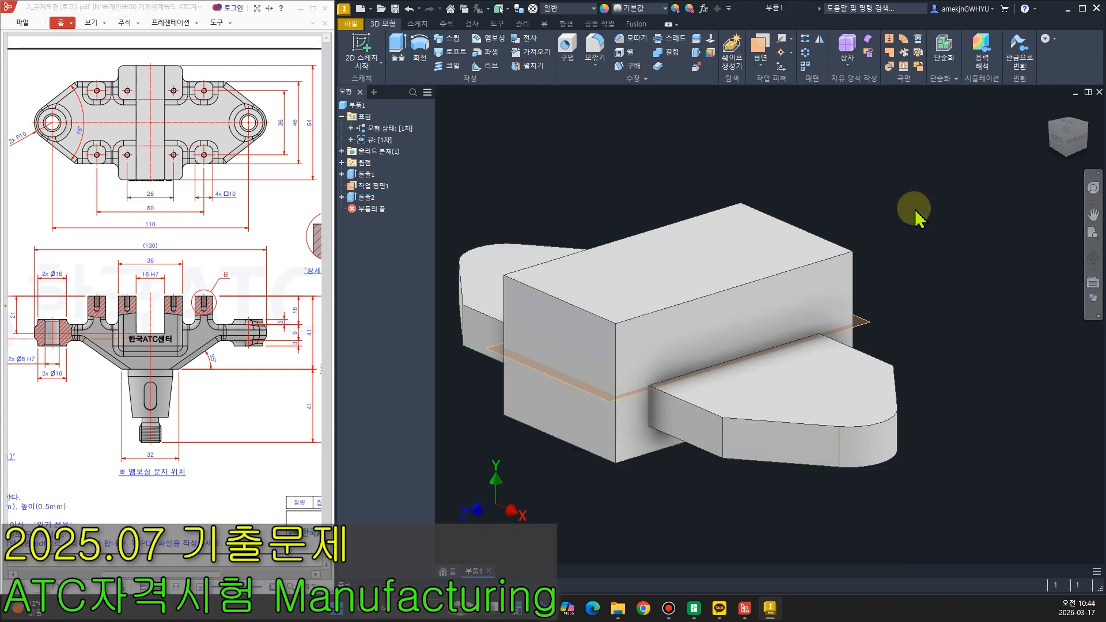
middle_click_drag(740, 538, 769, 535, "shift")
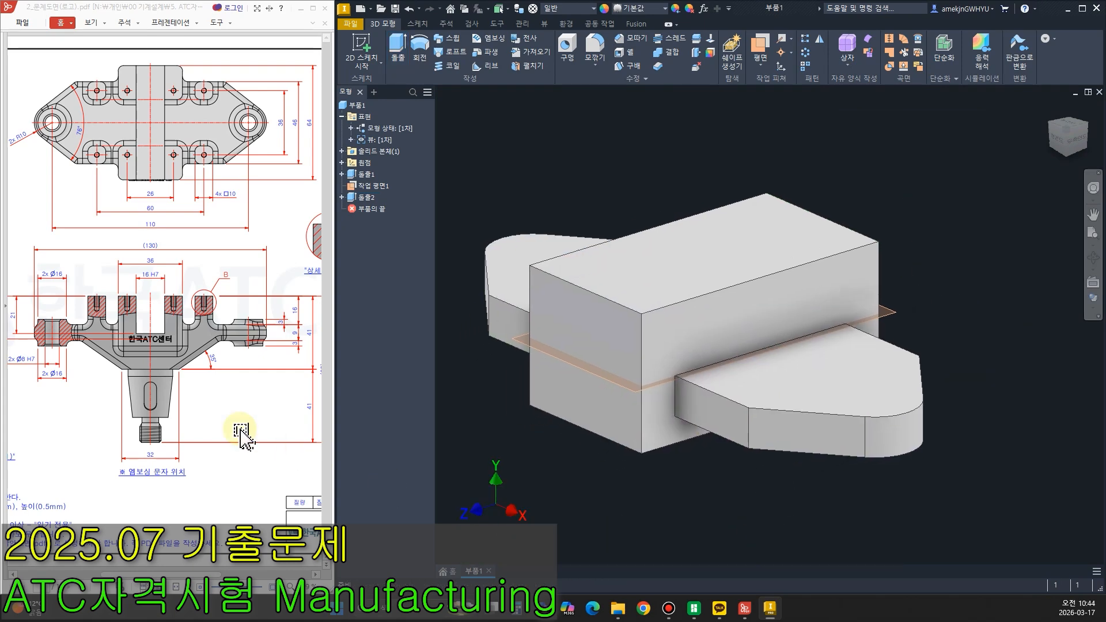
mouse_move(80, 337)
left_mouse_down()
mouse_move(109, 366)
mouse_move(171, 375)
mouse_move(225, 339)
left_mouse_up()
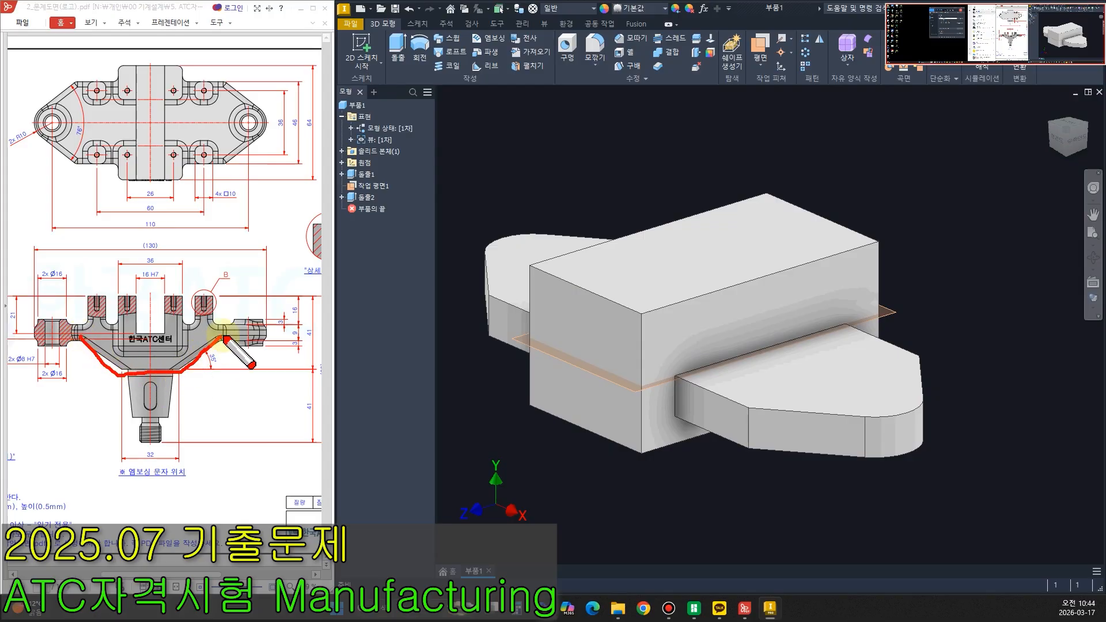
key("Escape")
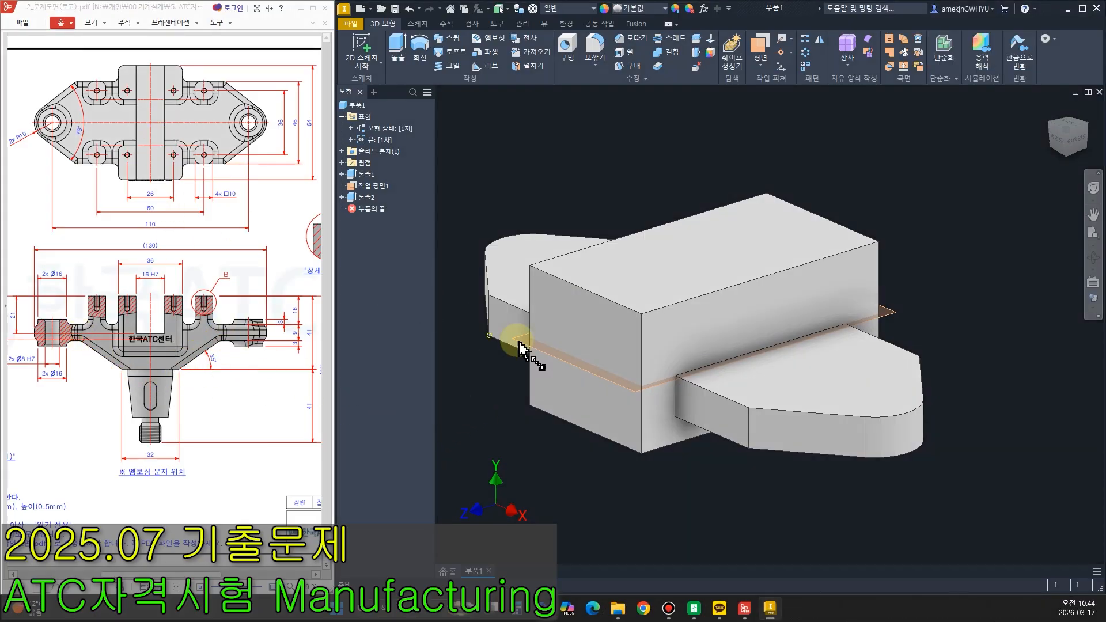
key("ctrl+2")
left_click_drag(485, 338, 477, 338)
key("Escape")
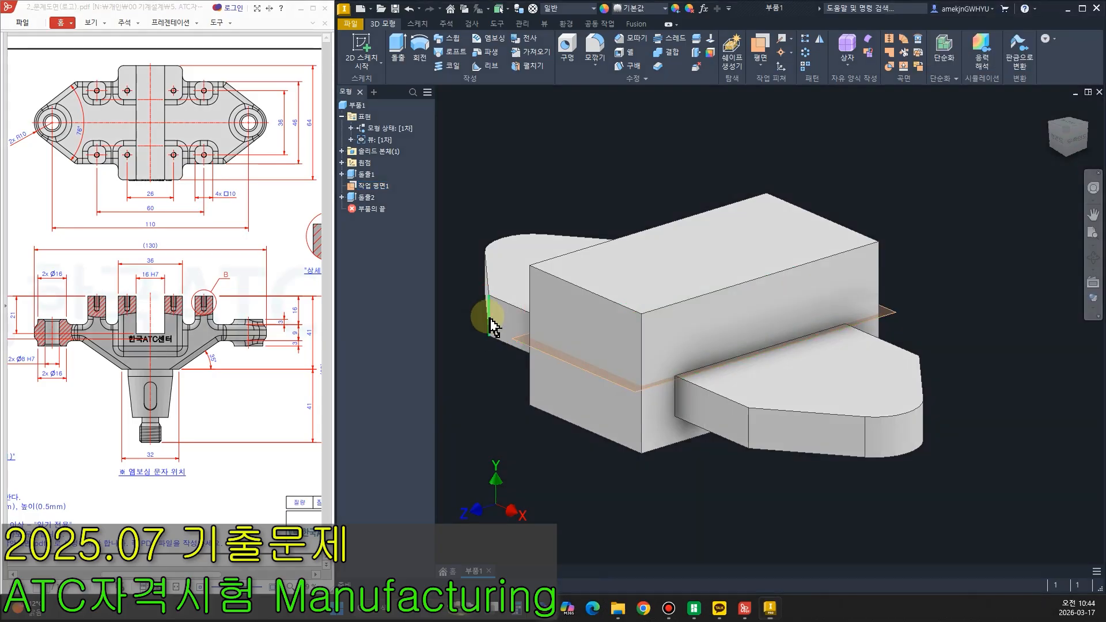
Start a sketch on the wing plate's long side face and draw a closed trapezoid below its full lower edge.
left_click(504, 320)
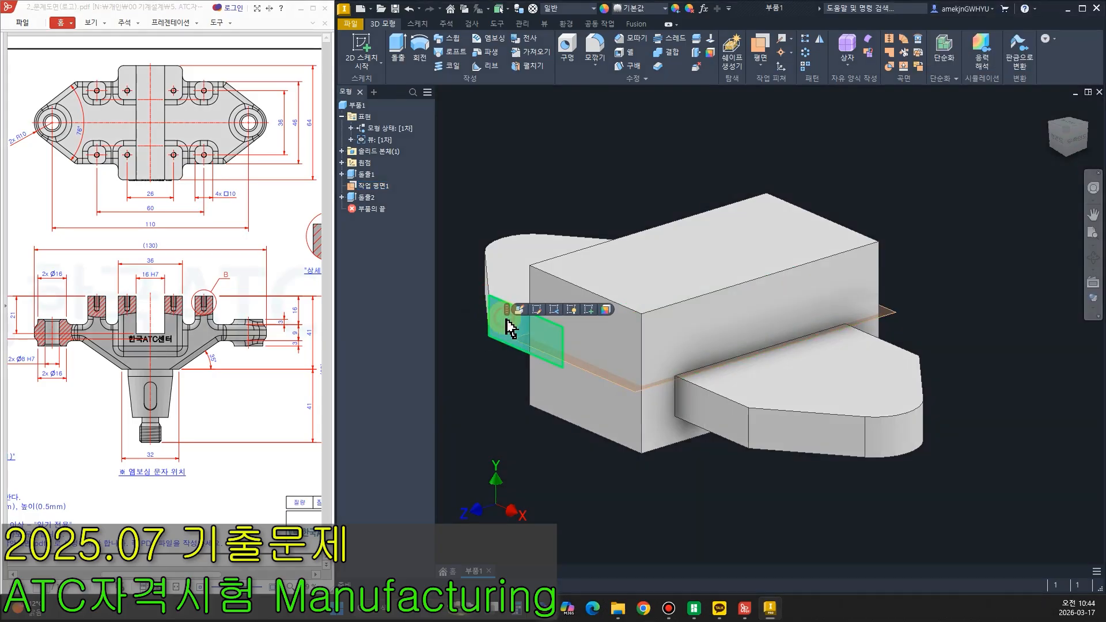
left_click(589, 310)
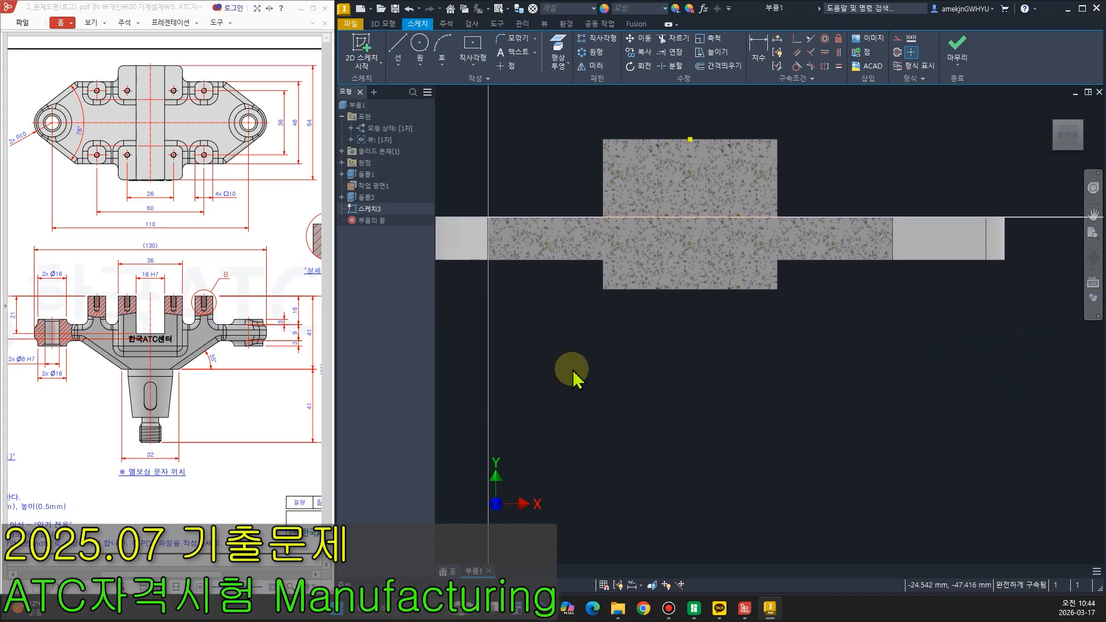
left_click(397, 43)
left_click(488, 259)
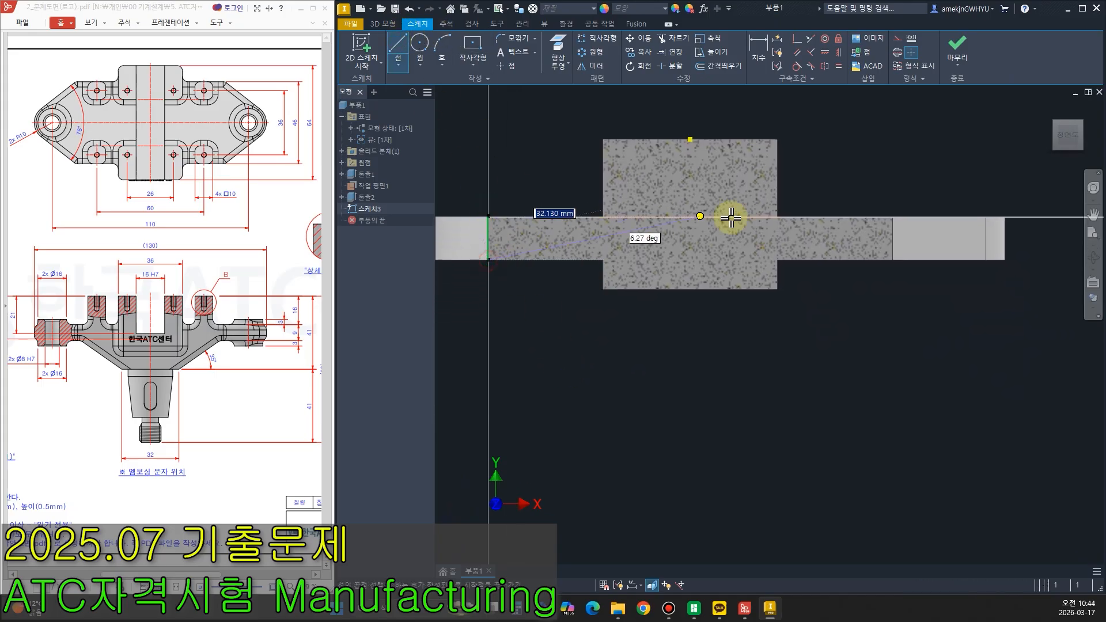
left_click(893, 260)
left_click(784, 368)
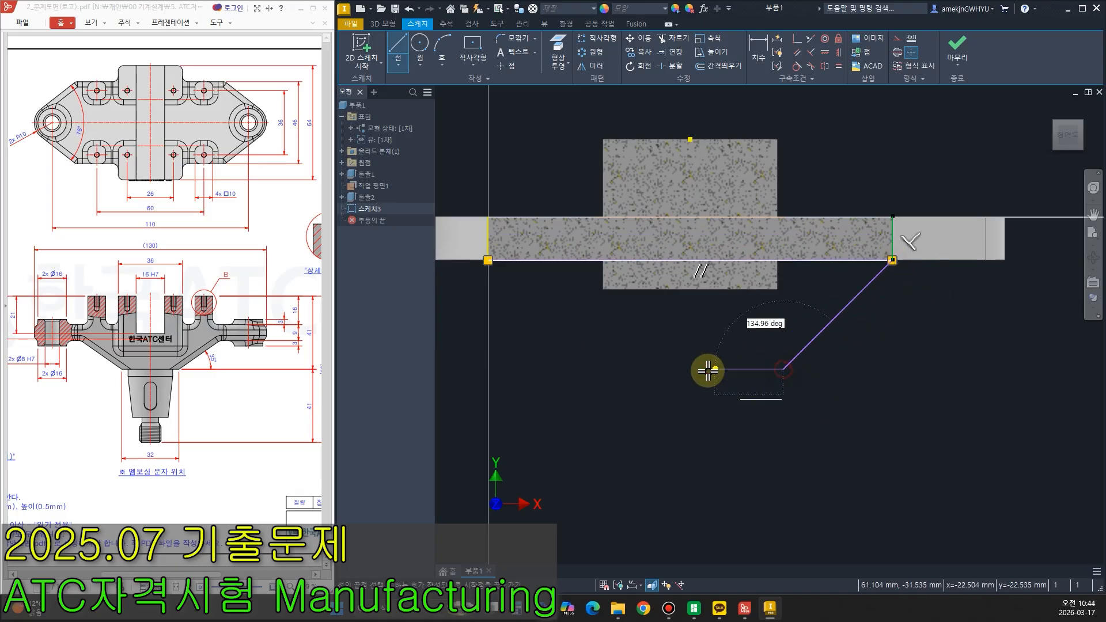
left_click(637, 369)
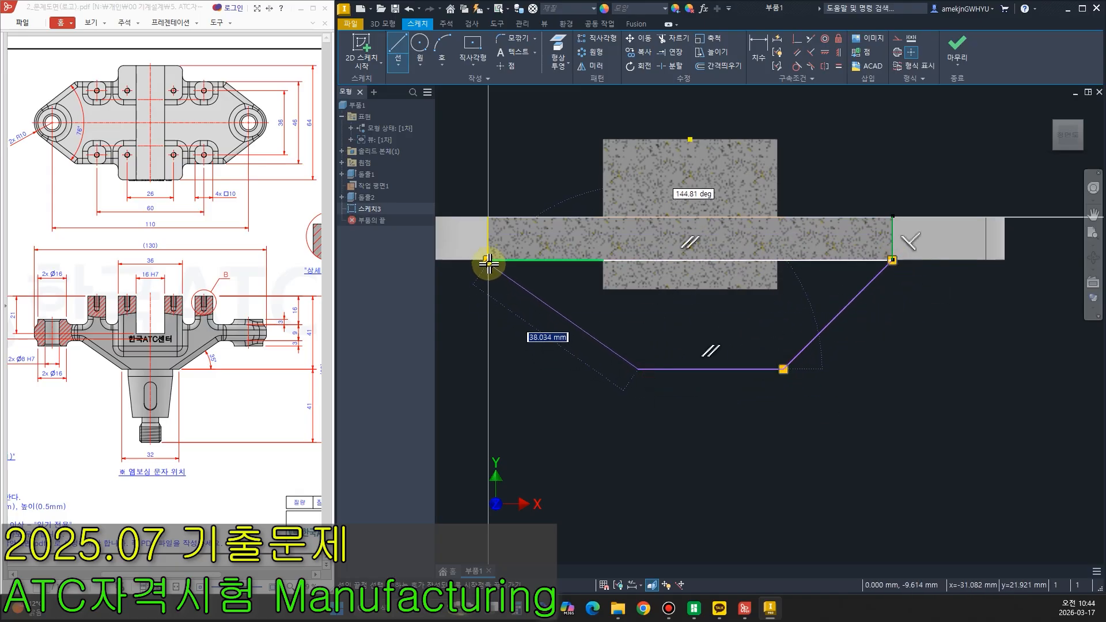
left_click(490, 260)
key("Escape")
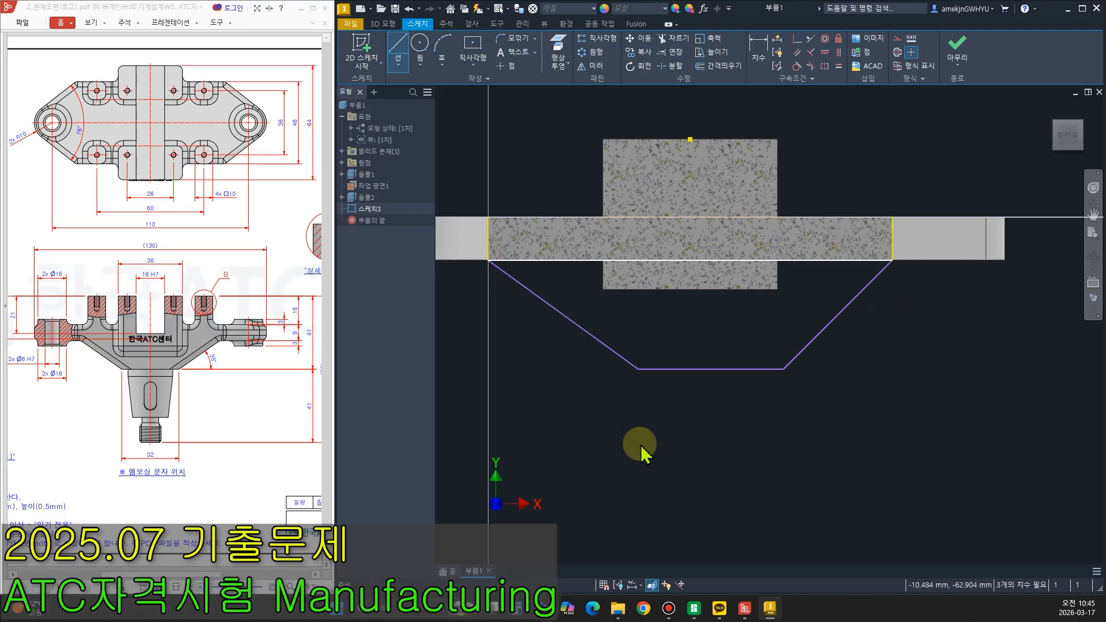
Align the midpoint of the trapezoid's short bottom line vertically with the projected origin point.
left_click(837, 51)
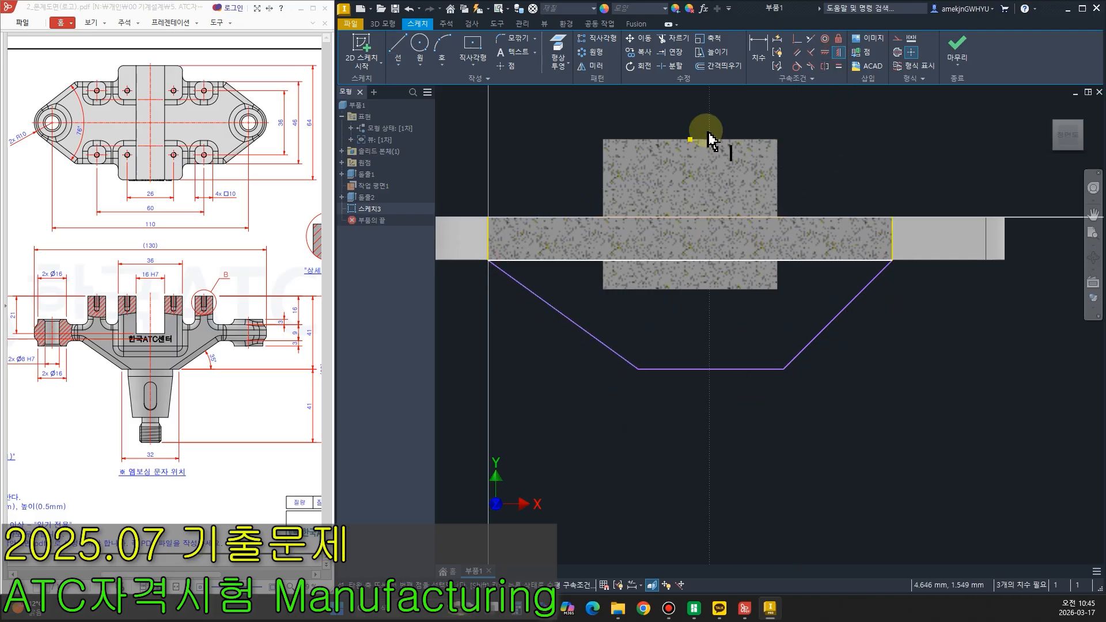
left_click(690, 140)
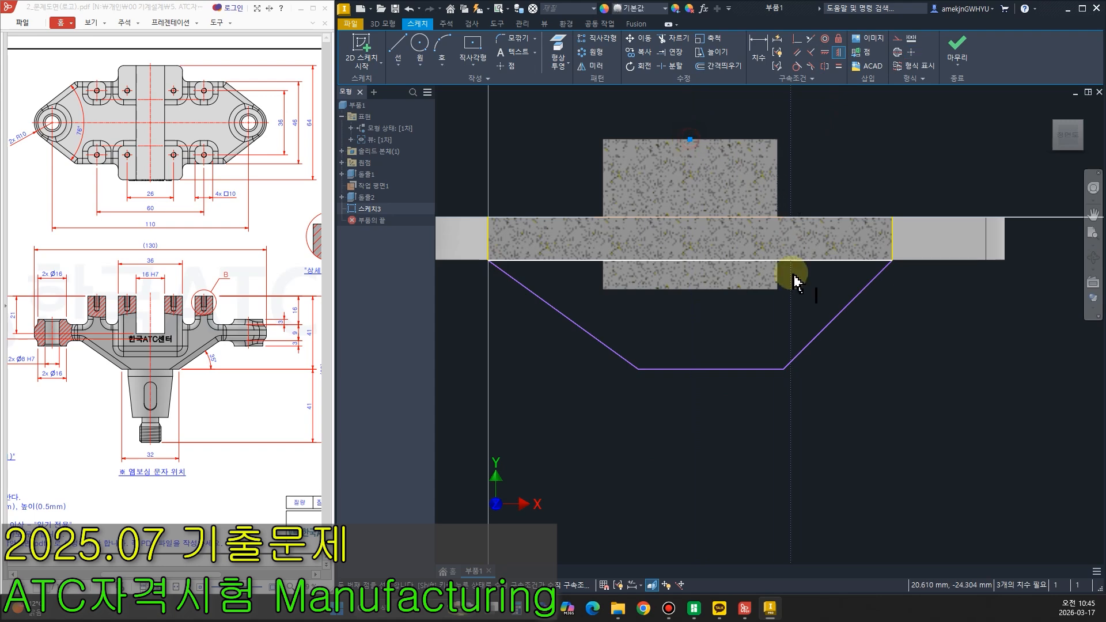
left_click(711, 368)
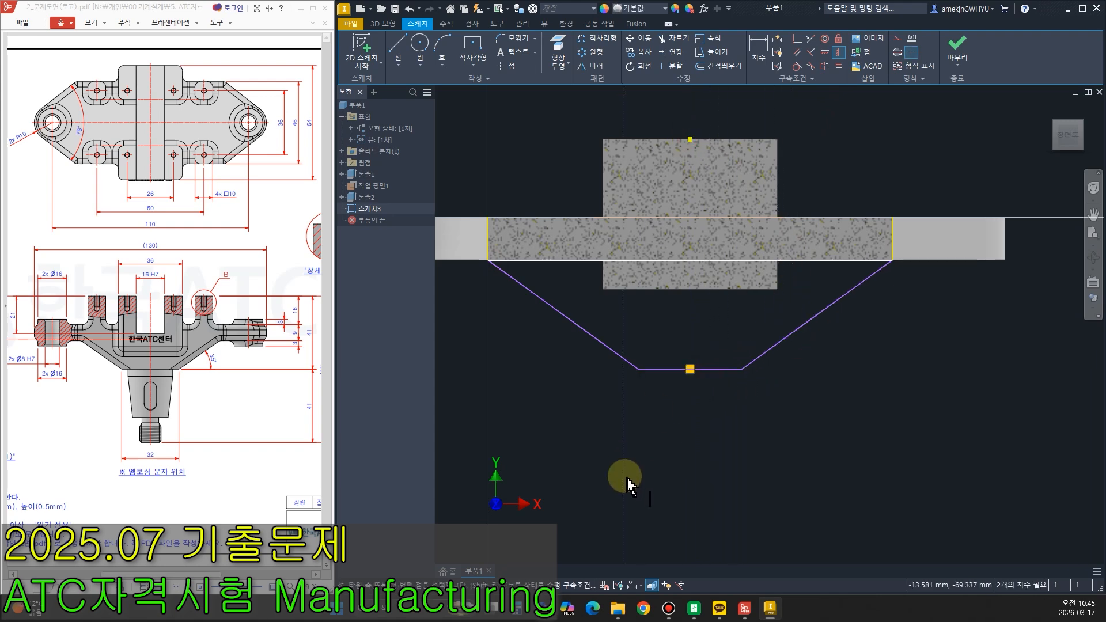
Add a 35° angle dimension between the trapezoid's bottom line and one slanted side.
left_click(757, 50)
left_click(727, 372)
left_click(773, 350)
left_click(829, 349)
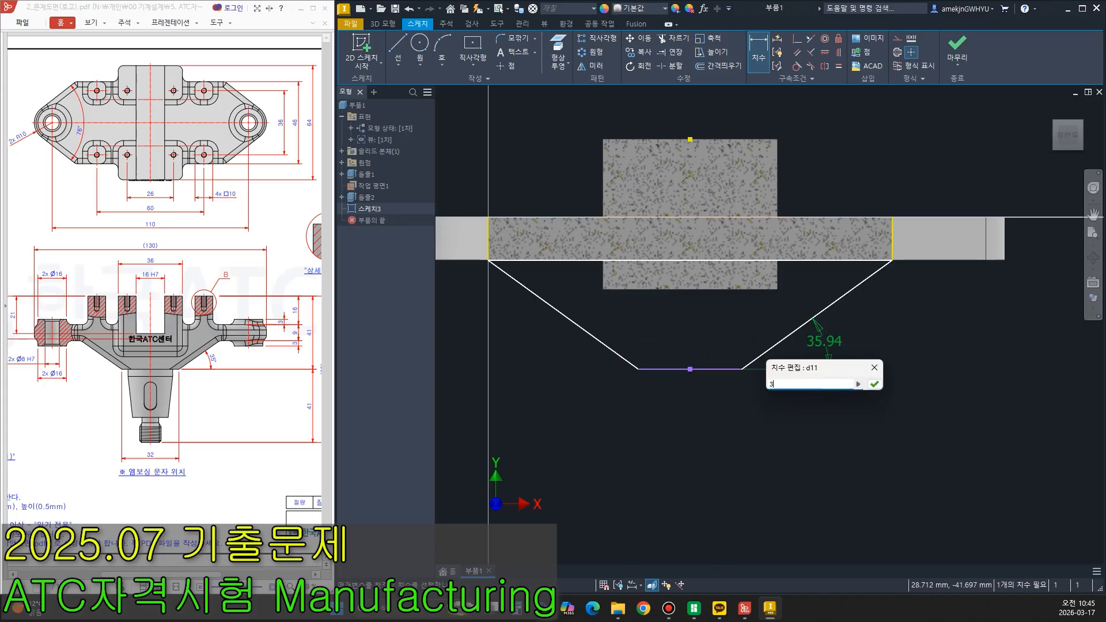
key("Return")
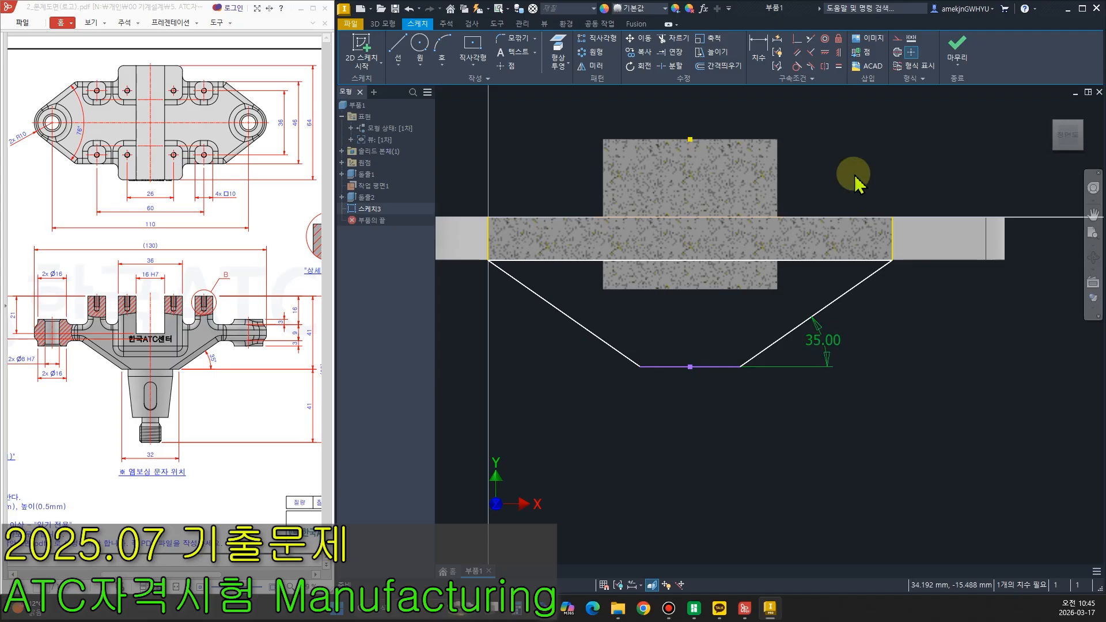
Dimension the trapezoid's bottom line to 32 mm.
left_click(724, 372)
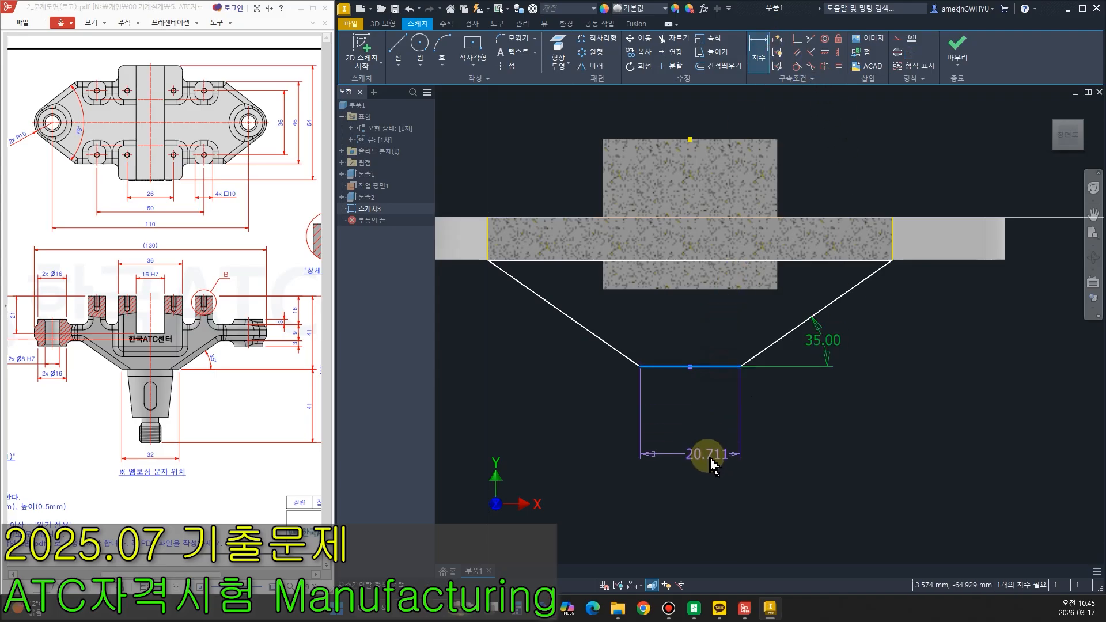
left_click(713, 456)
type("32")
key("Return")
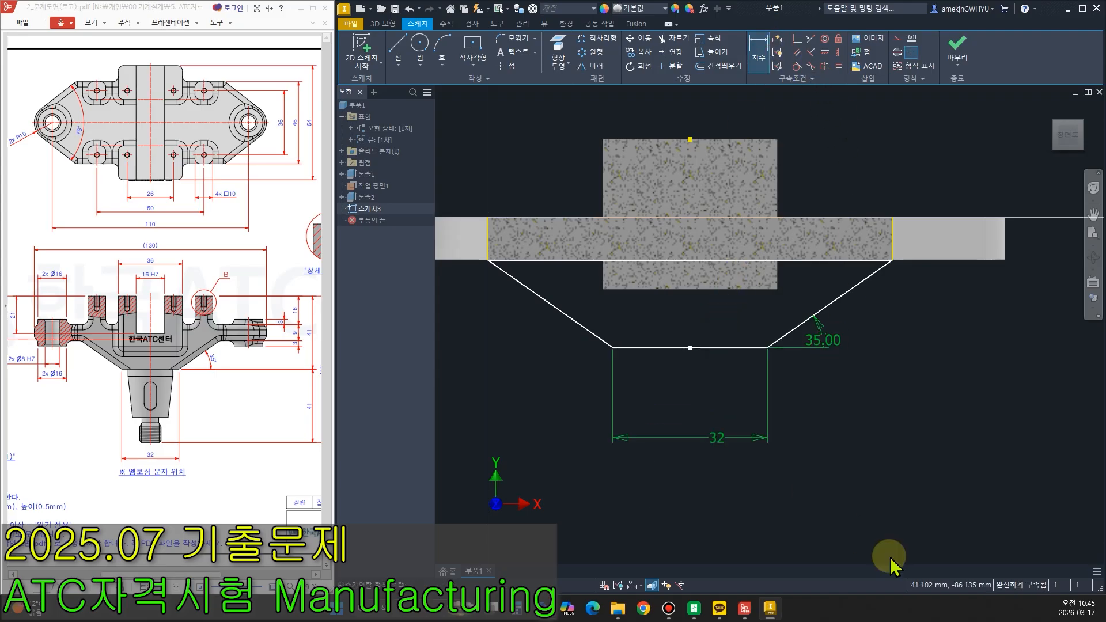
mouse_move(218, 369)
left_mouse_down()
mouse_move(209, 340)
mouse_move(212, 380)
left_mouse_up()
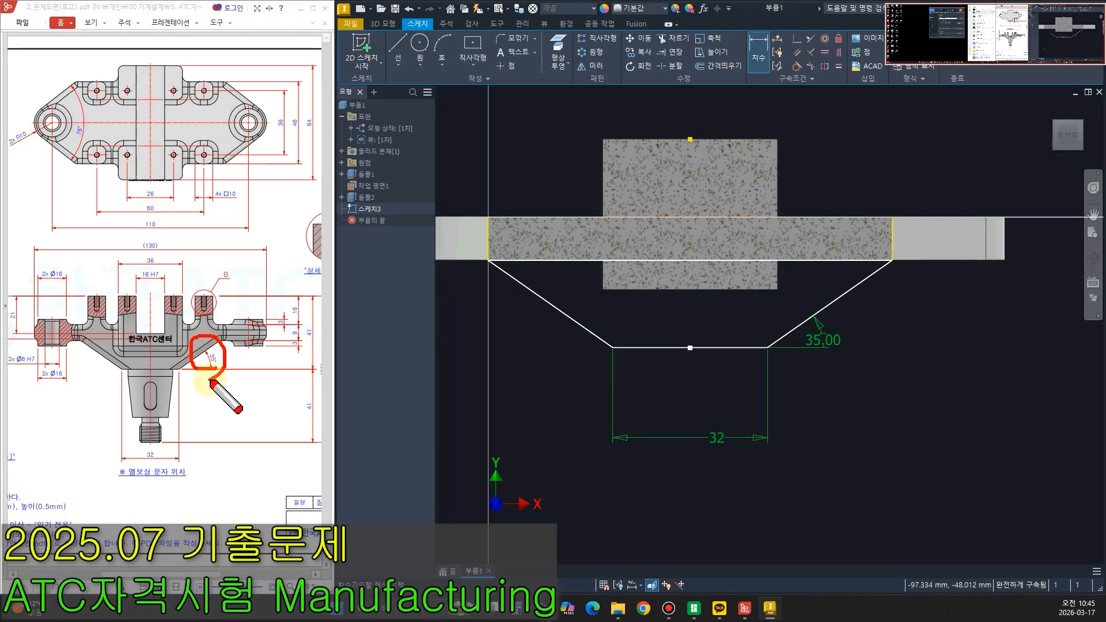
left_click_drag(138, 466, 148, 443)
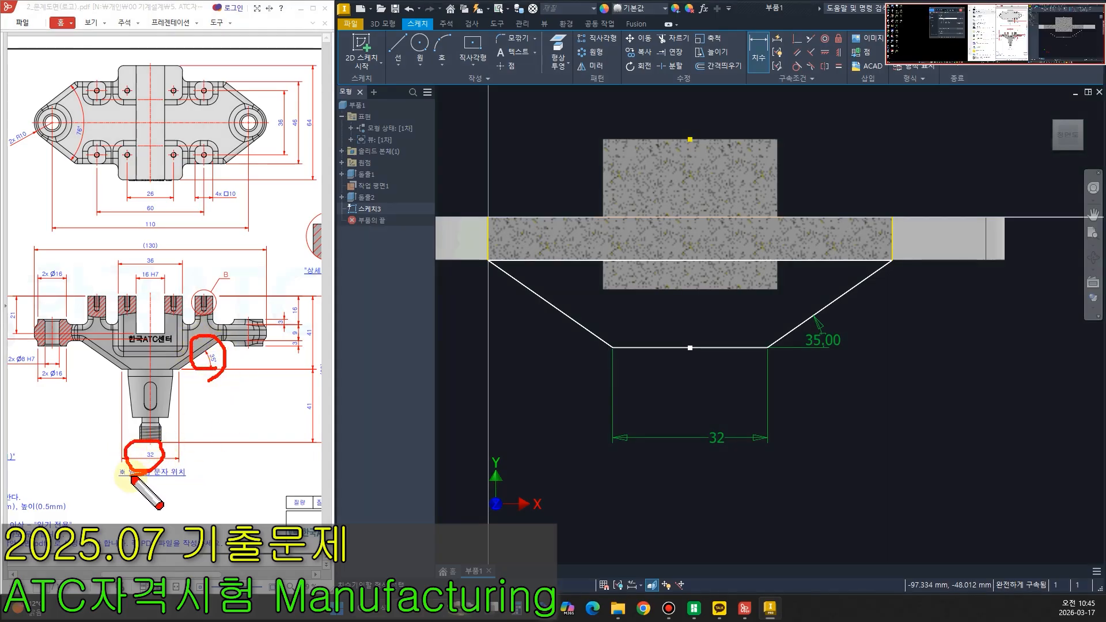
key("Escape")
key("Escape")
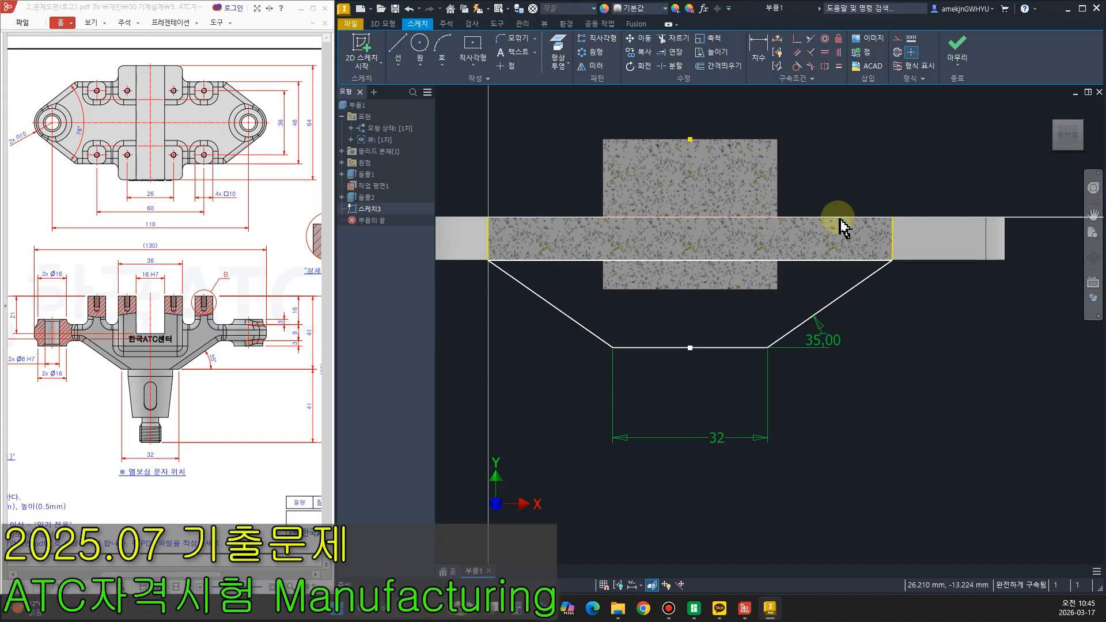
Finish the sketch and extrude the trapezoid up to the opposite side face of the wing plate, joining it to the body.
left_click(957, 49)
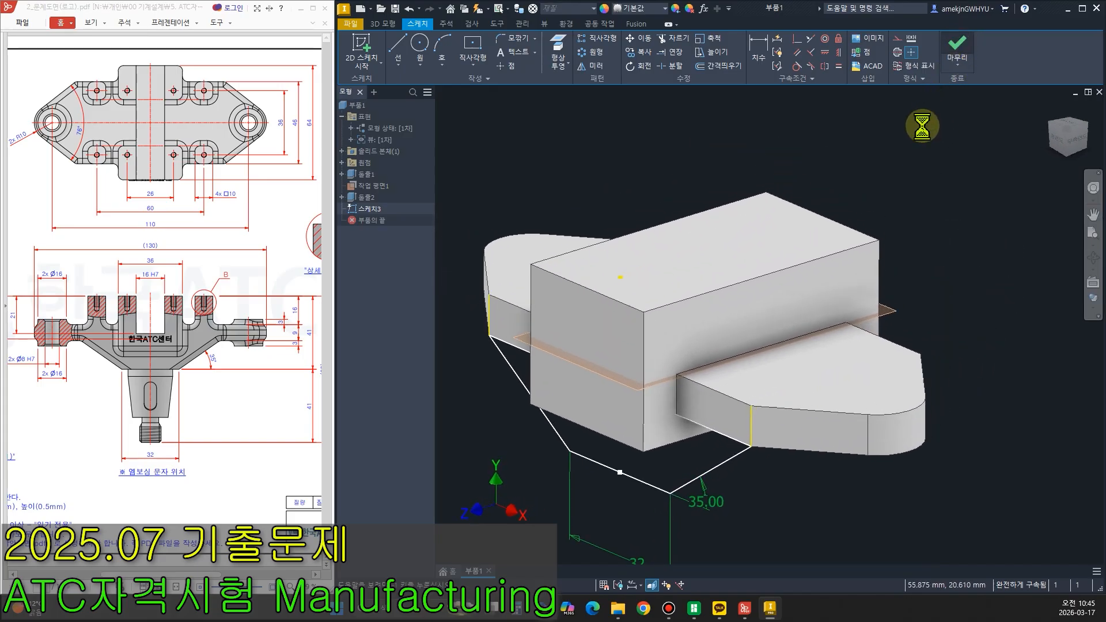
left_click(396, 43)
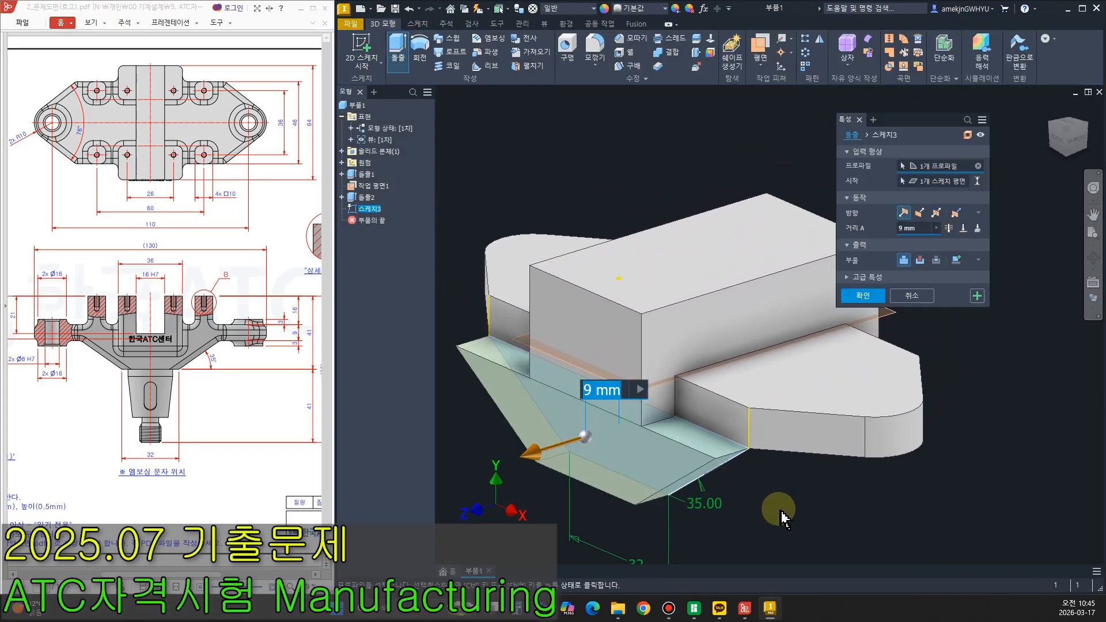
left_click(962, 228)
middle_click_drag(965, 346, 841, 461, "shift")
left_click(732, 424)
middle_click_drag(785, 529, 916, 513, "shift")
left_click(864, 311)
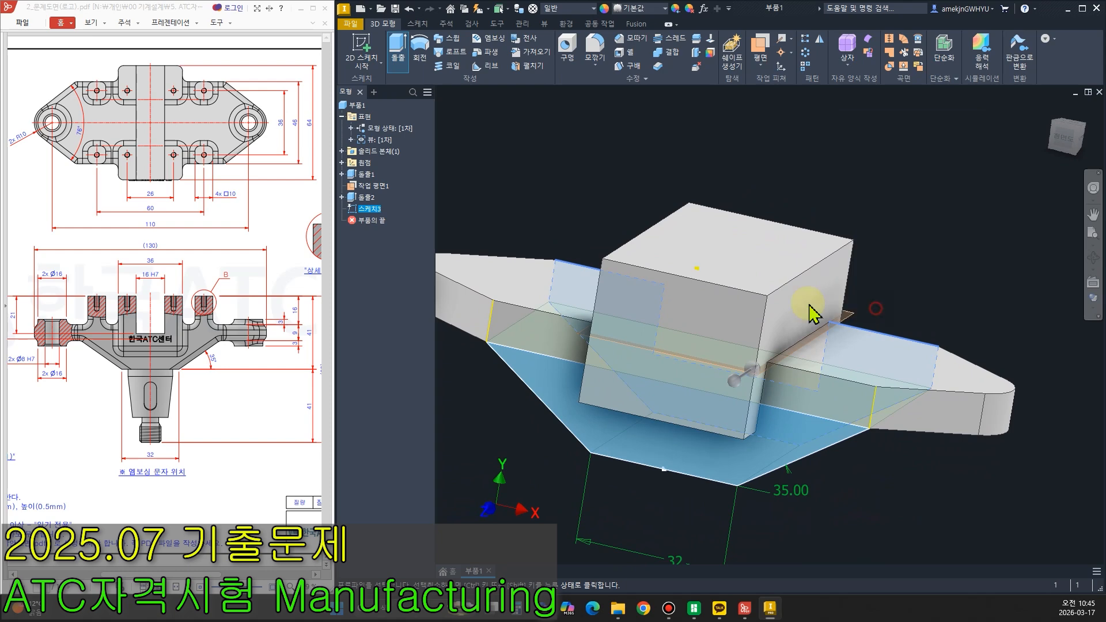
scroll(730, 231, "down", 3)
middle_click_drag(646, 483, 650, 466, "shift")
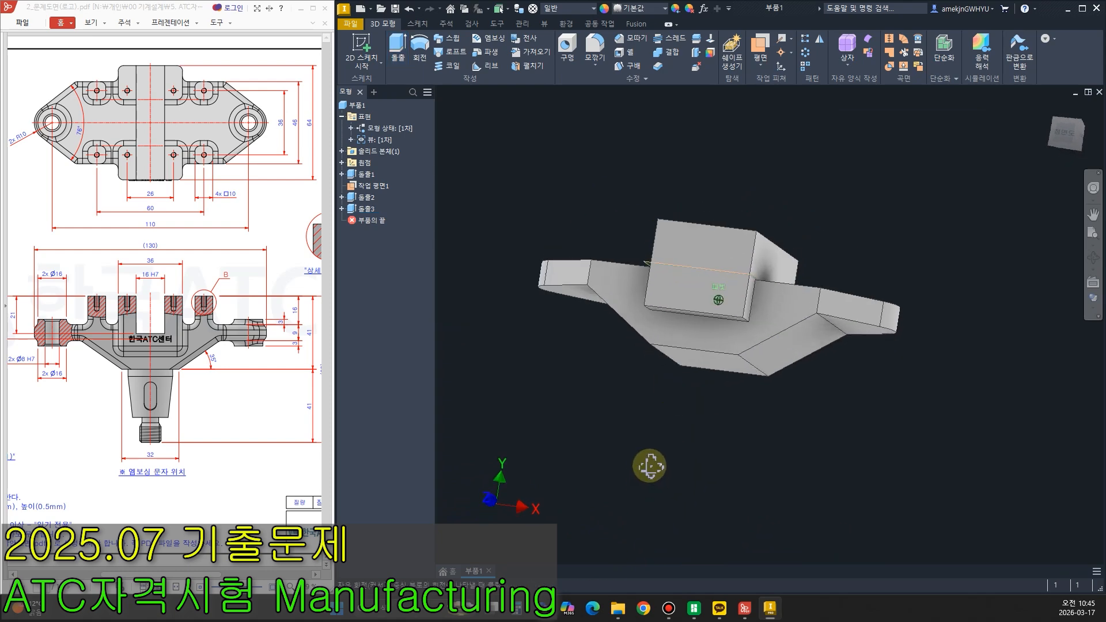
key("ctrl+2")
left_click_drag(161, 475, 198, 403)
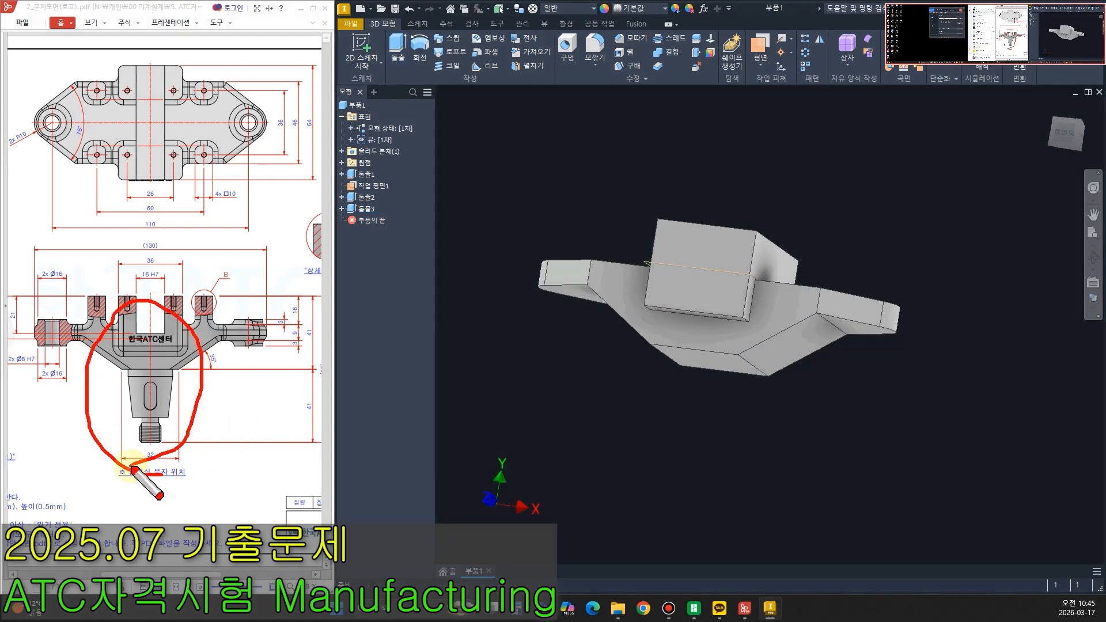
key("Escape")
Start a sketch on the XY plane, slice the graphics at the sketch plane and project the body's bottom edge.
left_click_drag(143, 575, 218, 585)
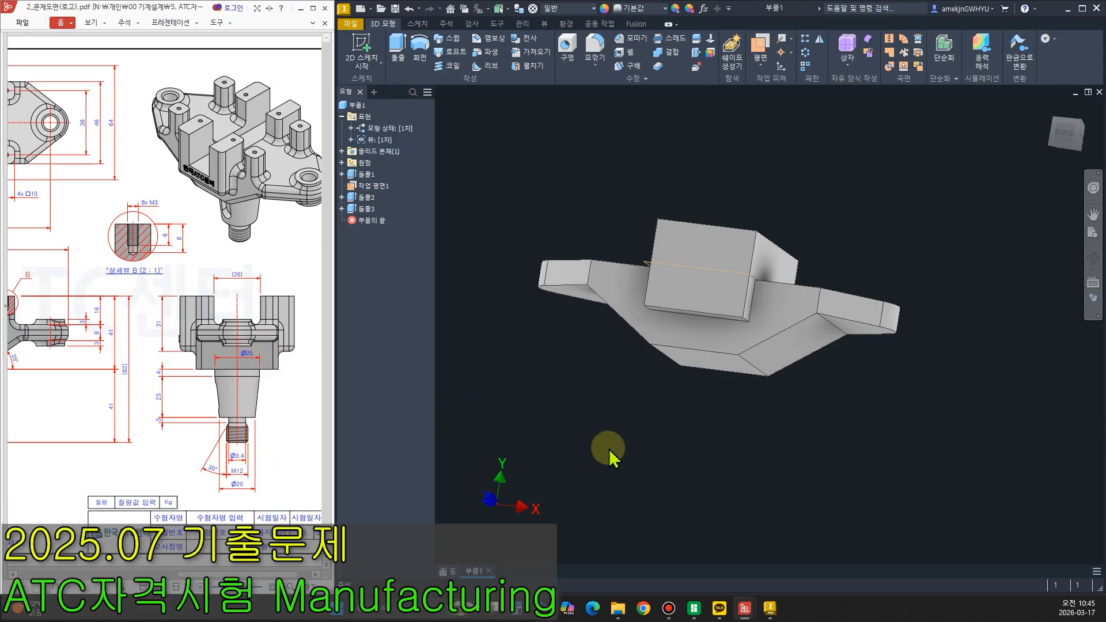
left_click(363, 45)
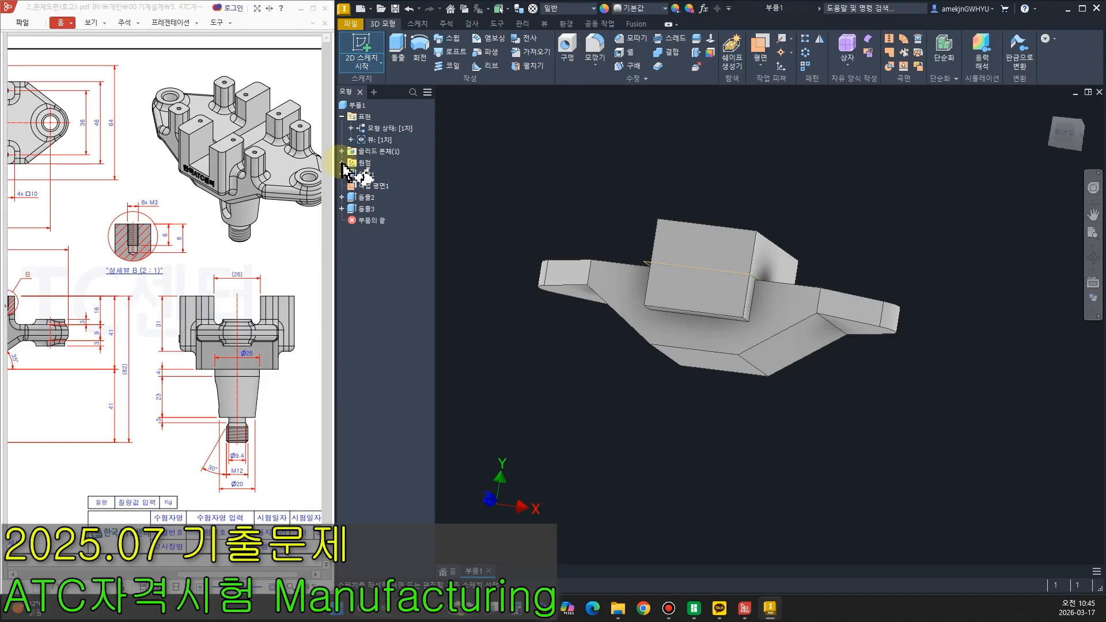
left_click(342, 163)
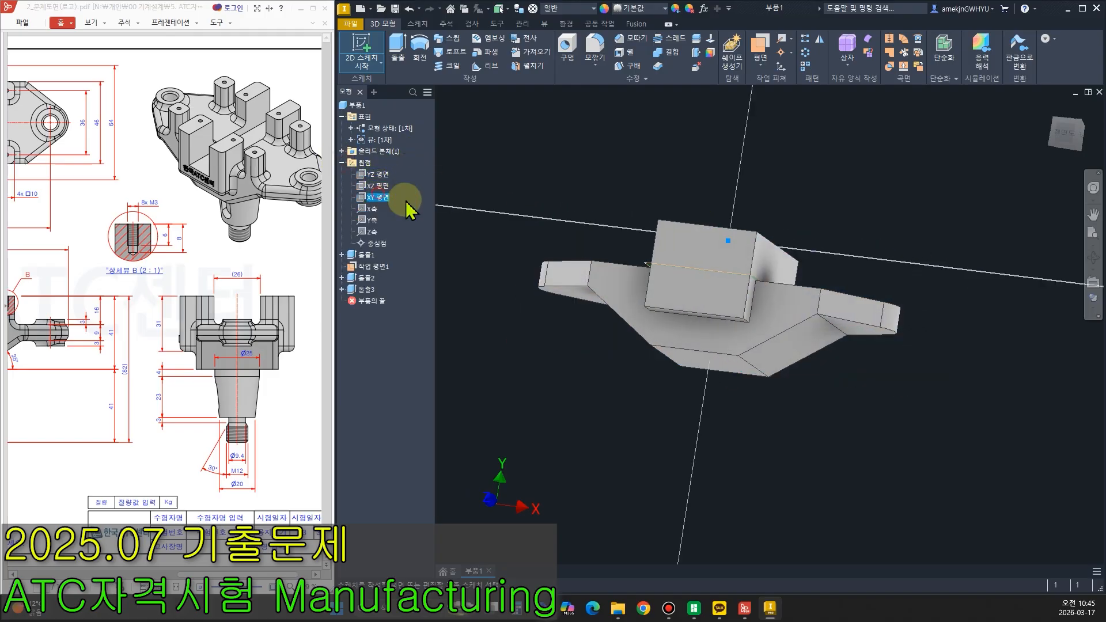
left_click(378, 197)
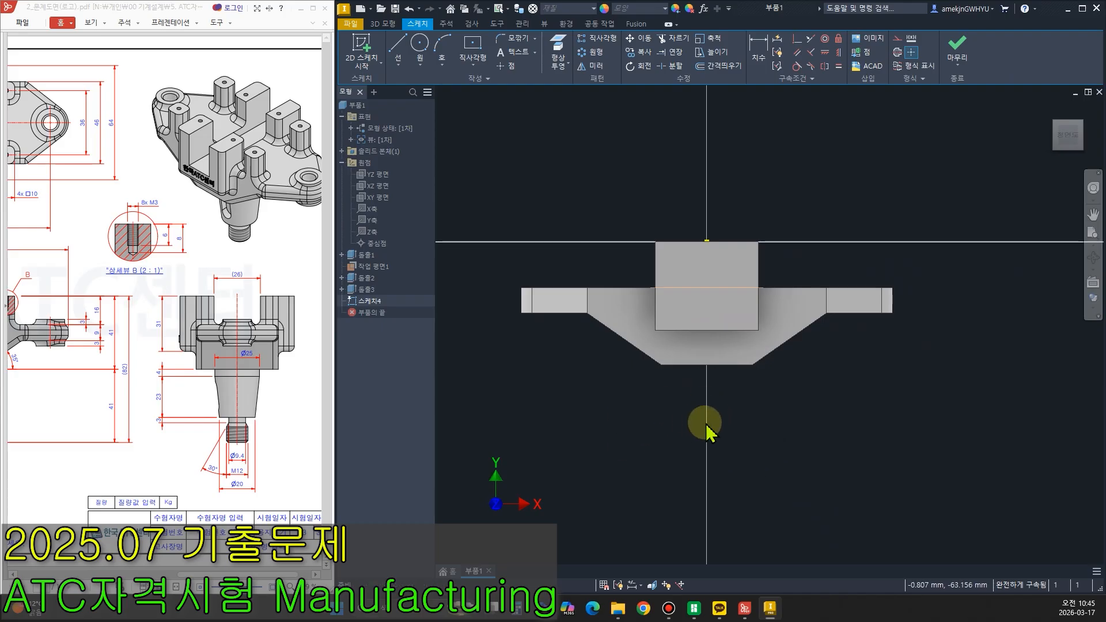
key("F7")
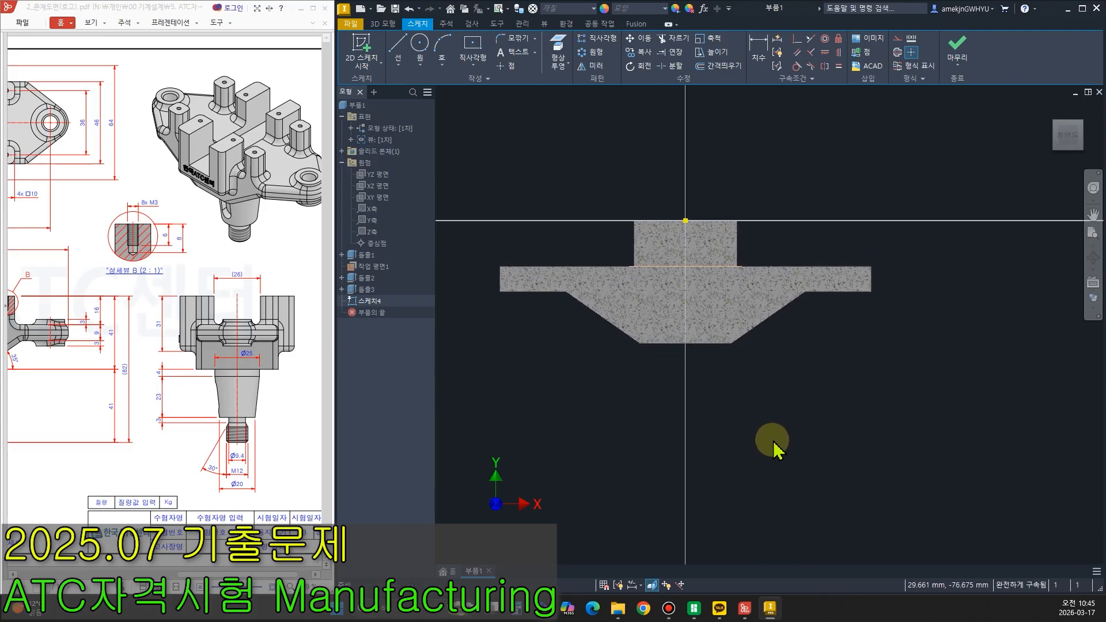
left_click(559, 54)
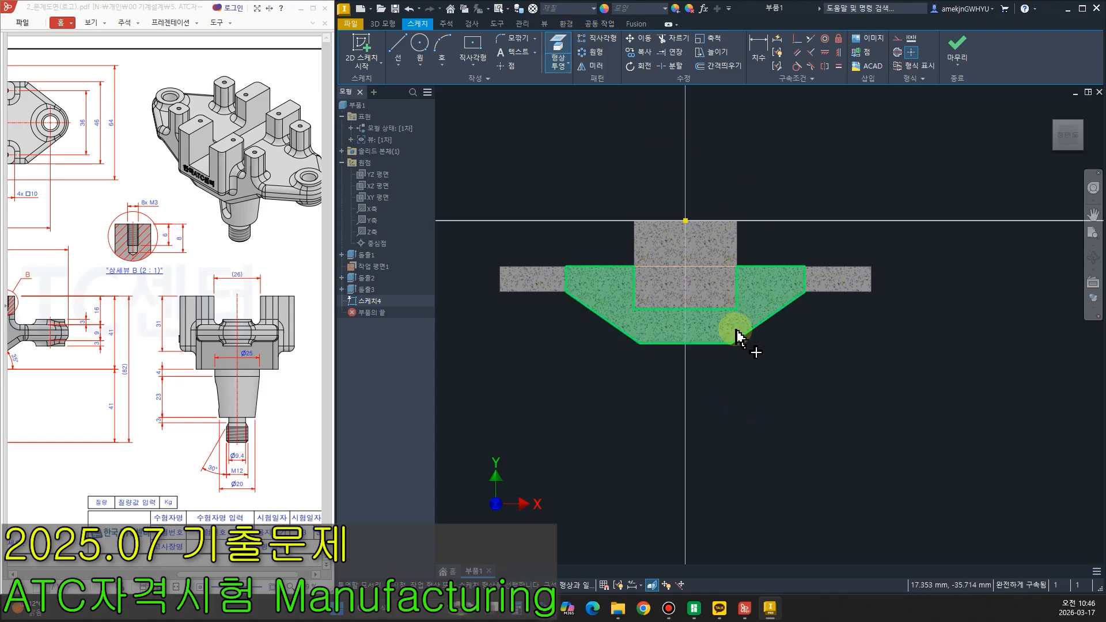
left_click(711, 345)
Sketch the stem's stepped half profile with a neck and flared upper part, starting with a vertical line about 60 mm down from the body's bottom-edge midpoint.
left_click(399, 45)
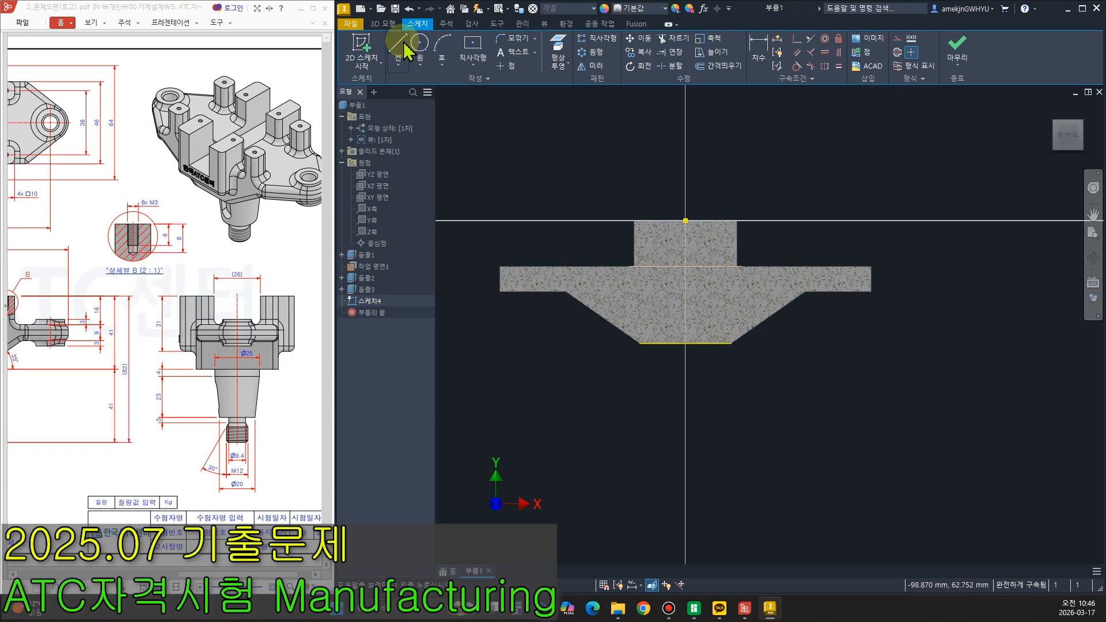
left_click(685, 344)
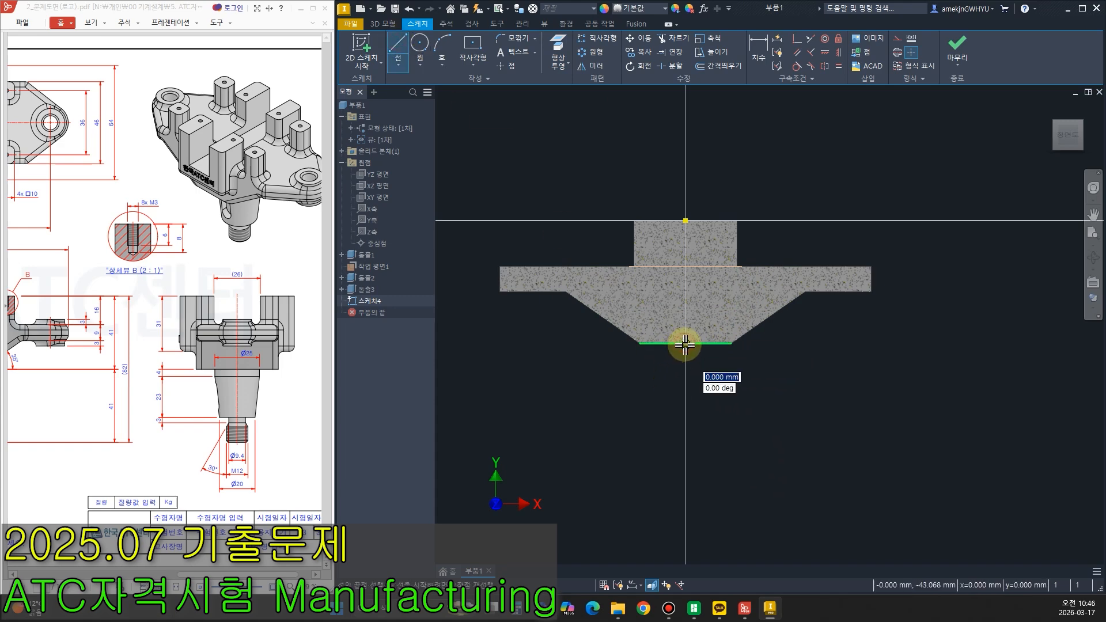
left_click(686, 514)
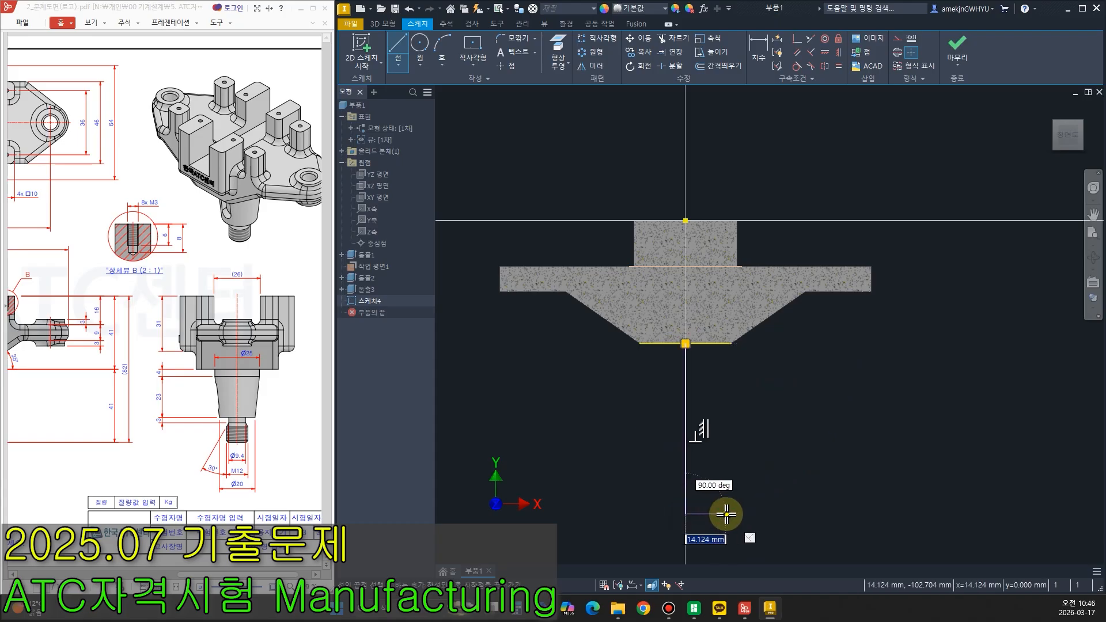
left_click(725, 473)
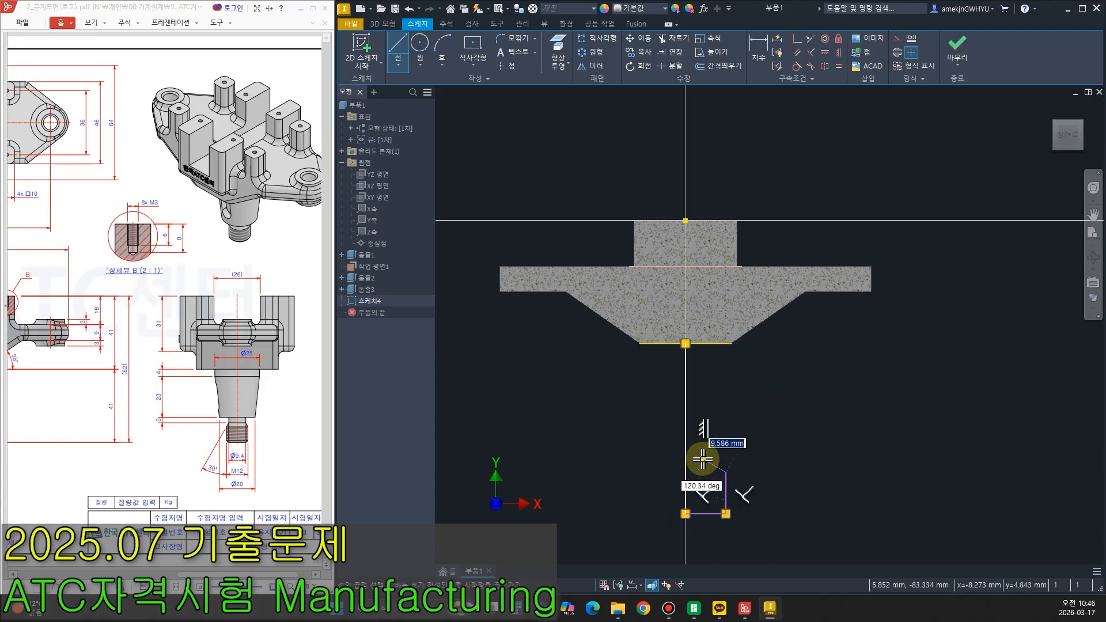
scroll(697, 458, "up", 5)
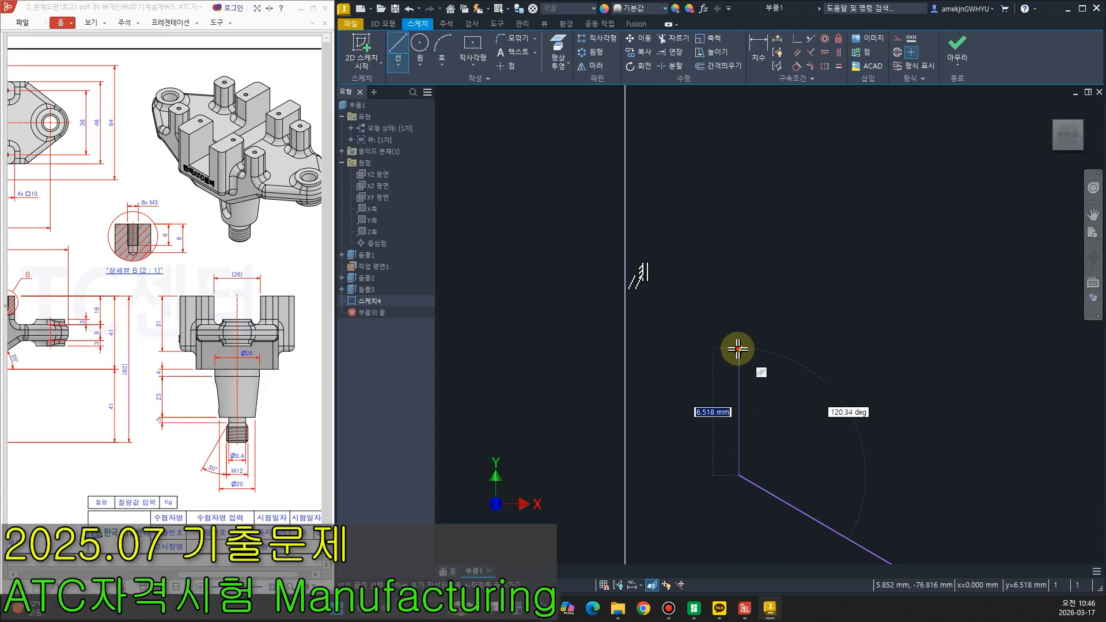
scroll(735, 350, "down", 5)
left_click(738, 353)
left_click(791, 352)
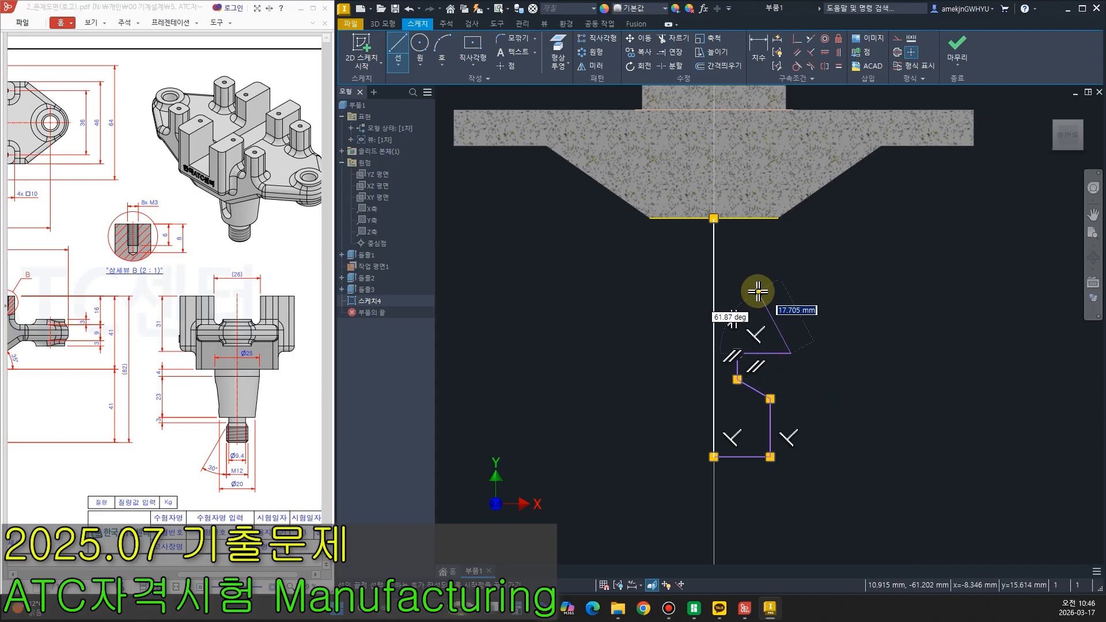
left_click(816, 279)
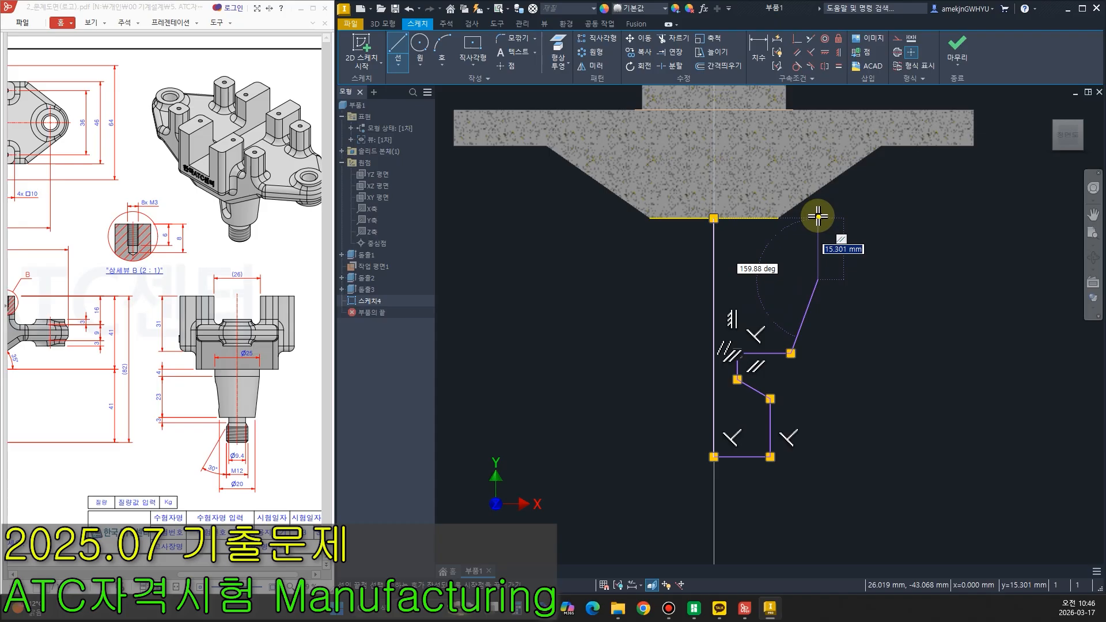
left_click(818, 217)
key("Escape")
Reshape the stem profile closer to the axis, placing its upper vertical line about 13 mm and its neck about 4 mm away.
left_click_drag(771, 440, 749, 434)
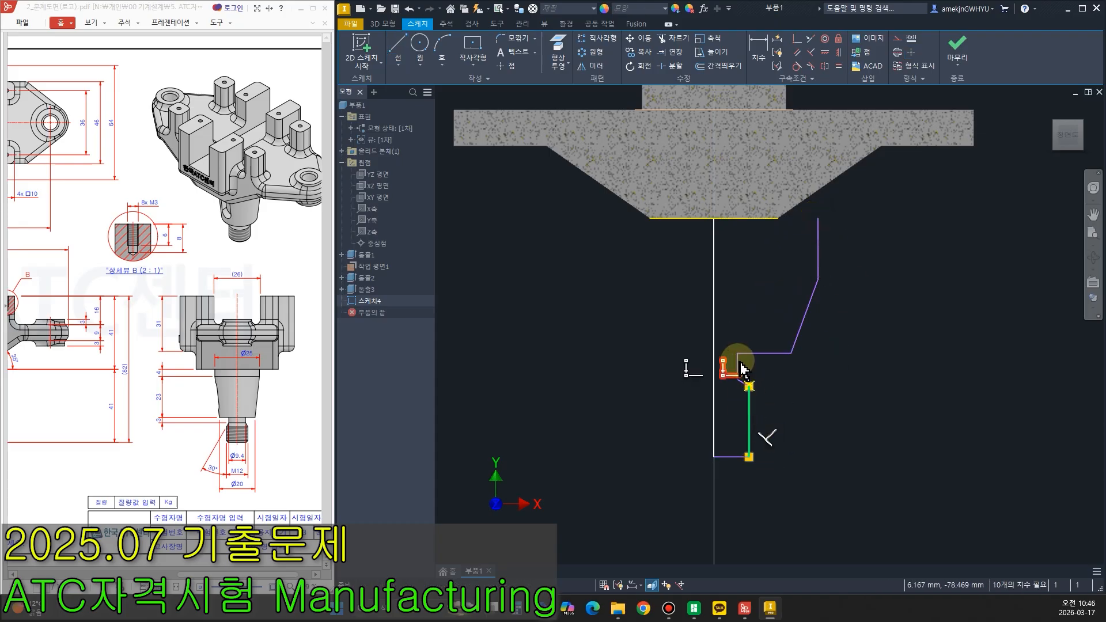
left_click(774, 376)
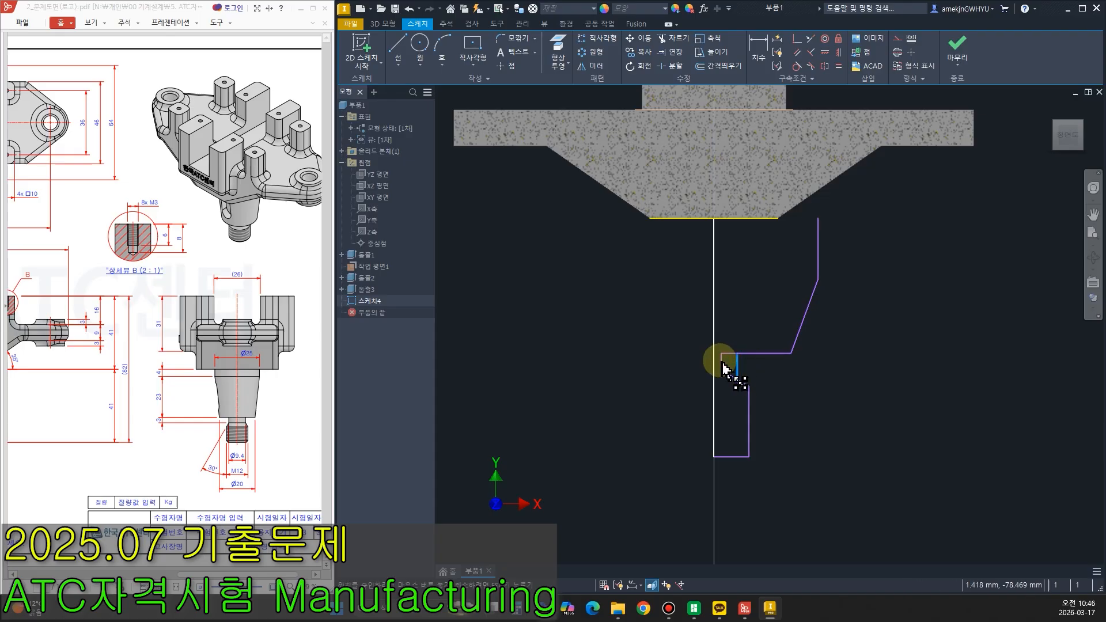
left_click_drag(723, 367, 721, 365)
left_click_drag(802, 337, 756, 329)
left_click_drag(819, 186, 769, 208)
left_click(718, 373)
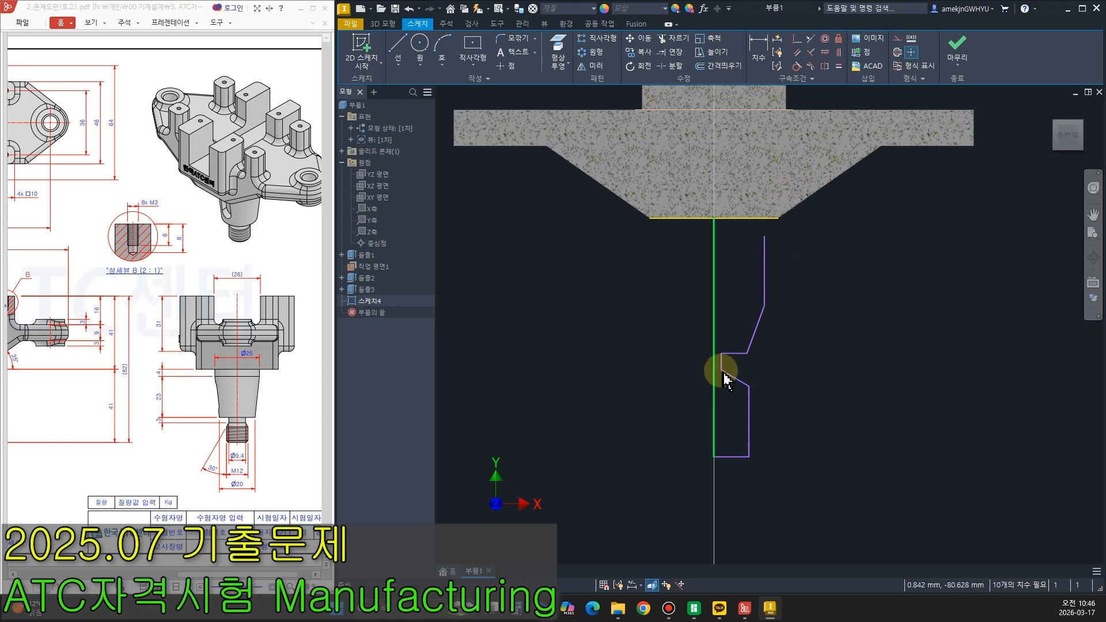
mouse_move(735, 378)
left_mouse_down()
mouse_move(748, 392)
mouse_move(735, 370)
left_mouse_up()
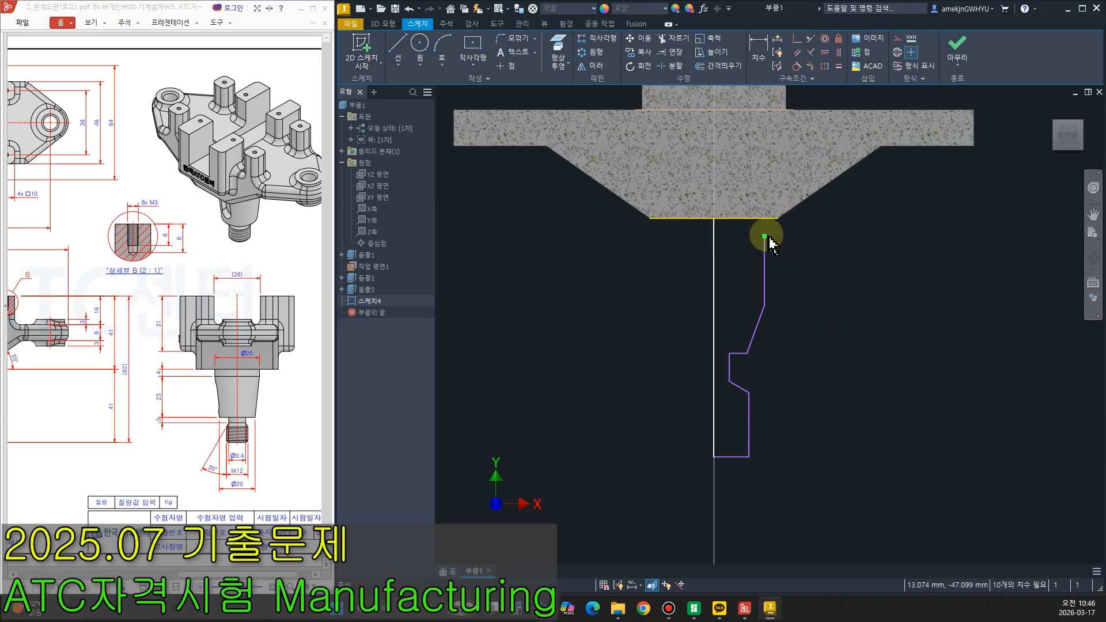
Make the profile's open upper end coincident with the body's projected bottom edge and convert the long vertical line into a centerline.
left_click(793, 42)
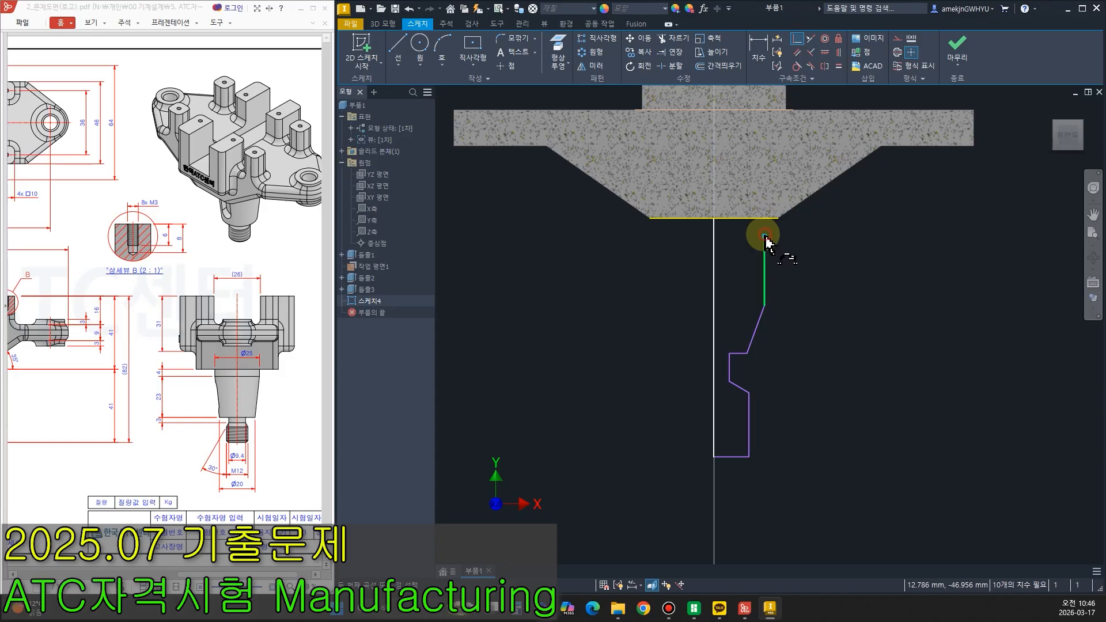
left_click(758, 220)
key("Escape")
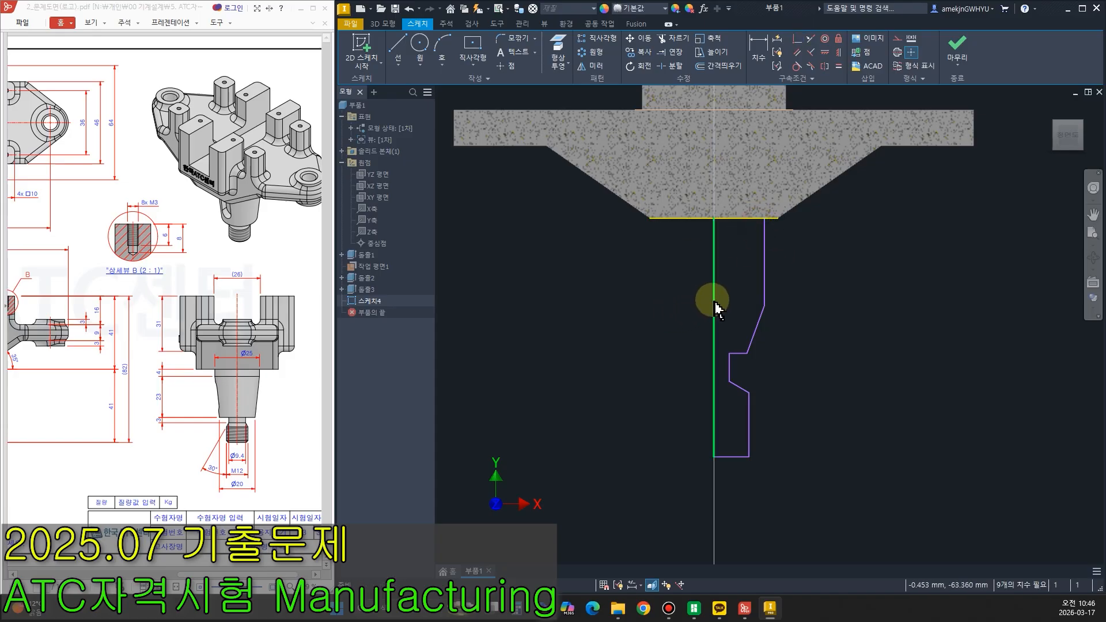
right_click(718, 310)
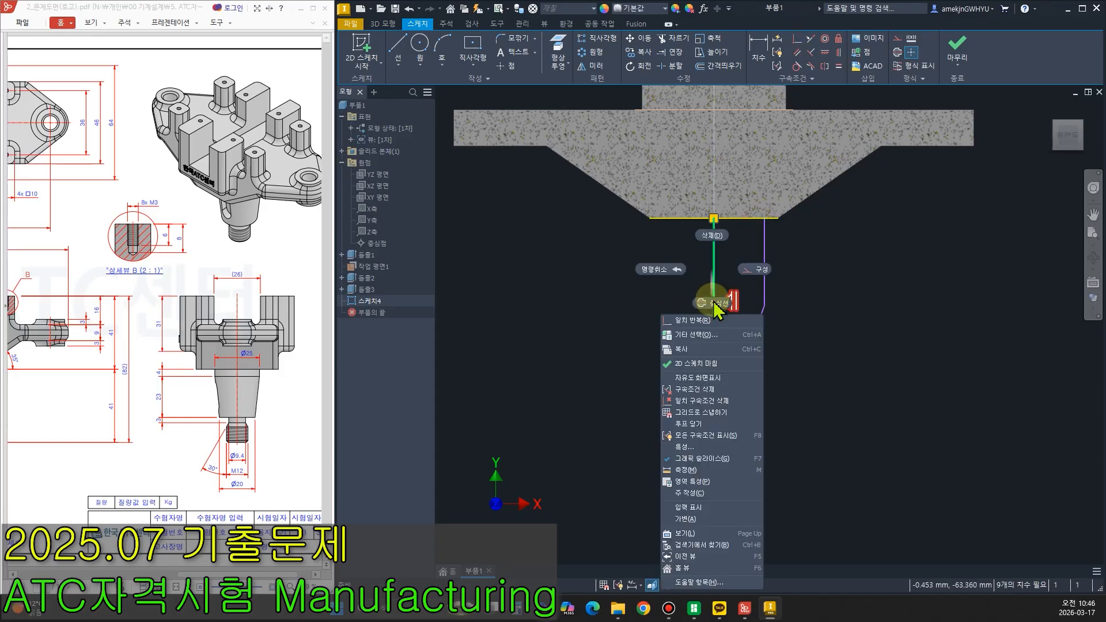
left_click(714, 302)
middle_click_drag(814, 518, 756, 496)
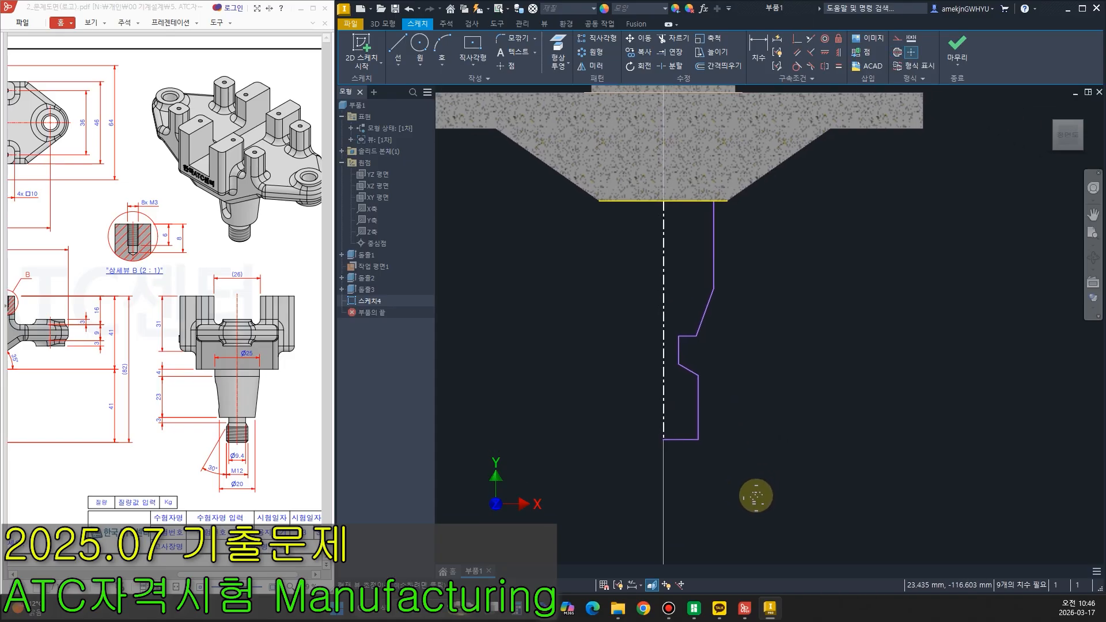
Try a 4 mm length dimension on the profile's upper vertical line and undo it.
left_click(759, 49)
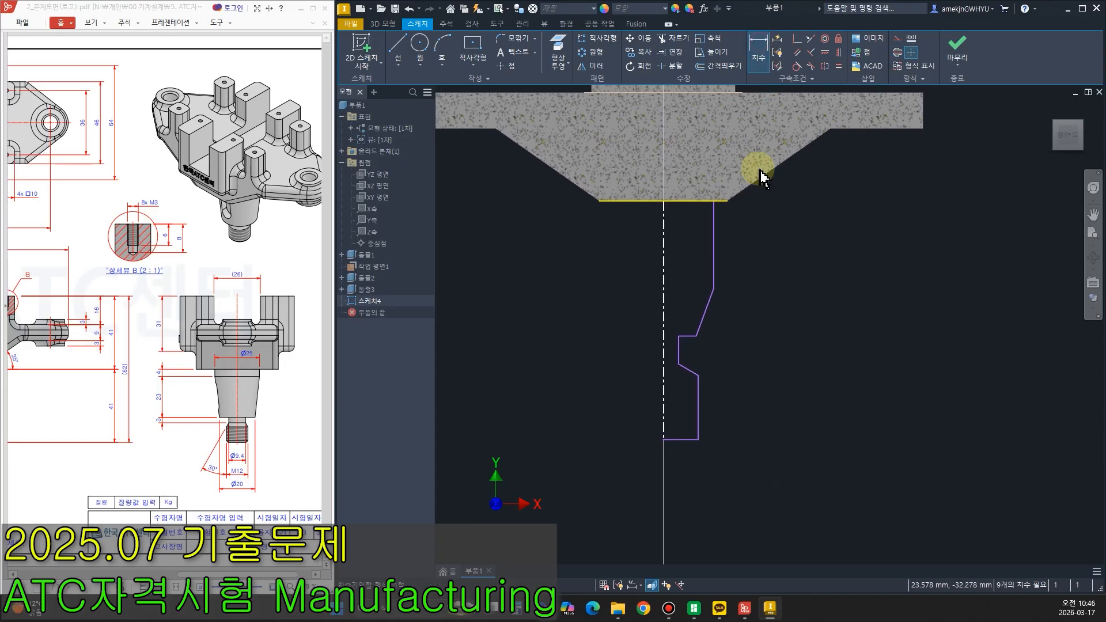
left_click(716, 233)
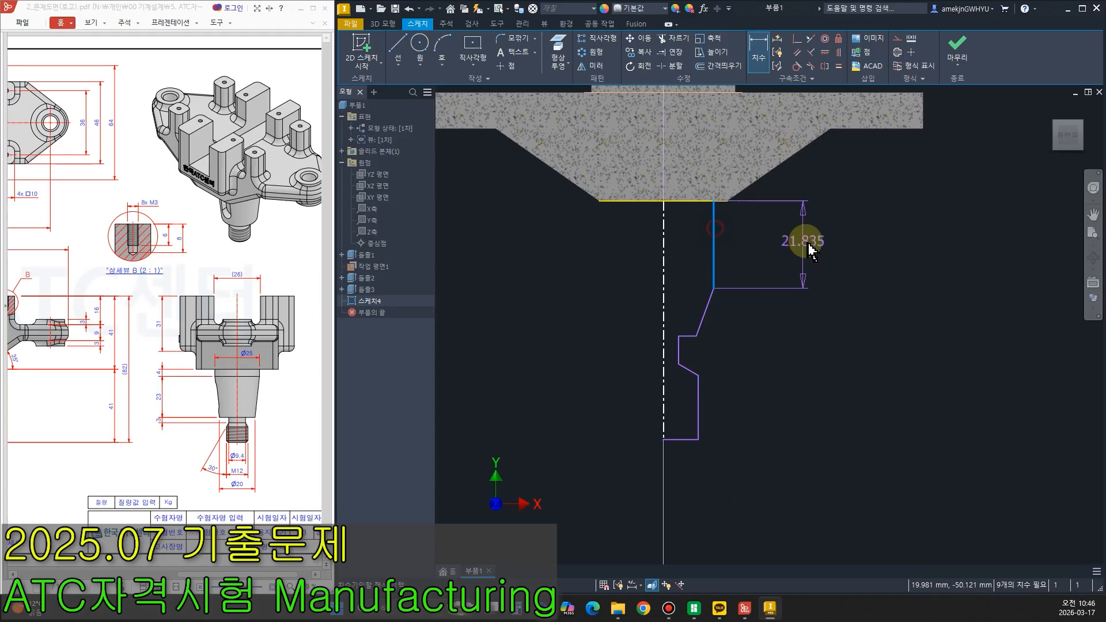
left_click(808, 246)
type("4")
key("Return")
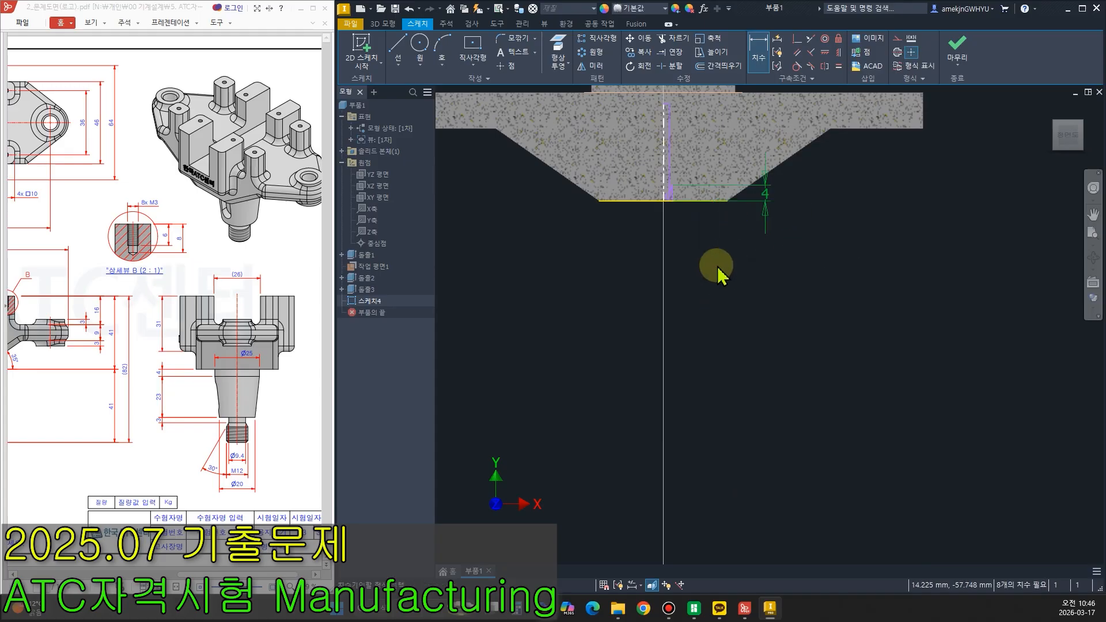
key("ctrl+z")
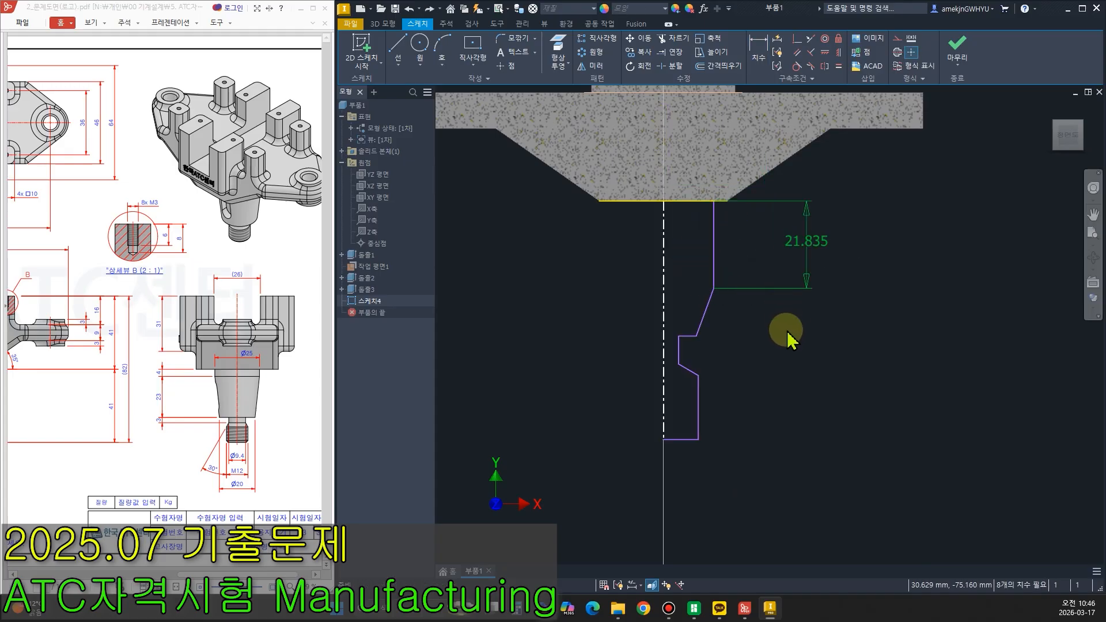
key("ctrl+z")
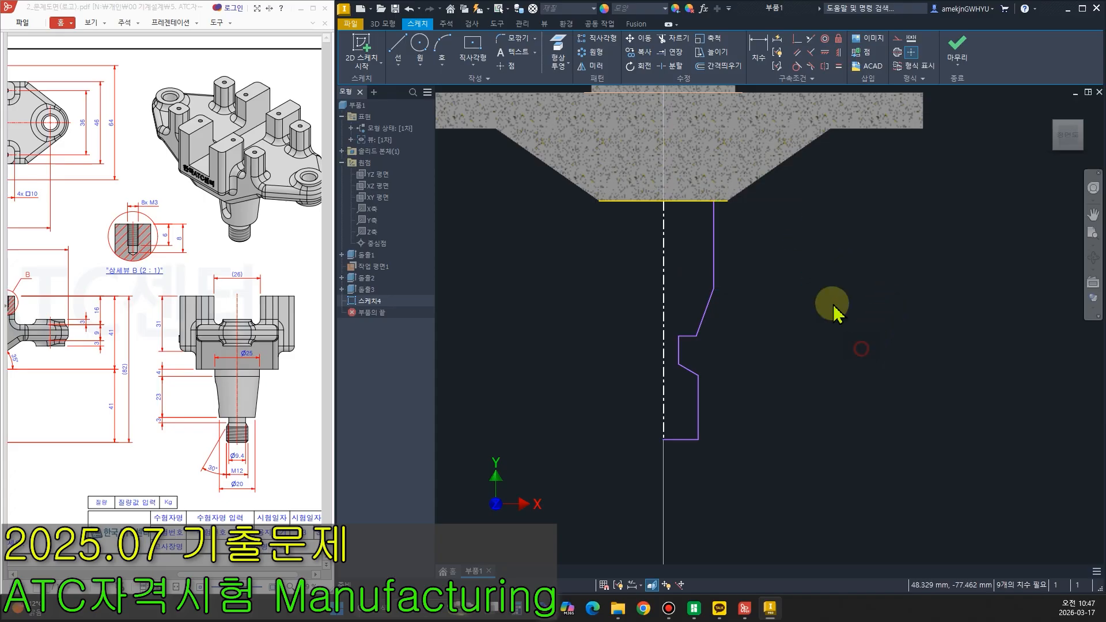
Dimension the distance from the projected bottom edge to the lower end of the profile's upper vertical line as 4 mm.
left_click(758, 53)
left_click(689, 199)
left_click(713, 289)
left_click(748, 253)
type("4")
key("Return")
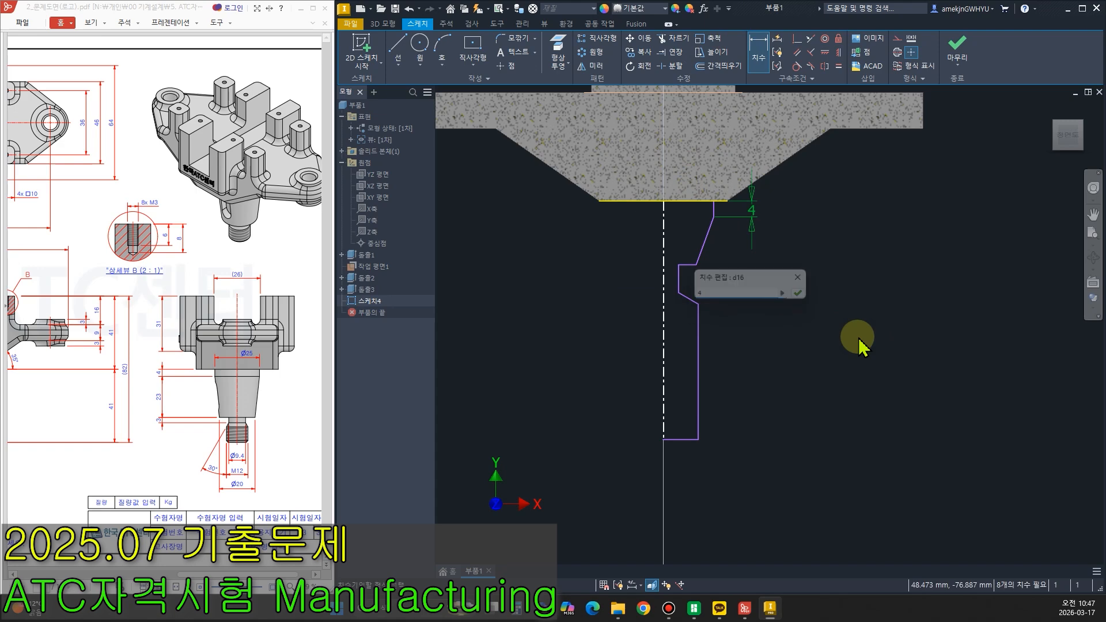
Dimension the tapered section's vertical height to 23 mm and the neck's short vertical line to 3 mm.
left_click(716, 229)
left_click(804, 241)
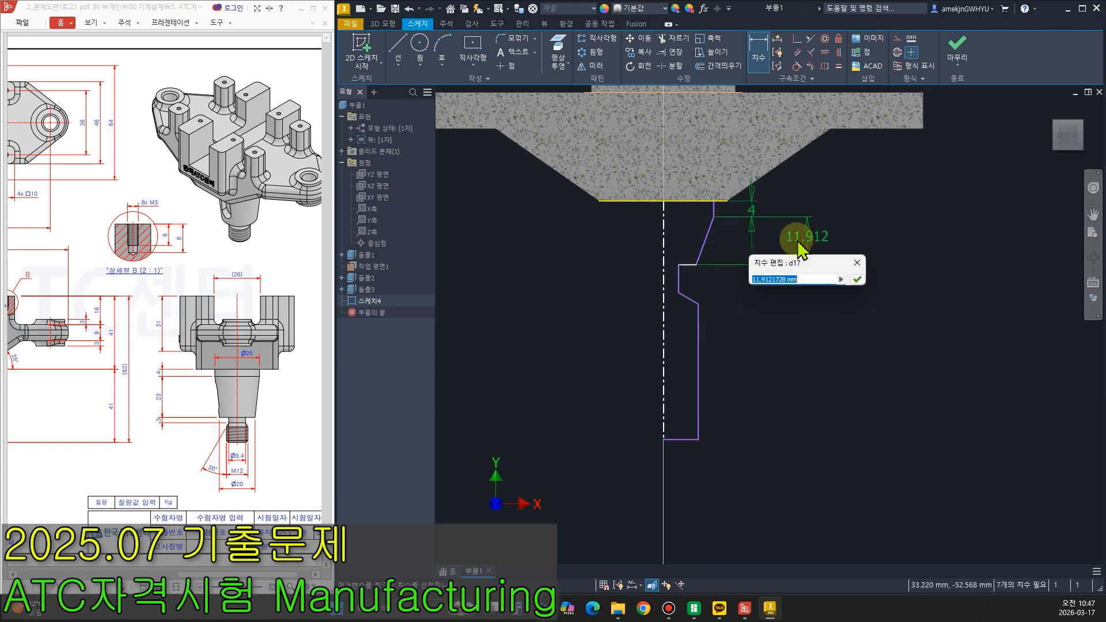
key("Return")
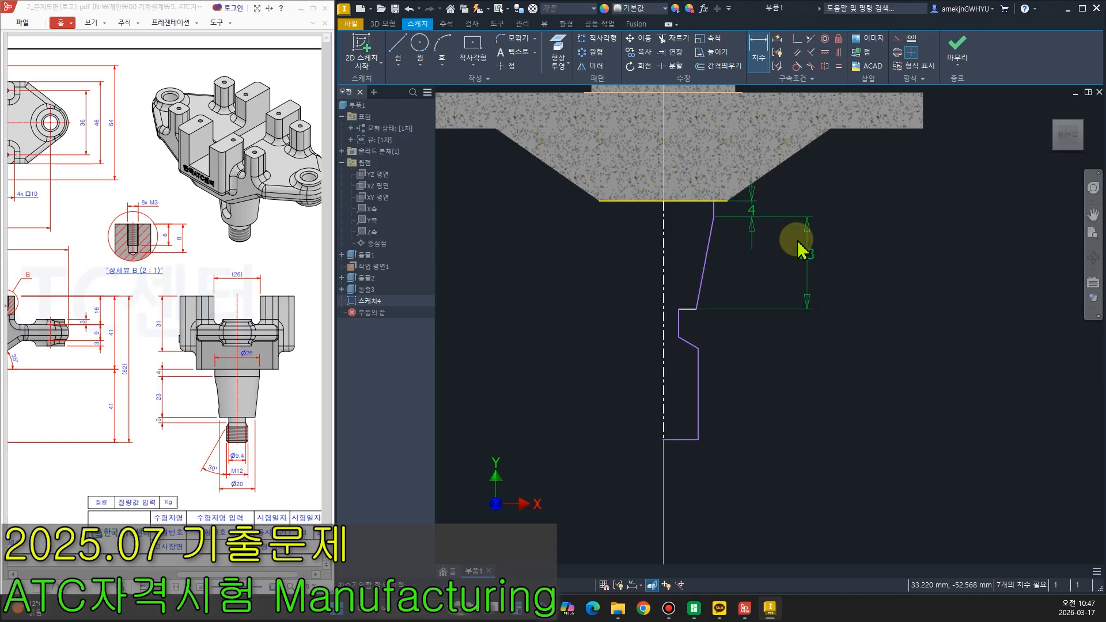
left_click(684, 324)
left_click(760, 333)
key("Return")
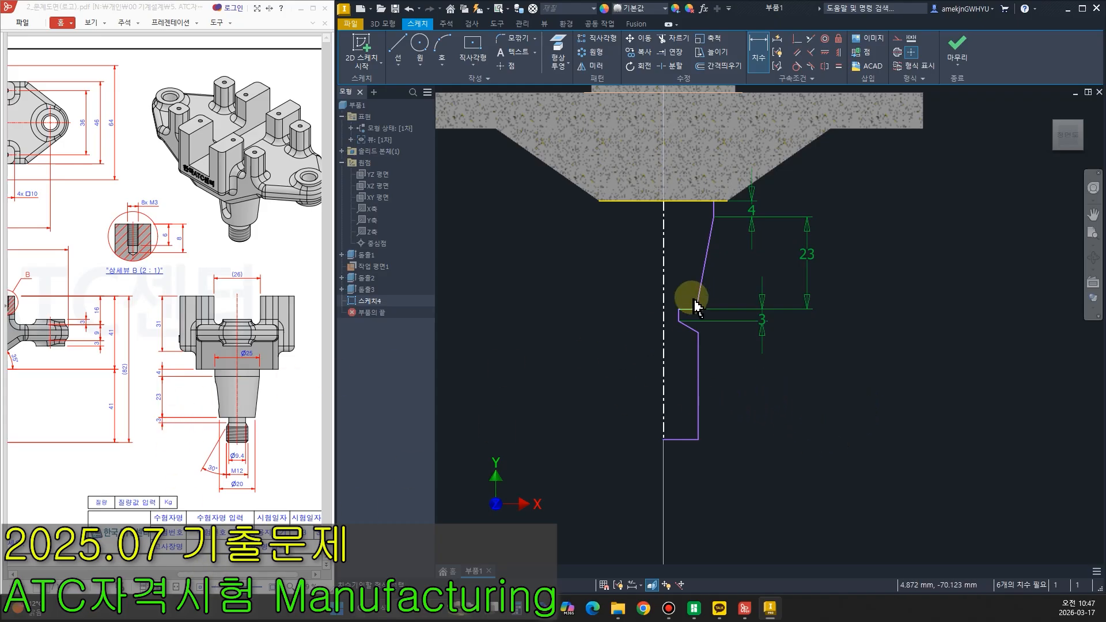
Add a 25 mm diameter dimension between the centerline and the profile's upper vertical line.
scroll(715, 210, "up", 3)
left_click(715, 203)
scroll(728, 306, "down", 2)
left_click(702, 224)
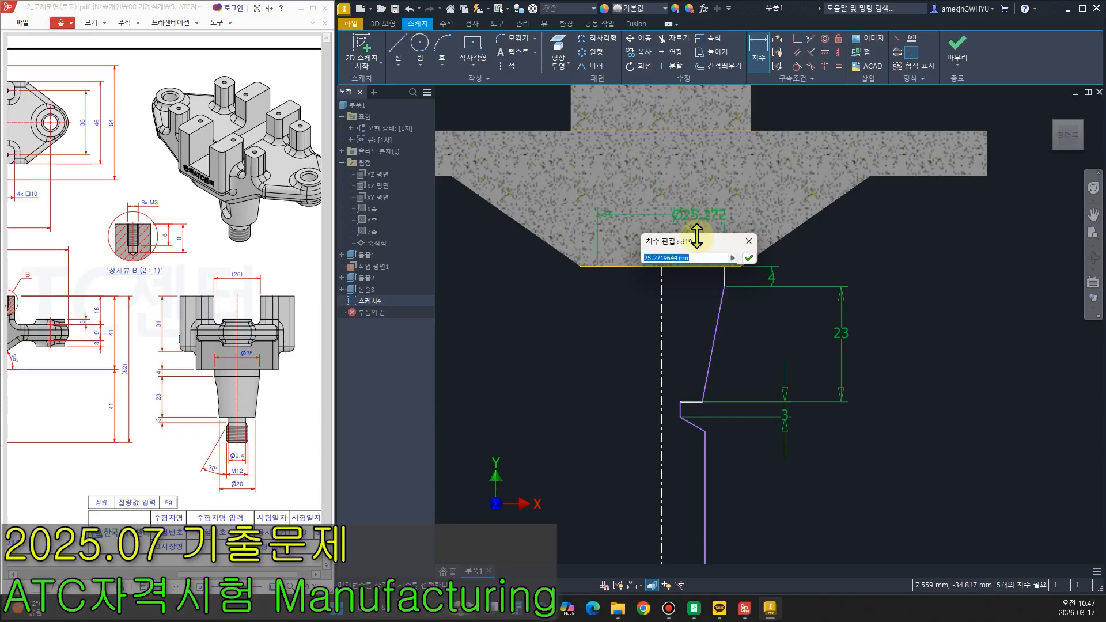
left_click(697, 249)
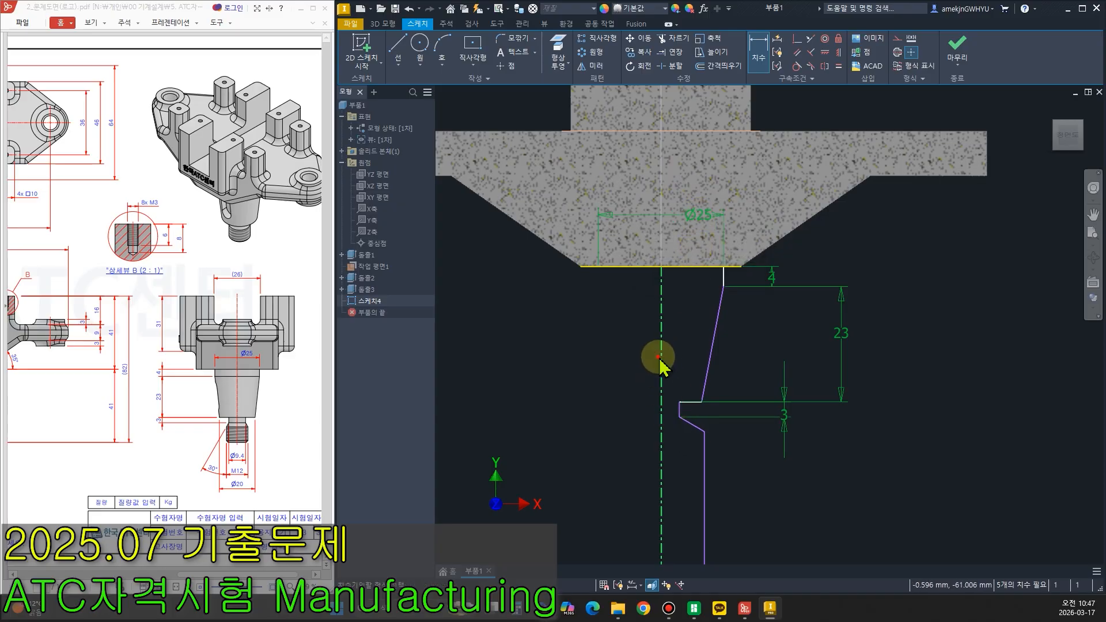
Add a 20 mm diameter dimension between the lower end of the taper and the centerline.
left_click(702, 400)
left_click(664, 426)
middle_click_drag(667, 427, 681, 277)
left_click(716, 505)
type("20")
key("Return")
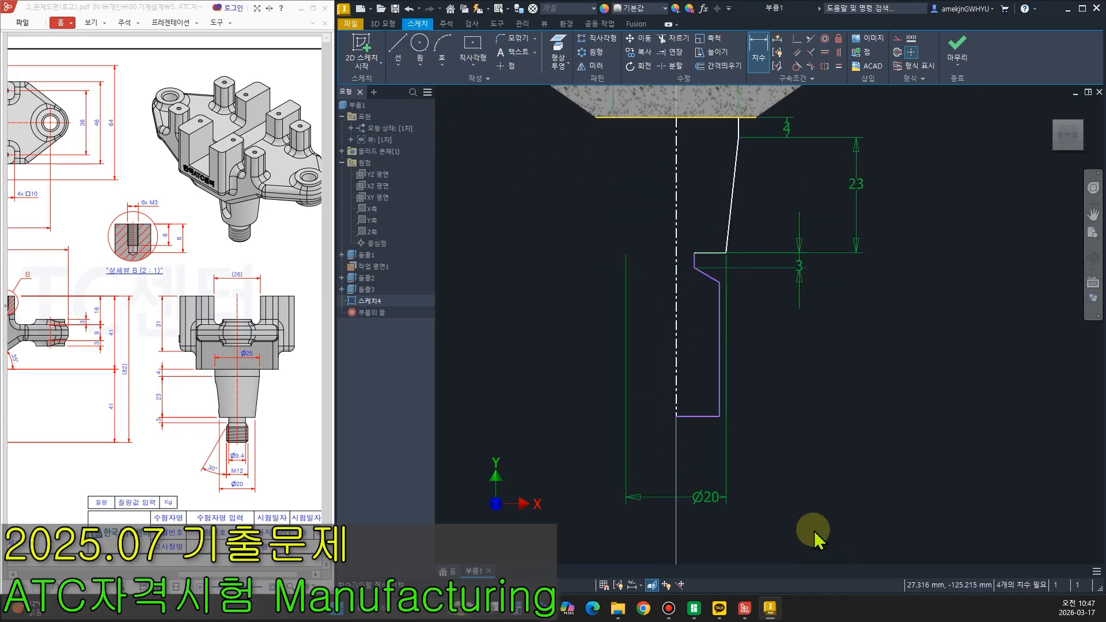
Add a 9.4 mm diameter dimension between the centerline and the neck's vertical line.
left_click(674, 283)
scroll(677, 271, "up", 3)
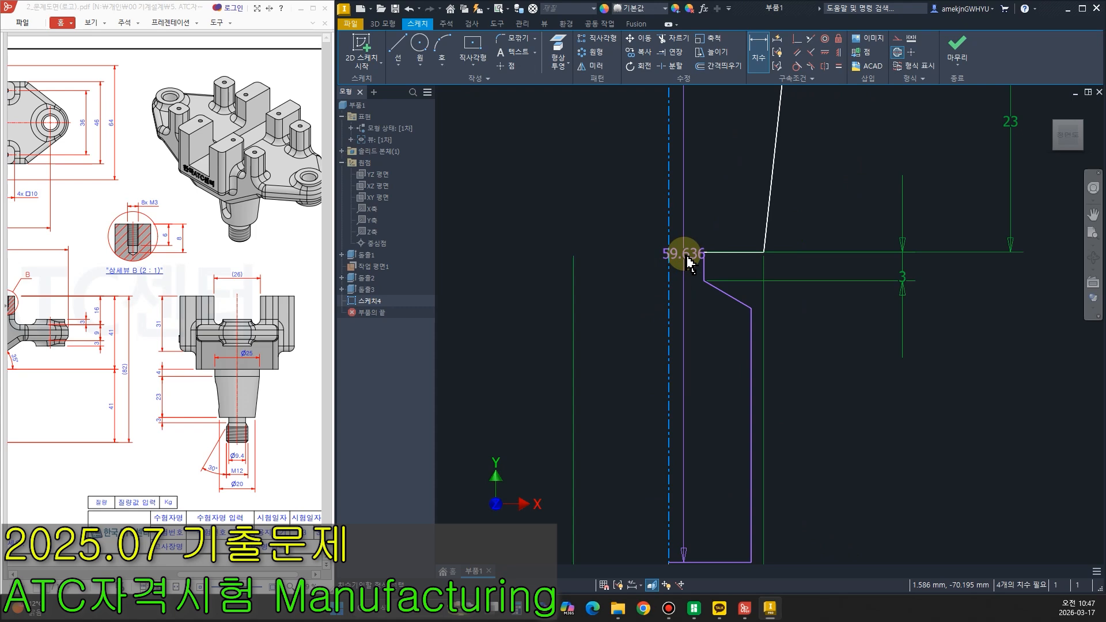
left_click(704, 263)
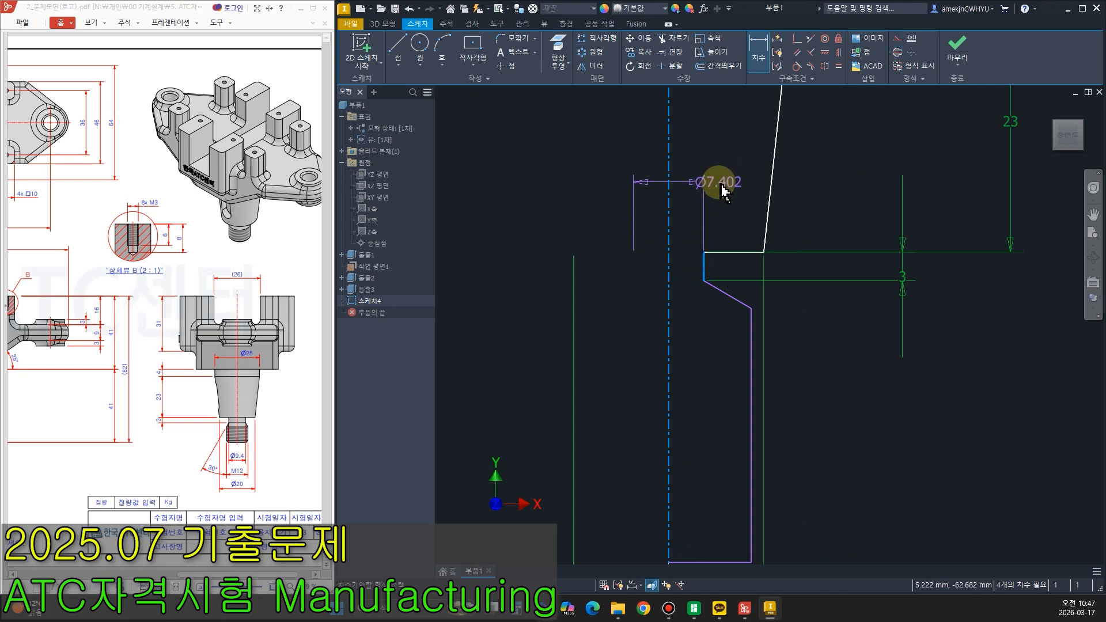
left_click(716, 183)
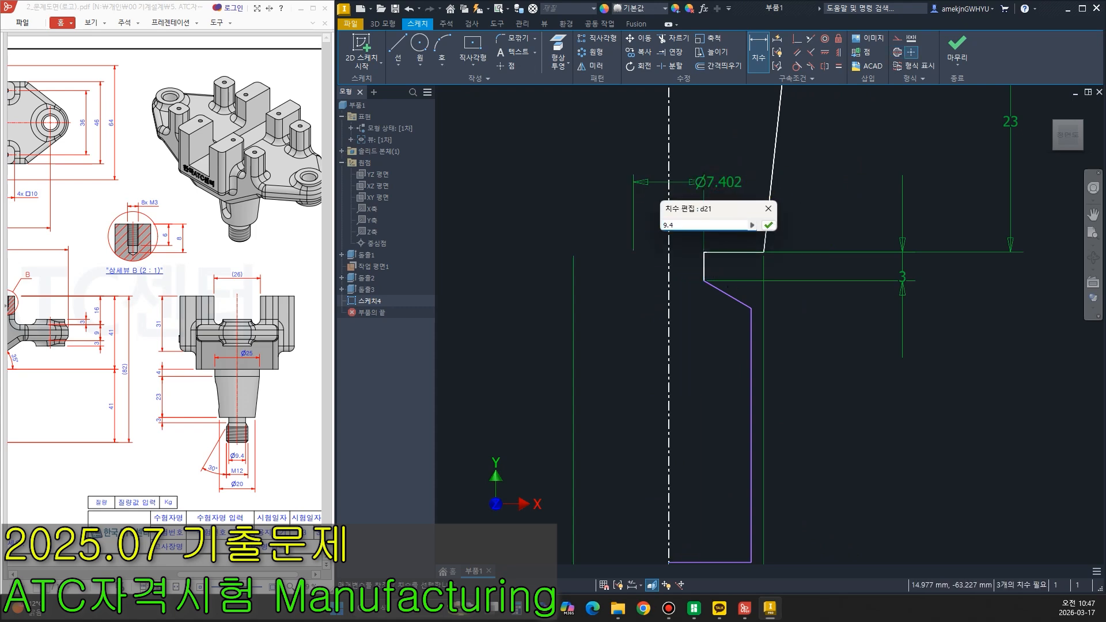
type("9.4")
key("Return")
Add a 12 mm diameter dimension between the centerline and the long vertical line of the lower threaded section.
left_click(668, 334)
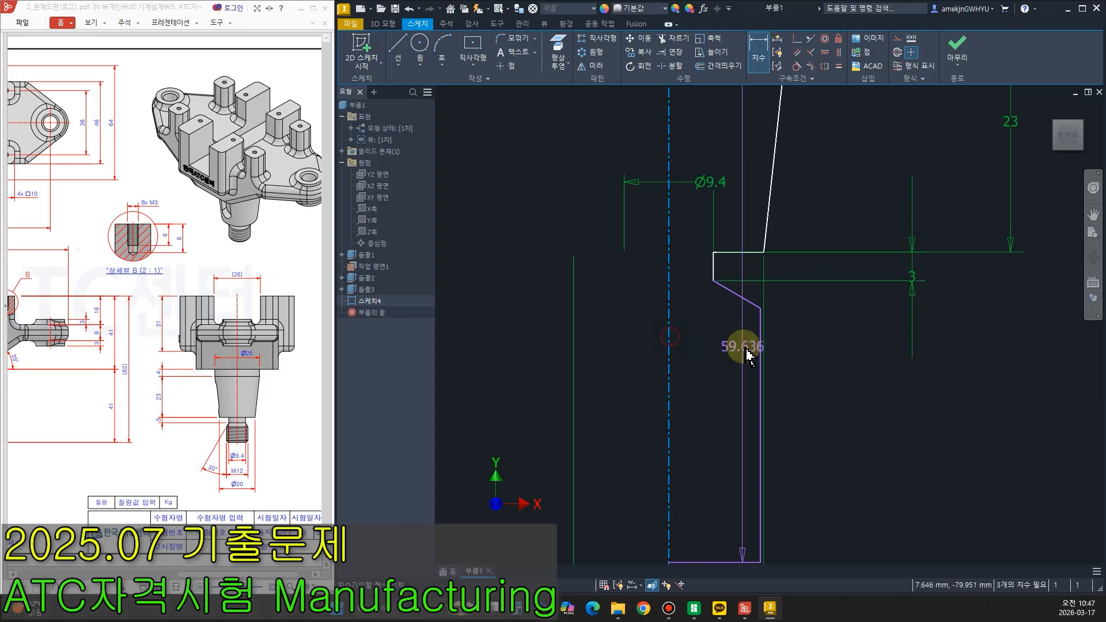
left_click(762, 349)
middle_click_drag(704, 375, 725, 145)
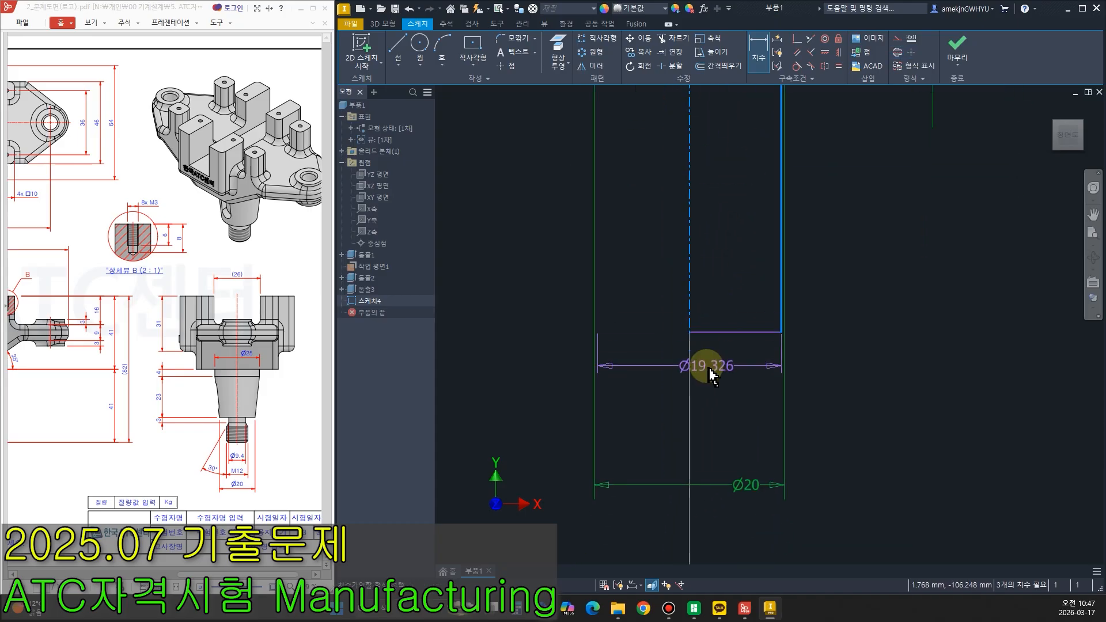
left_click(725, 396)
key("Return")
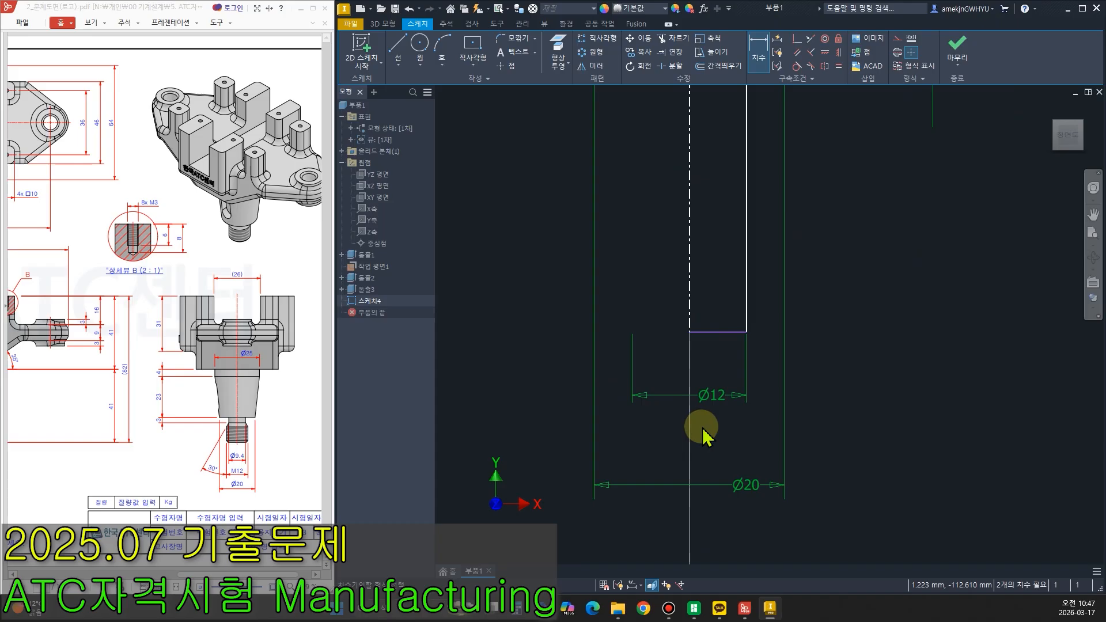
key("Escape")
Check the PDF drawing for the stem dimensions still missing from the sketch.
scroll(726, 460, "up", 3)
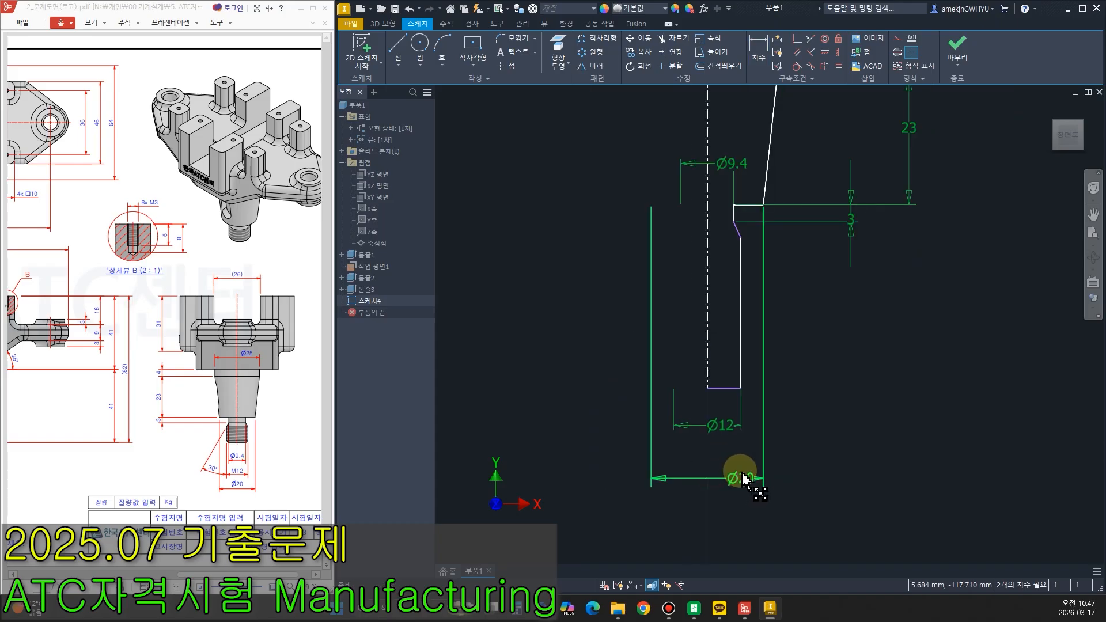
mouse_move(252, 575)
left_mouse_down()
mouse_move(101, 575)
mouse_move(233, 575)
left_mouse_up()
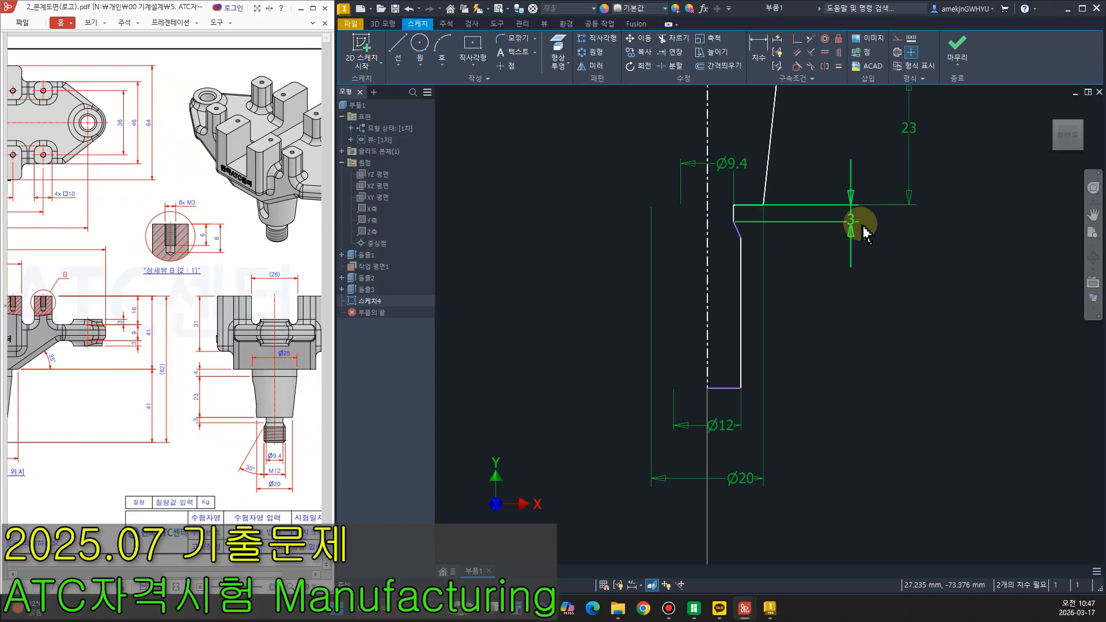
Add a 30° angle dimension between the short slanted line below the neck and the centerline.
left_click(761, 46)
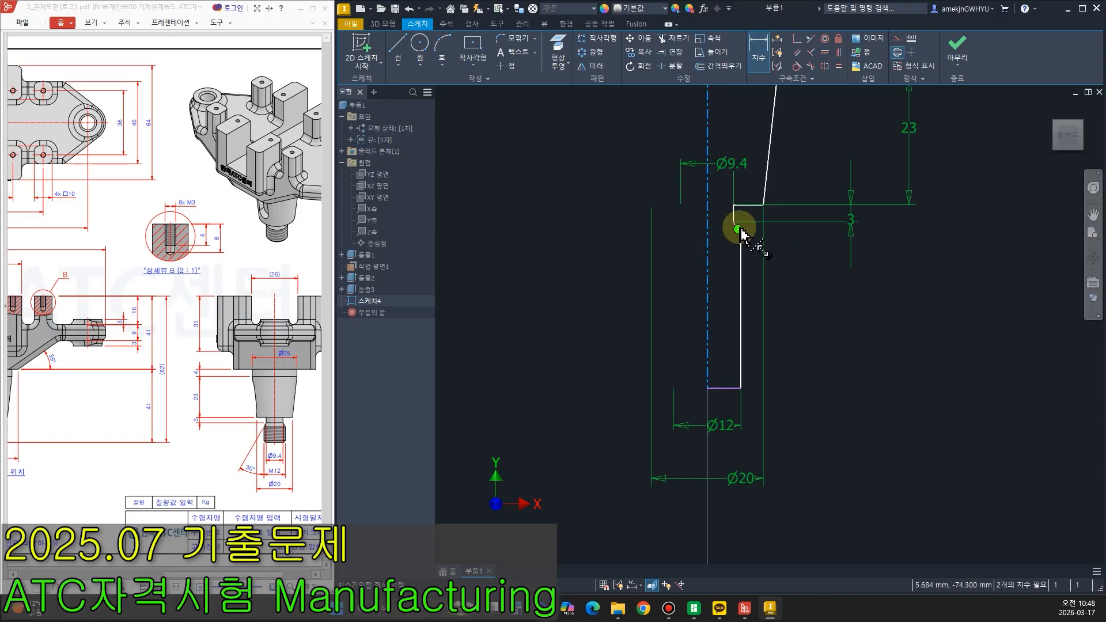
scroll(744, 235, "down", 5)
left_click(746, 268)
scroll(714, 239, "up", 3)
left_click(725, 340)
left_click(711, 342)
type("3")
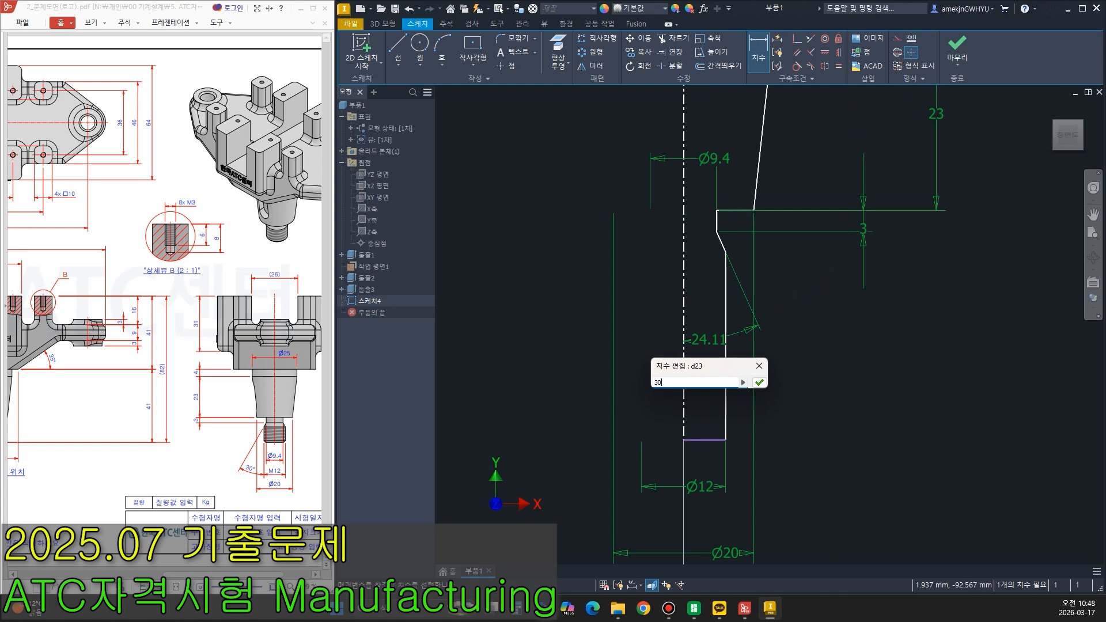
type("0")
key("Return")
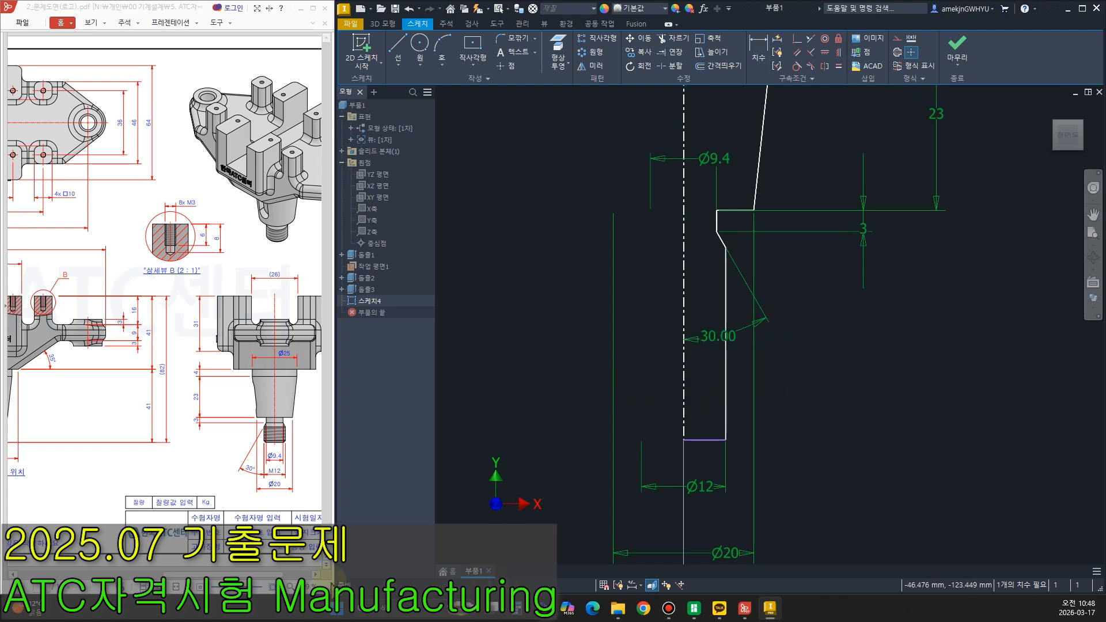
Check the front view in the PDF drawing for the overall height and the stem's length below the body.
left_click_drag(203, 575, 184, 576)
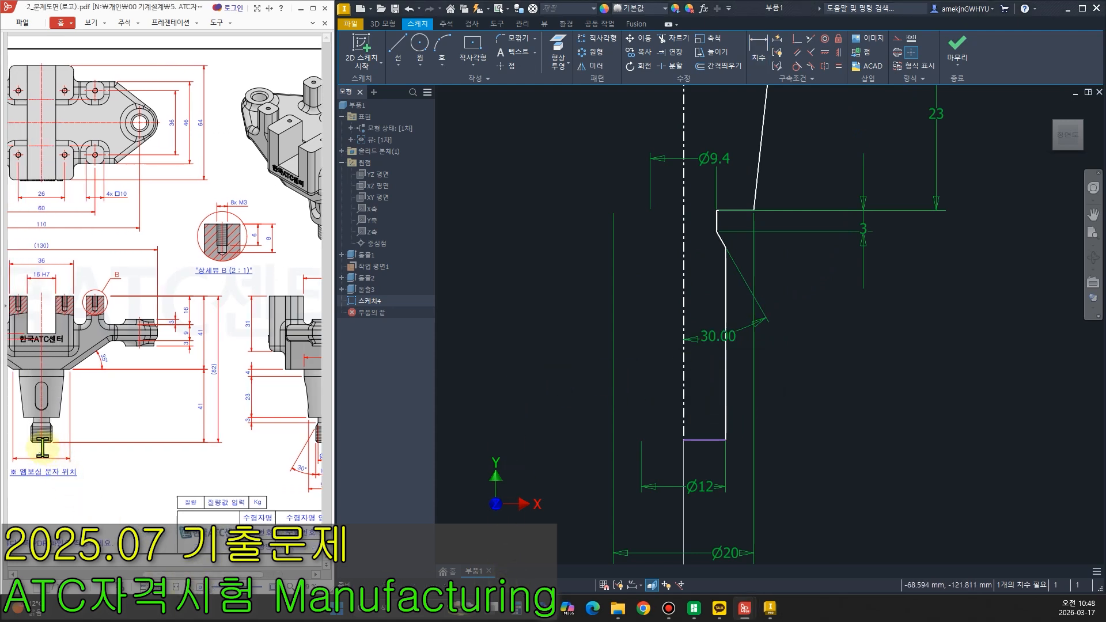
left_click_drag(32, 445, 275, 449)
mouse_move(102, 323)
left_mouse_down()
mouse_move(74, 293)
mouse_move(259, 297)
left_mouse_up()
left_click_drag(223, 387, 214, 382)
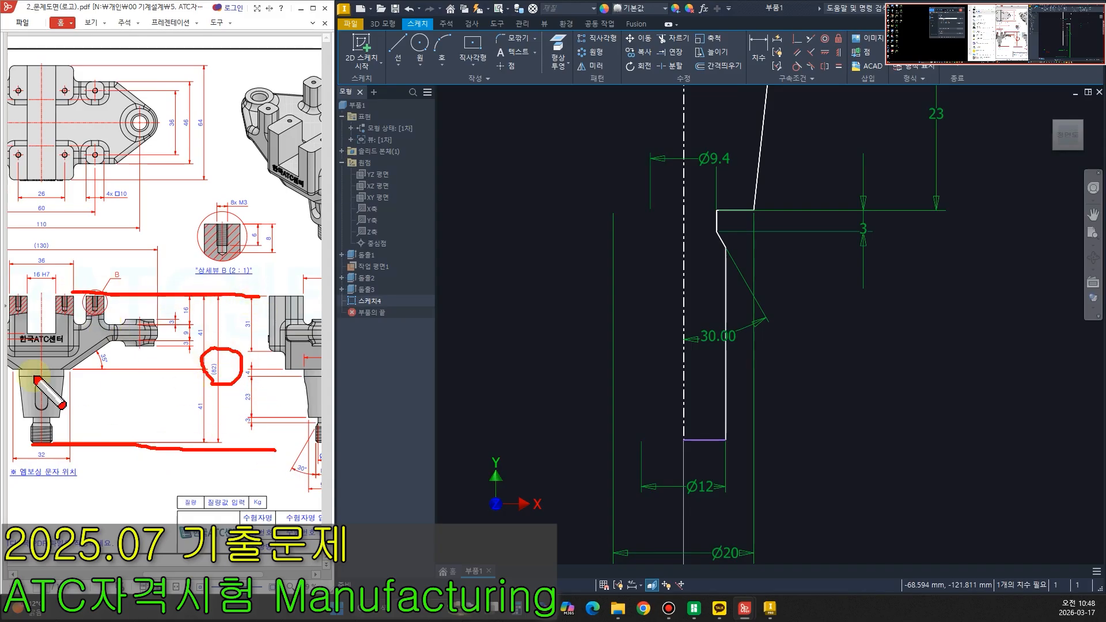
left_click_drag(33, 368, 142, 369)
left_click_drag(21, 451, 109, 451)
mouse_move(211, 416)
left_mouse_down()
mouse_move(171, 396)
mouse_move(175, 427)
left_mouse_up()
key("Escape")
Add a 41 mm vertical dimension between the body's bottom edge and the stem profile's bottom line.
scroll(779, 474, "down", 3)
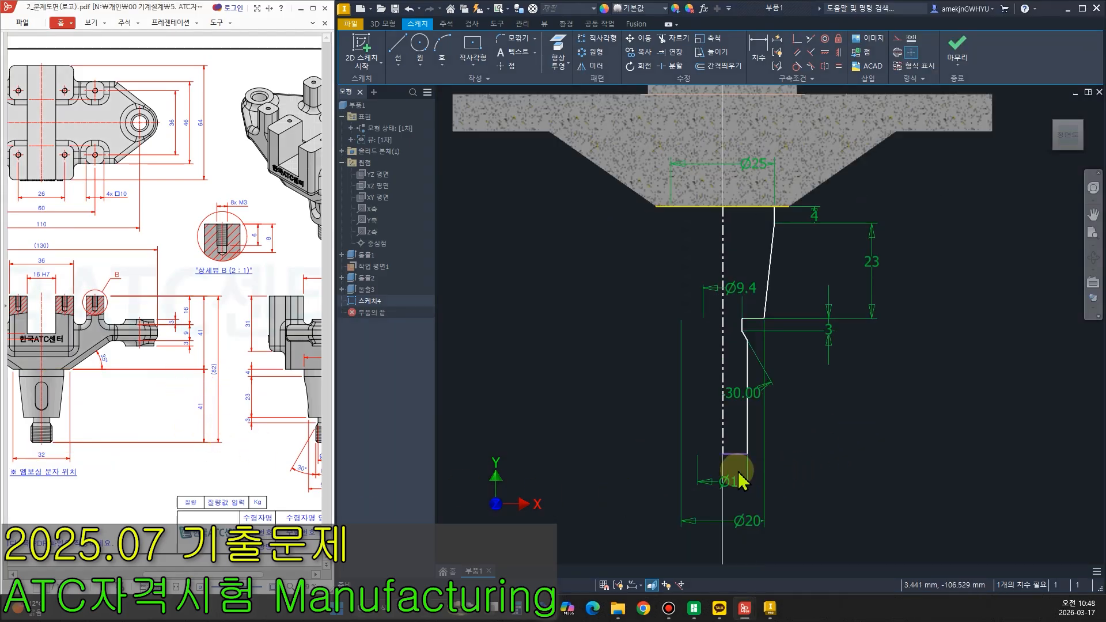
left_click(758, 56)
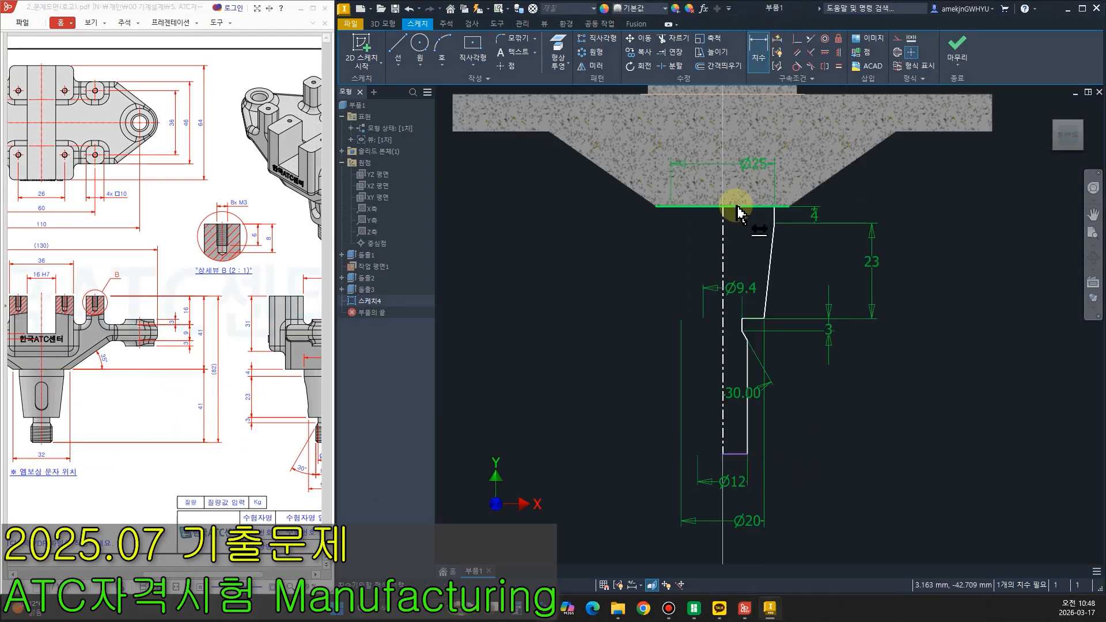
left_click(751, 207)
left_click(740, 454)
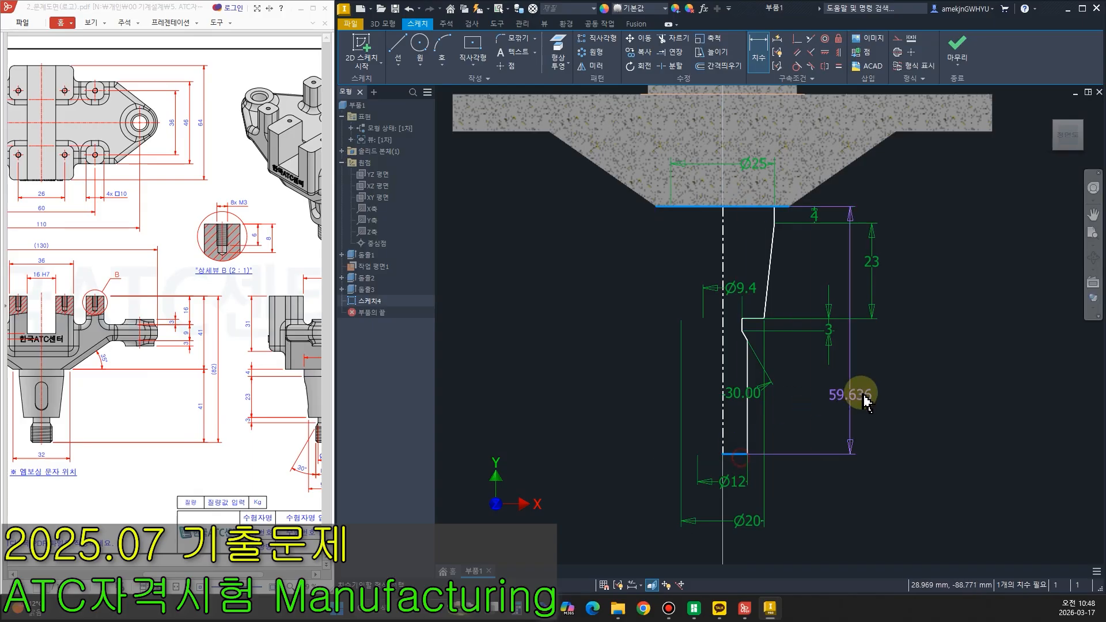
left_click(921, 390)
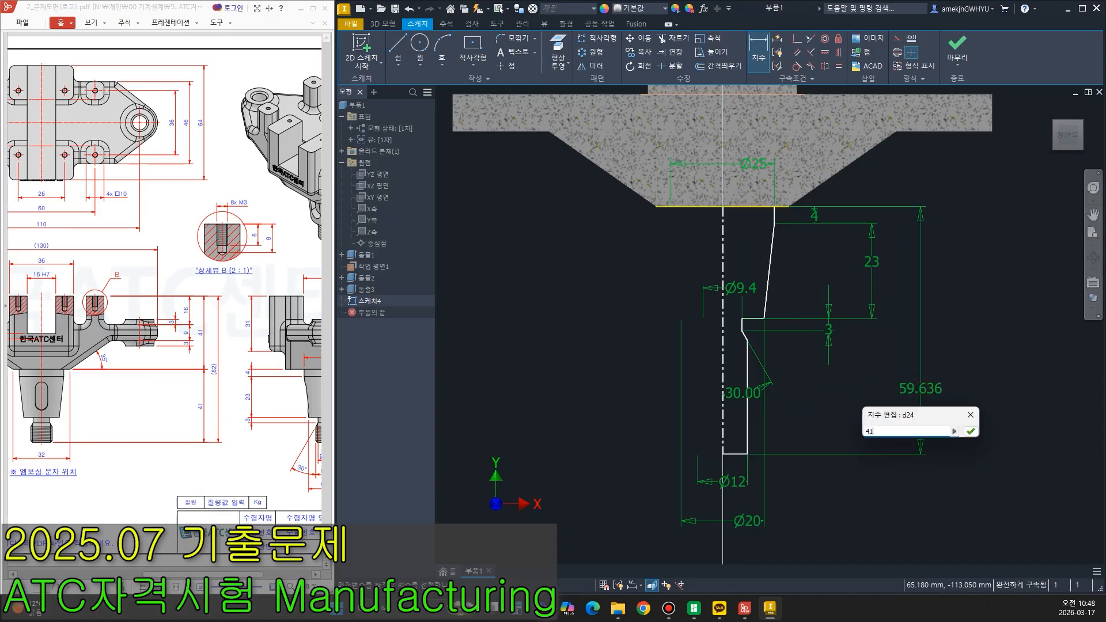
key("Return")
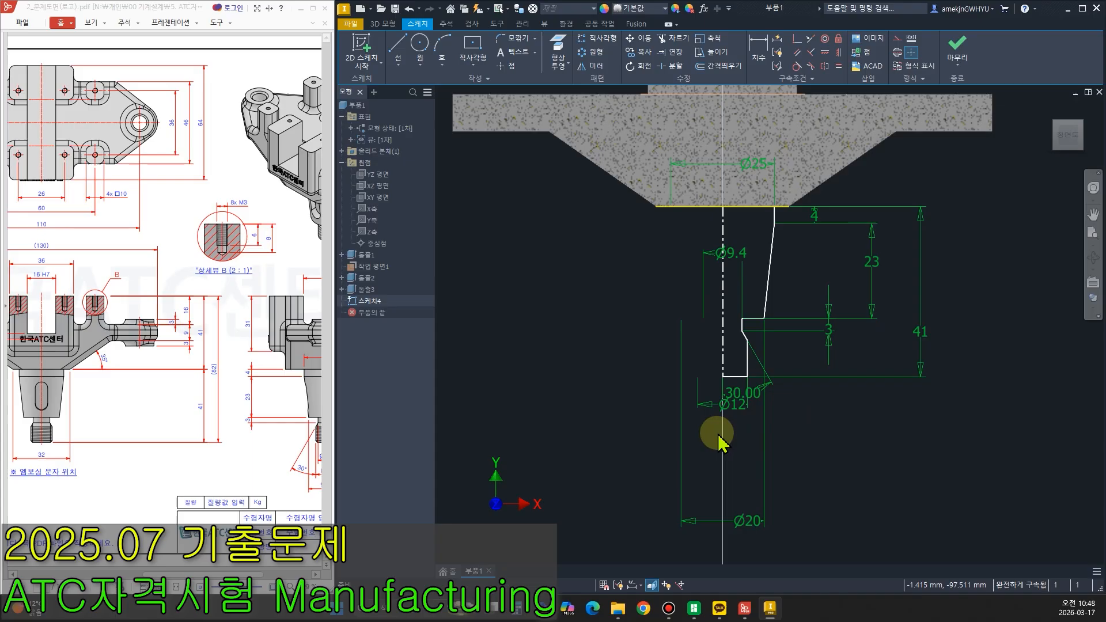
Finish the sketch and revolve the stem profile 360° around its centerline, joined to the body.
left_click(957, 49)
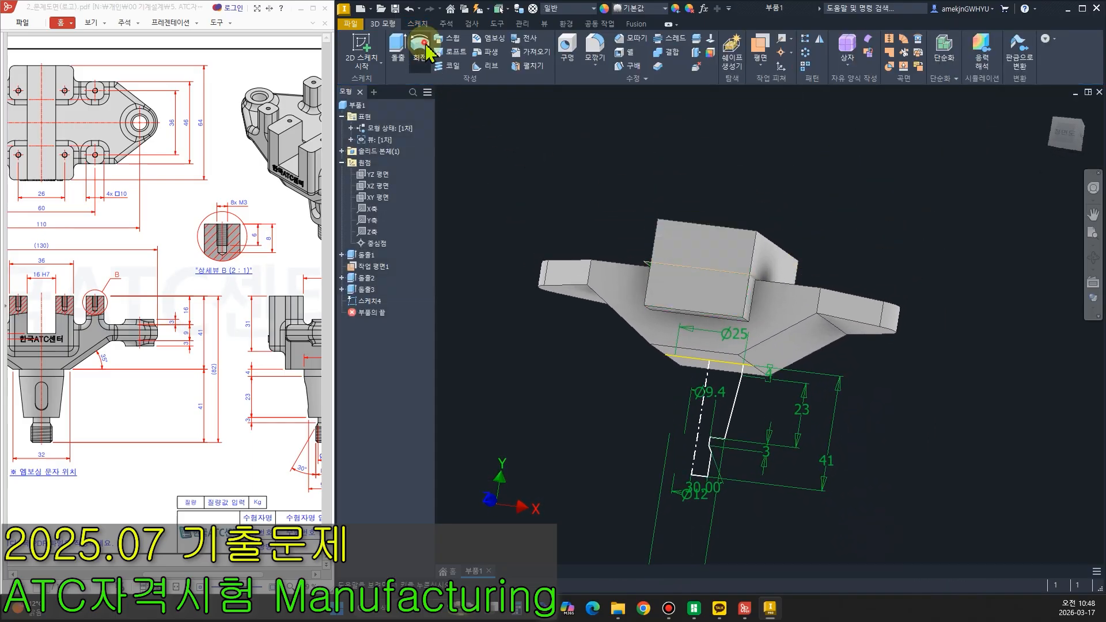
left_click(420, 50)
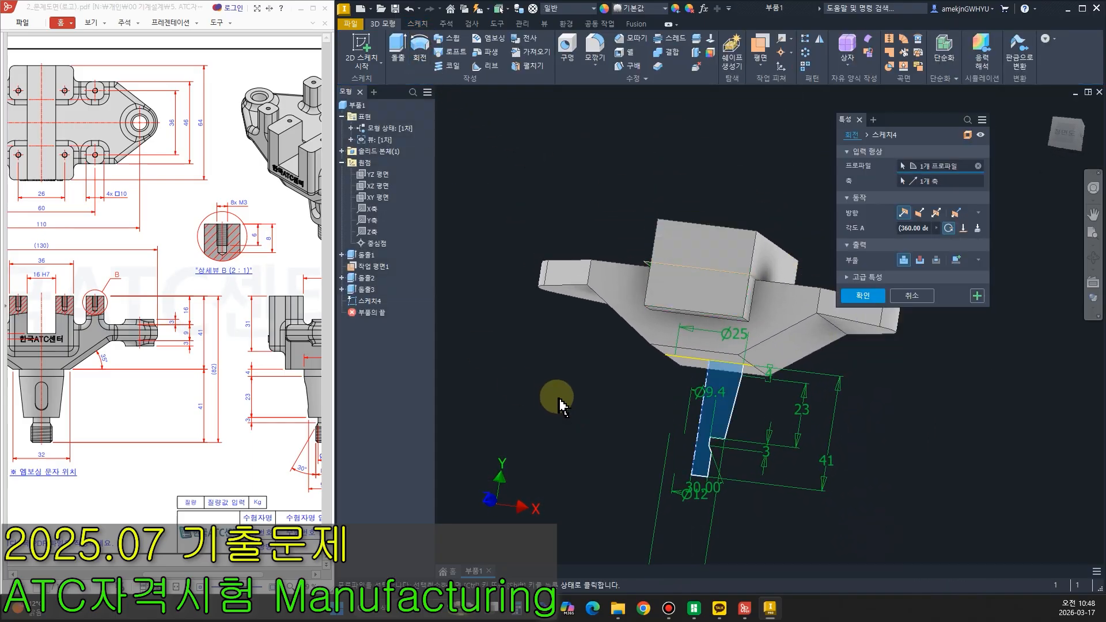
left_click(864, 297)
middle_click_drag(568, 458, 600, 430)
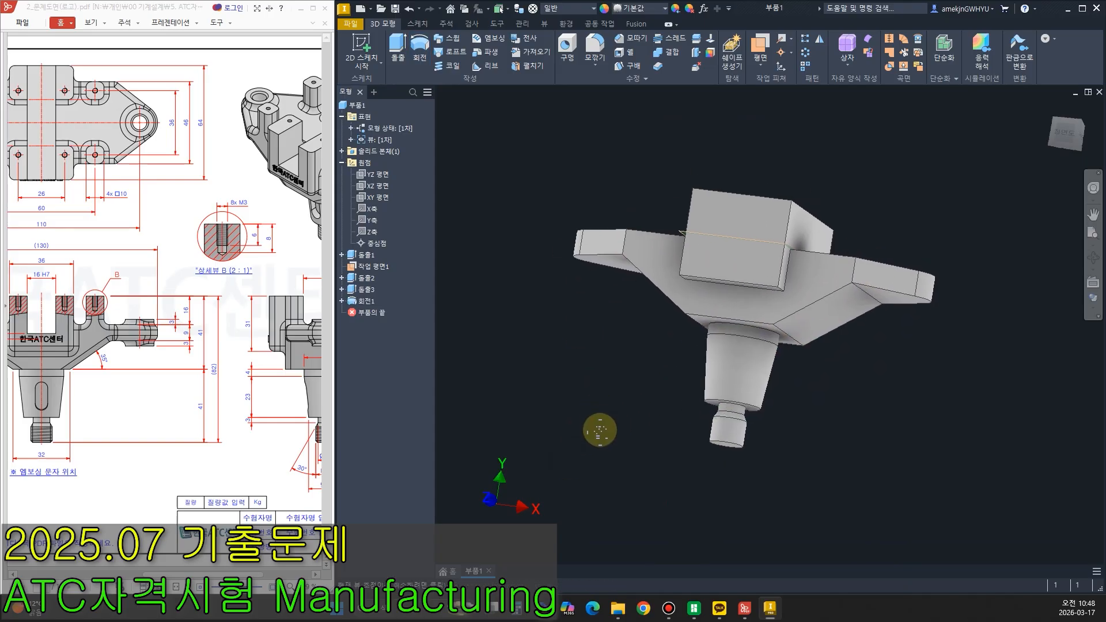
key("ctrl+2")
mouse_move(732, 353)
left_mouse_down()
mouse_move(723, 388)
mouse_move(734, 350)
left_mouse_up()
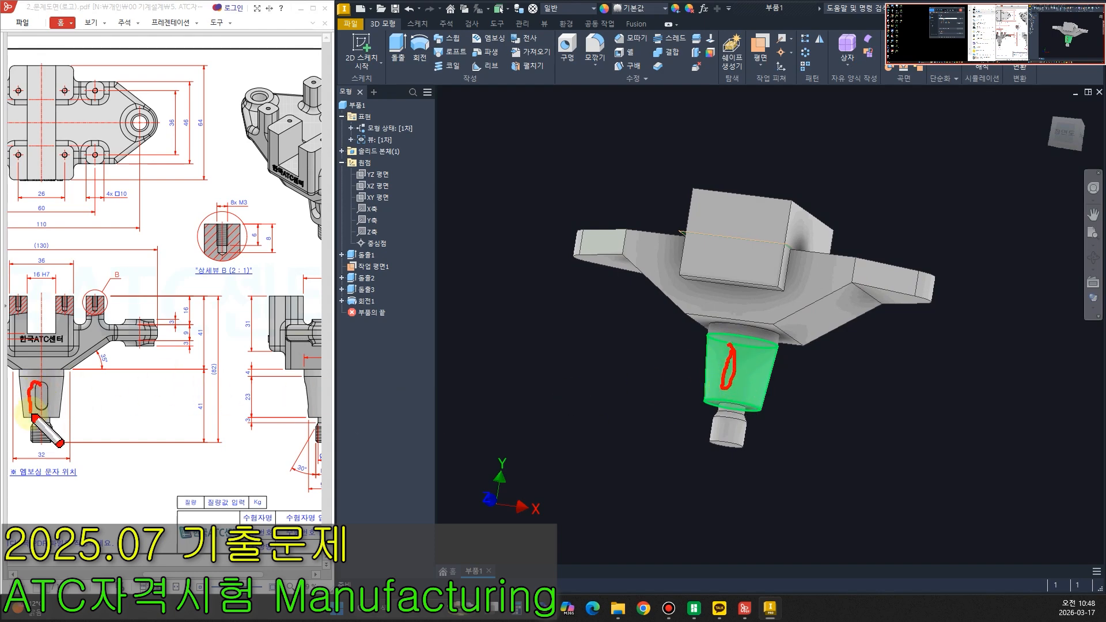
key("Escape")
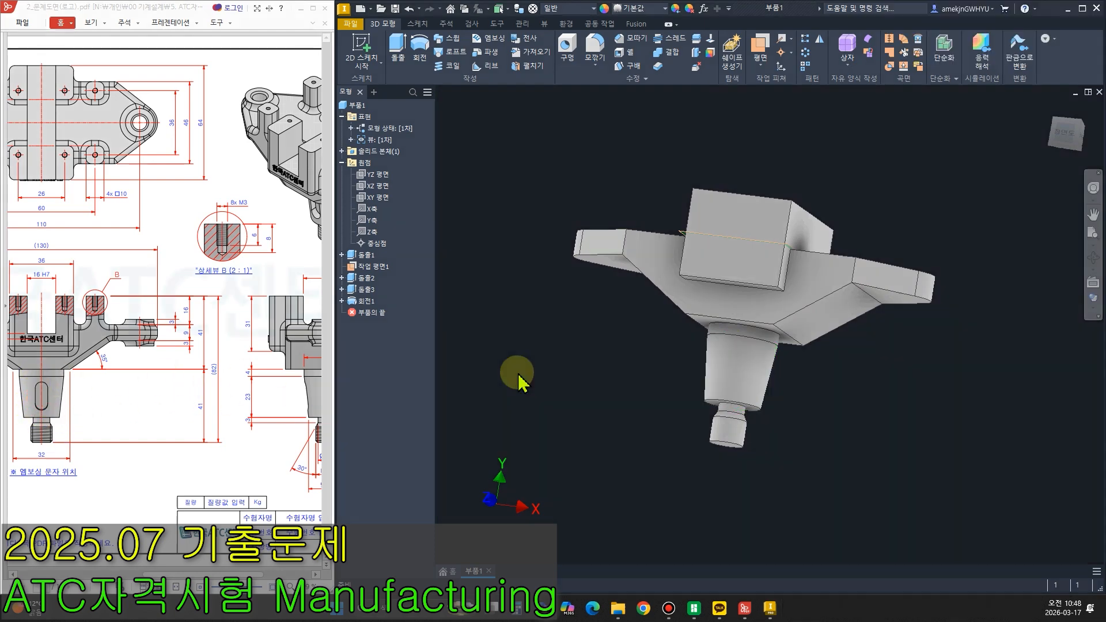
left_click(752, 367)
left_click(620, 402)
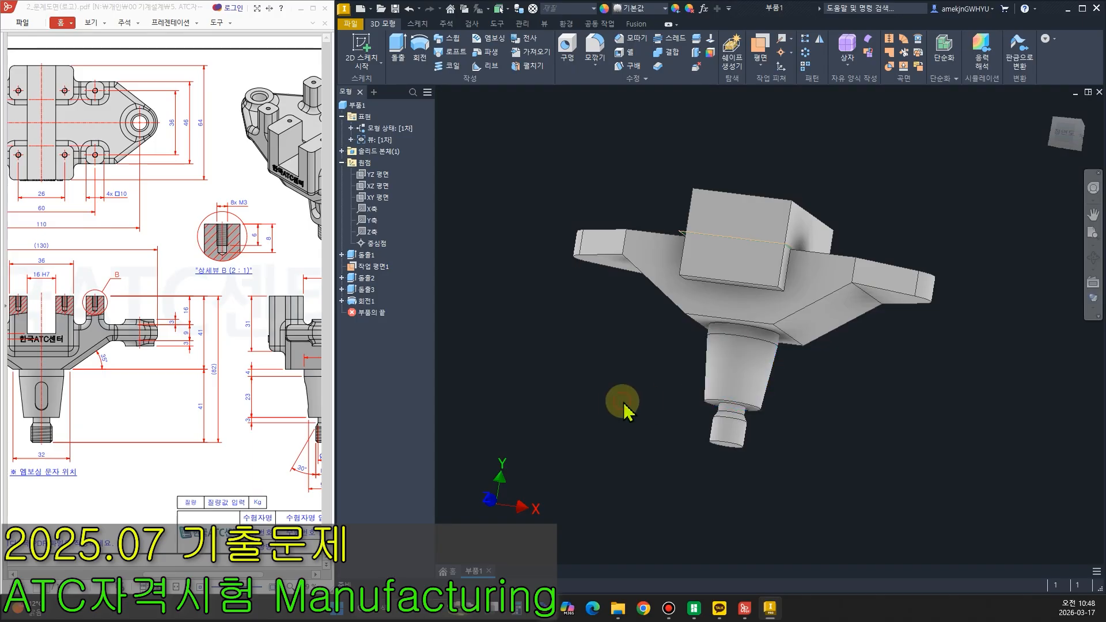
Start a new sketch on the YZ plane and slice the model's display at the sketch plane.
left_click(375, 174)
key("s")
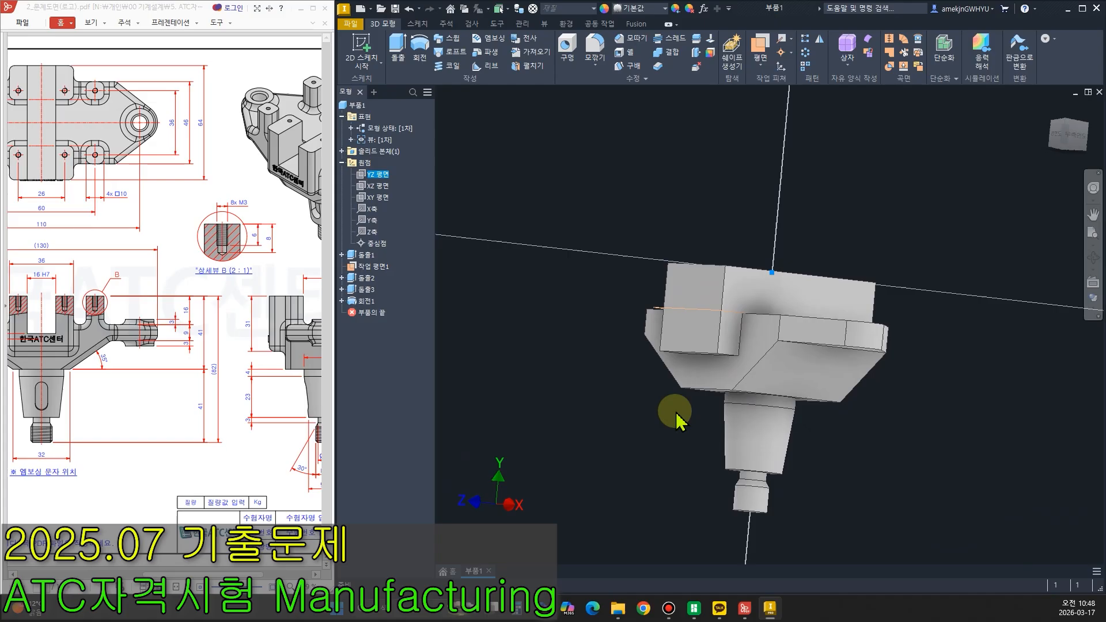
key("F7")
scroll(677, 506, "up", 5)
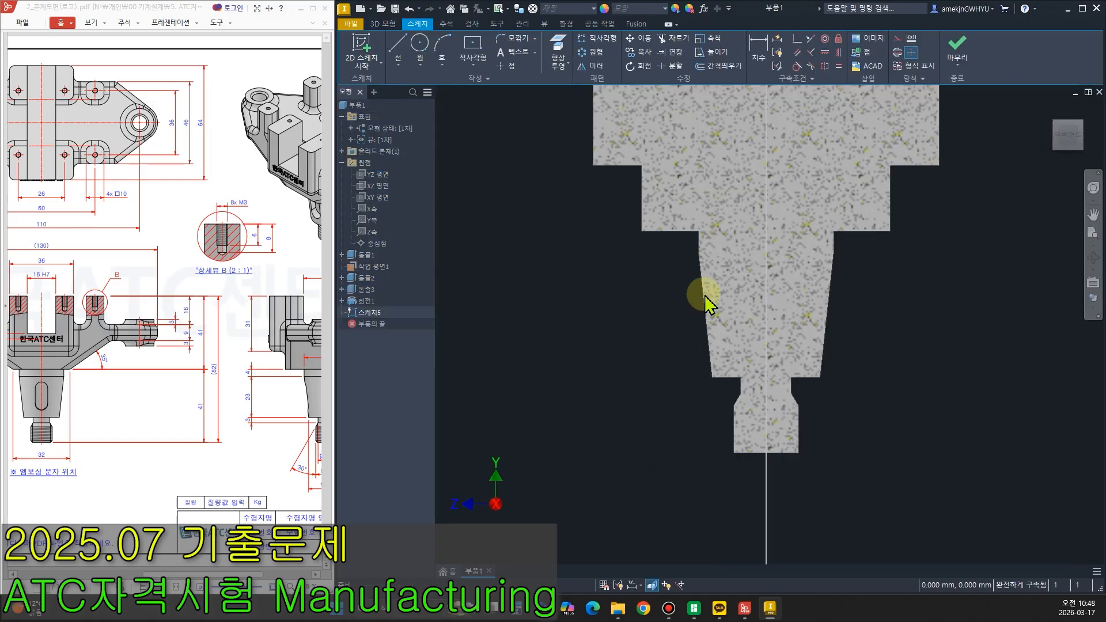
Project the slanted edge of the stem's tapered section on the positive Z side into the sketch.
left_click_drag(695, 245, 713, 370)
key("Escape")
left_click(557, 46)
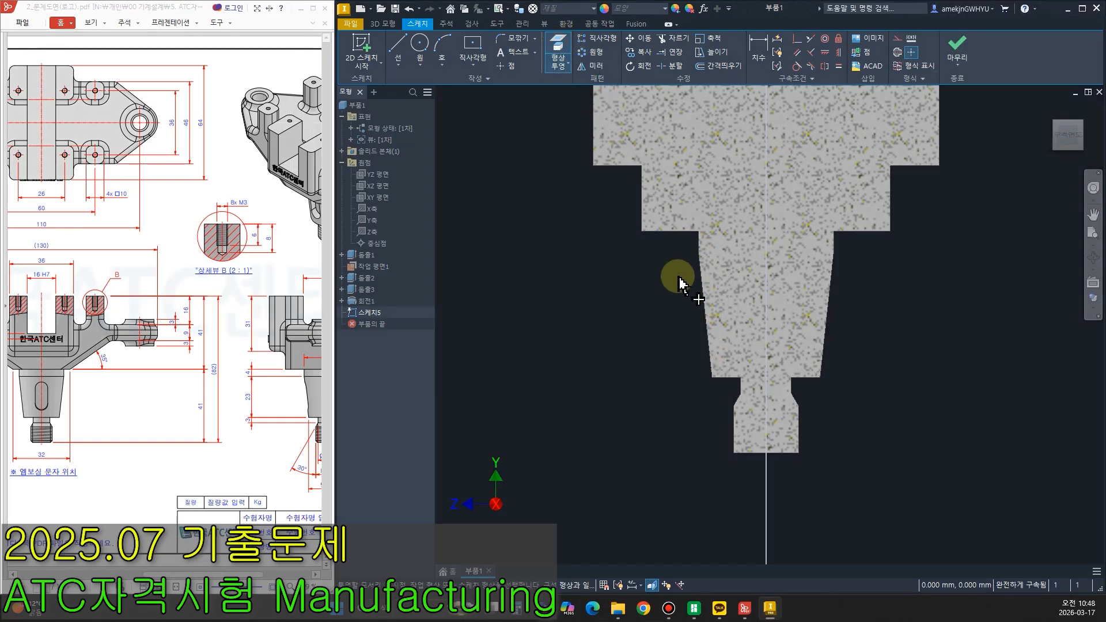
left_click(700, 286)
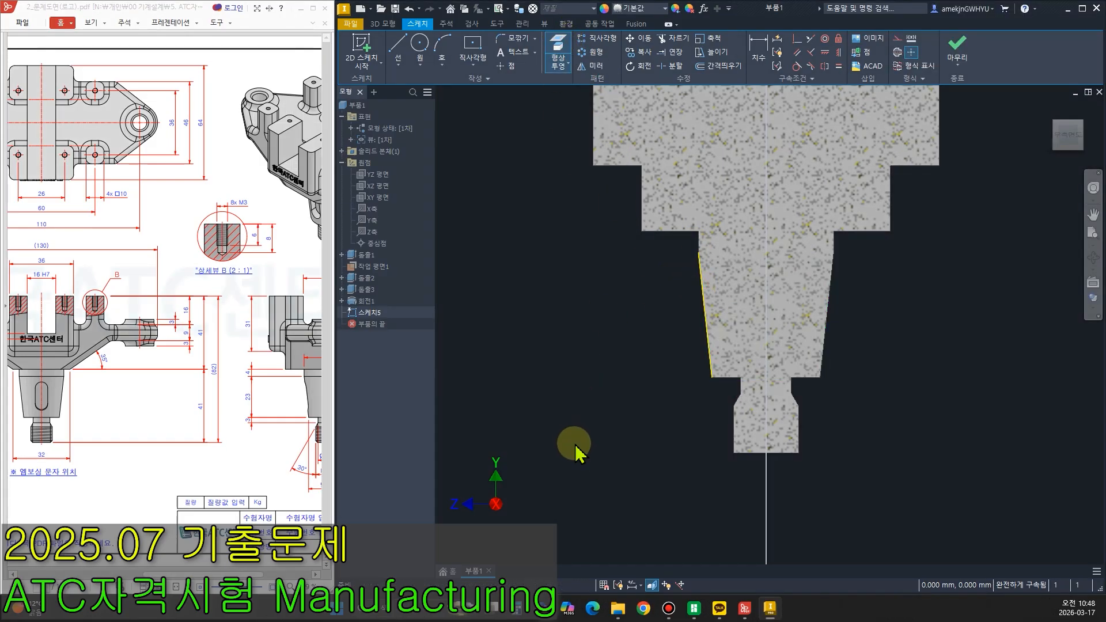
key("Escape")
Draw a three-point rectangle about 4.3 mm wide, with its long side on the projected taper edge and extending into the stem.
scroll(736, 358, "up", 3)
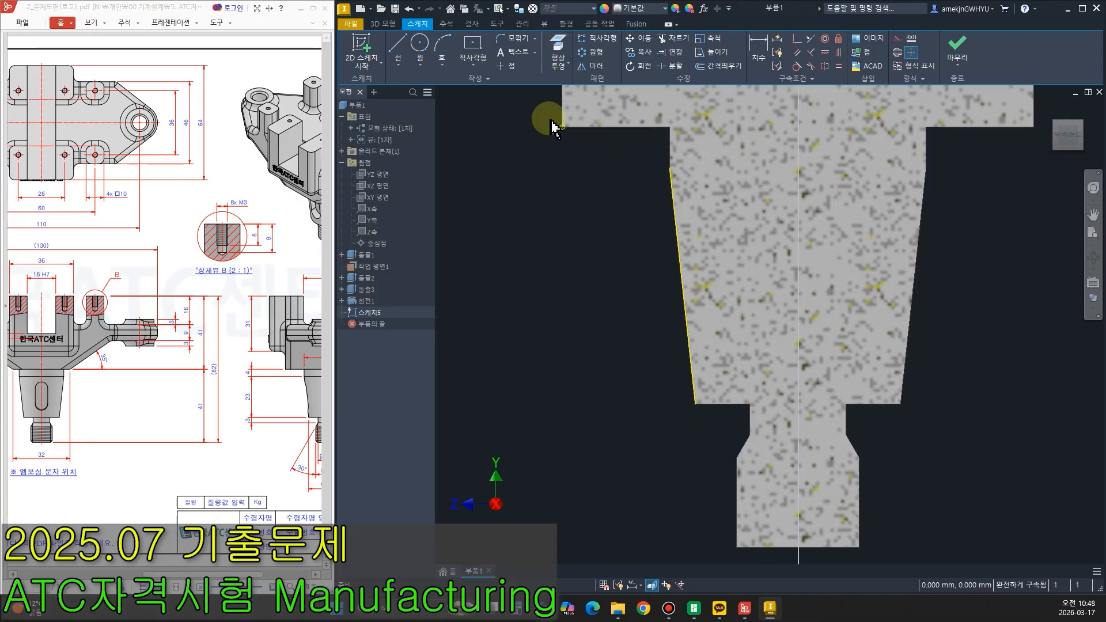
left_click(472, 65)
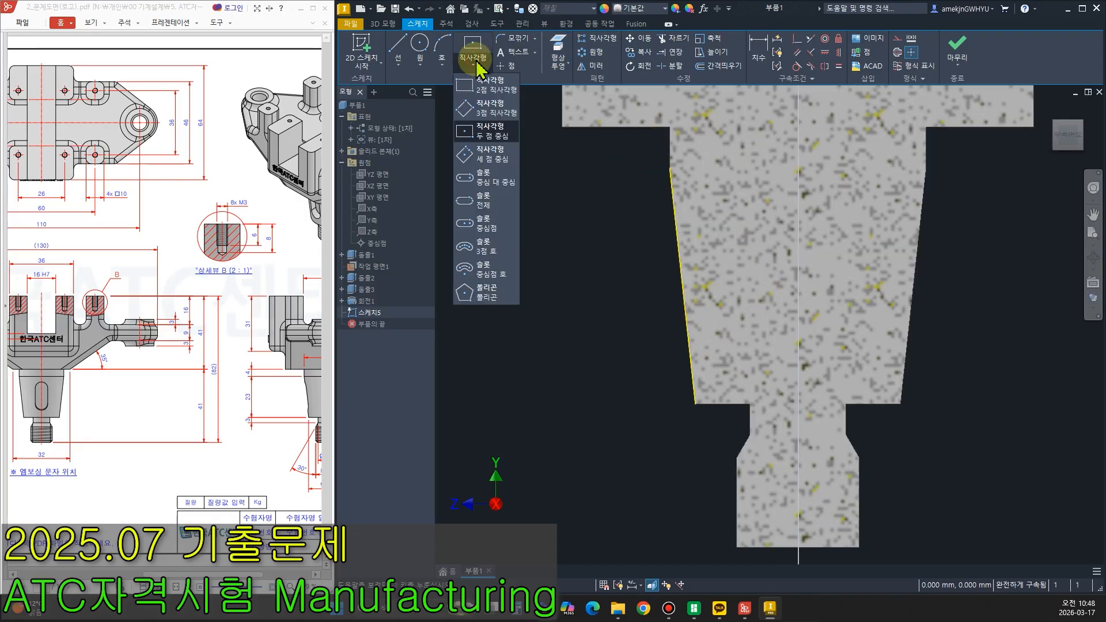
left_click(500, 115)
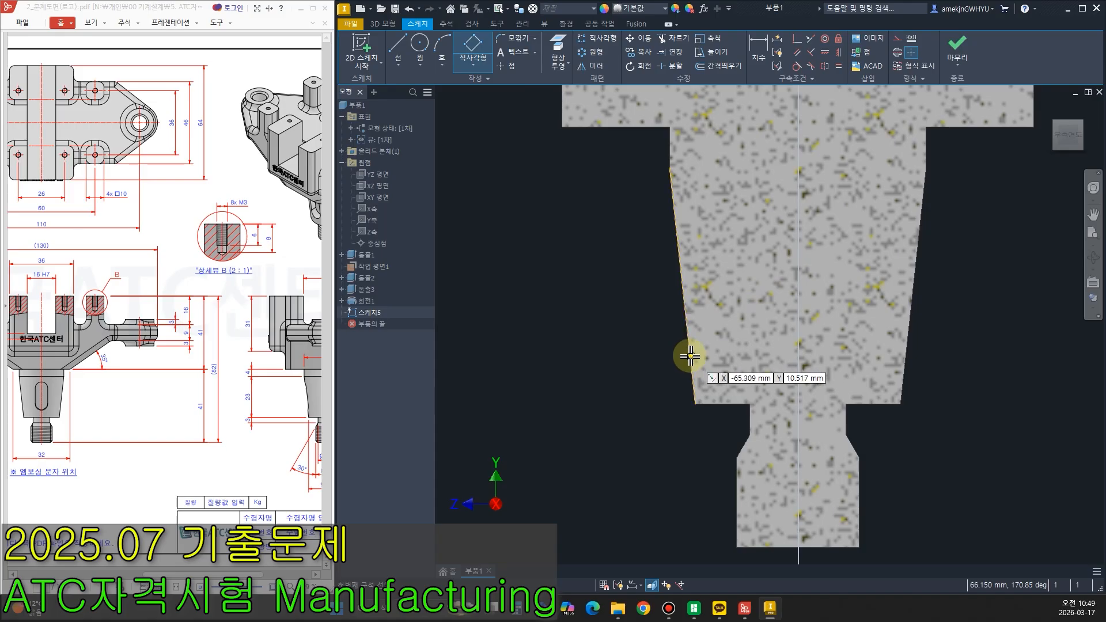
left_click(690, 357)
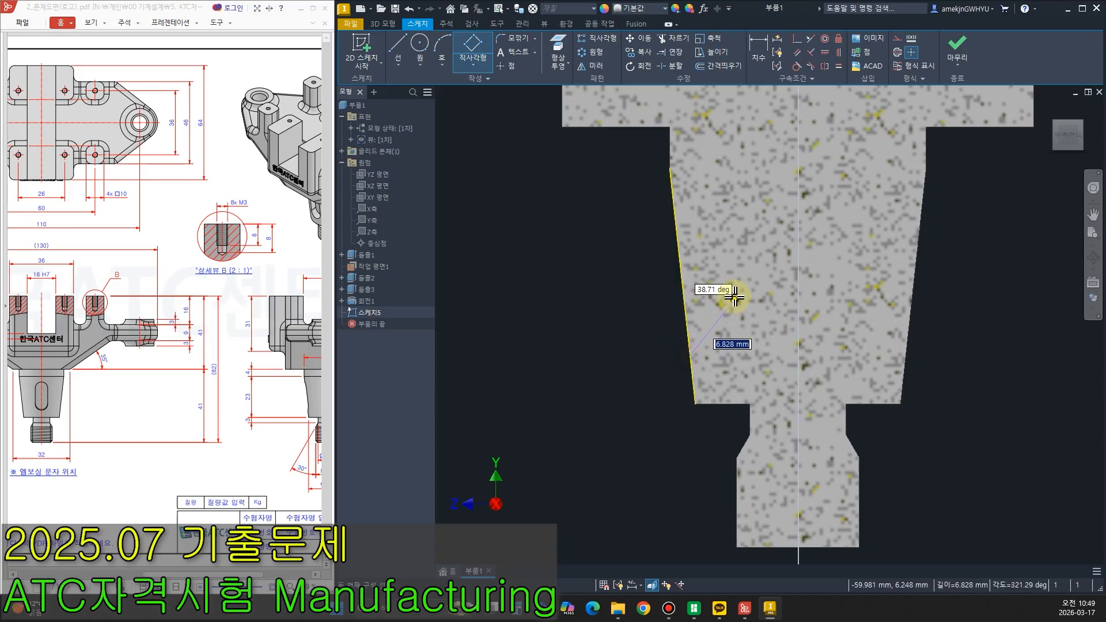
left_click(678, 243)
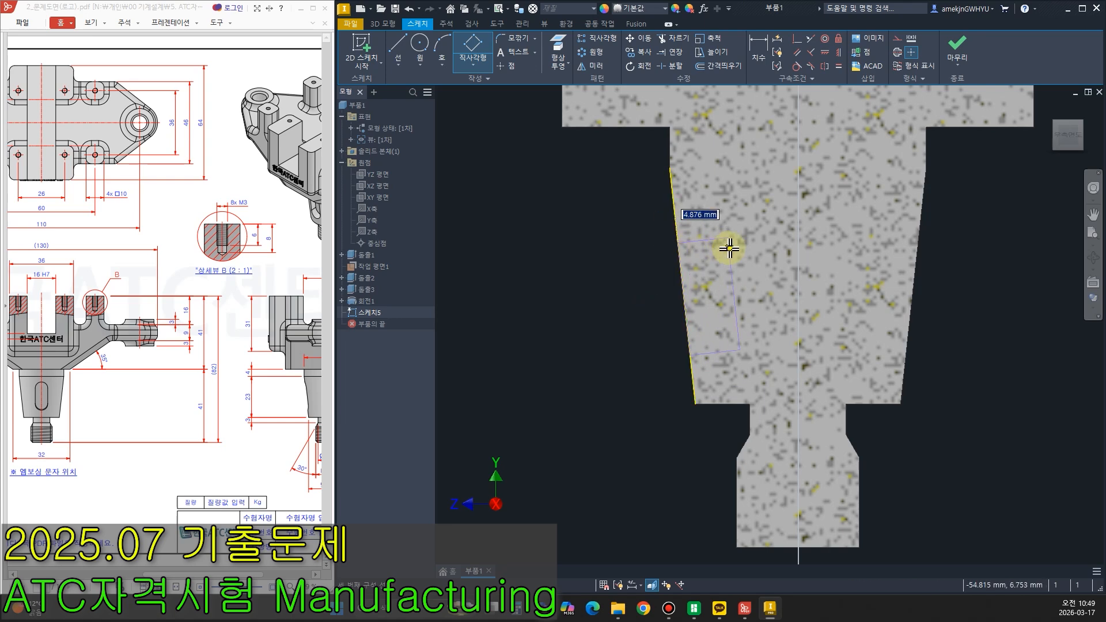
left_click(727, 251)
key("Escape")
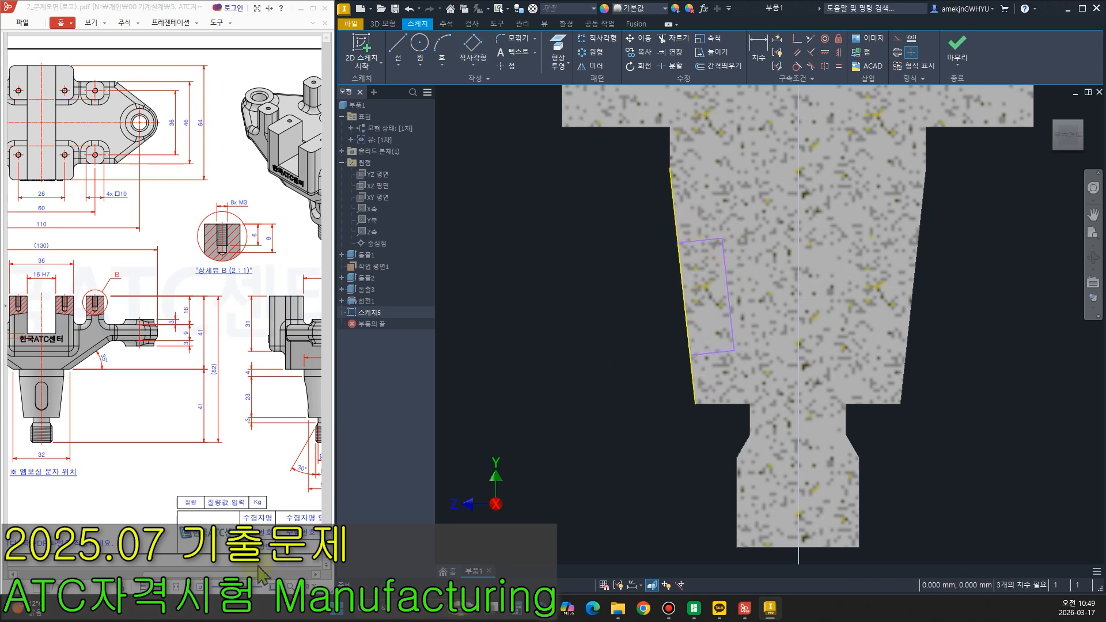
Following the slot section in the PDF drawing, add a 4 mm aligned dimension from the rectangle's lower edge to the taper edge's lower end.
left_click_drag(237, 574, 140, 574)
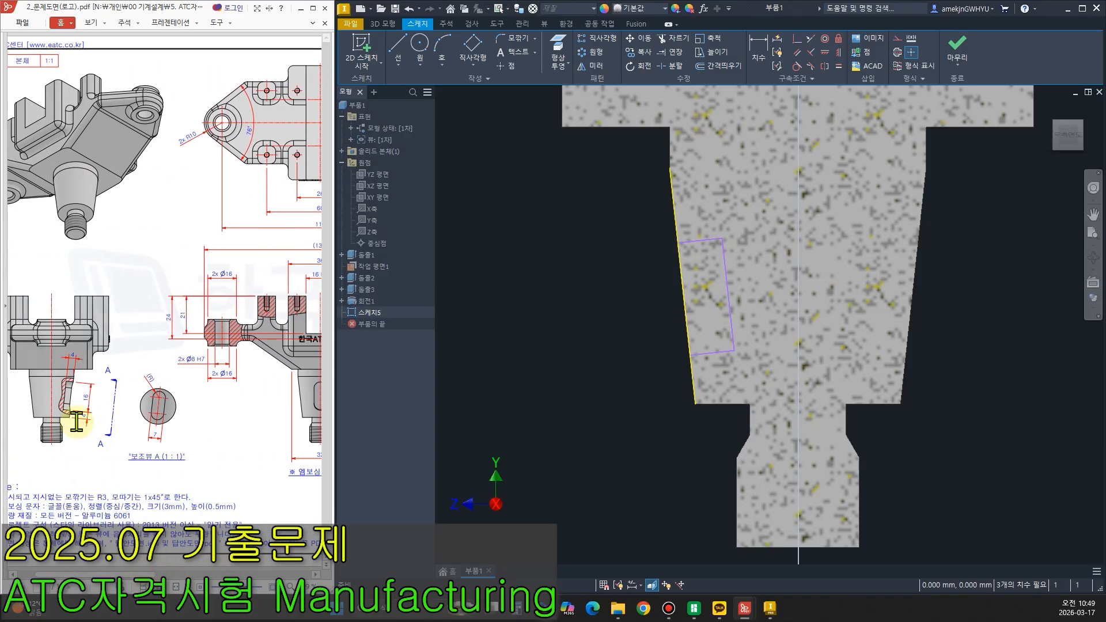
scroll(23, 444, "up", 3, "ctrl")
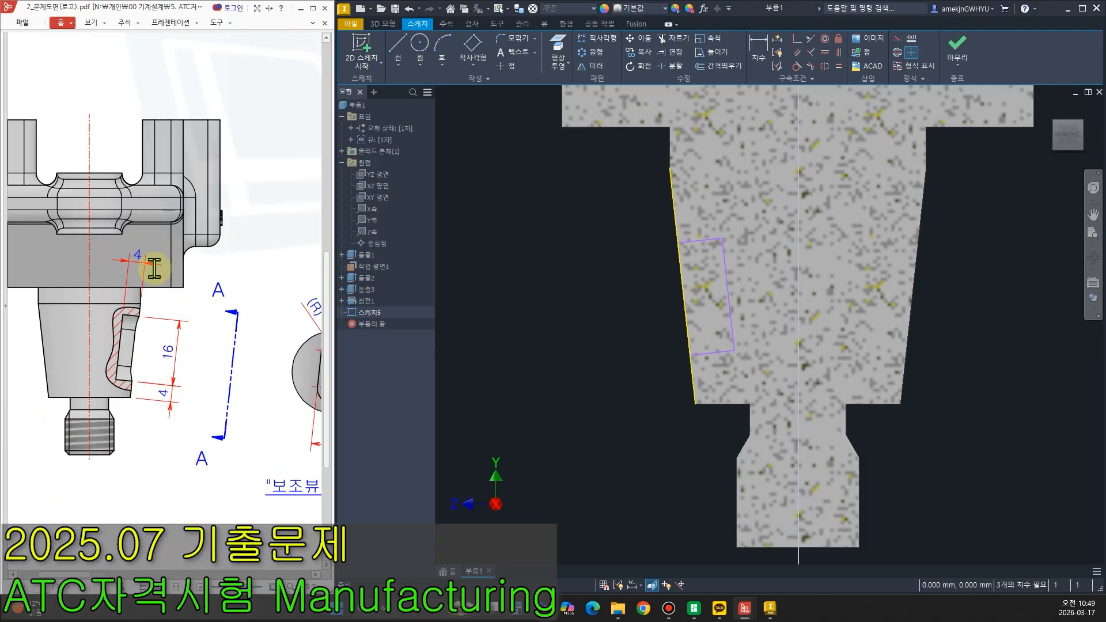
left_click(759, 47)
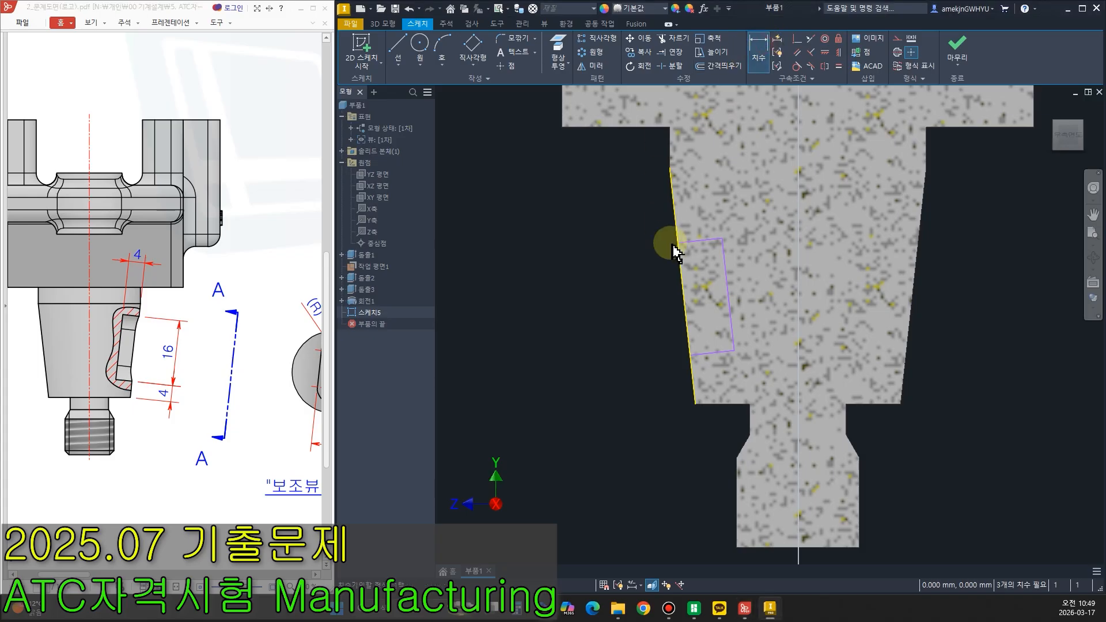
left_click(729, 349)
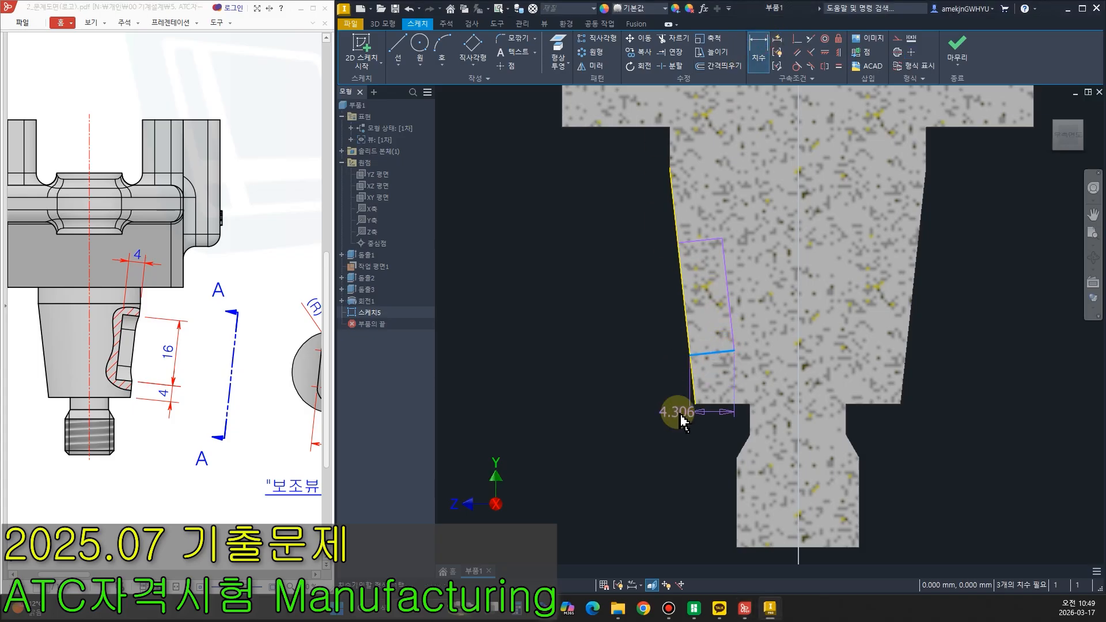
left_click(694, 404)
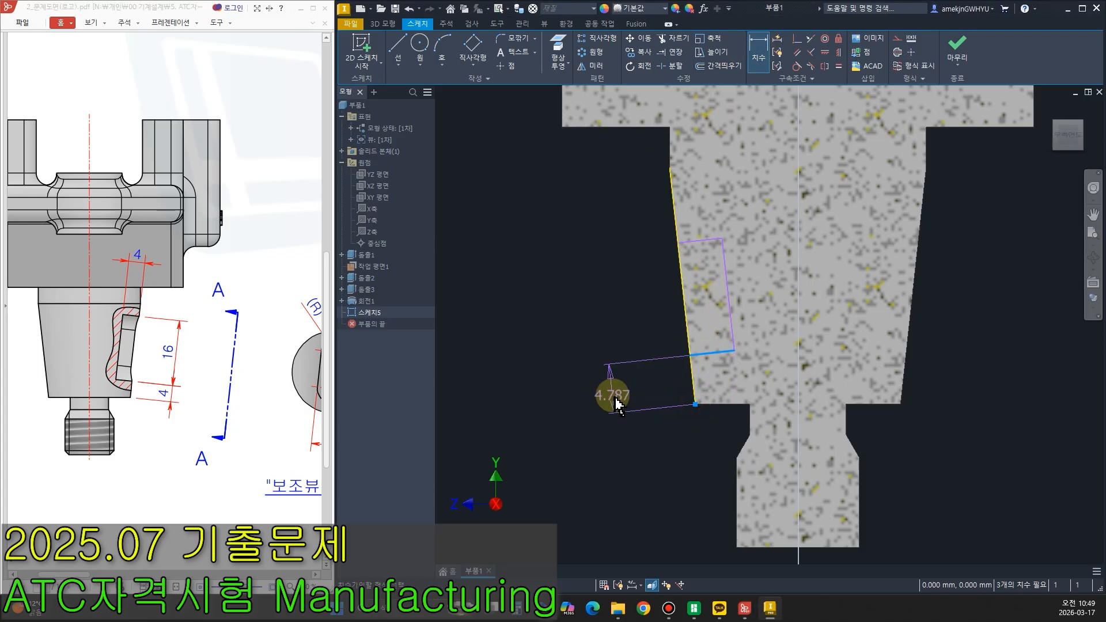
left_click(603, 412)
key("Return")
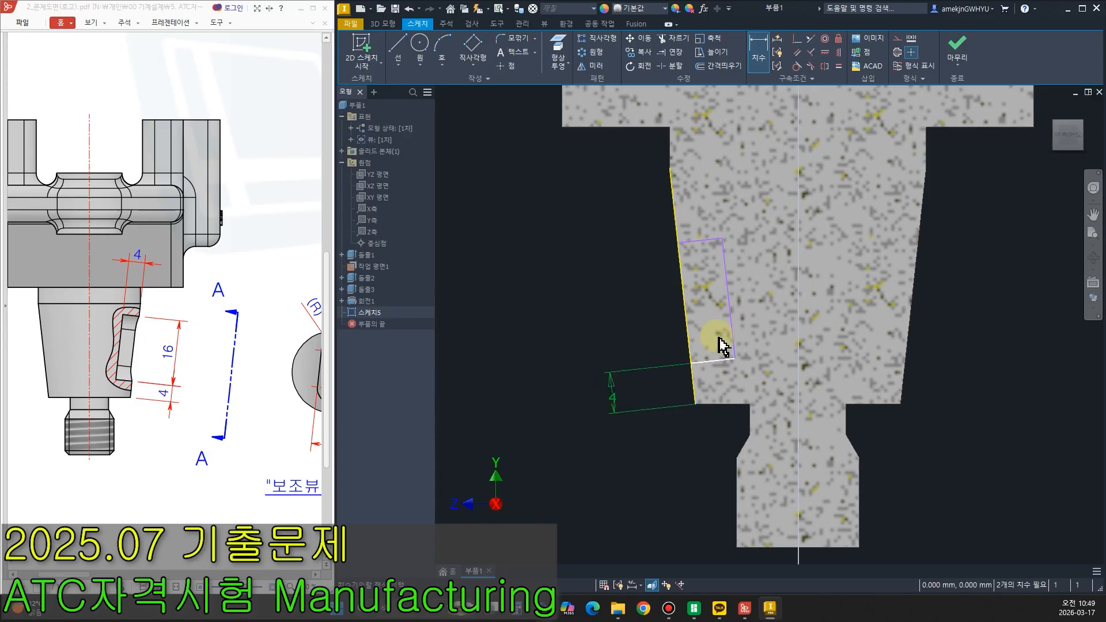
Add a 16 mm aligned dimension between the rectangle's lower and upper short edges.
left_click(726, 361)
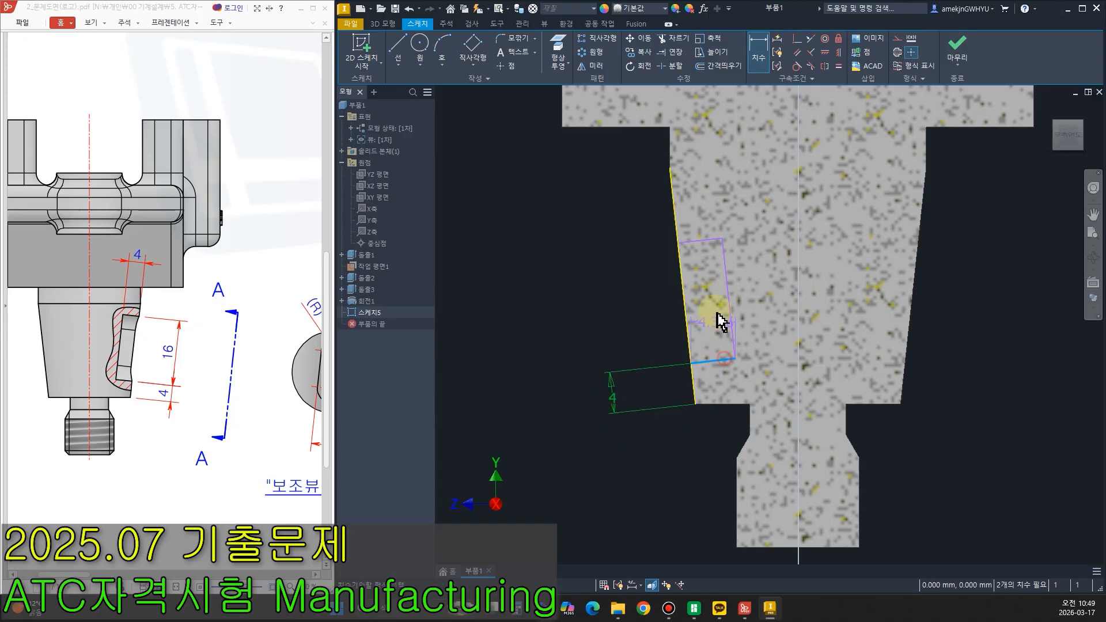
left_click(713, 245)
left_click(602, 307)
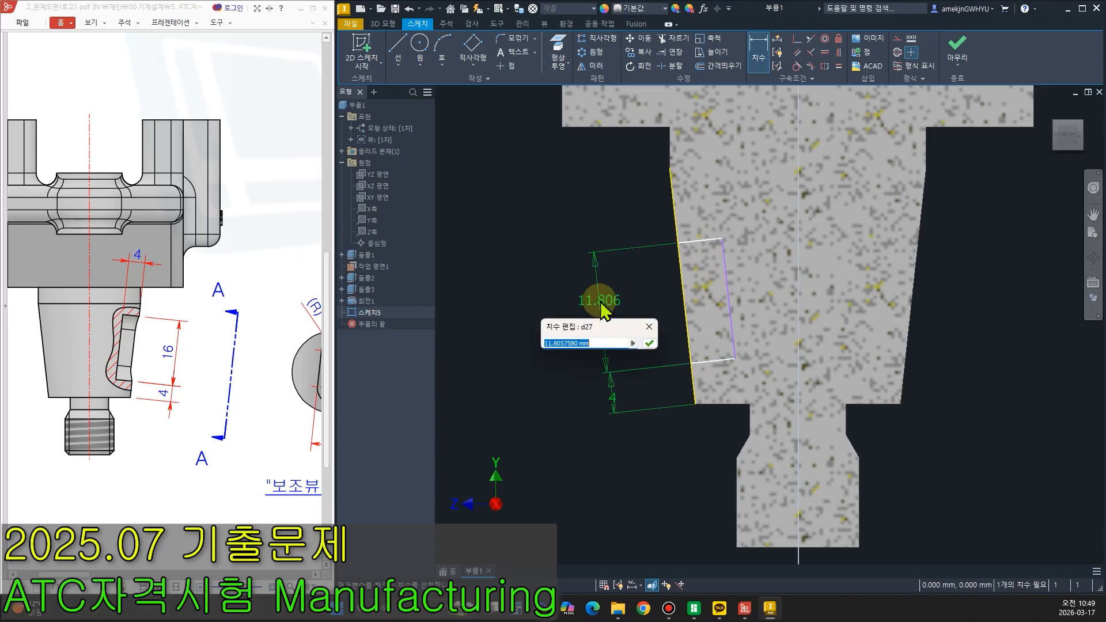
key("Return")
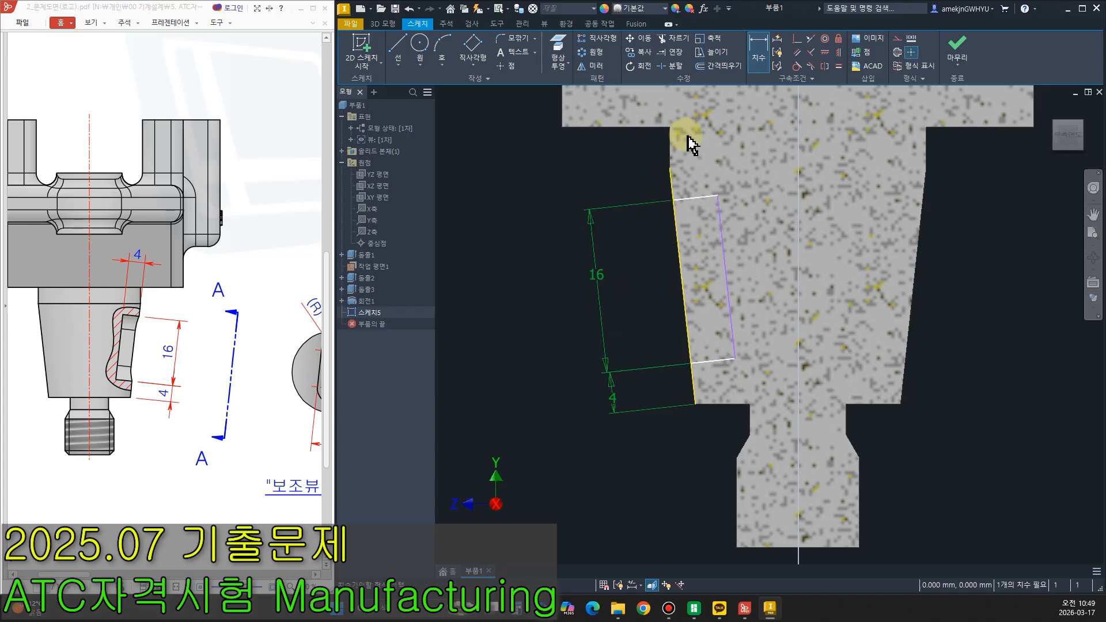
Add a 4 mm aligned dimension between the taper edge and the slot rectangle's inner long side.
left_click(670, 183)
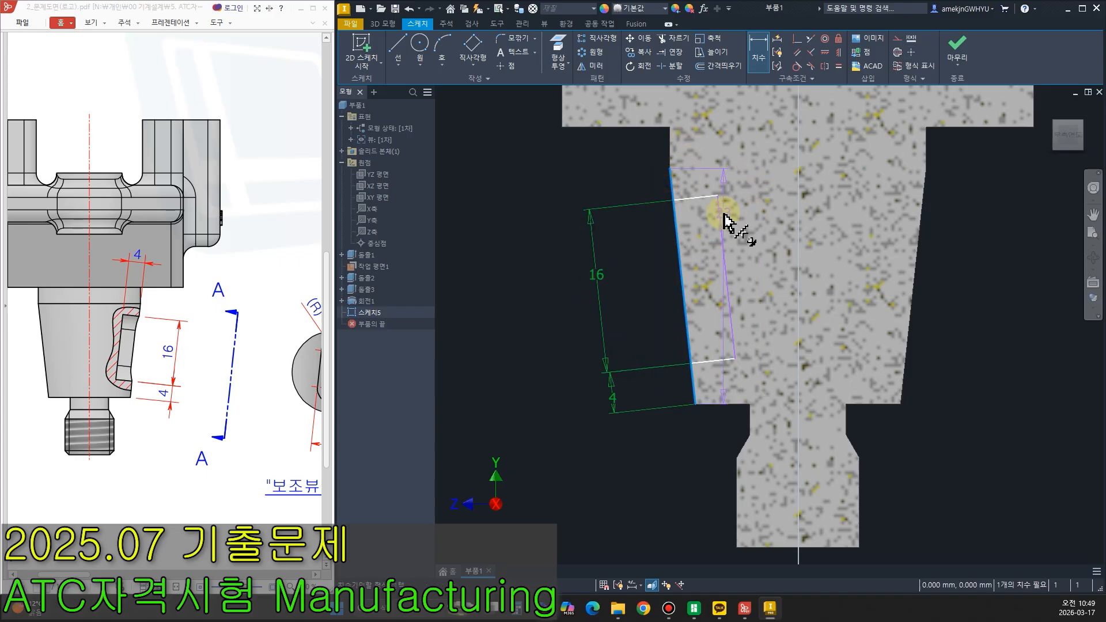
left_click(699, 169)
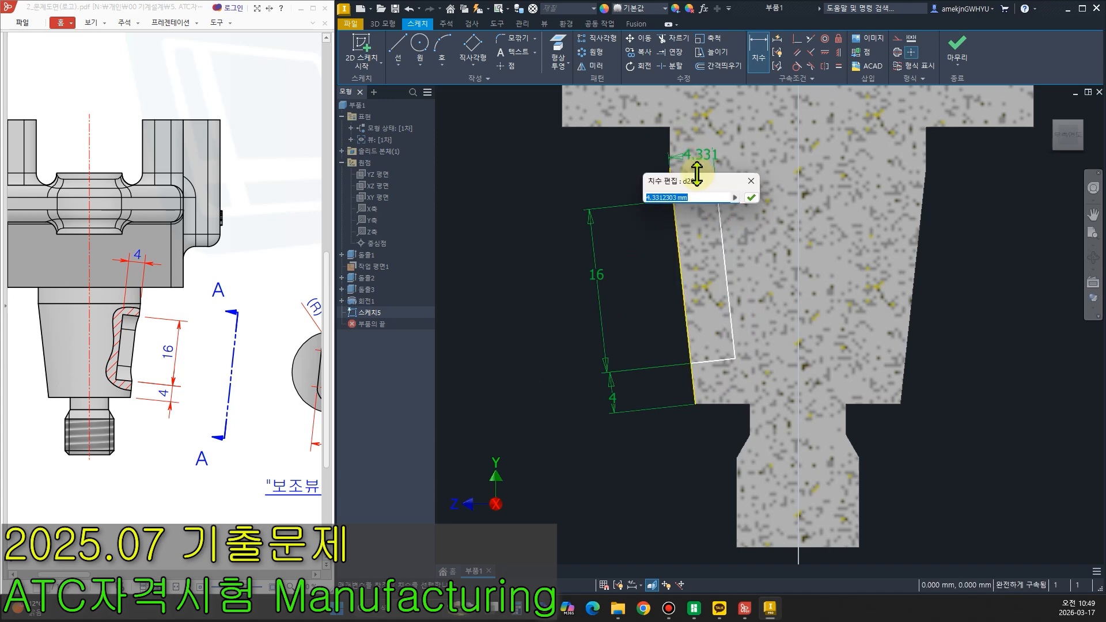
type("4")
left_click(751, 198)
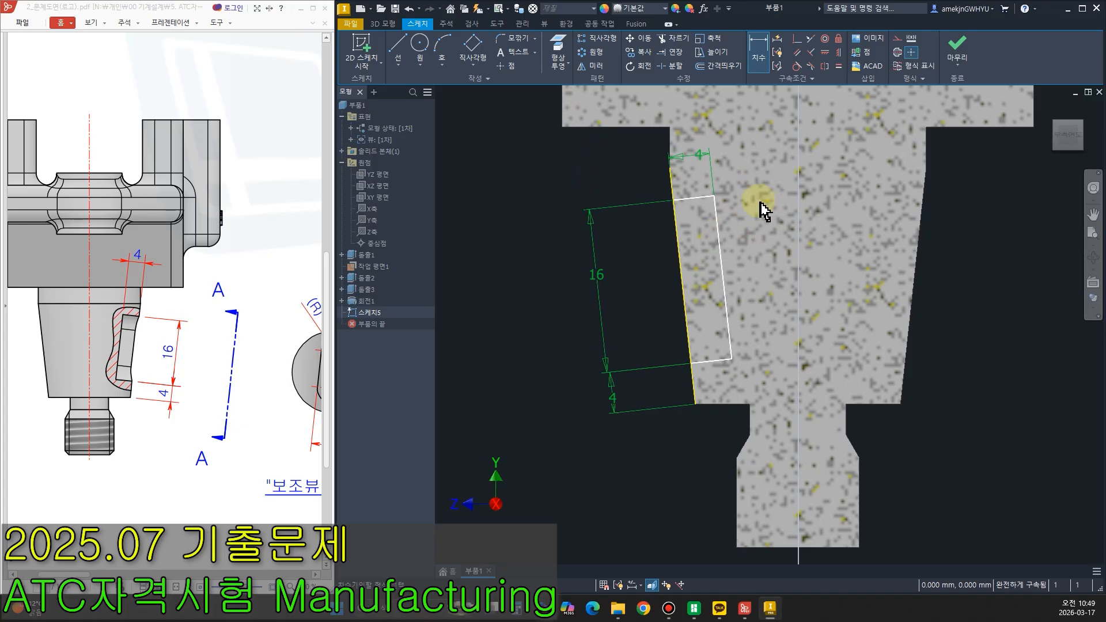
left_click(714, 216)
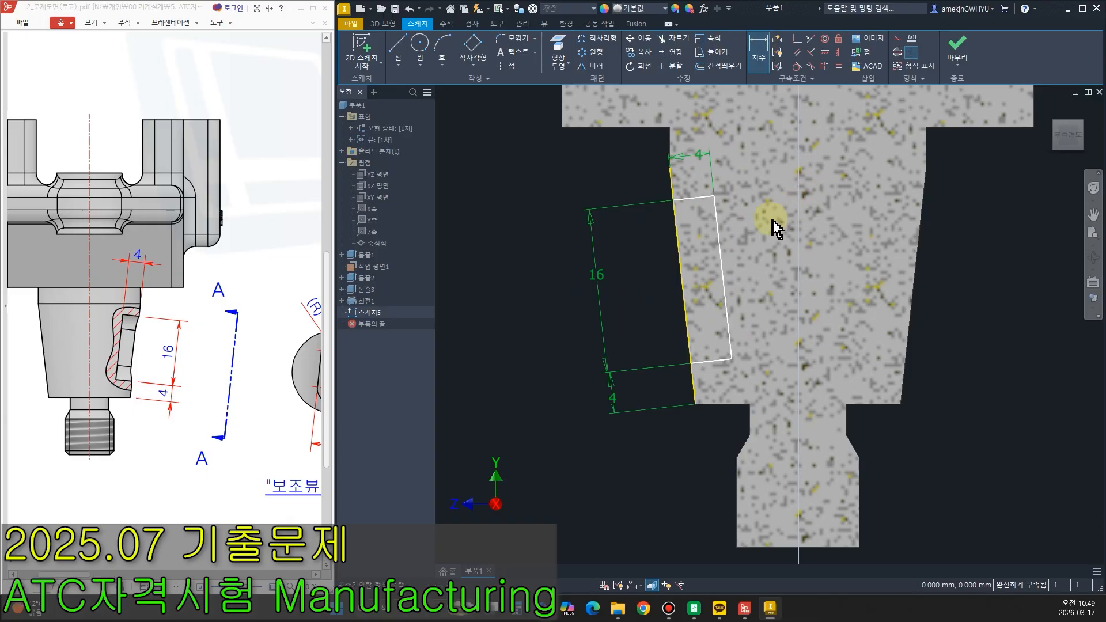
left_click(678, 252)
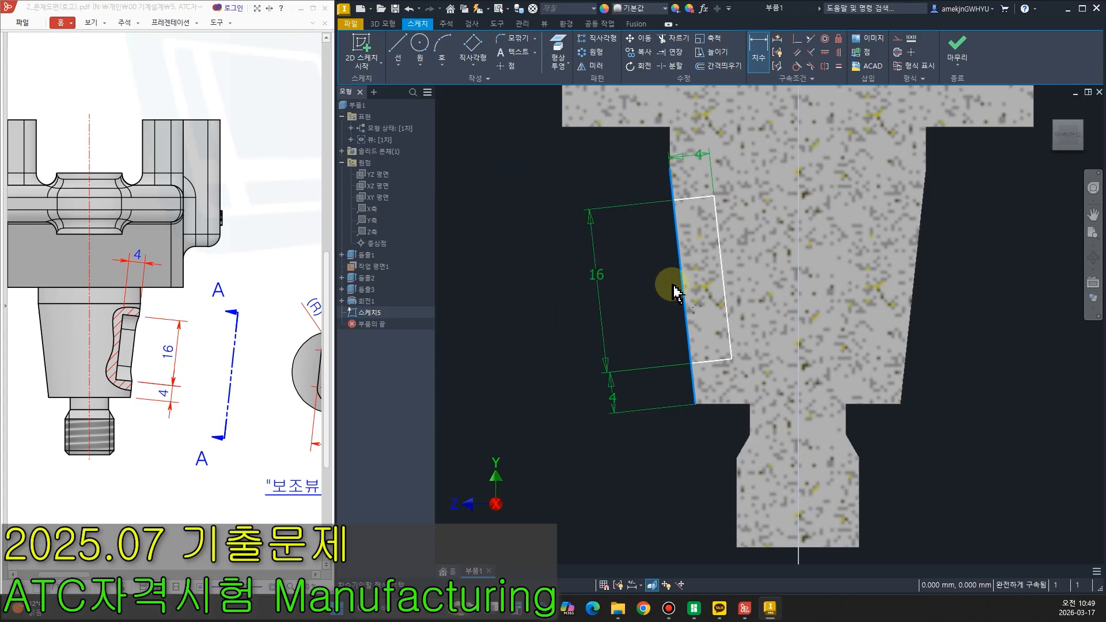
key("ctrl+2")
mouse_move(718, 337)
left_mouse_down()
mouse_move(678, 334)
mouse_move(693, 342)
left_mouse_up()
mouse_move(721, 274)
left_mouse_down()
mouse_move(706, 278)
mouse_move(690, 311)
mouse_move(700, 287)
left_mouse_up()
key("Escape")
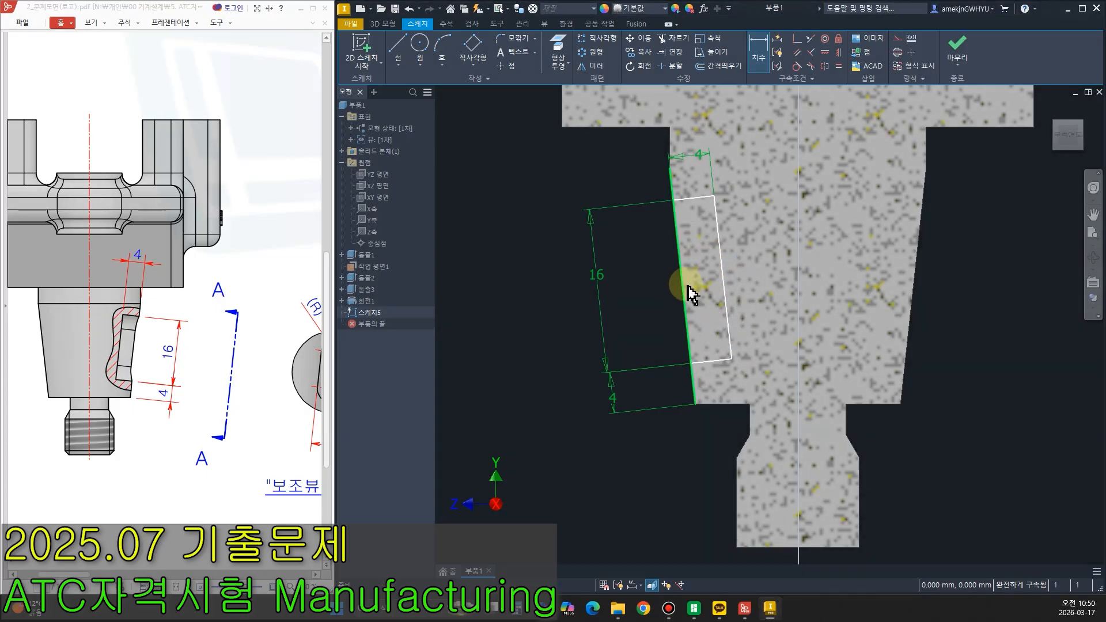
left_click(682, 254)
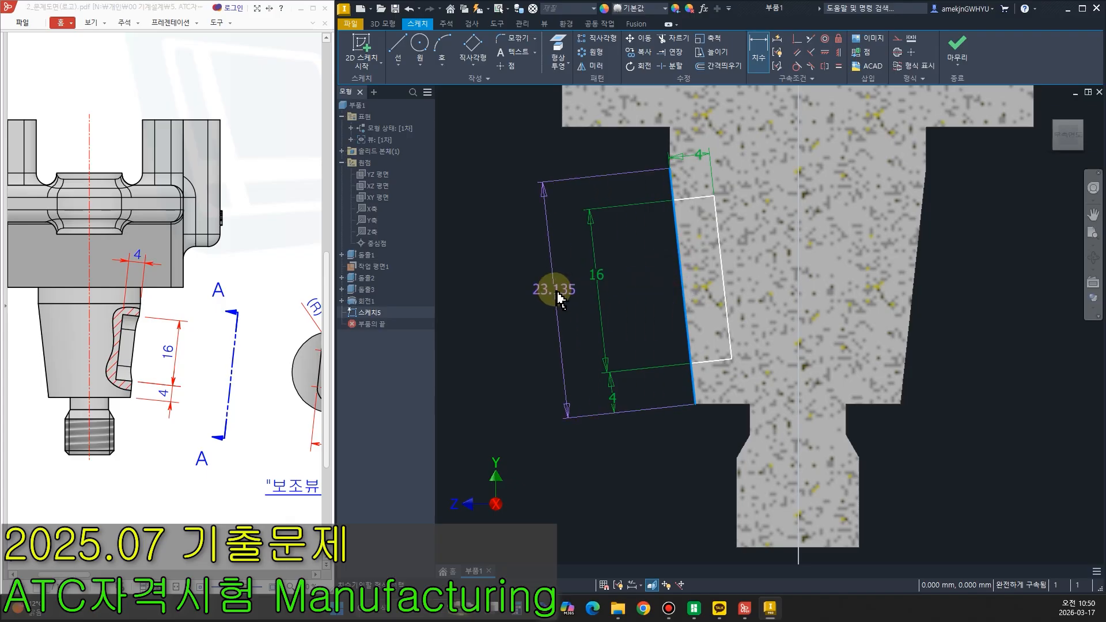
key("Escape")
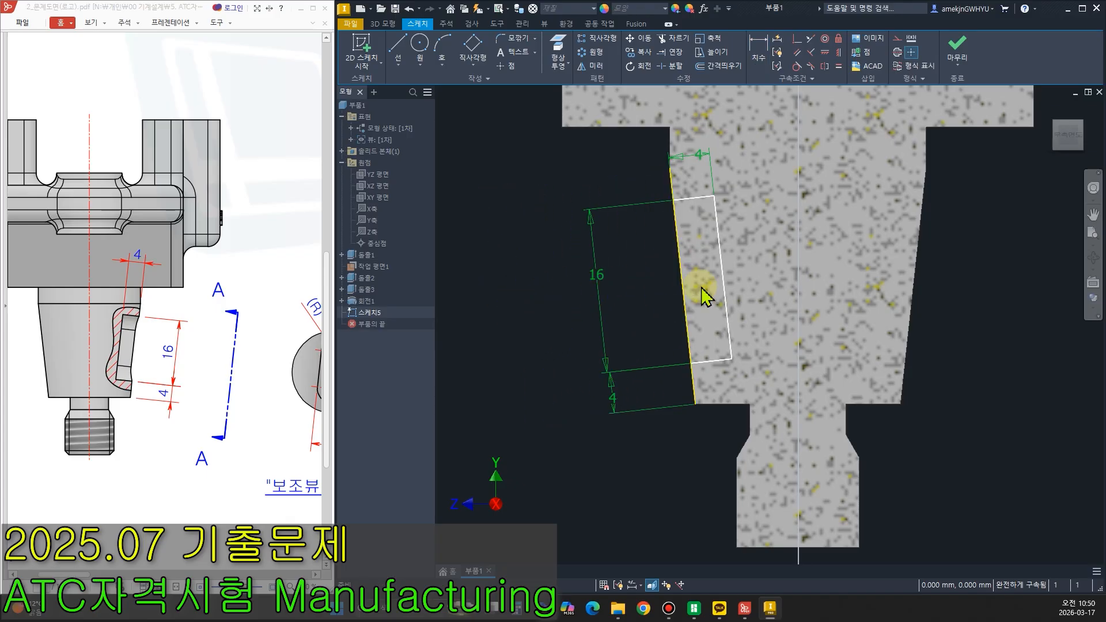
Finish the sketch and extrude the slot rectangle as a symmetric 7 mm cut, following the width in auxiliary view A of the PDF.
left_click(960, 51)
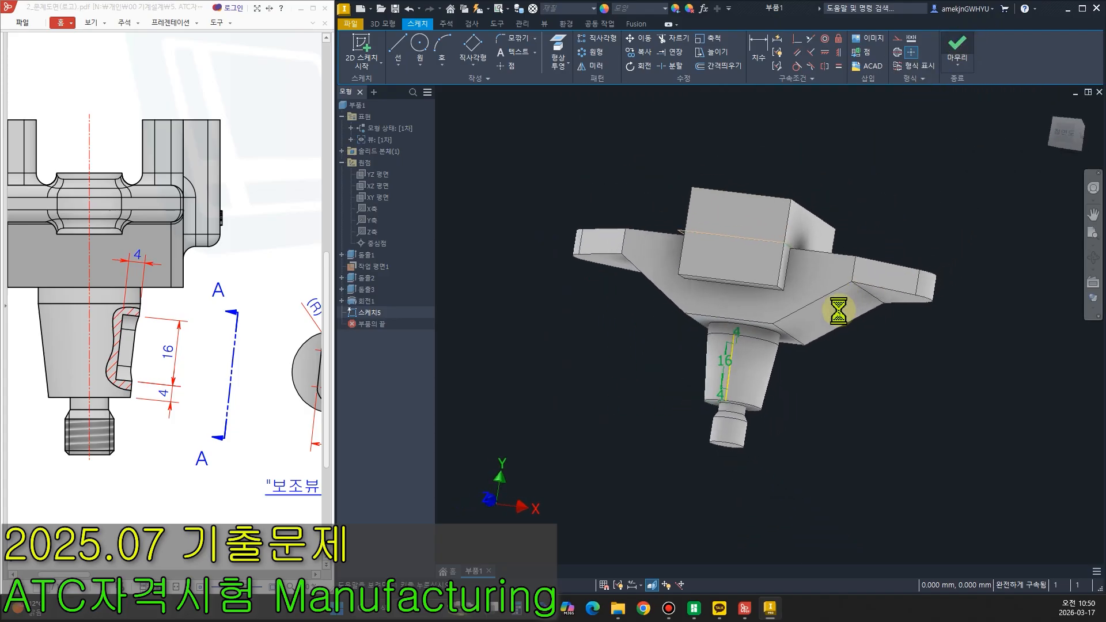
mouse_move(779, 384)
middle_mouse_down("shift")
mouse_move(810, 395)
mouse_move(768, 400)
middle_mouse_up("shift")
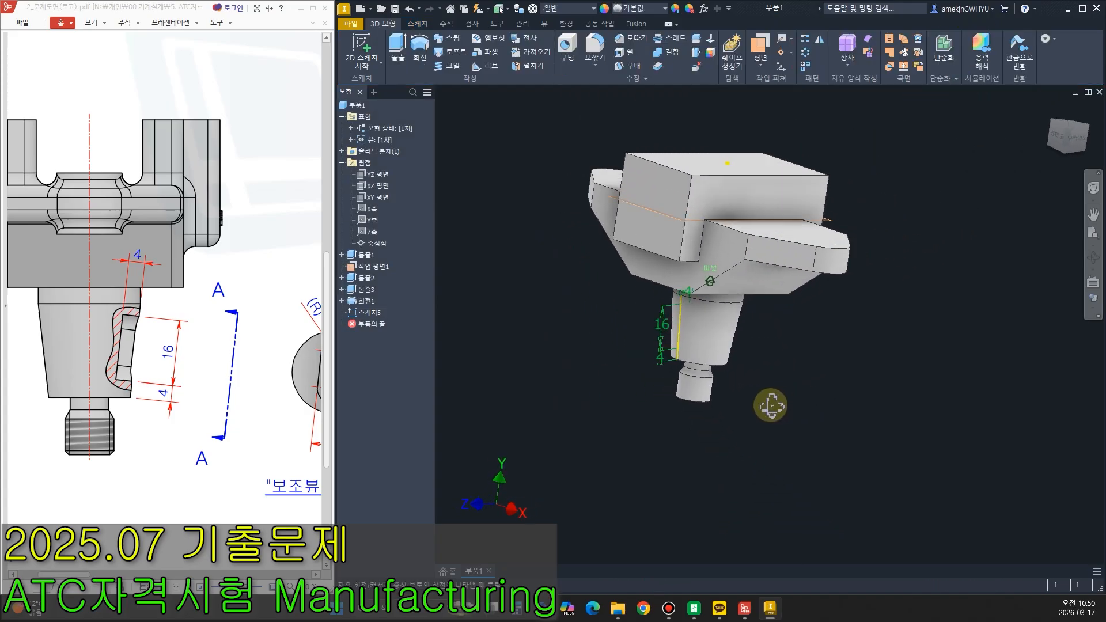
left_click(399, 53)
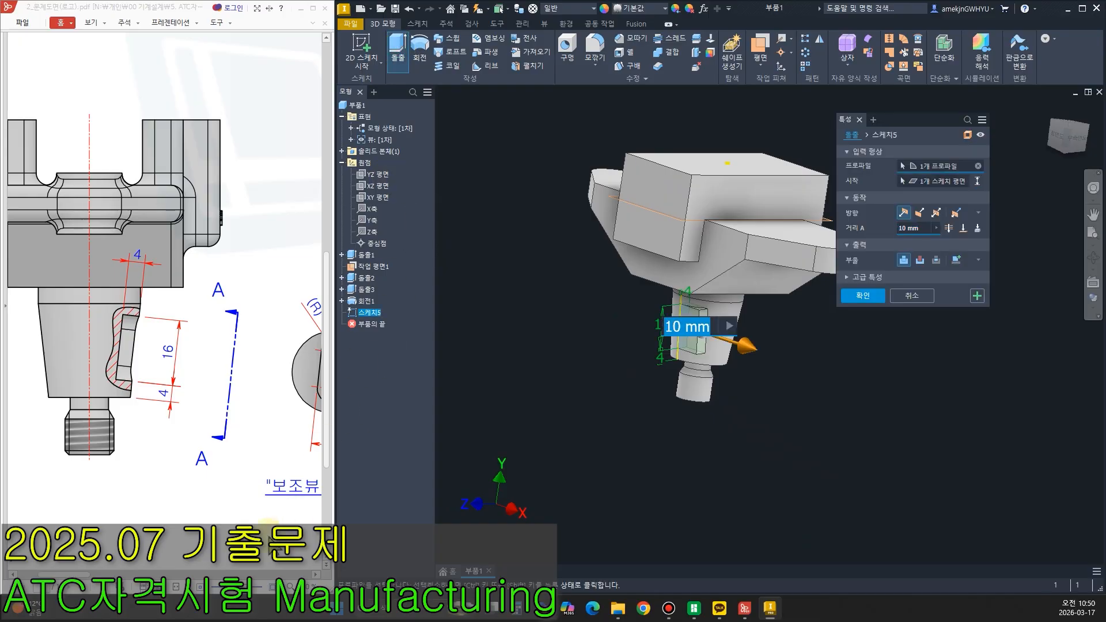
left_click_drag(74, 576, 101, 574)
mouse_move(167, 473)
left_mouse_down()
mouse_move(188, 440)
mouse_move(152, 461)
left_mouse_up()
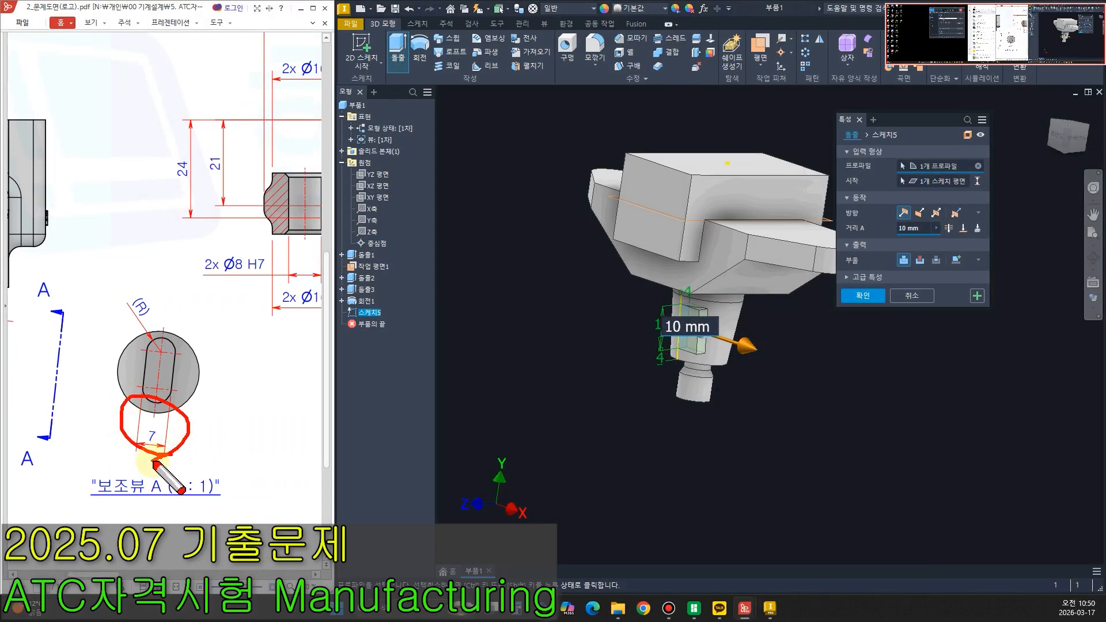
left_click(937, 213)
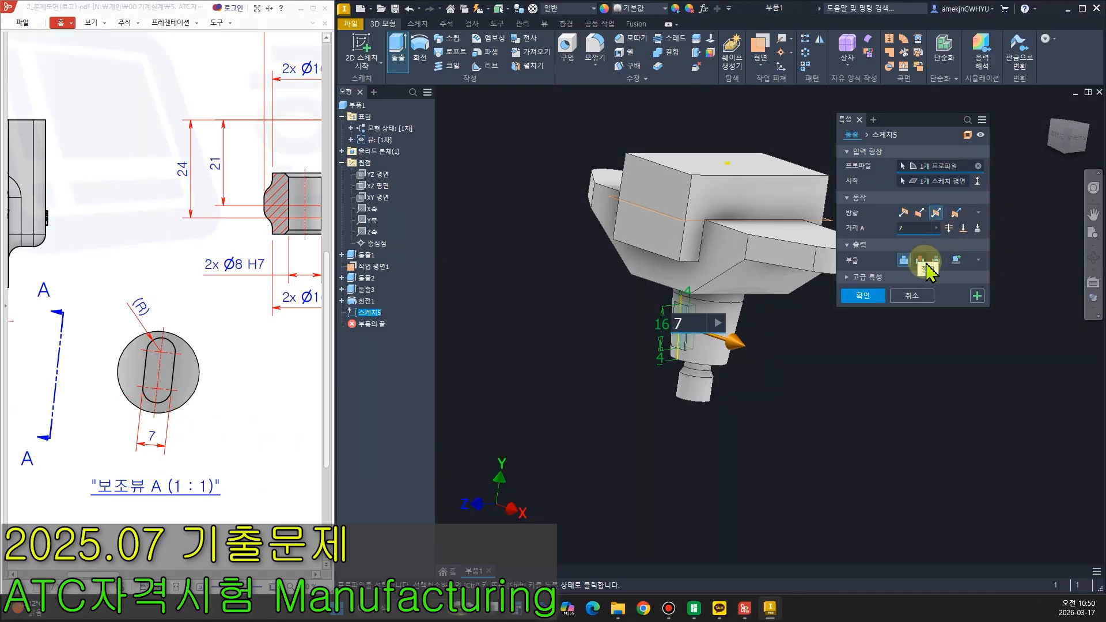
left_click(921, 260)
left_click(861, 295)
Round the four short end edges of the slot in the tapered stem with a 3.5 mm fillet.
scroll(634, 352, "down", 3)
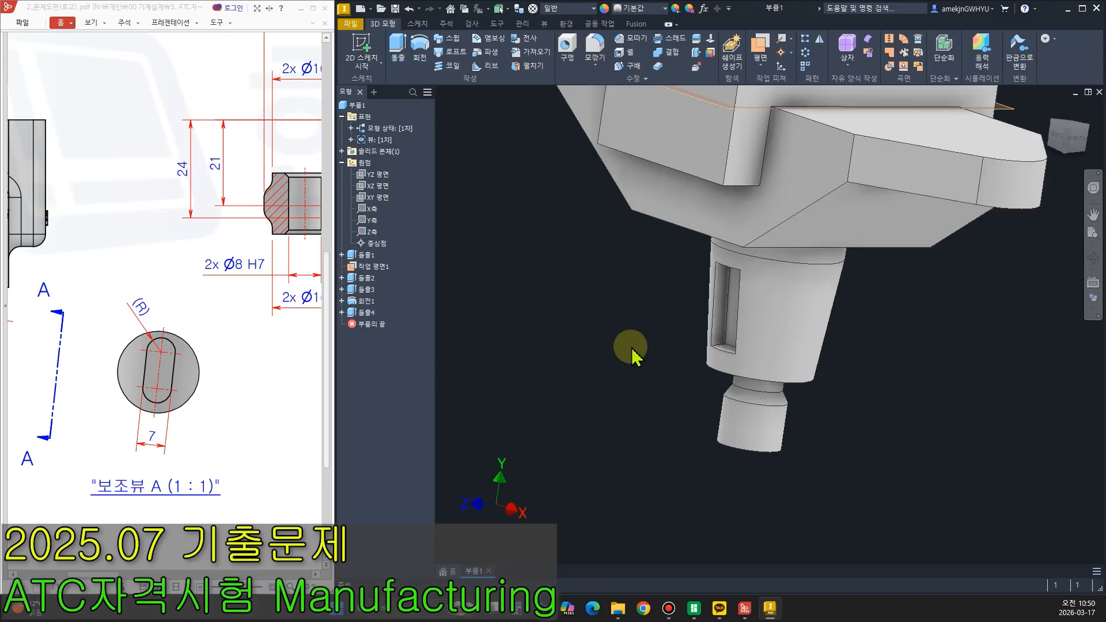
scroll(749, 256, "down", 2)
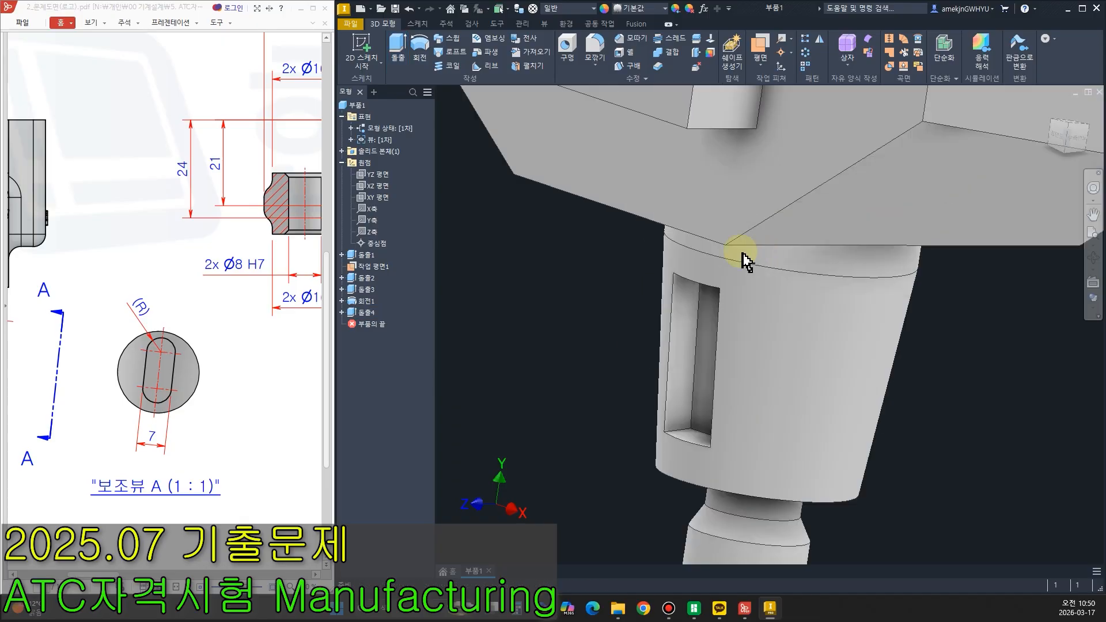
left_click(596, 51)
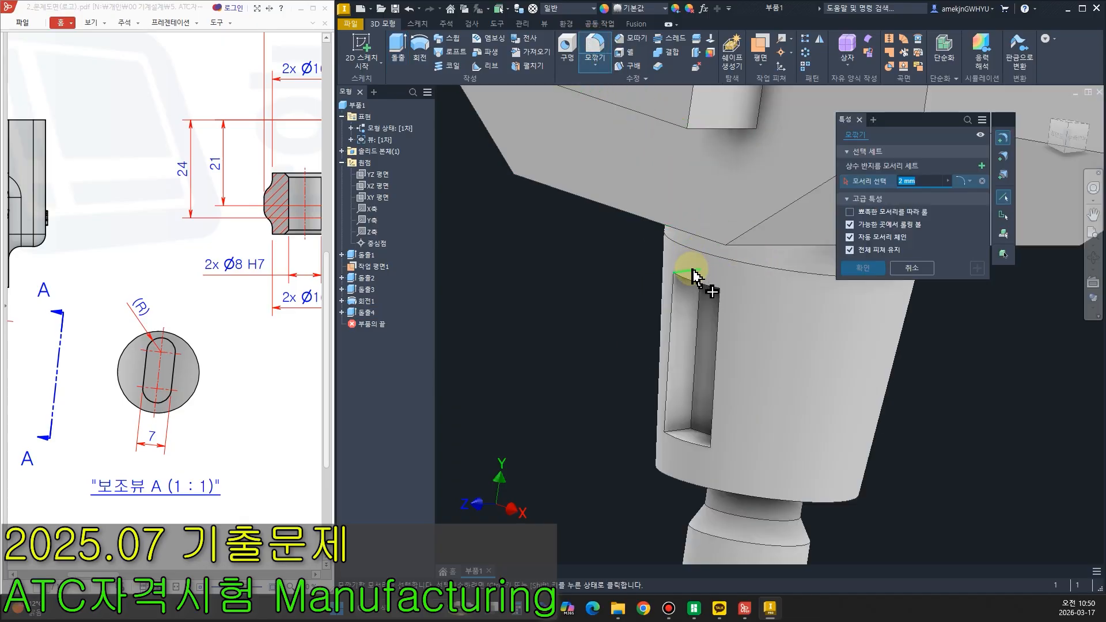
left_click(696, 276)
left_click(734, 285)
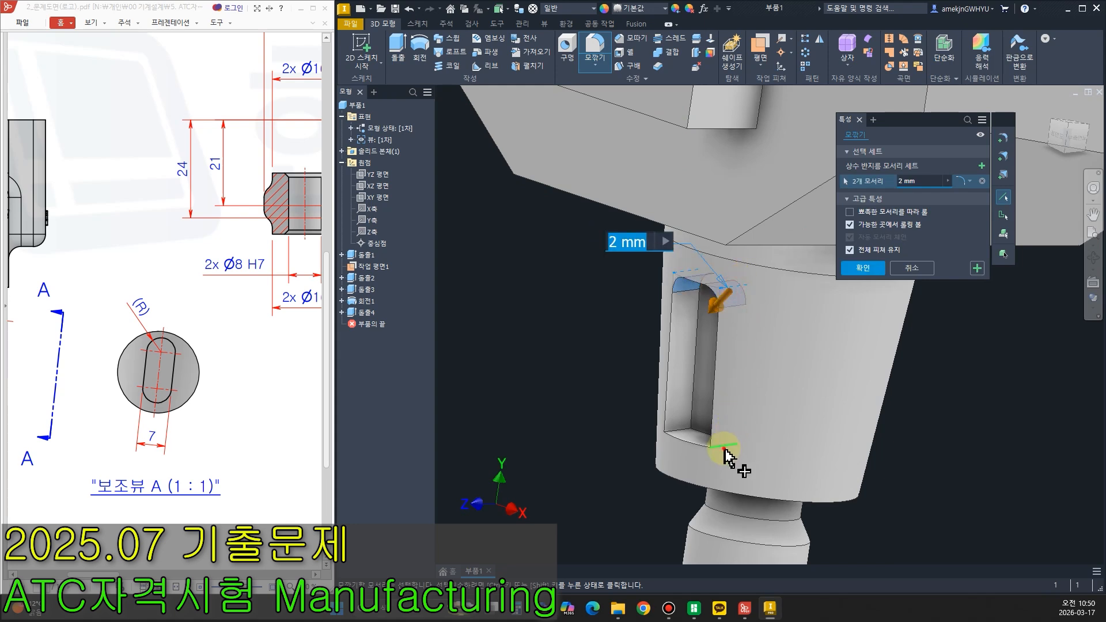
left_click(723, 446)
left_click(680, 430)
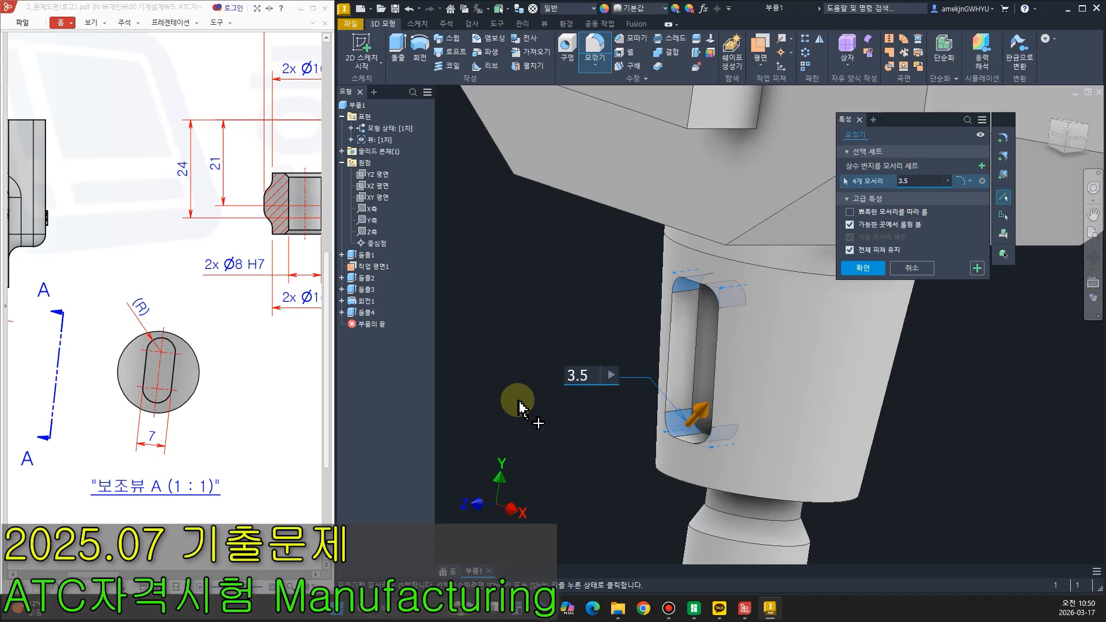
left_click(864, 269)
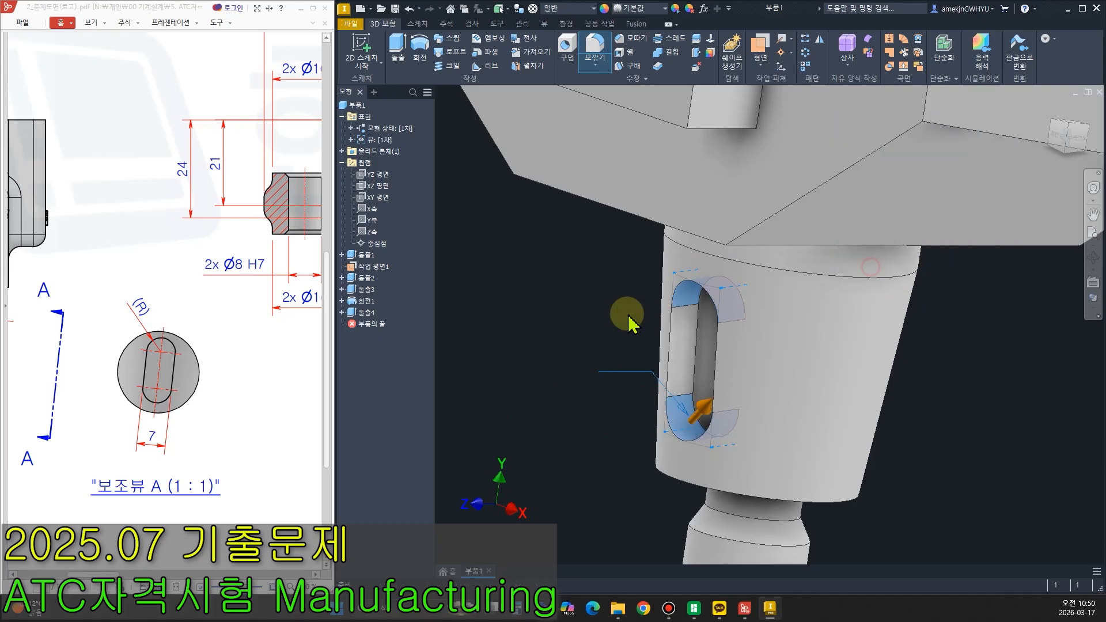
Select the cylindrical face at the stem's lower end for a thread and set the thread type to ISO Metric profile.
scroll(698, 354, "down", 3)
middle_click_drag(591, 451, 605, 396)
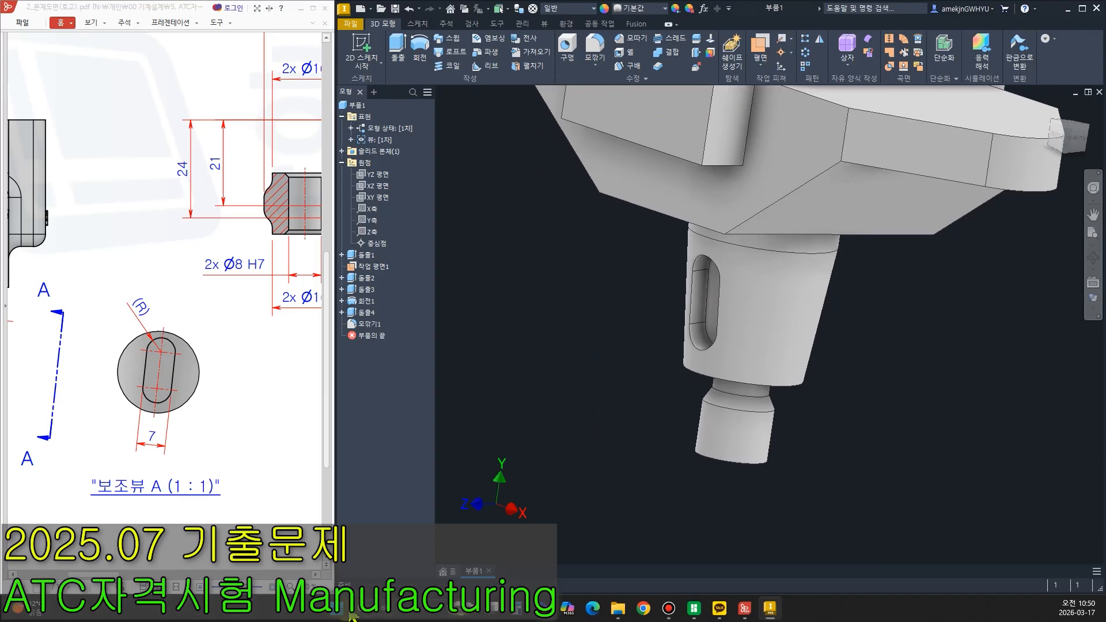
key("ctrl+2")
left_click_drag(729, 481, 702, 483)
key("Escape")
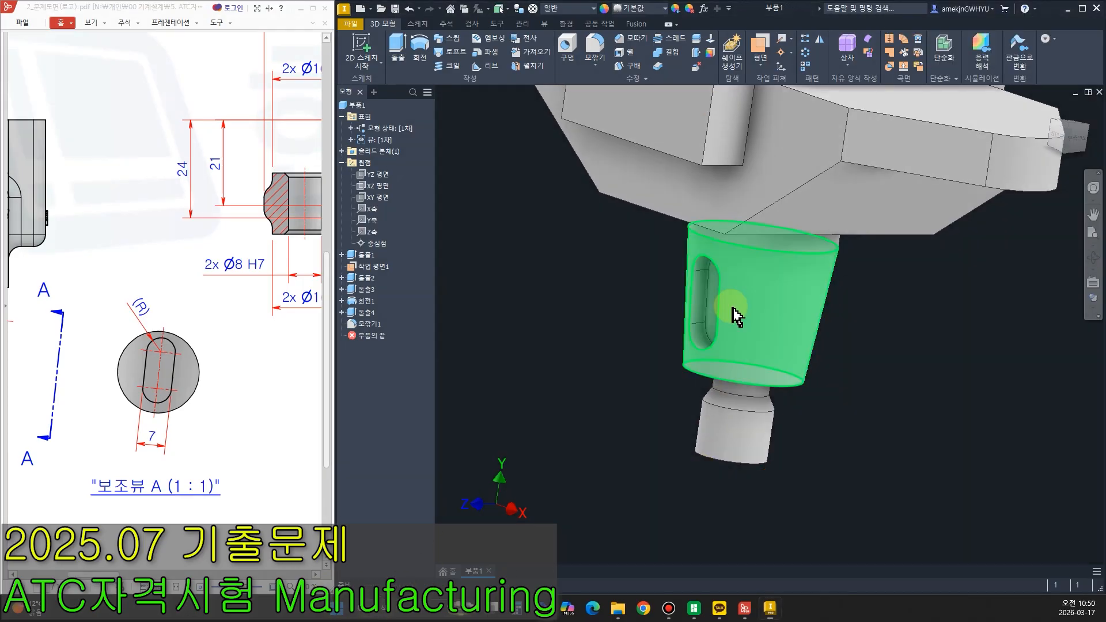
left_click(670, 40)
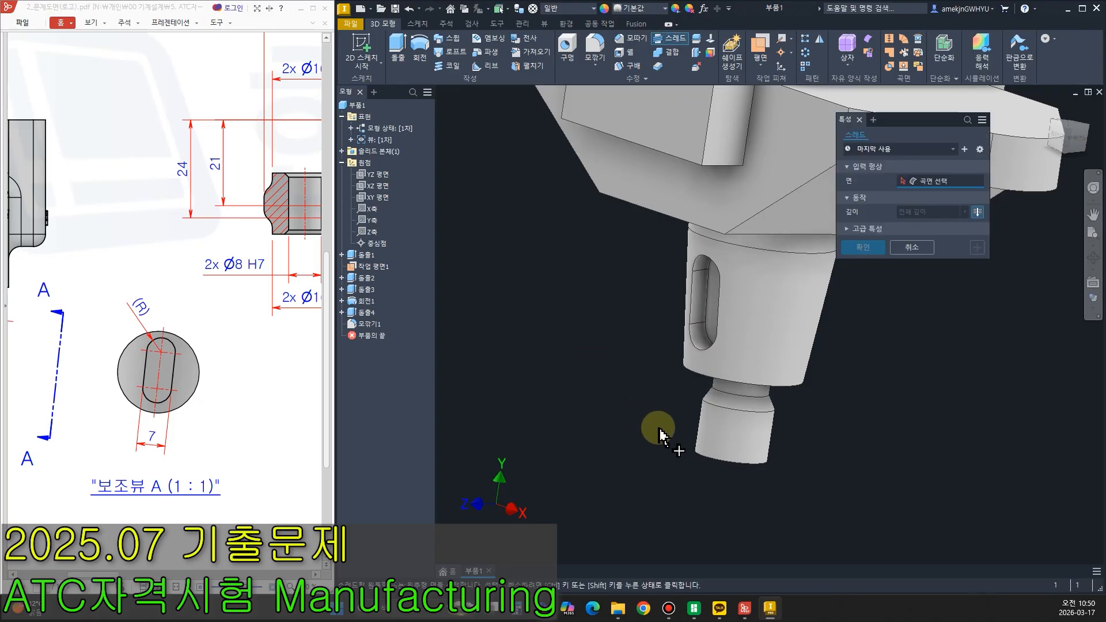
left_click(748, 444)
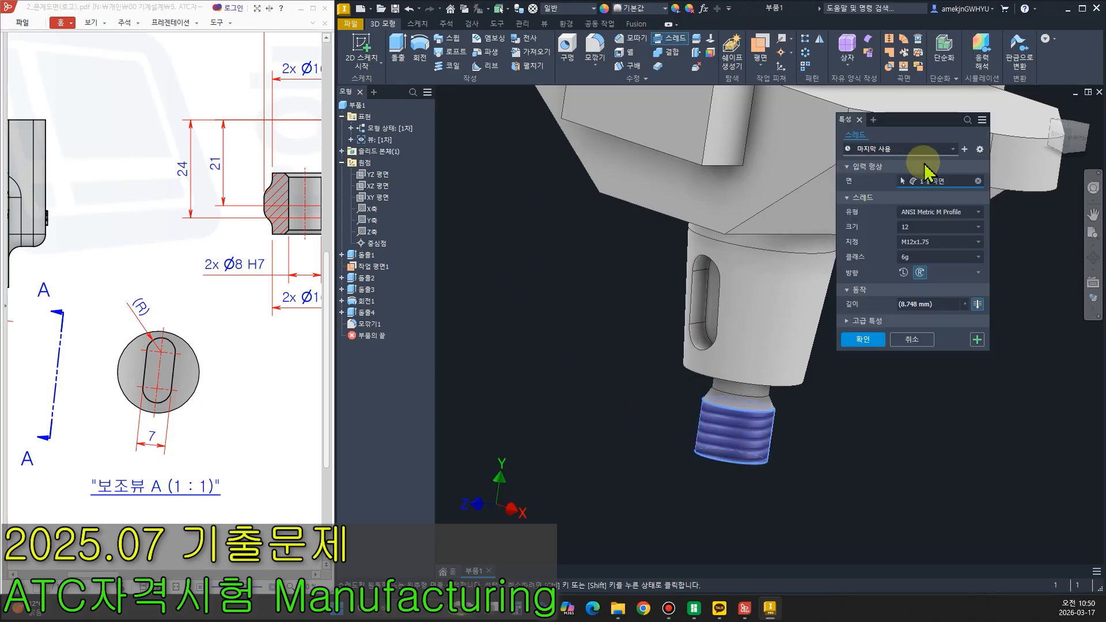
left_click(933, 215)
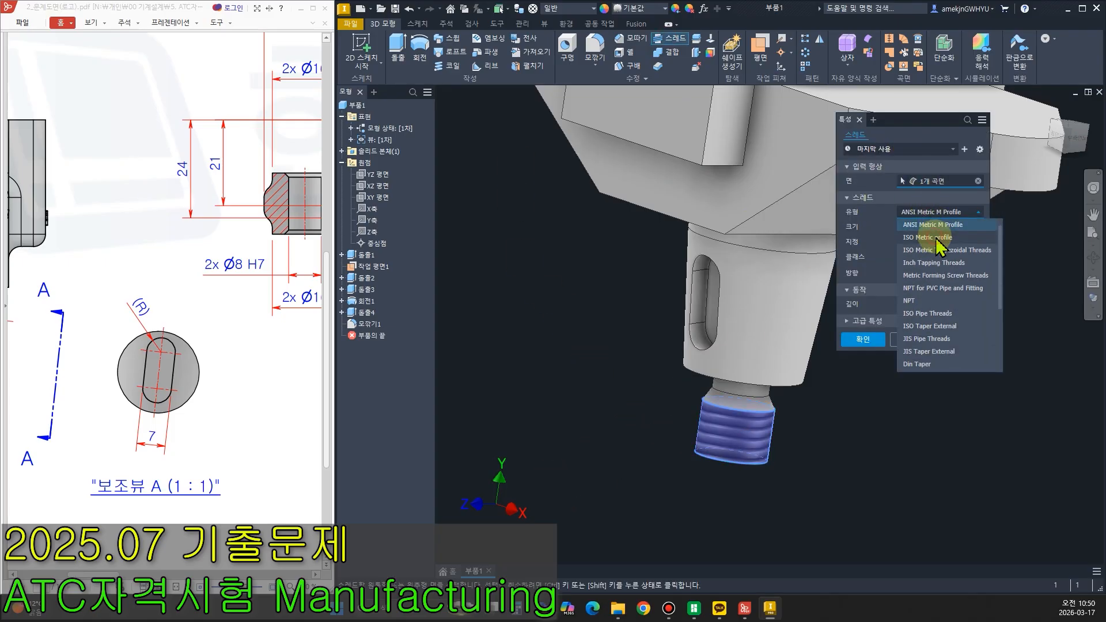
left_click(937, 239)
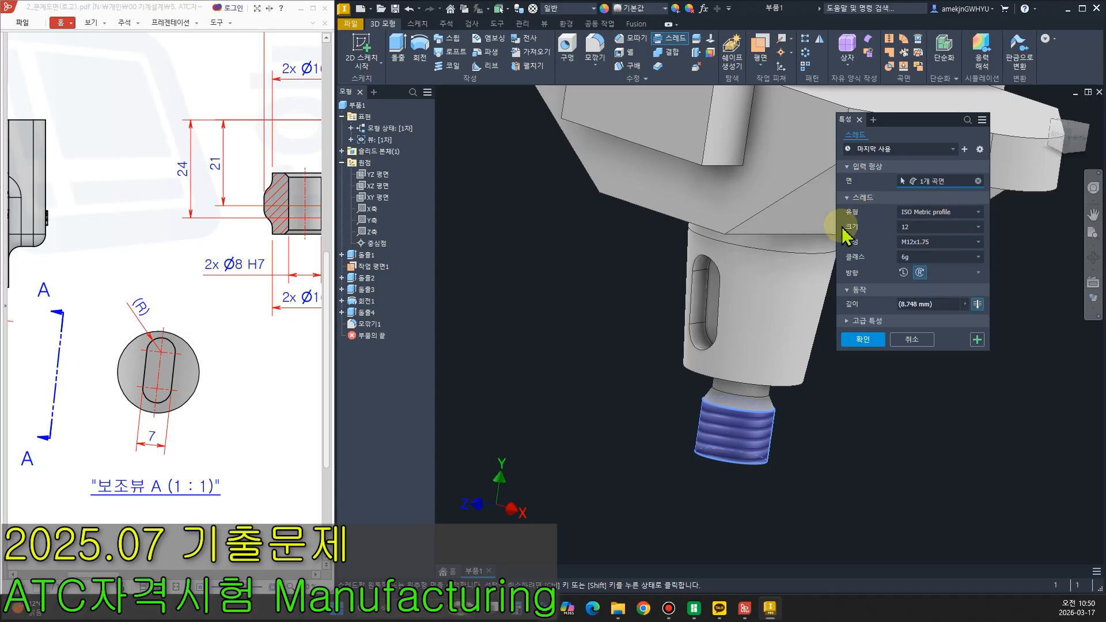
Check the M12 callout in the PDF drawing and create the full-depth M12x1.75 thread with class 6g.
left_click_drag(107, 576, 275, 595)
key("ctrl+2")
left_click_drag(211, 537, 174, 525)
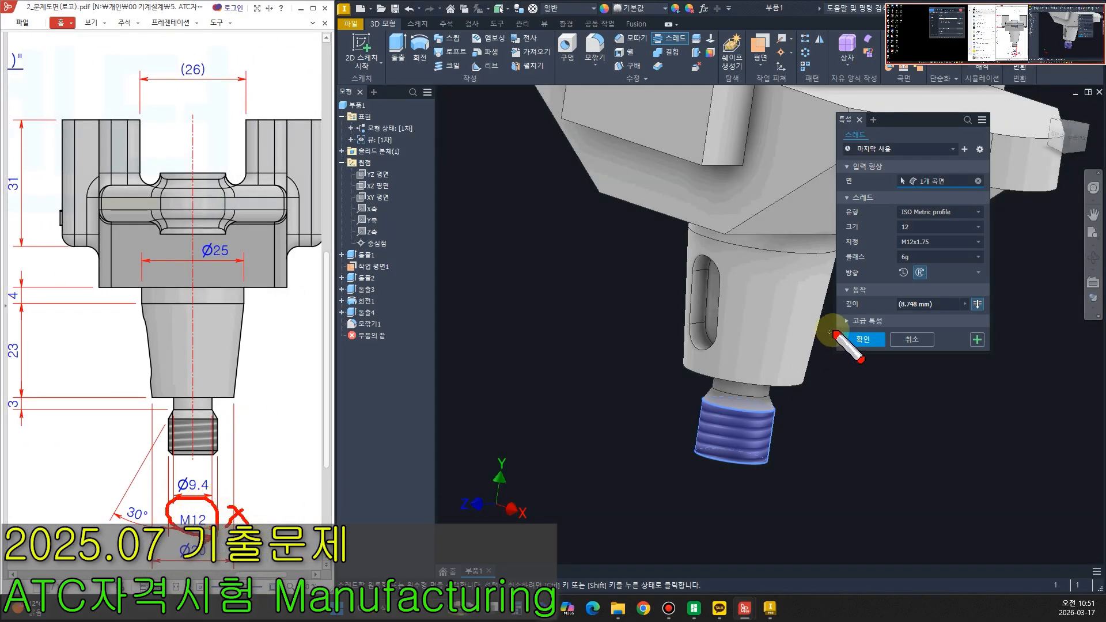
left_click_drag(902, 247, 952, 243)
key("Escape")
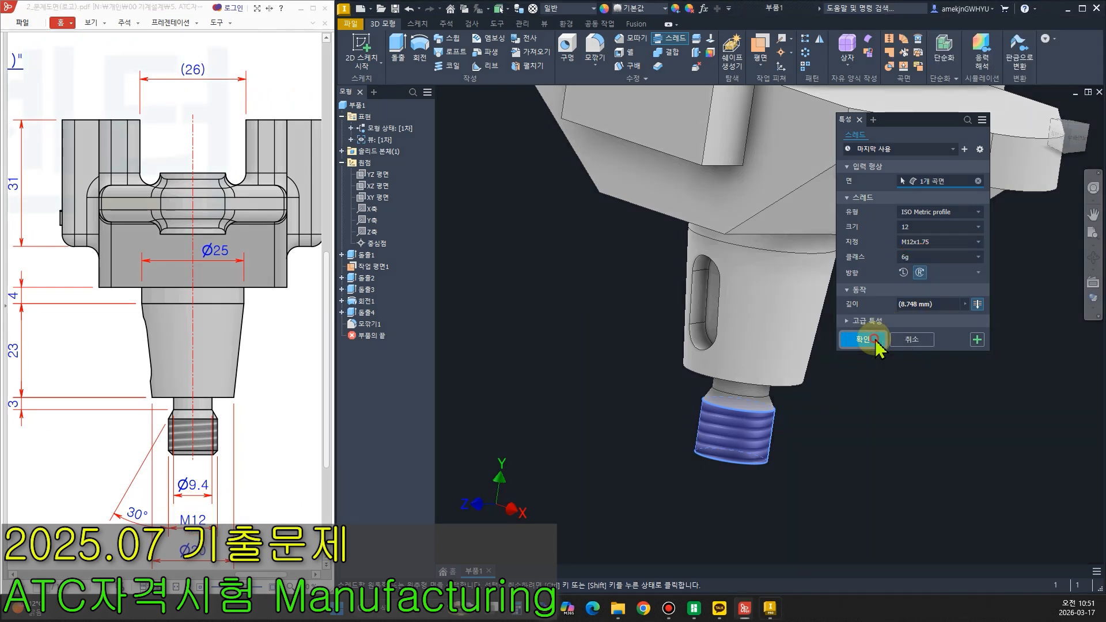
left_click(884, 337)
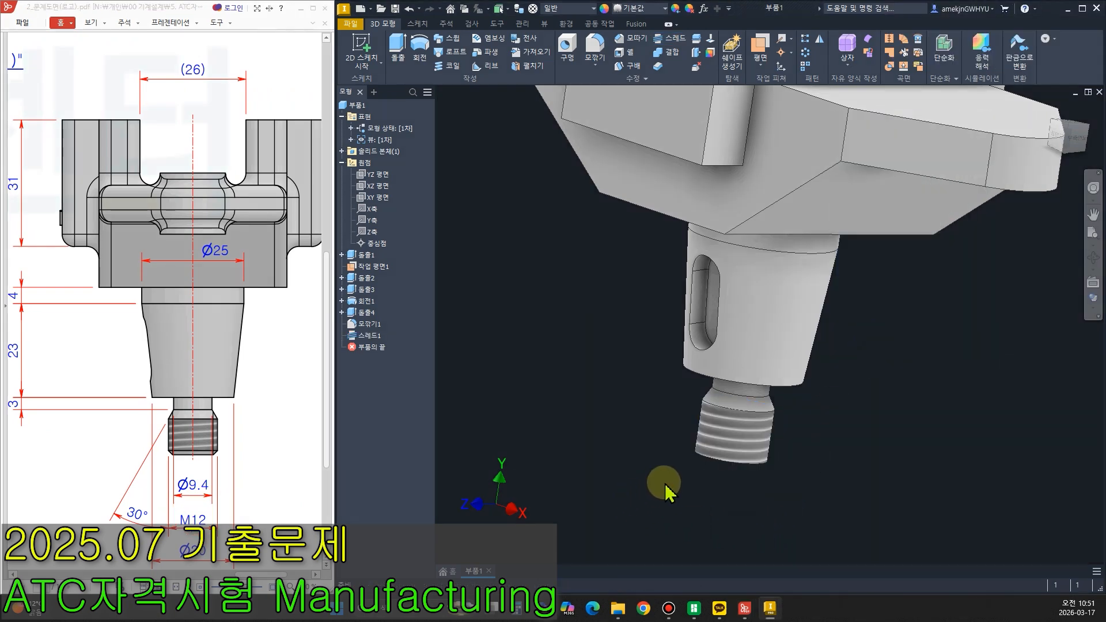
Chamfer the lower end edge of the threaded section by 1 mm.
left_click(632, 38)
left_click(700, 457)
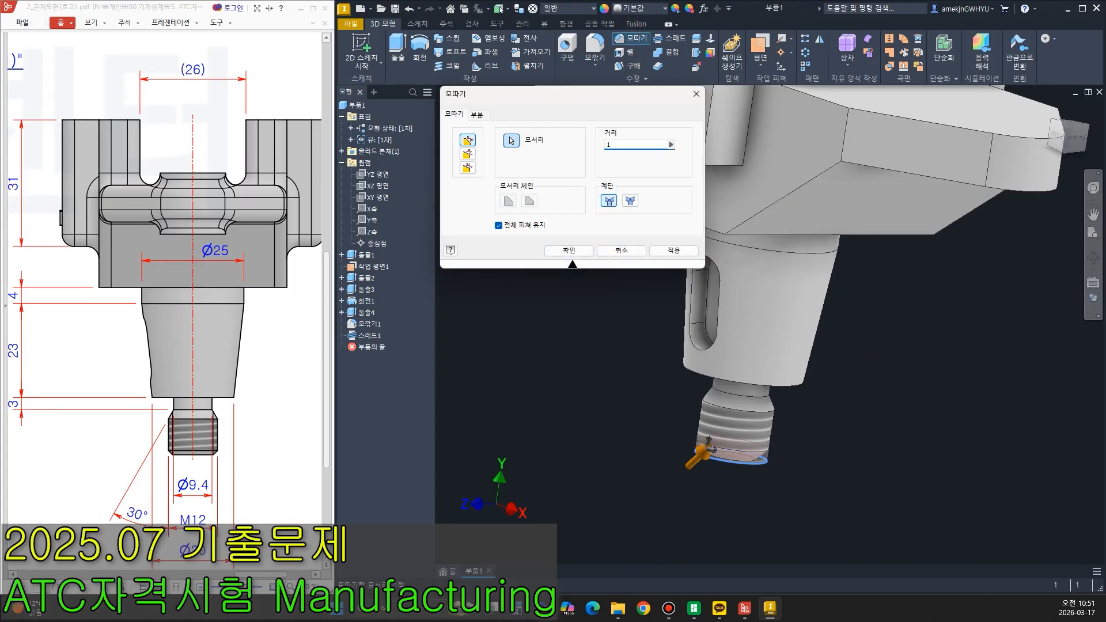
left_click(589, 251)
Start a sketch on the upper block's positive X side face for the (26) opening shown in the PDF front view.
middle_click_drag(613, 469, 605, 513, "shift")
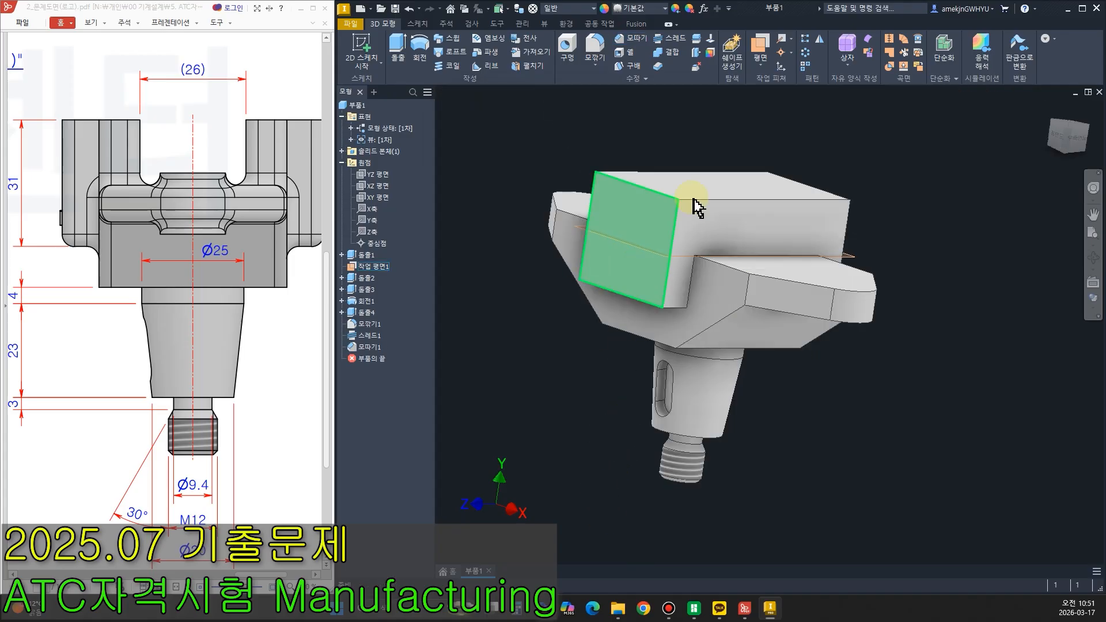
mouse_move(143, 98)
left_mouse_down()
mouse_move(149, 174)
mouse_move(236, 182)
mouse_move(244, 95)
left_mouse_up()
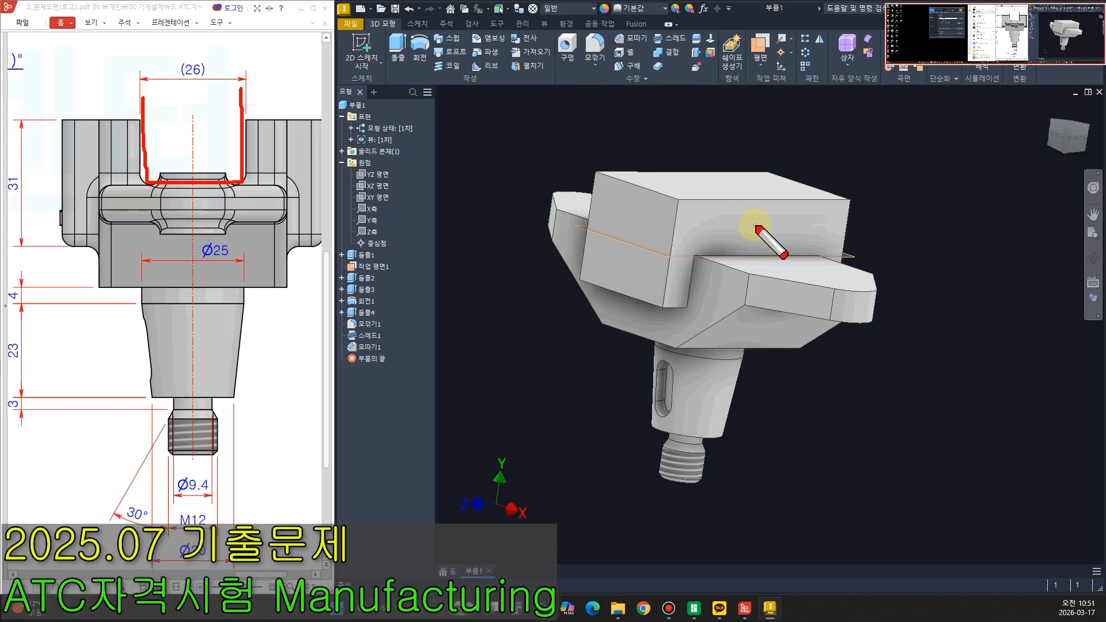
key("Escape")
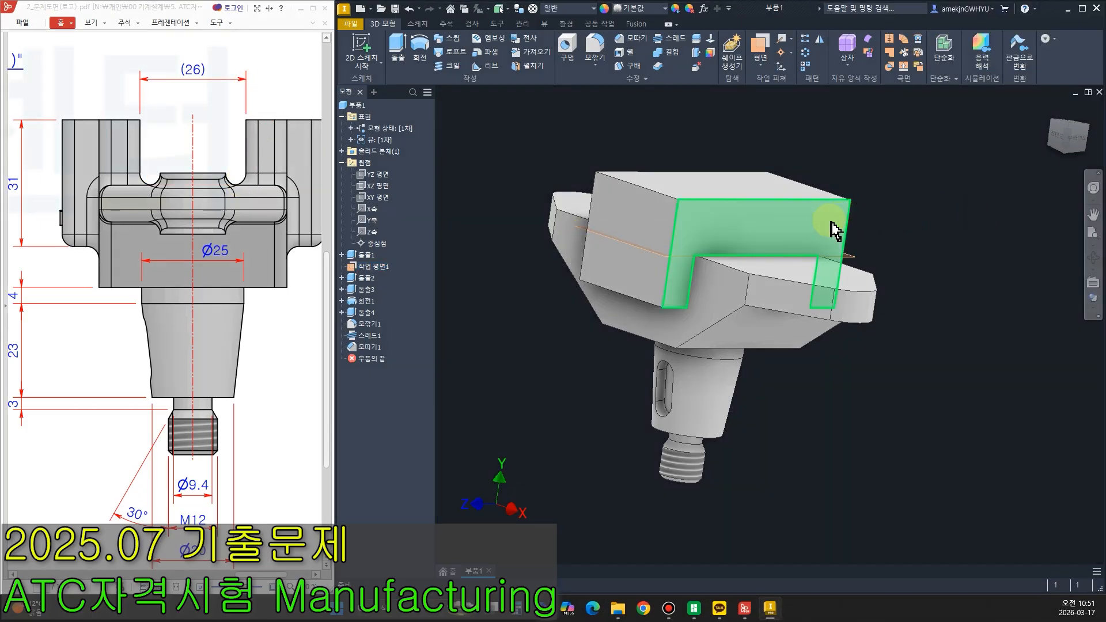
left_click(836, 231)
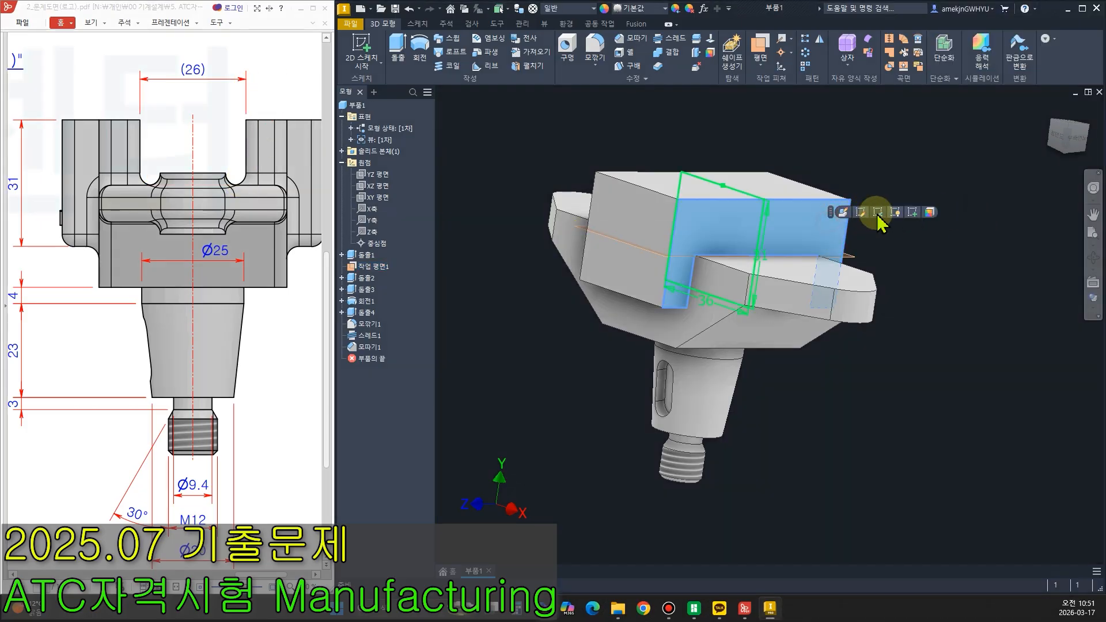
left_click(915, 209)
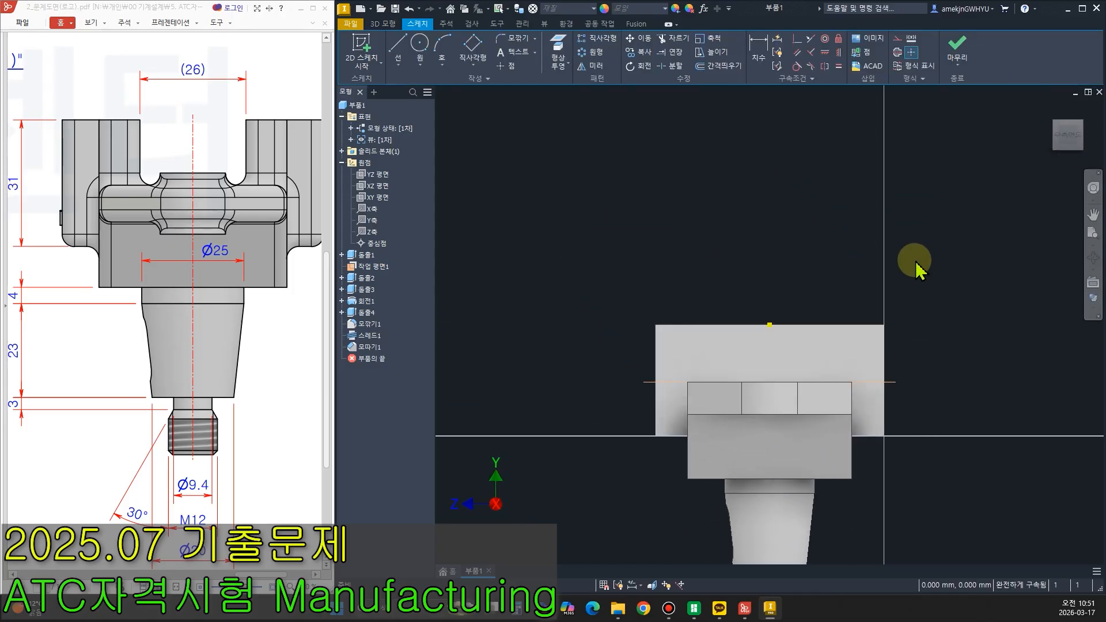
Sketch a rectangle about 34 mm wide and constrain its top edge's midpoint to the midpoint of the upper block's top edge.
left_click(473, 64)
left_click(481, 87)
left_click(616, 189)
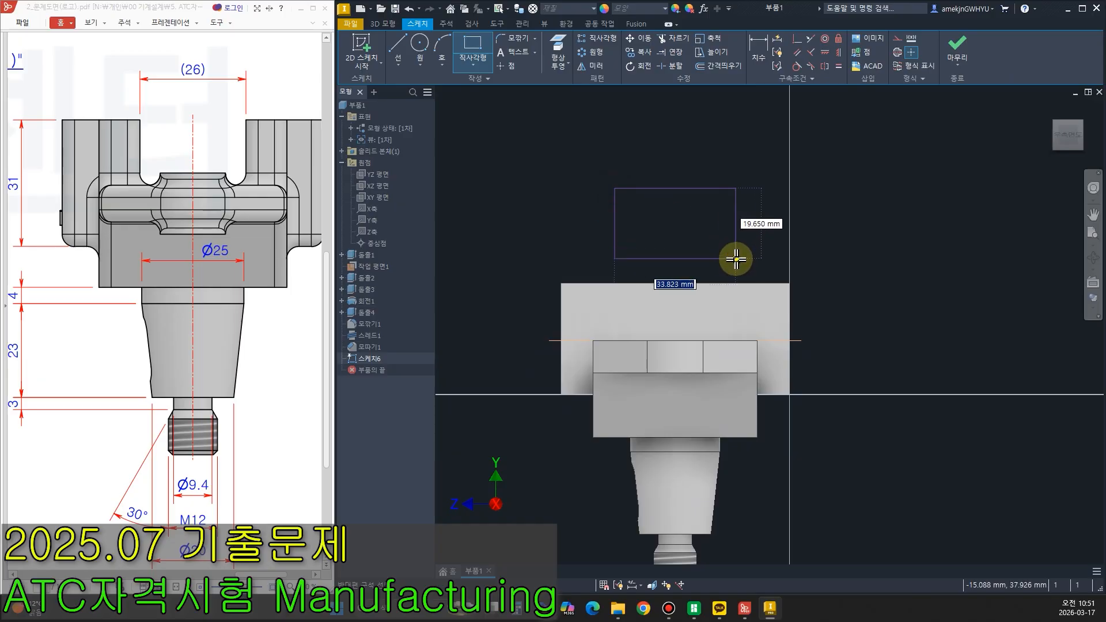
left_click(719, 323)
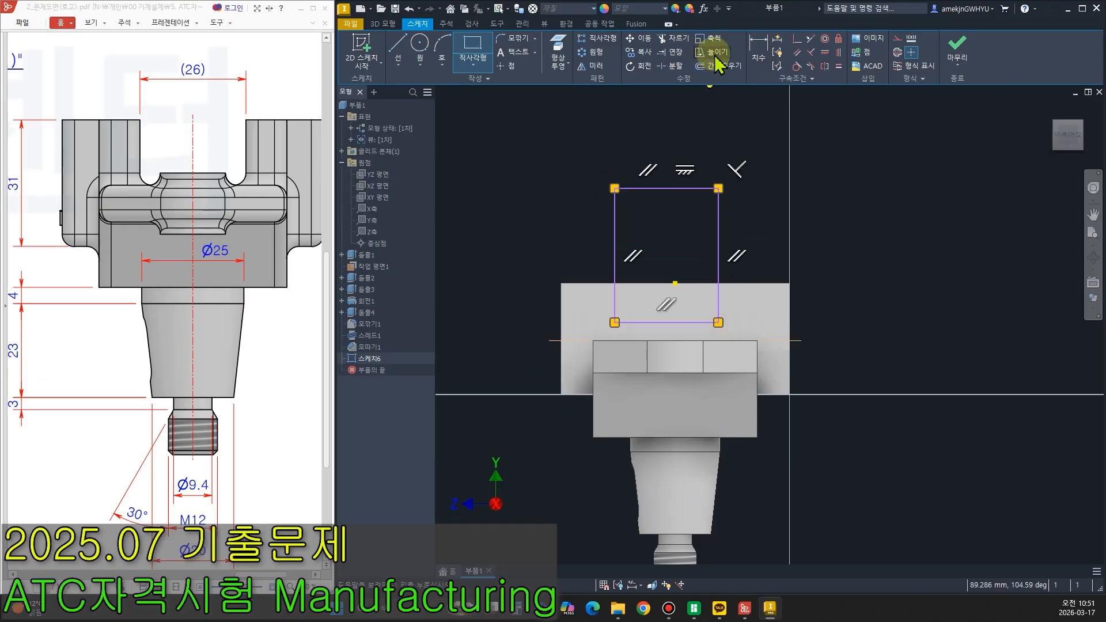
left_click(797, 40)
left_click(667, 188)
left_click(677, 281)
Dimension the rectangle's width between its two vertical sides as 26 mm.
left_click(758, 52)
left_click(616, 295)
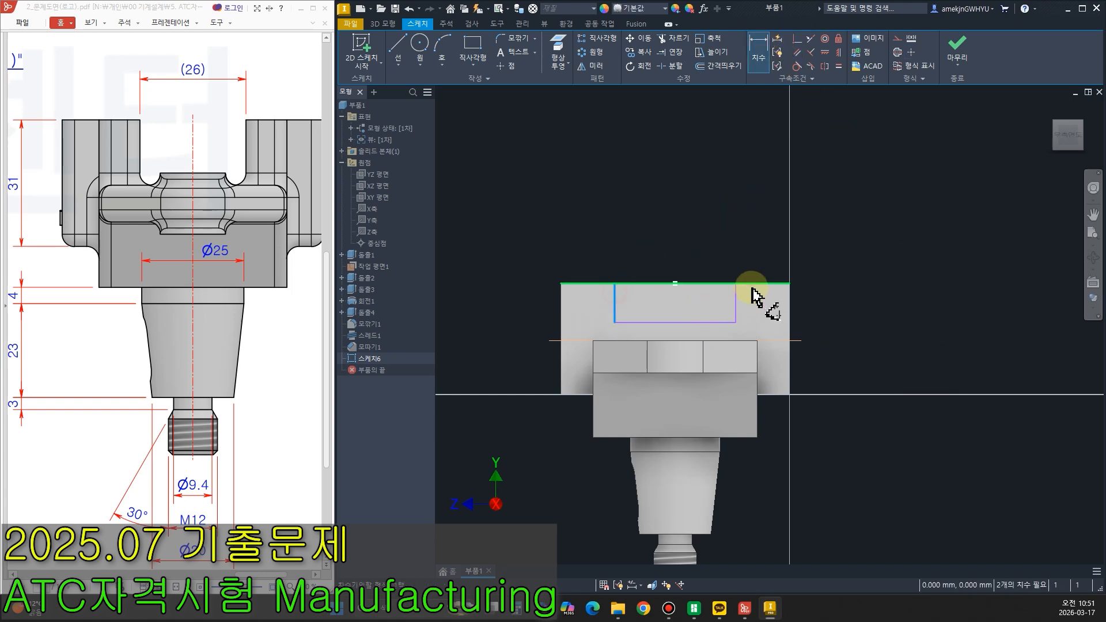
left_click(737, 298)
left_click(679, 184)
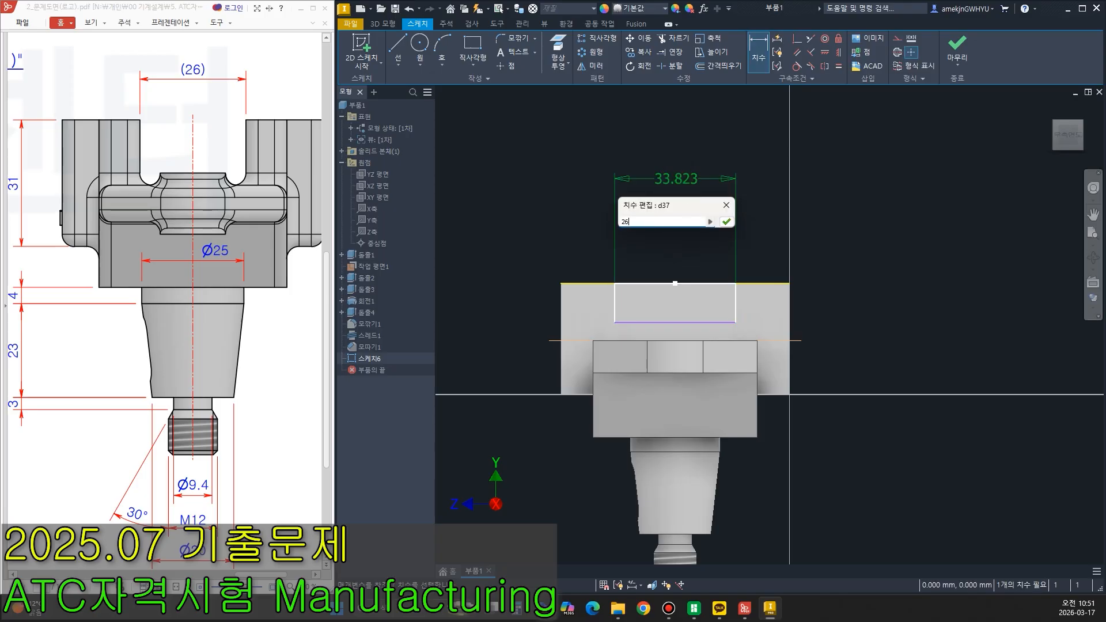
left_click(679, 183)
key("Escape")
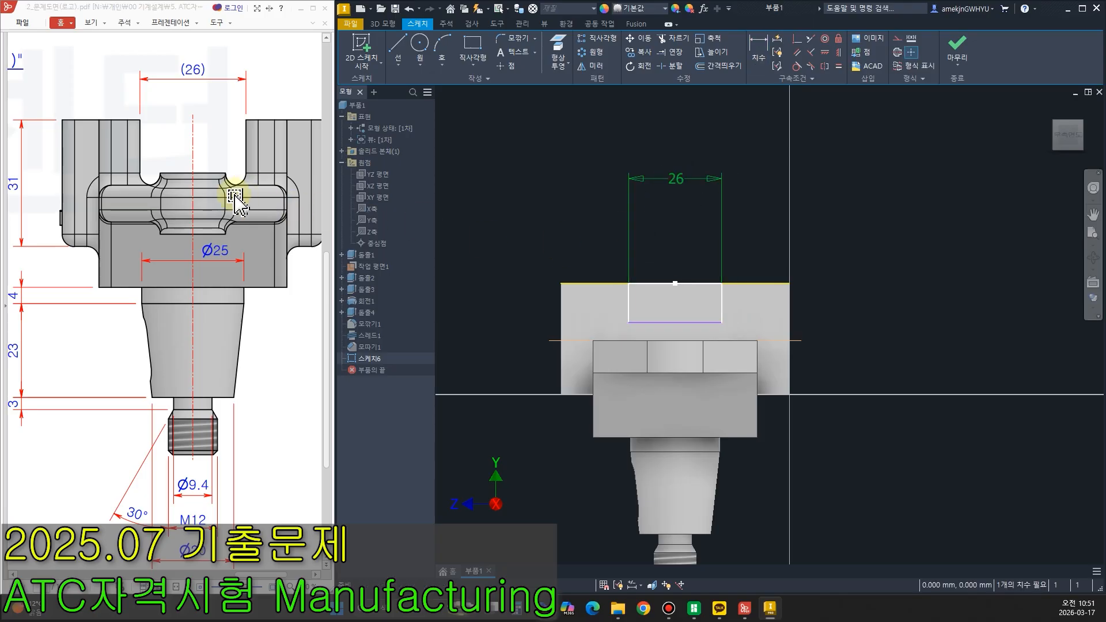
Make the rectangle's bottom edge collinear with the wing plate's top edge, as in the PDF front view, and finish the sketch.
key("ctrl+2")
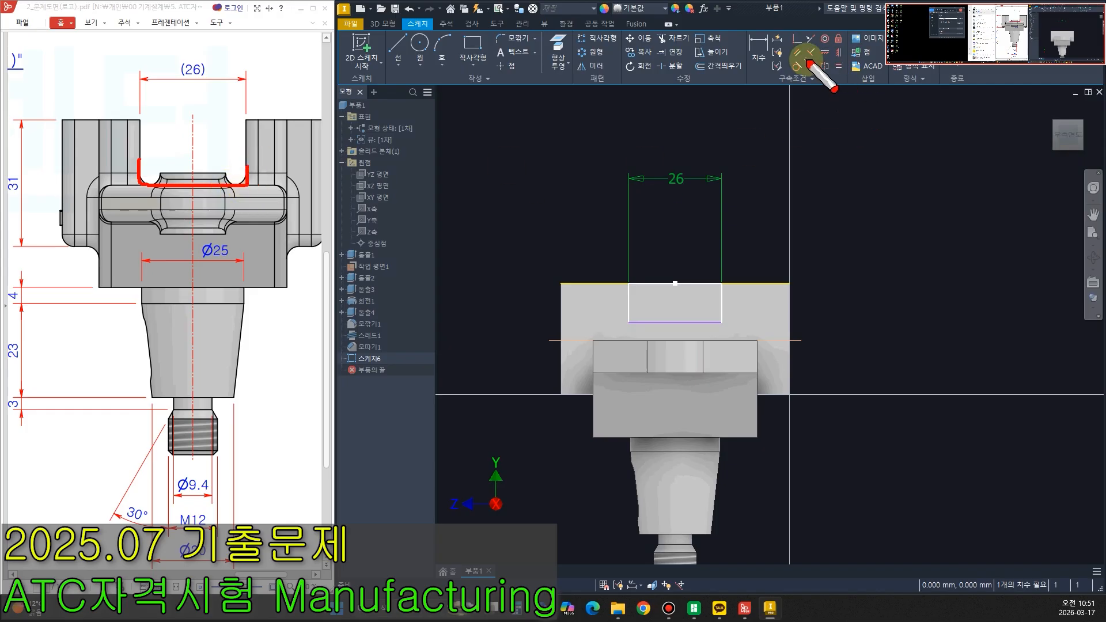
key("Escape")
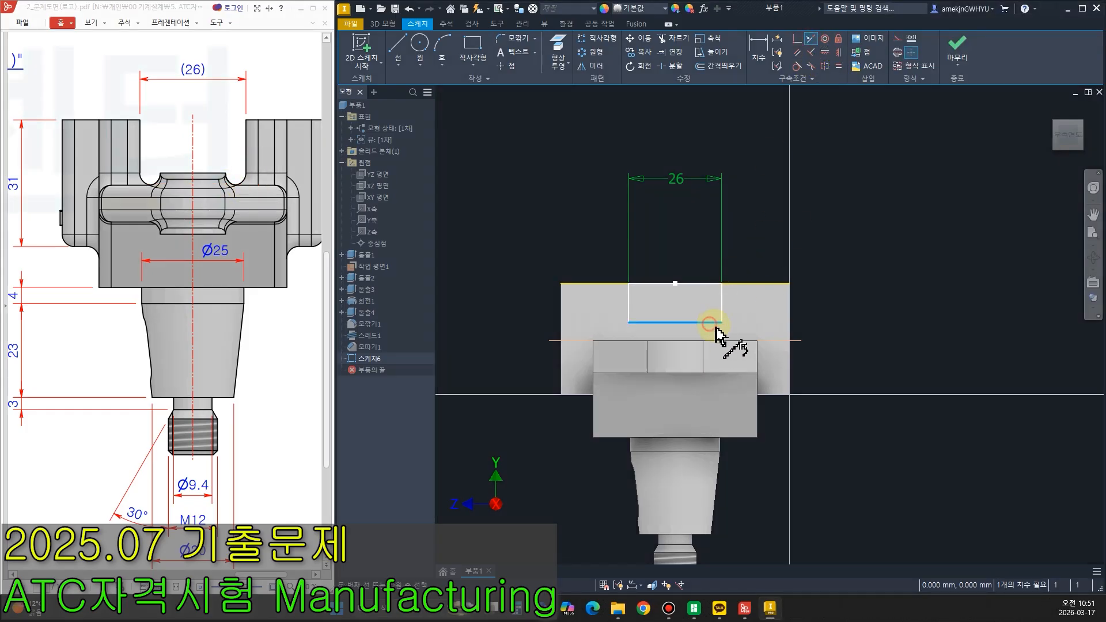
left_click(719, 342)
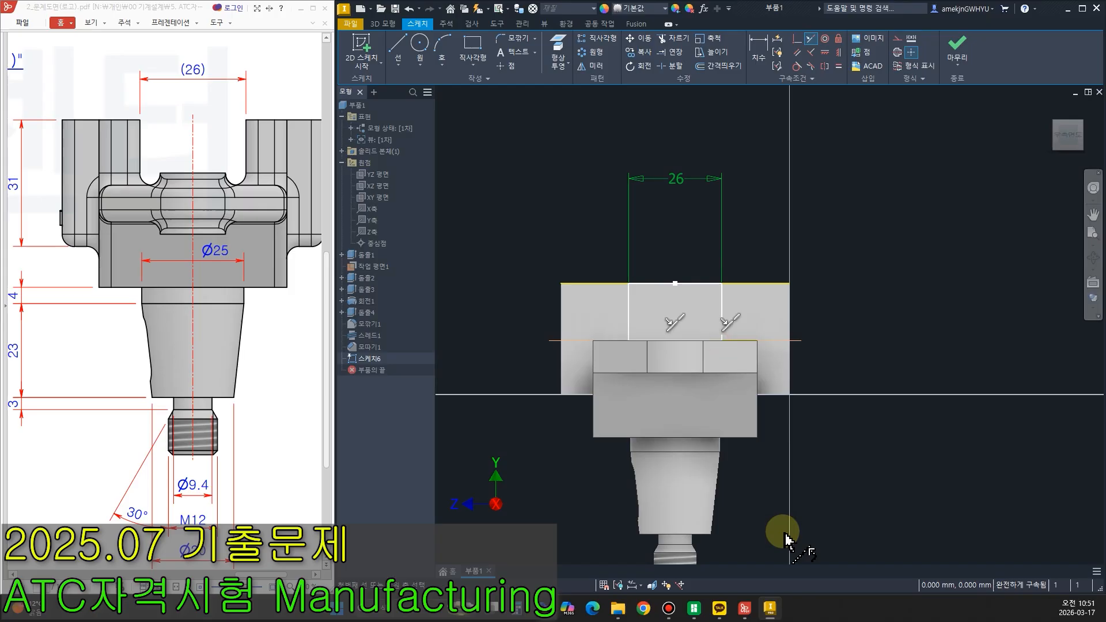
key("Escape")
left_click(958, 56)
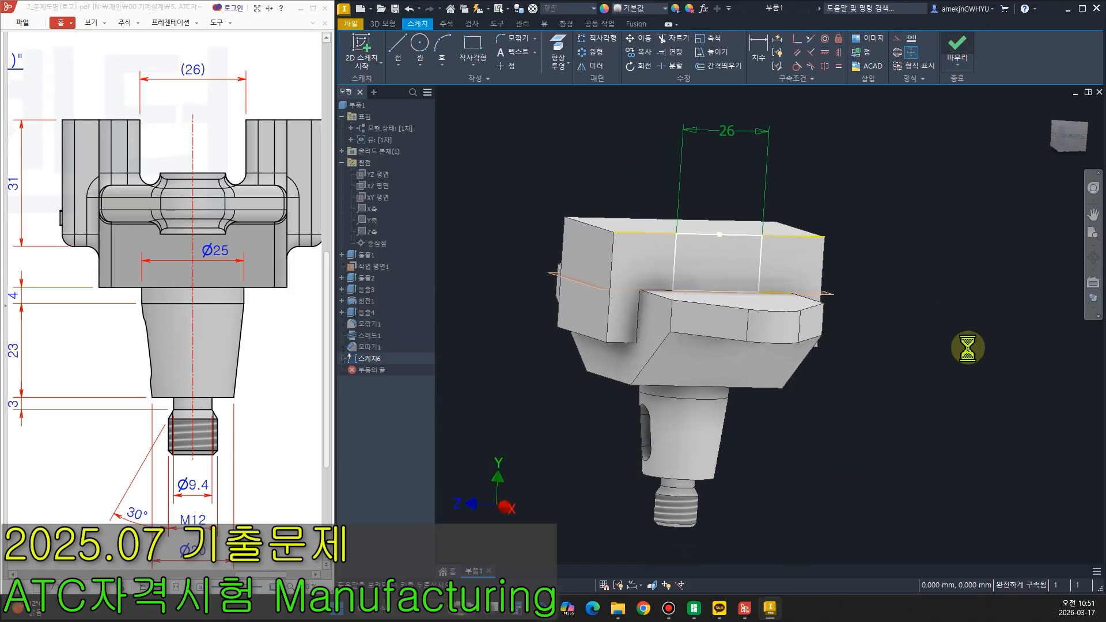
Extrude the 26 mm wide profile as a cut through the whole upper block.
left_click(398, 51)
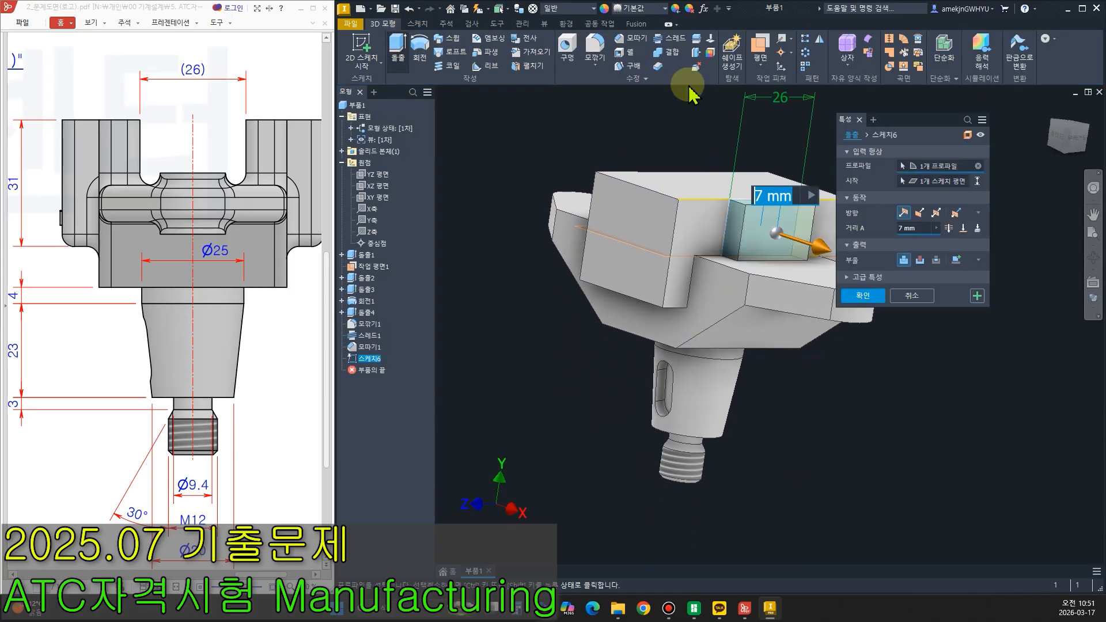
left_click(919, 261)
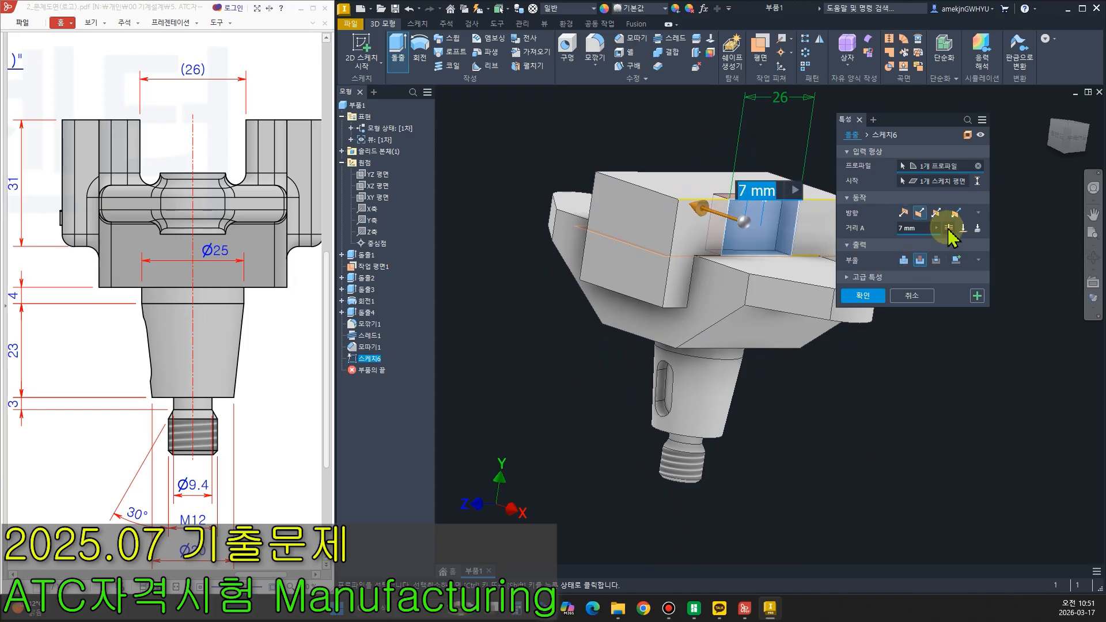
left_click(950, 227)
left_click(863, 296)
middle_click_drag(876, 462, 852, 462, "shift")
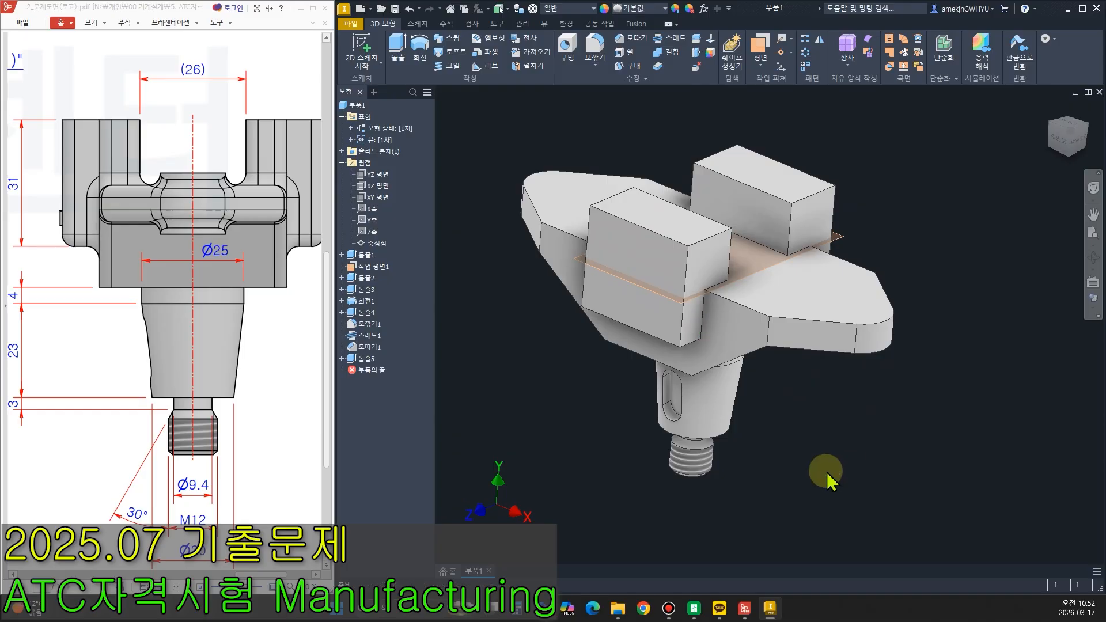
Check the 16 H7 slot width and 21 mm depth in the PDF section view and start a sketch on the block's positive Z face.
left_click_drag(263, 575, 156, 575)
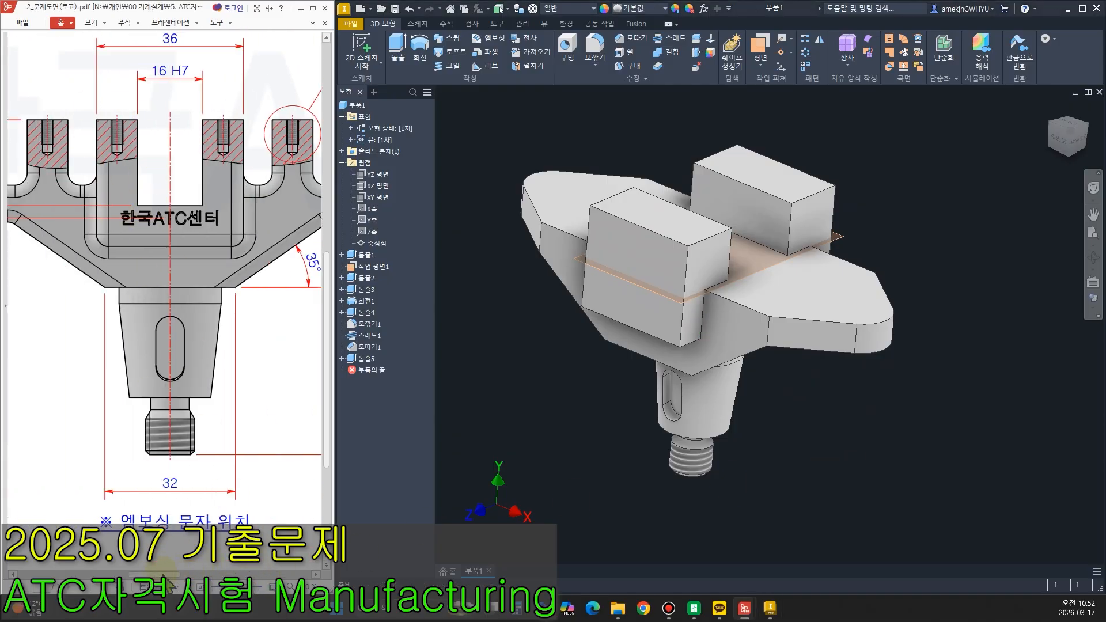
left_click_drag(156, 575, 149, 575)
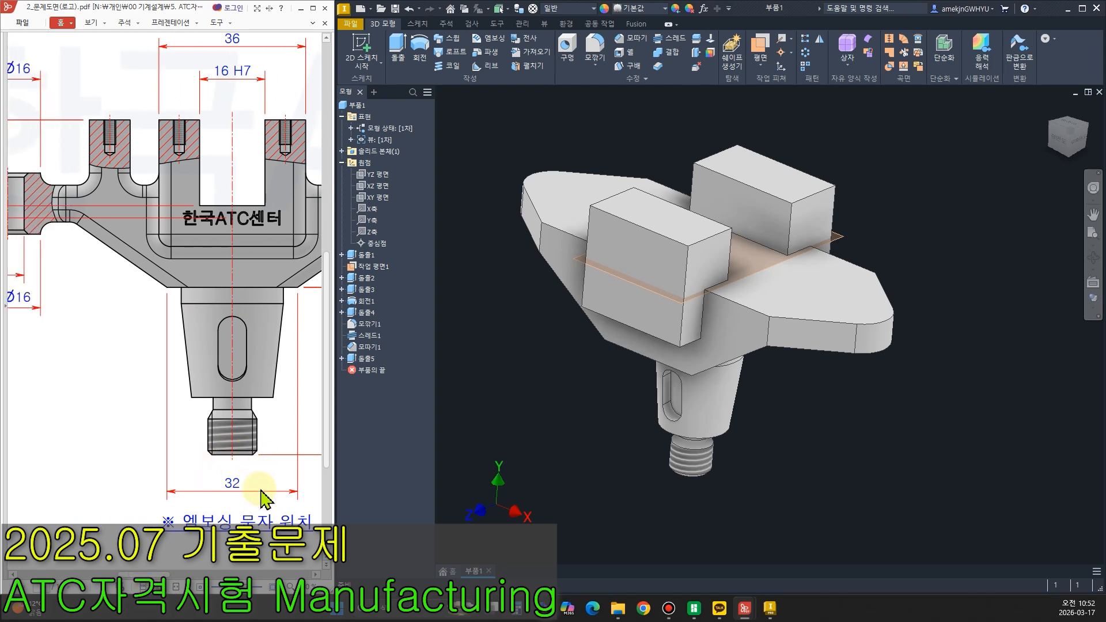
scroll(261, 496, "down", 1, "ctrl")
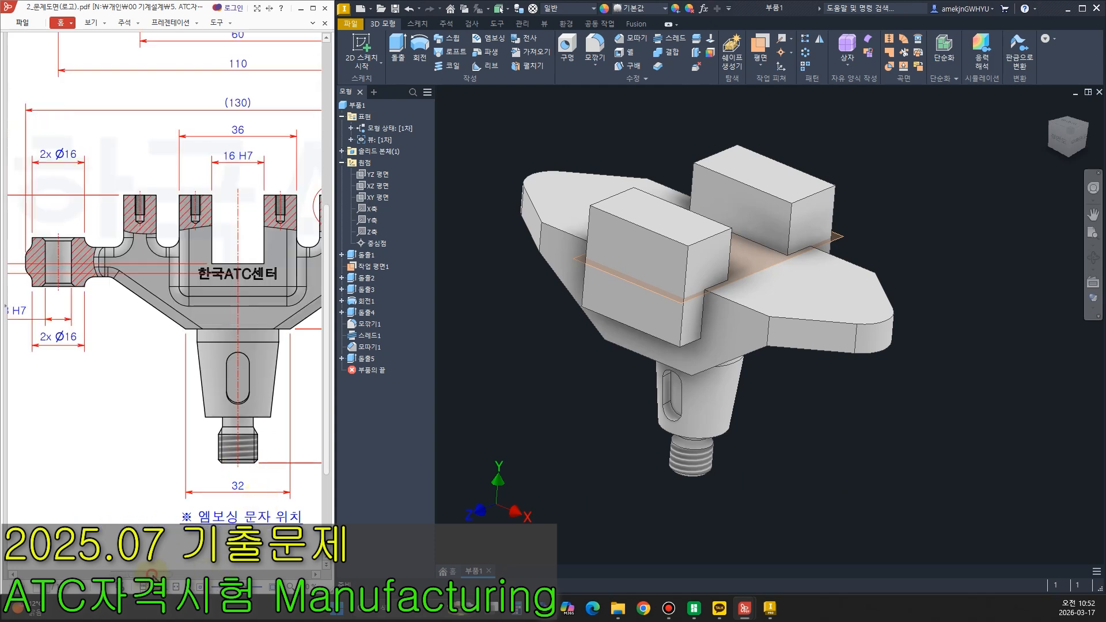
left_click_drag(153, 575, 145, 575)
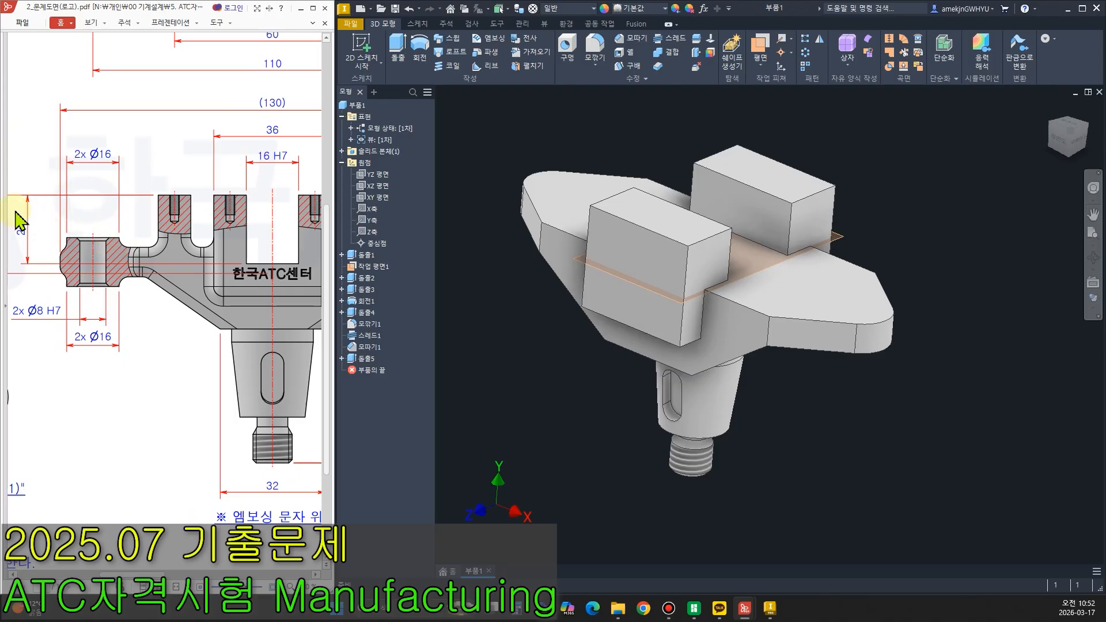
left_click(649, 267)
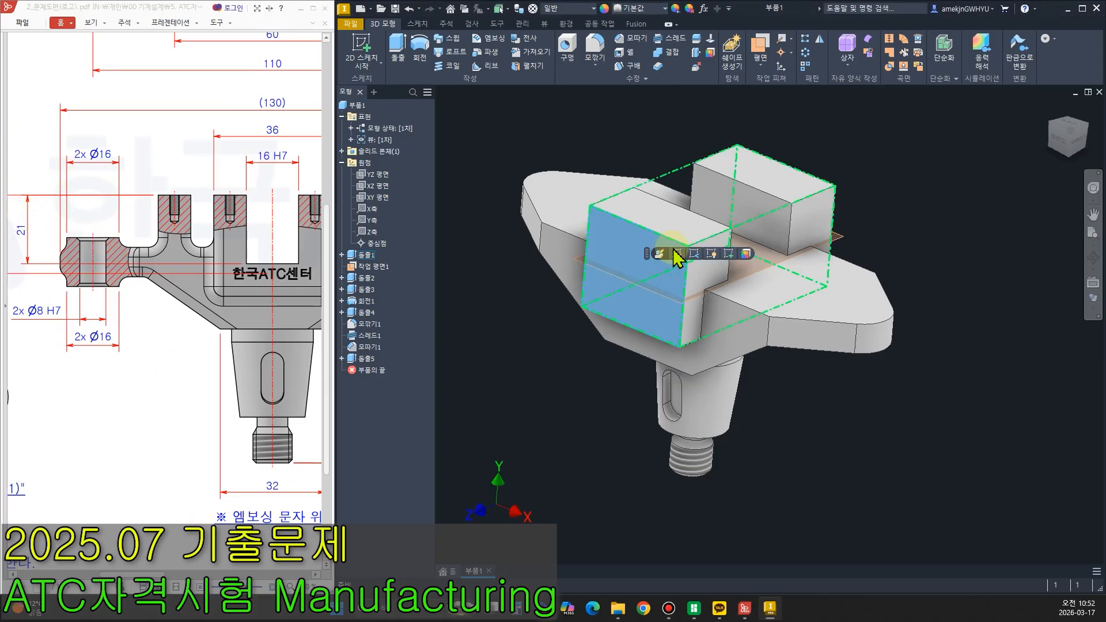
left_click(728, 253)
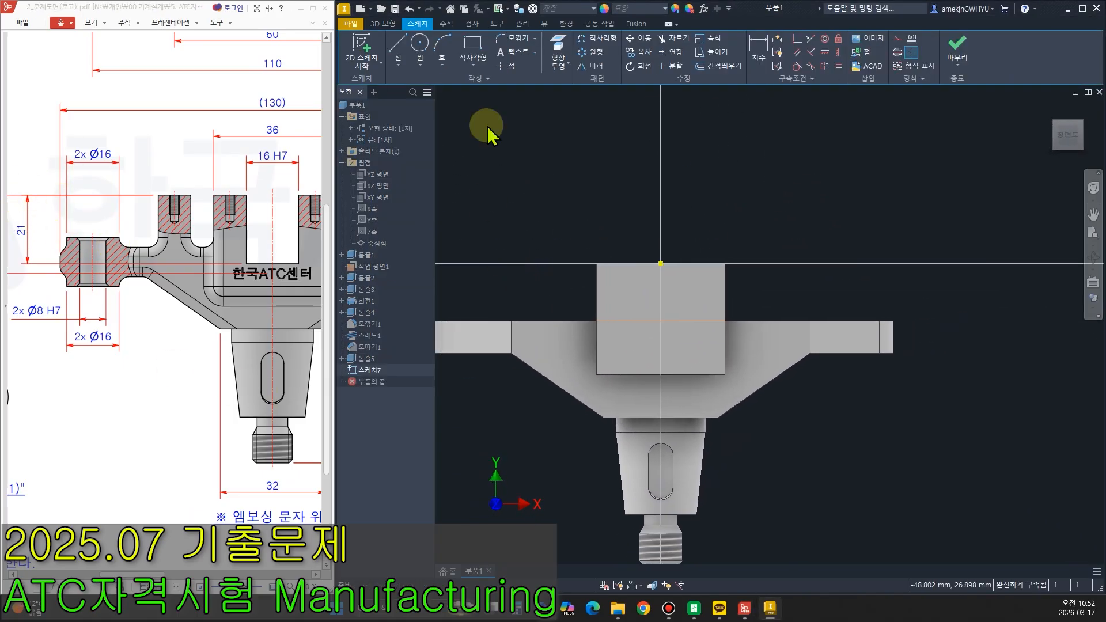
Draw a rectangle 16 mm wide and 21 mm high, attach its top edge's midpoint to the sketch origin, and finish the sketch.
left_click(481, 54)
left_click(633, 237)
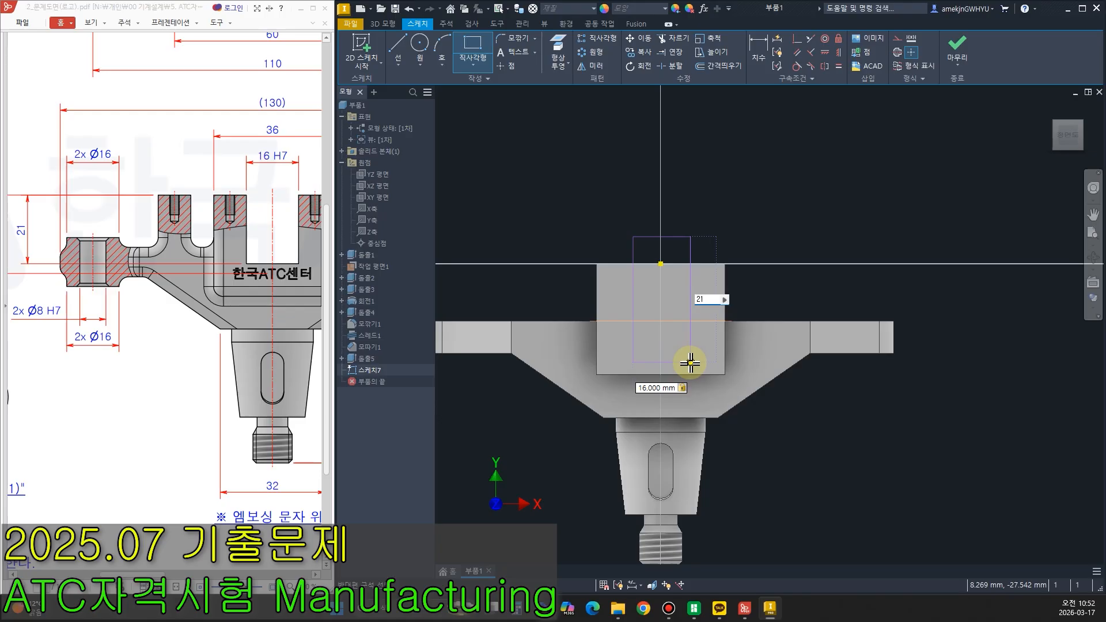
key("Return")
key("Escape")
left_click(795, 40)
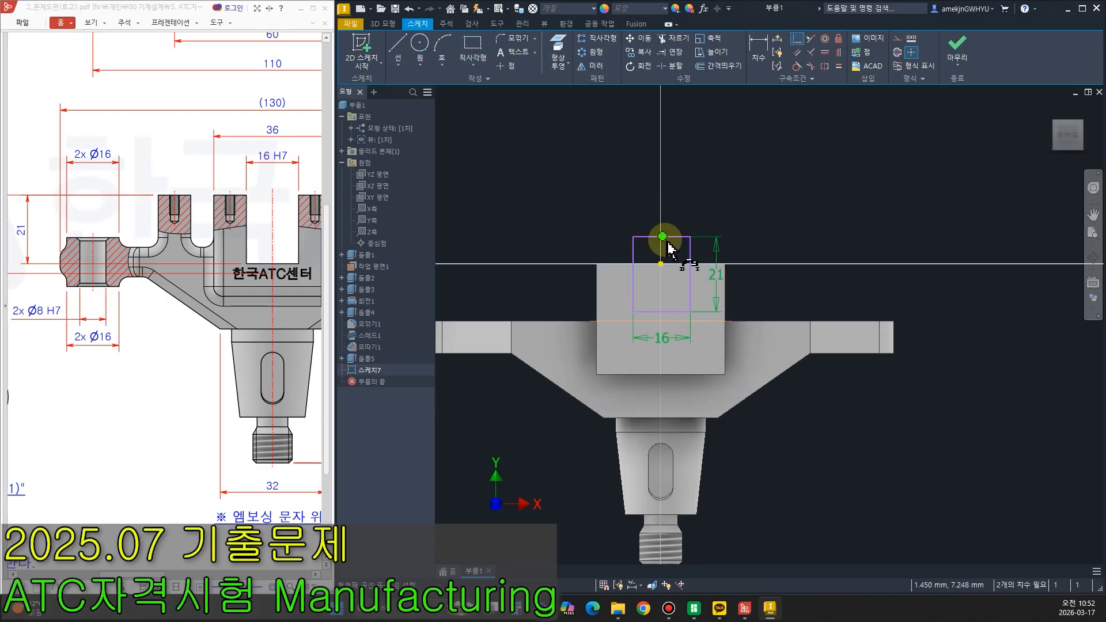
left_click(661, 263)
left_click(661, 265)
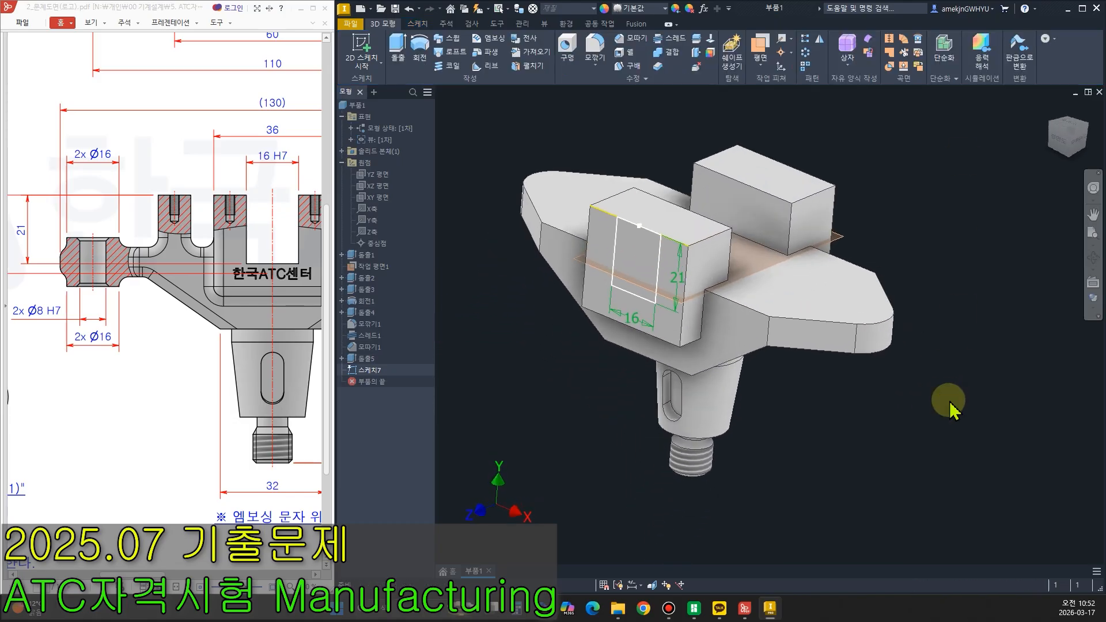
Extrude the 16 x 21 mm profile as a cut through both halves of the upper block.
left_click(399, 52)
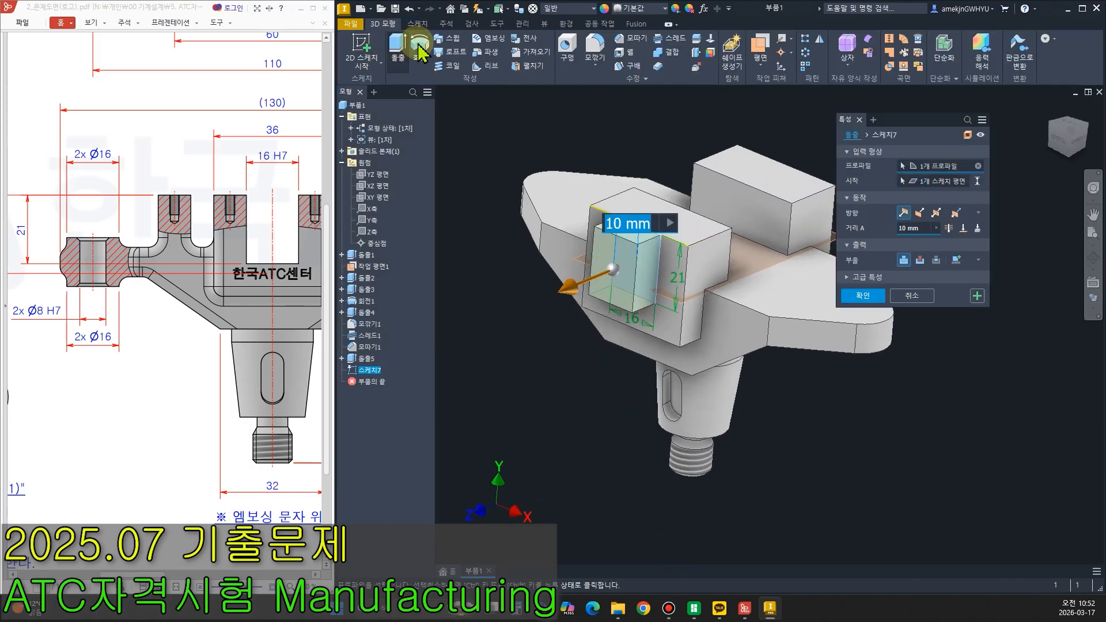
left_click(949, 229)
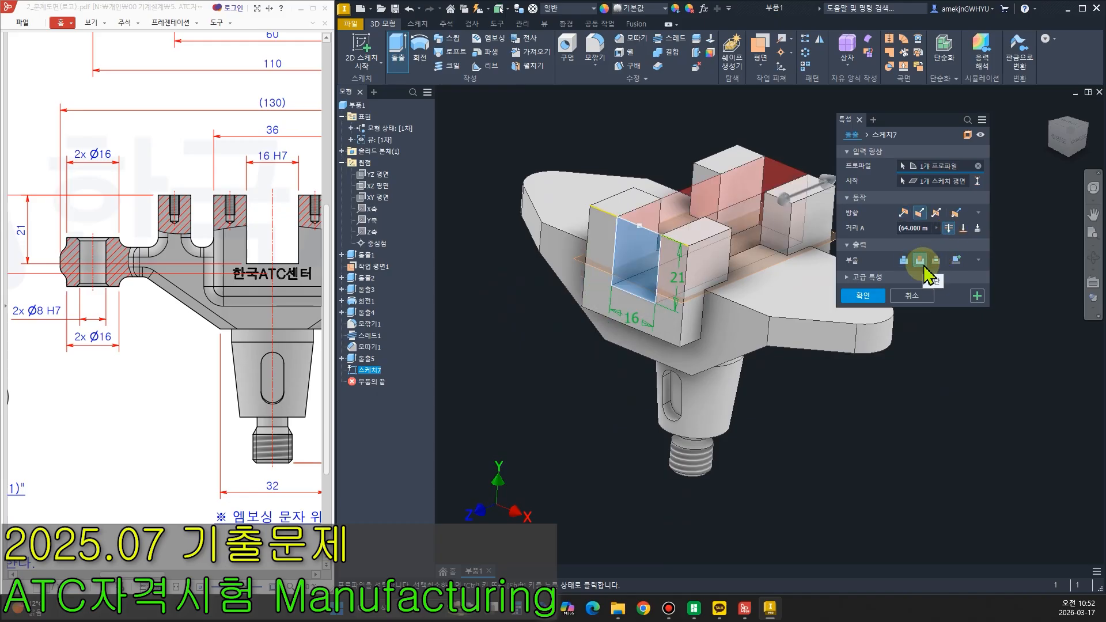
left_click(862, 296)
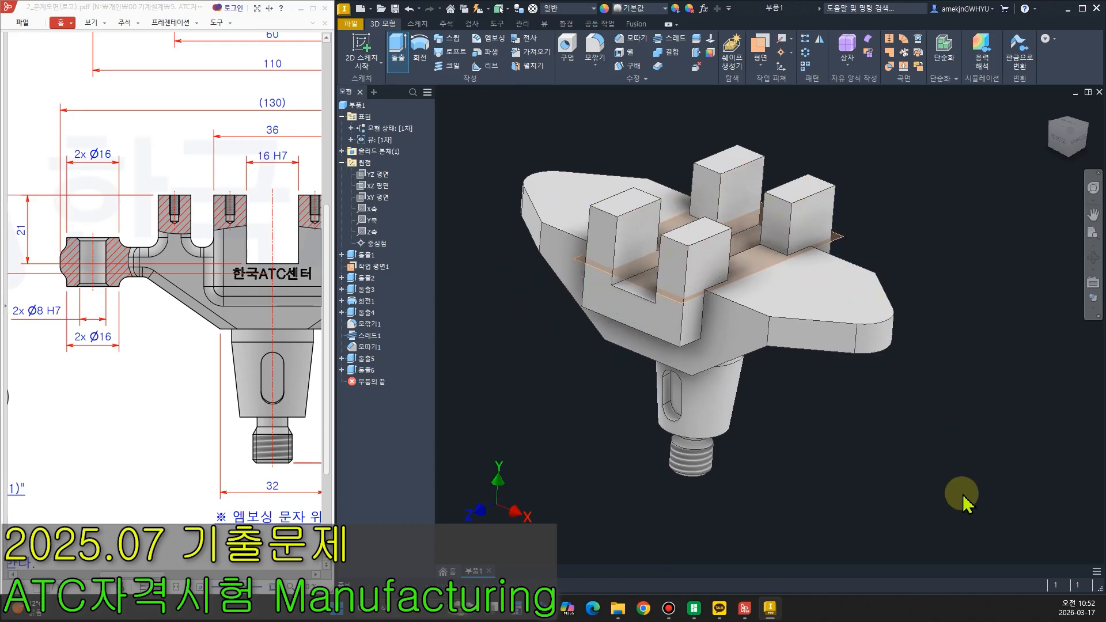
middle_click_drag(880, 455, 894, 489)
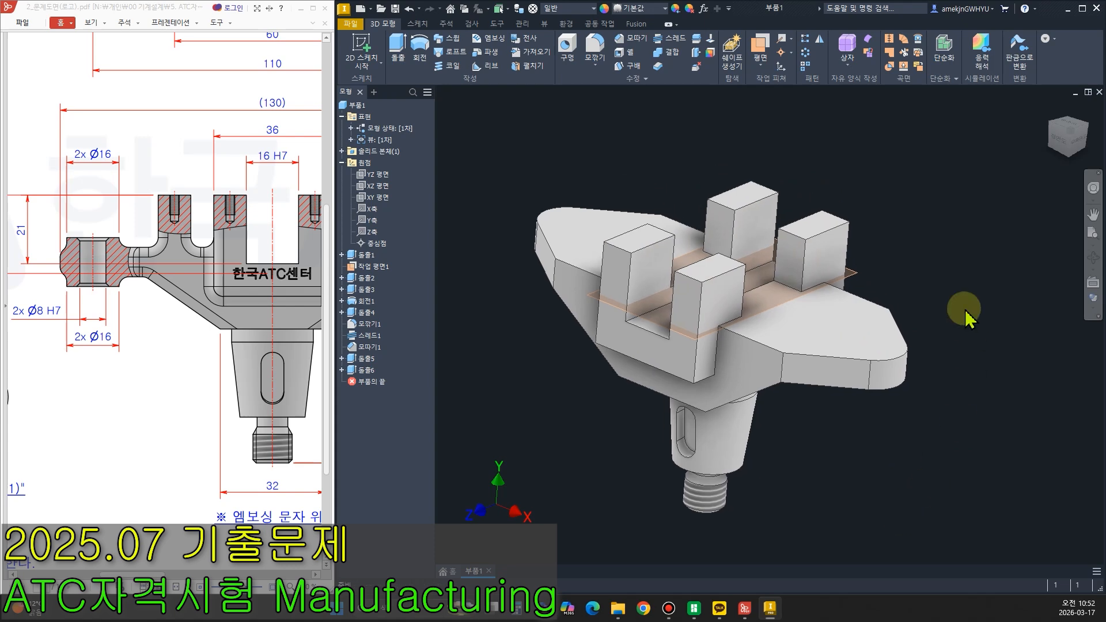
Hide the work plane that passes through the upper block's posts.
right_click(859, 276)
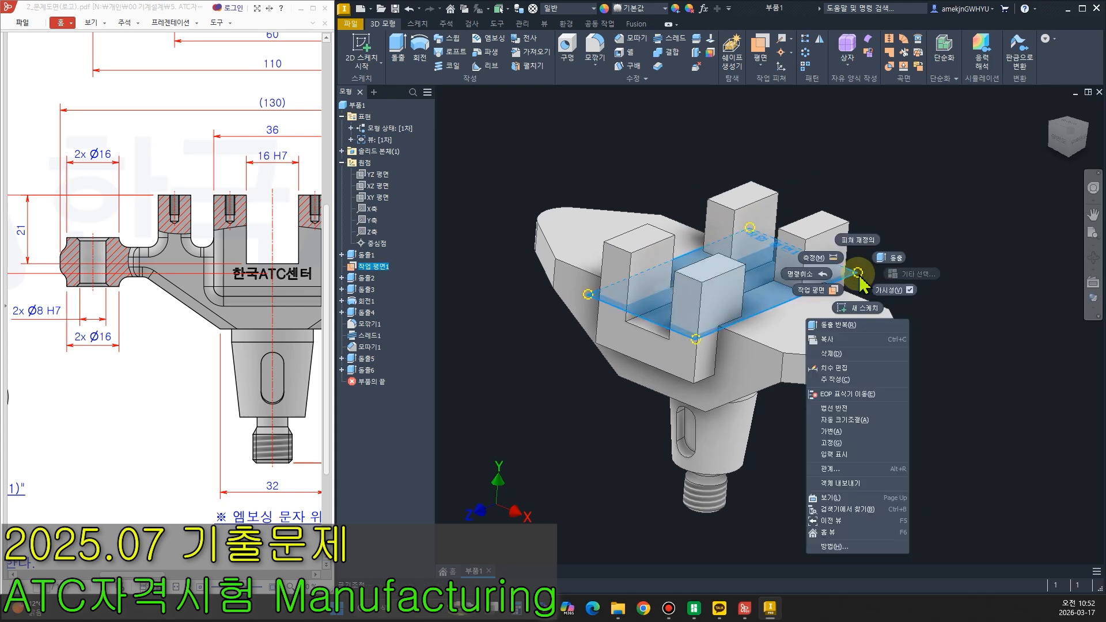
left_click(885, 293)
middle_click_drag(982, 278, 1022, 356)
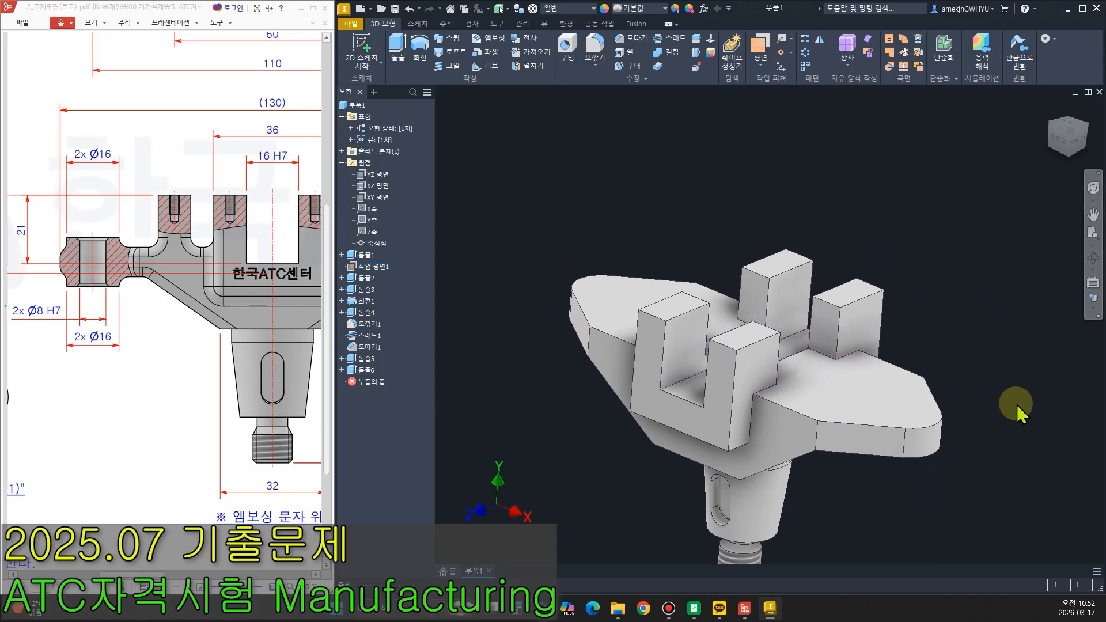
left_click_drag(557, 264, 575, 256)
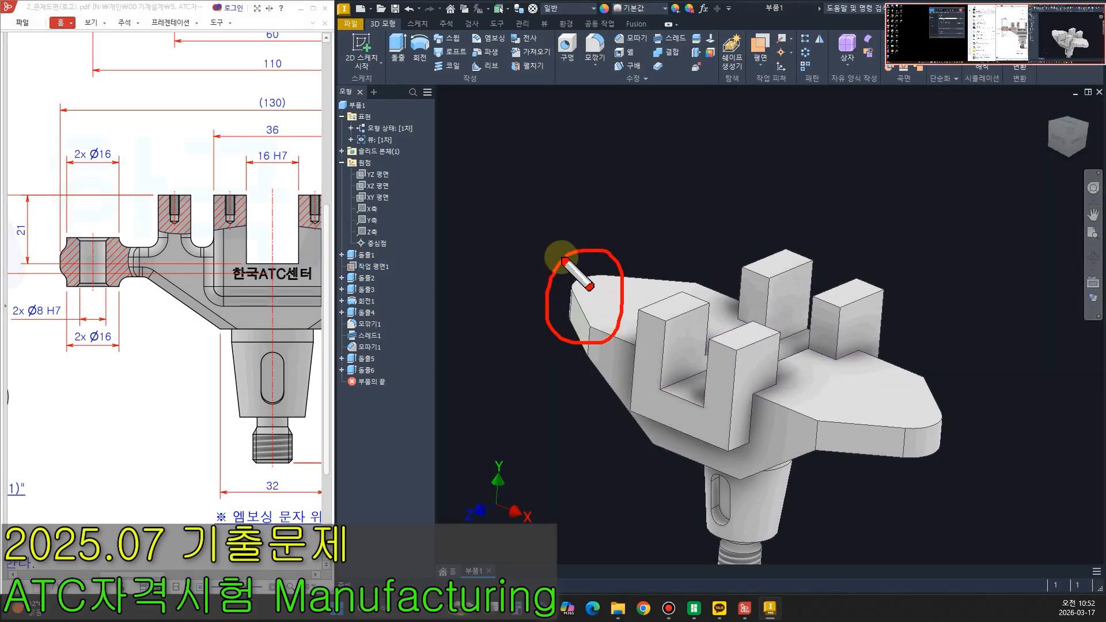
mouse_move(69, 299)
left_mouse_down()
mouse_move(148, 222)
mouse_move(87, 323)
left_mouse_up()
key("Escape")
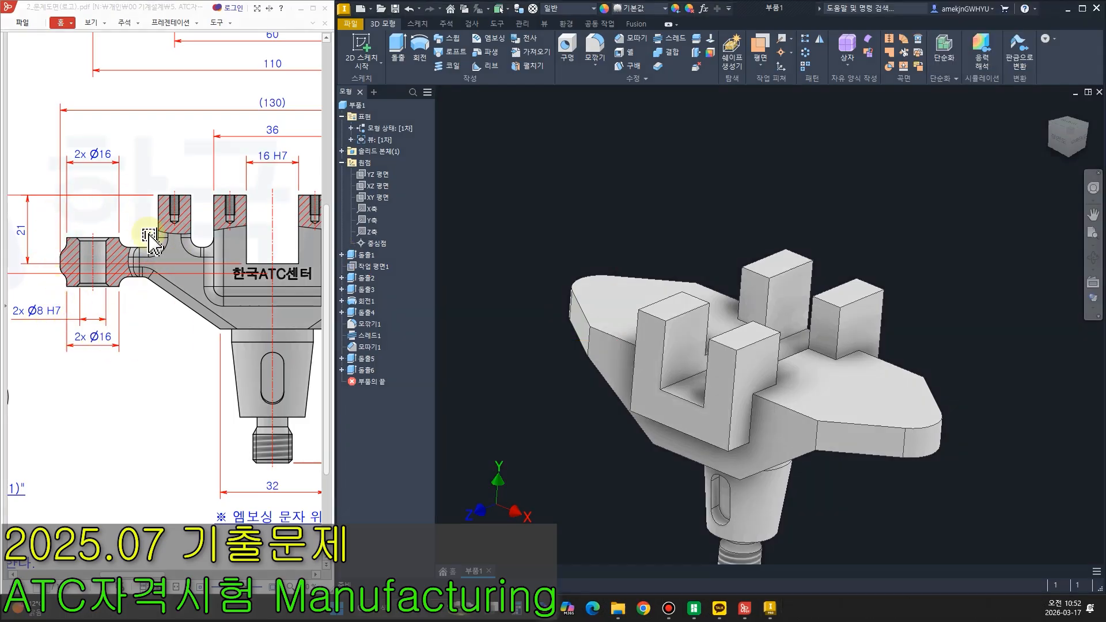
Sketch a 16 mm diameter circle on the plate's upper face, concentric with the rounded end of one arm.
left_click(614, 305)
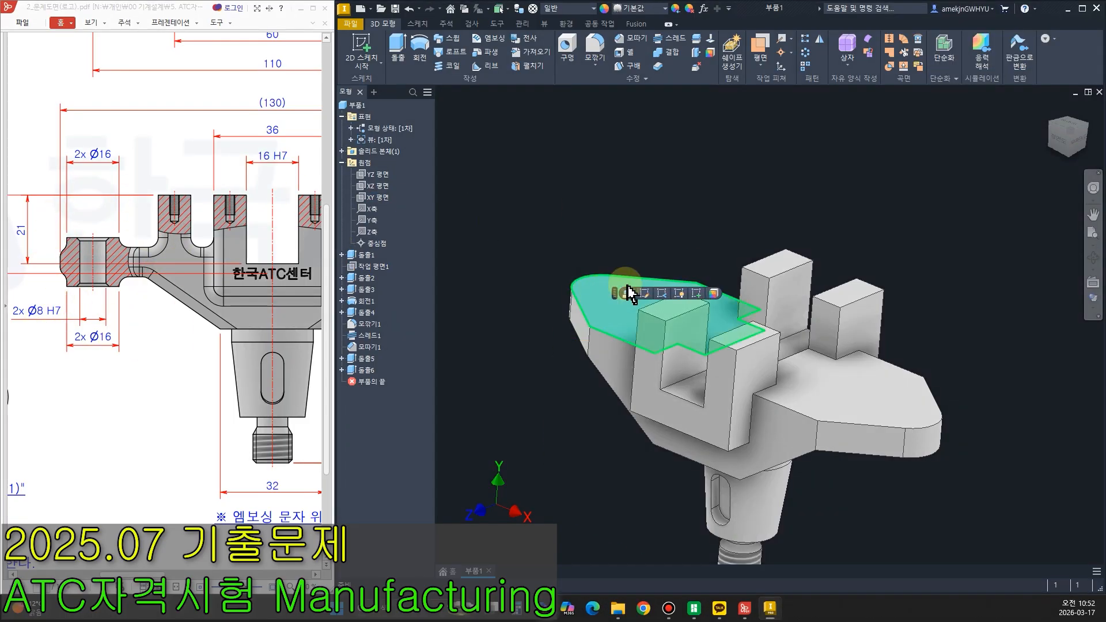
left_click(702, 301)
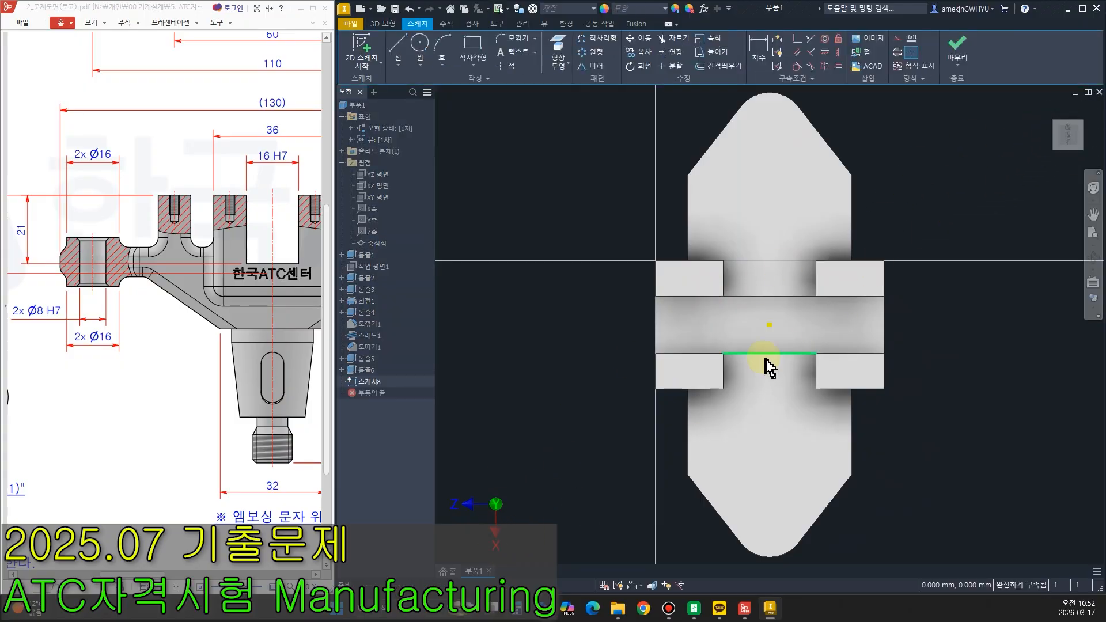
left_click(1086, 107)
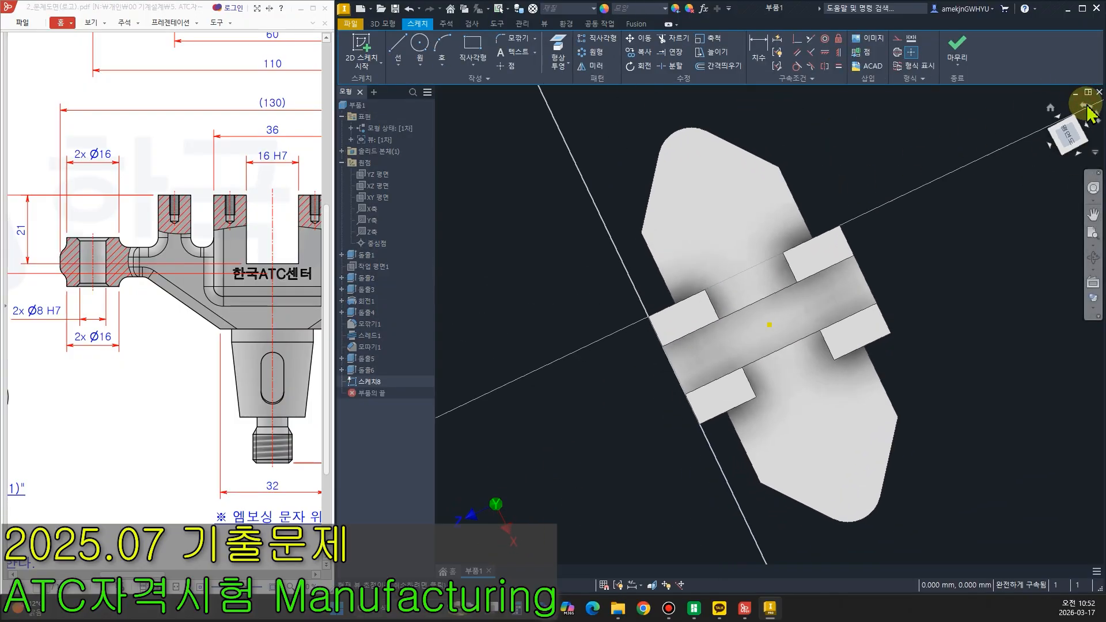
left_click(421, 43)
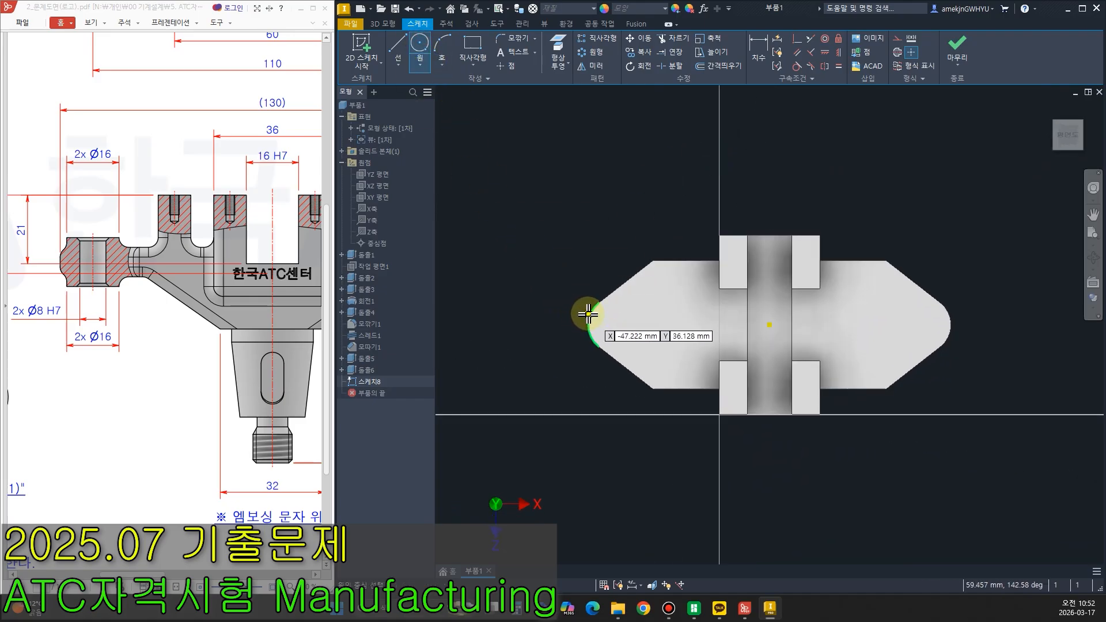
left_click(617, 325)
type("16")
key("Return")
left_click(959, 57)
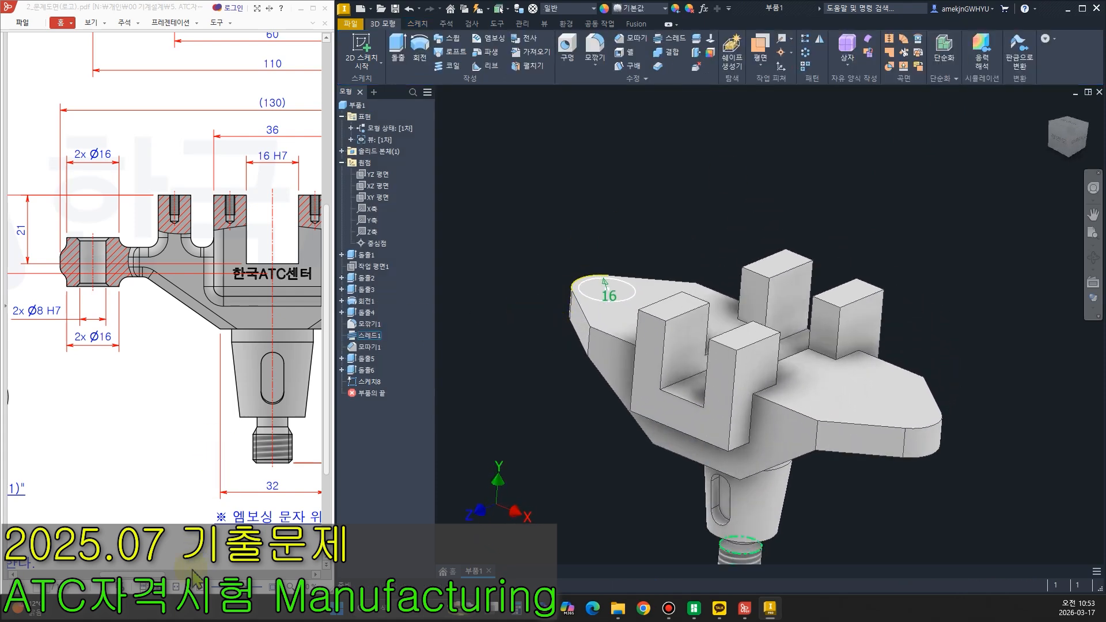
Extrude the circle asymmetrically, 3 mm upward and 9+3 mm downward, joining it to the arm as a boss.
left_click_drag(130, 576, 233, 432)
left_click_drag(237, 249, 230, 227)
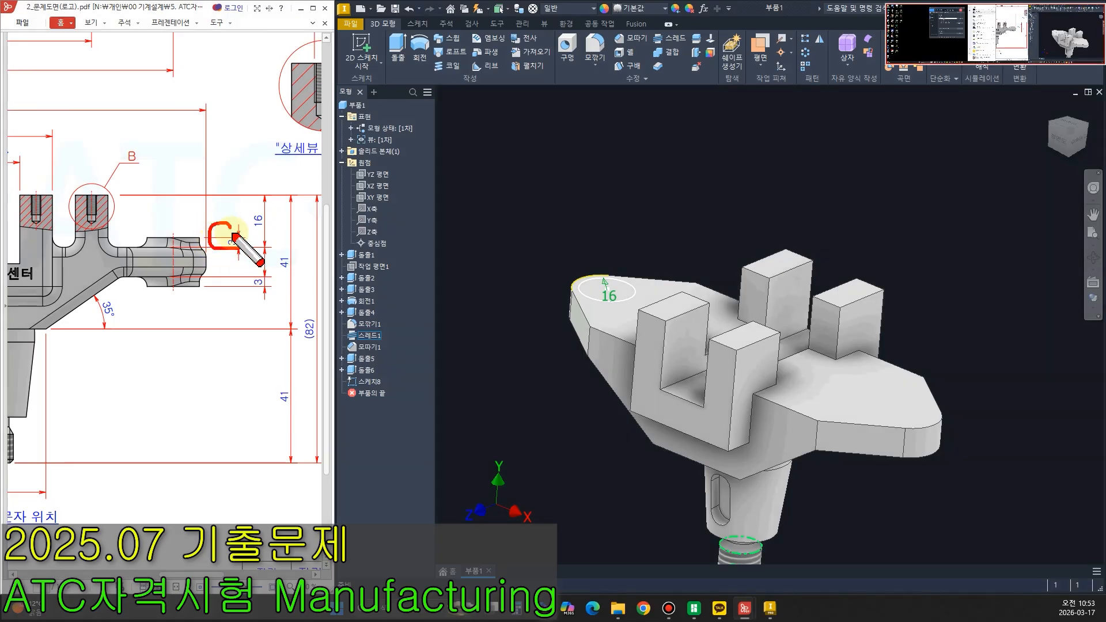
left_click(398, 50)
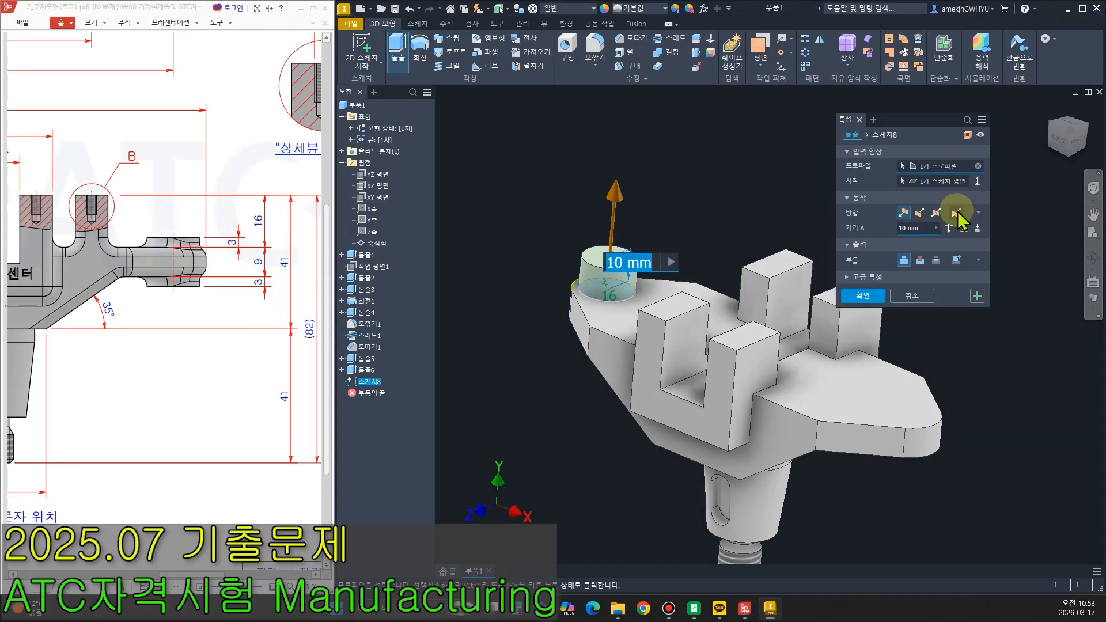
left_click(957, 213)
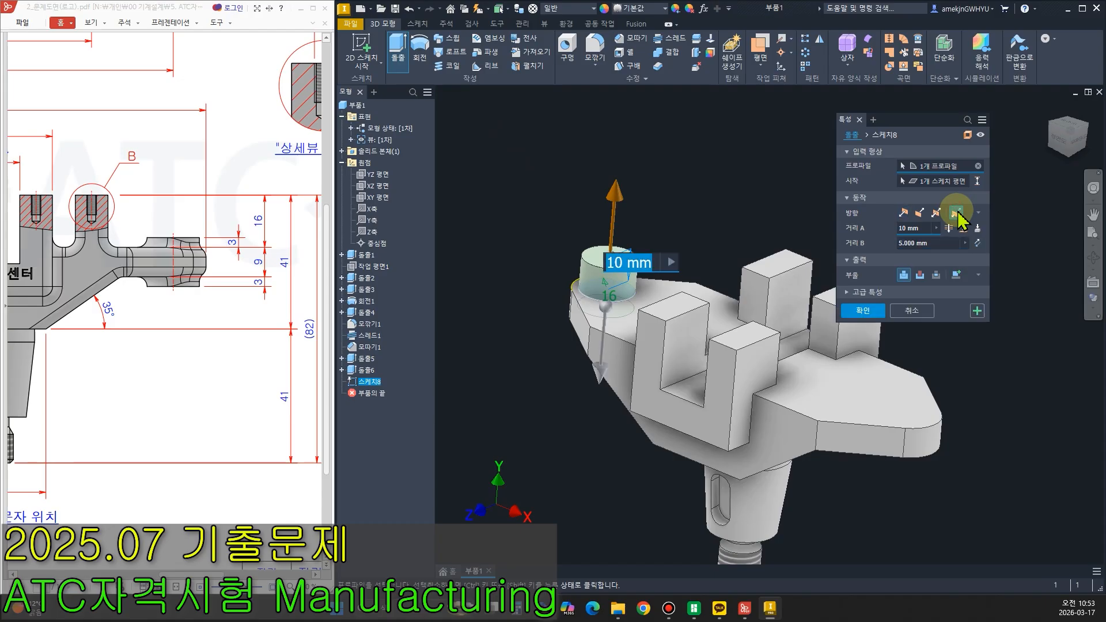
left_click(922, 228)
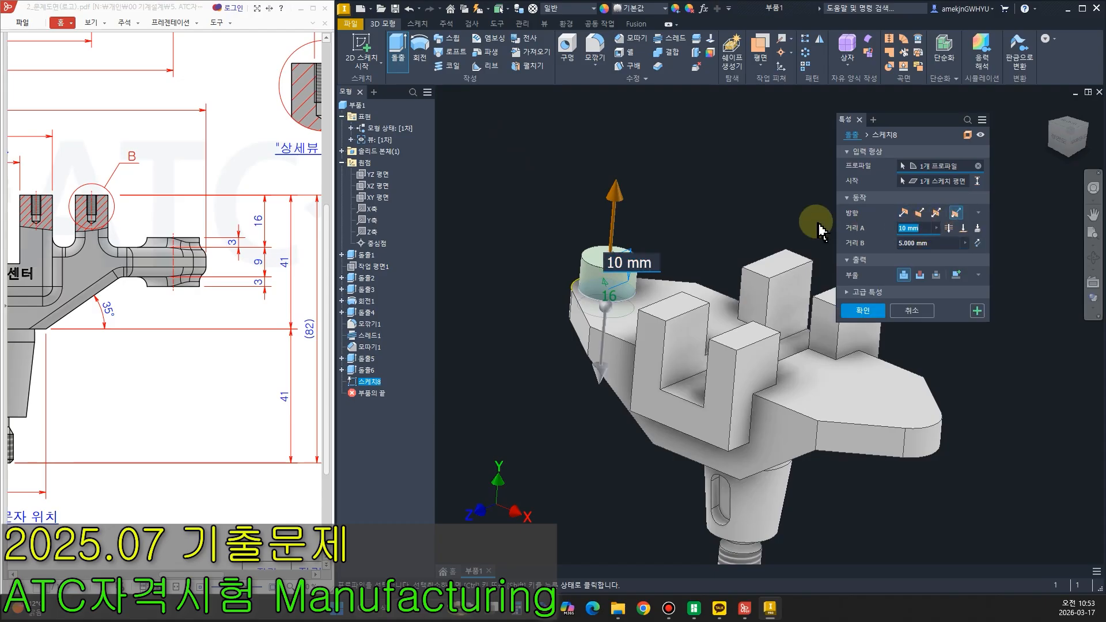
type("3")
left_click(925, 242)
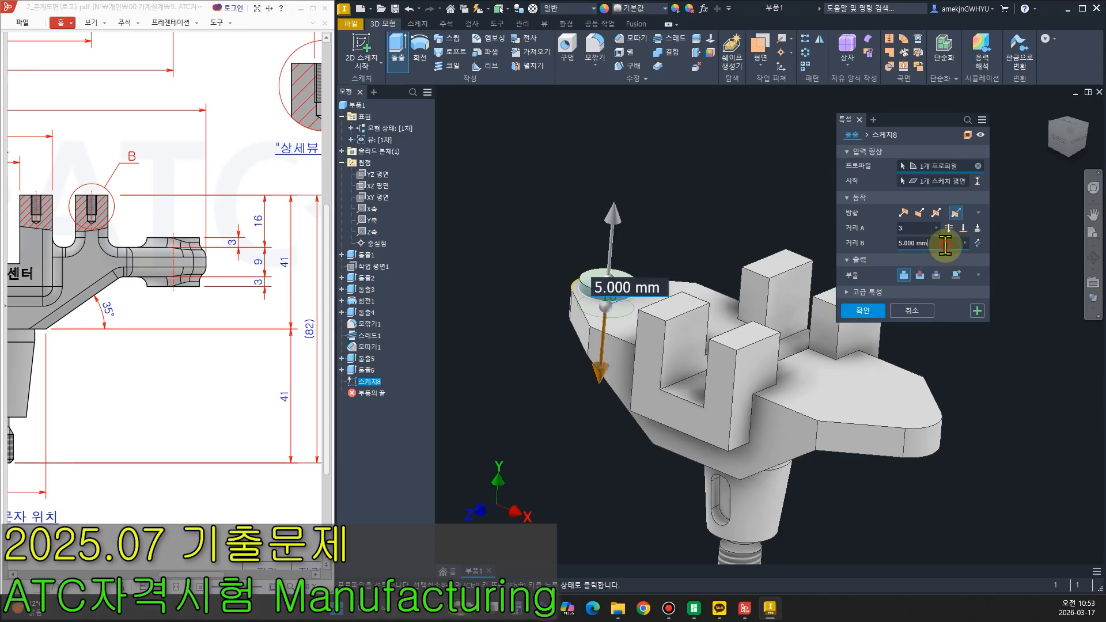
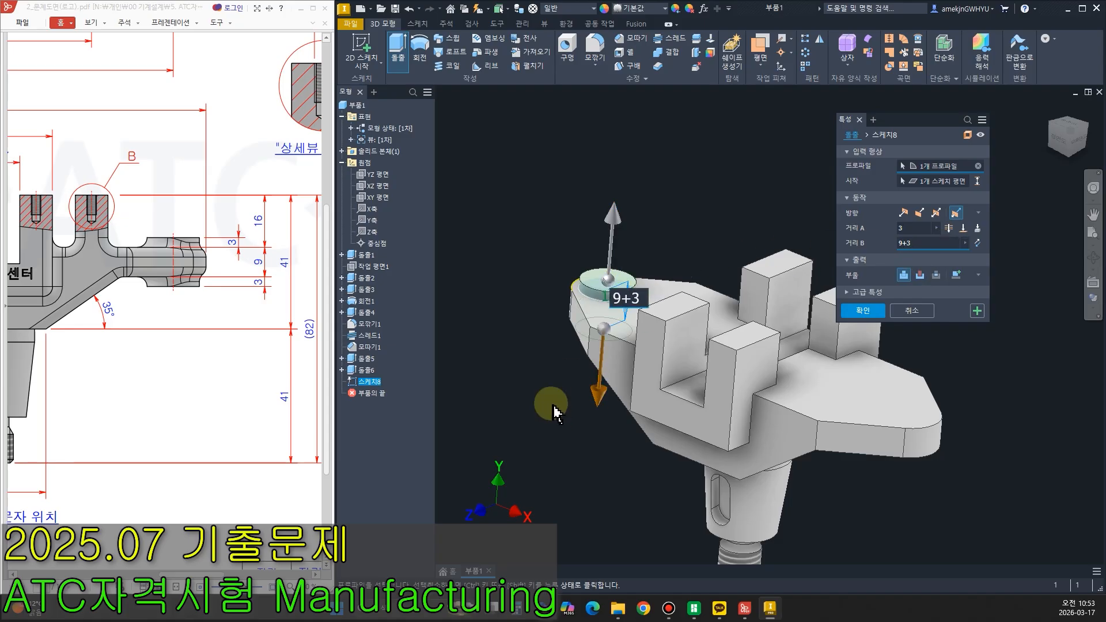
middle_click_drag(550, 451, 585, 447, "shift")
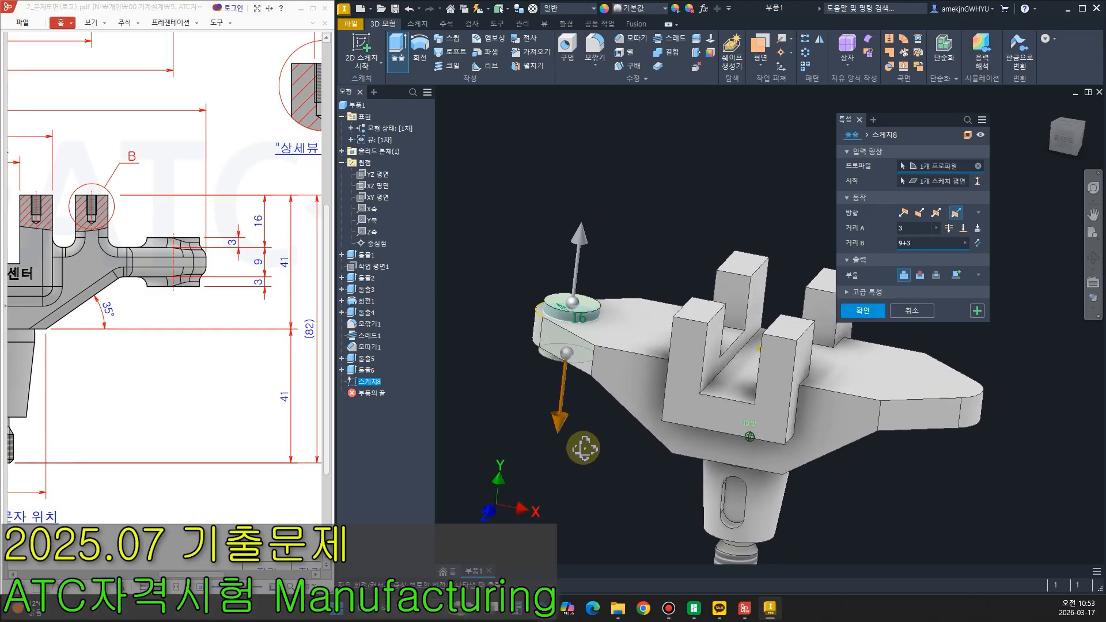
left_click(863, 311)
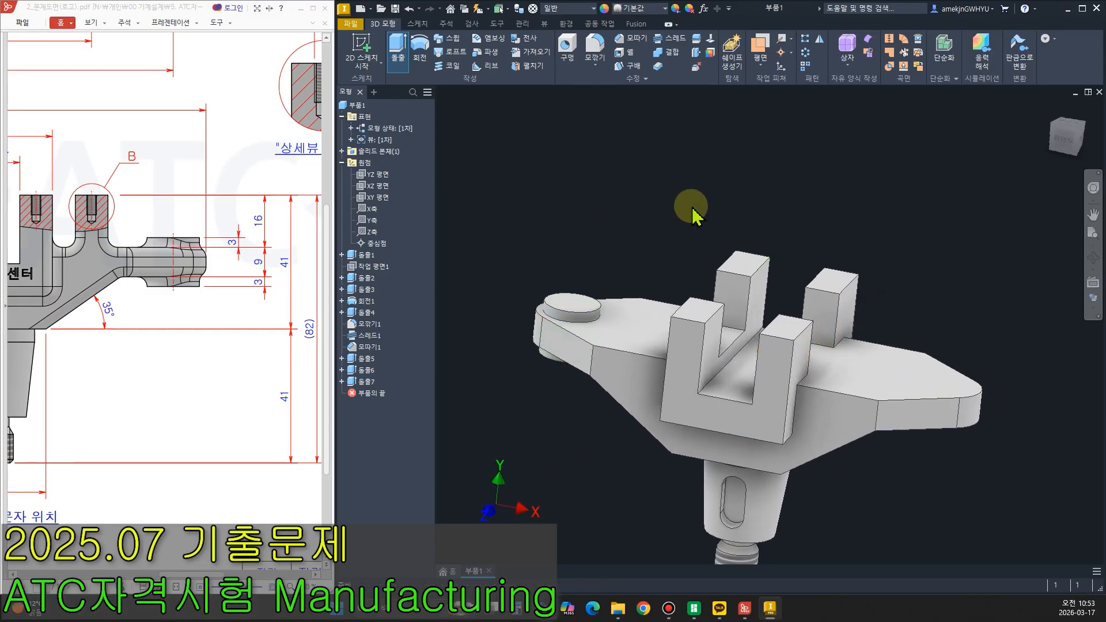
Cut a simple 8 mm diameter hole through all, concentric with the boss on the arm end.
middle_click_drag(652, 223, 659, 250, "shift")
left_click(566, 48)
left_click_drag(217, 576, 137, 580)
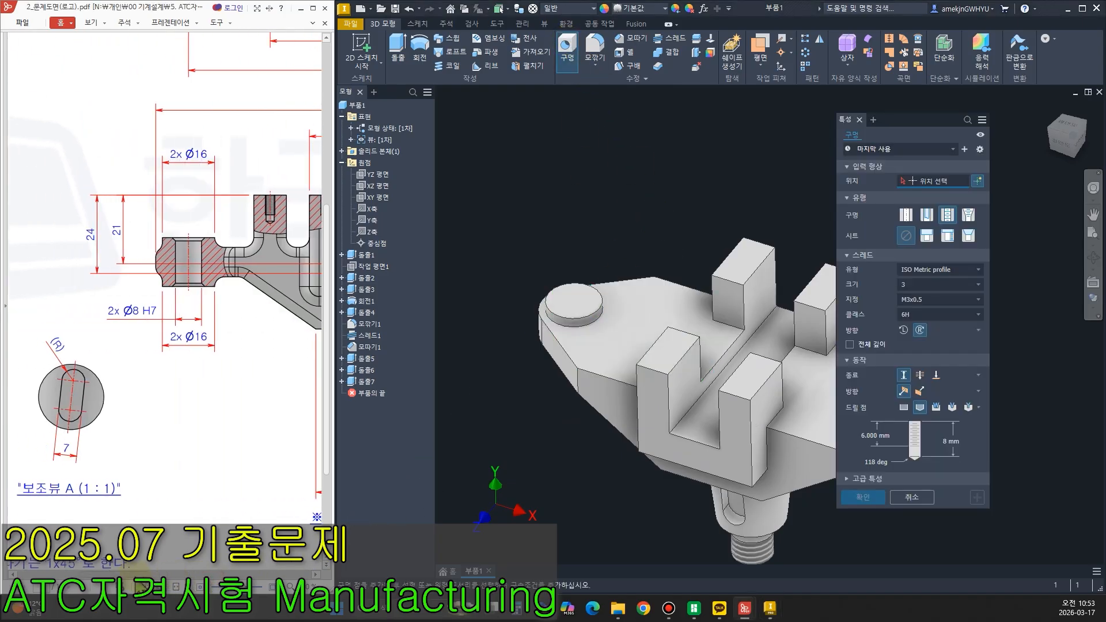
left_click(565, 294)
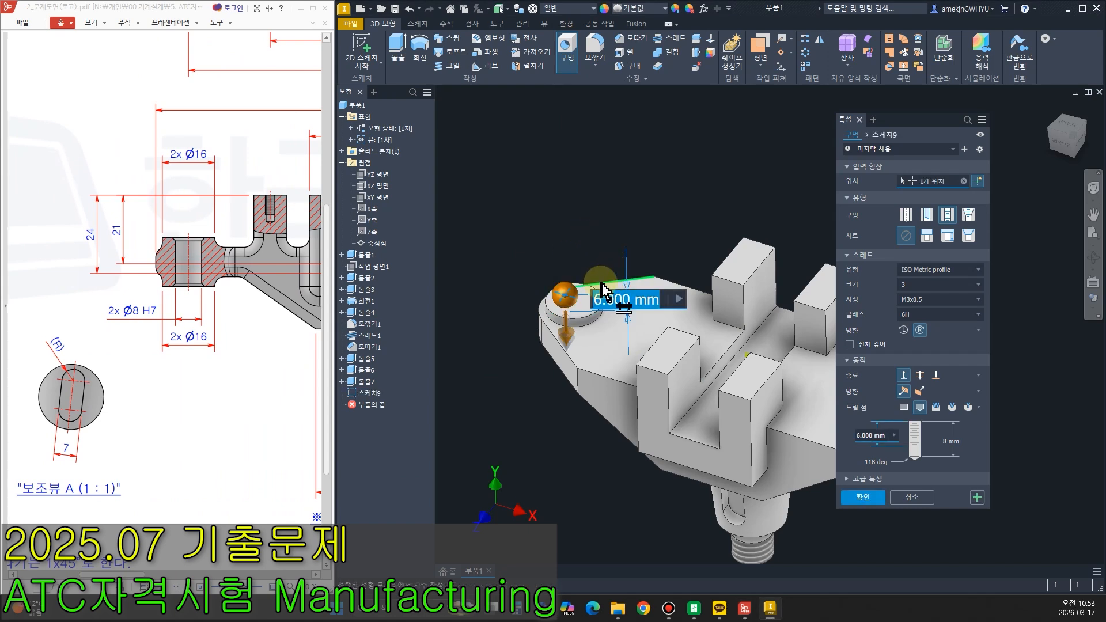
left_click(562, 299)
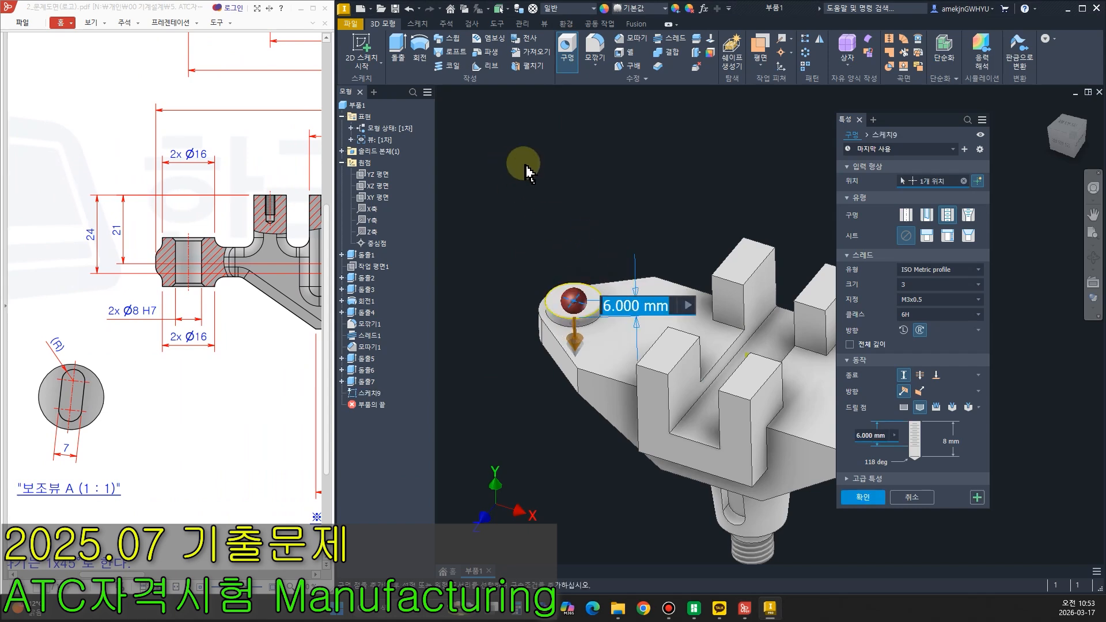
type("8")
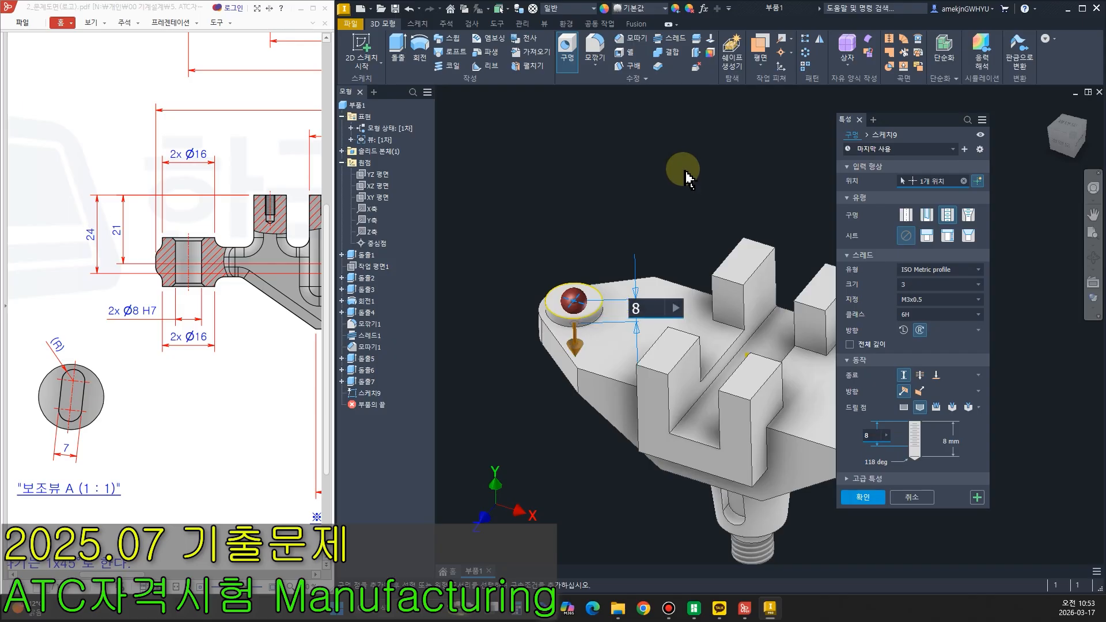
left_click(922, 375)
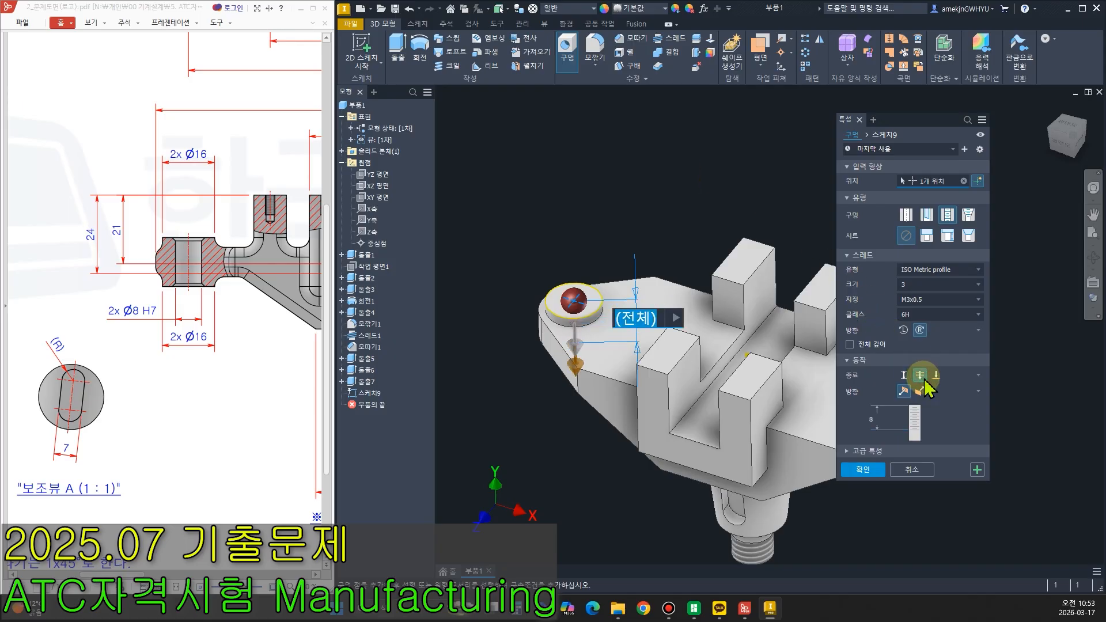
left_click(906, 218)
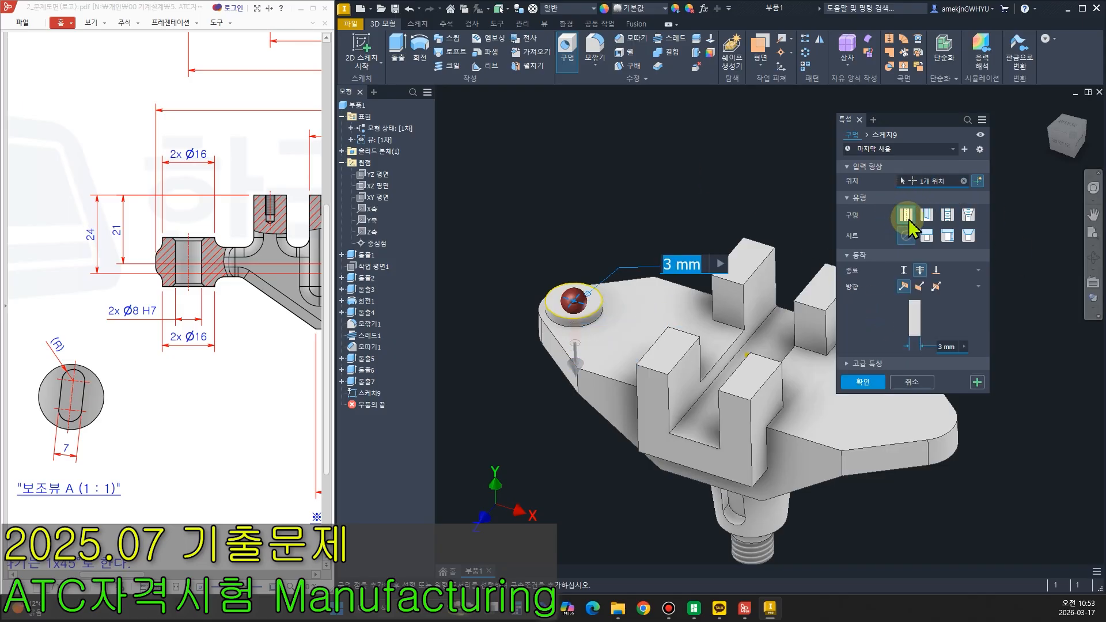
left_click(948, 345)
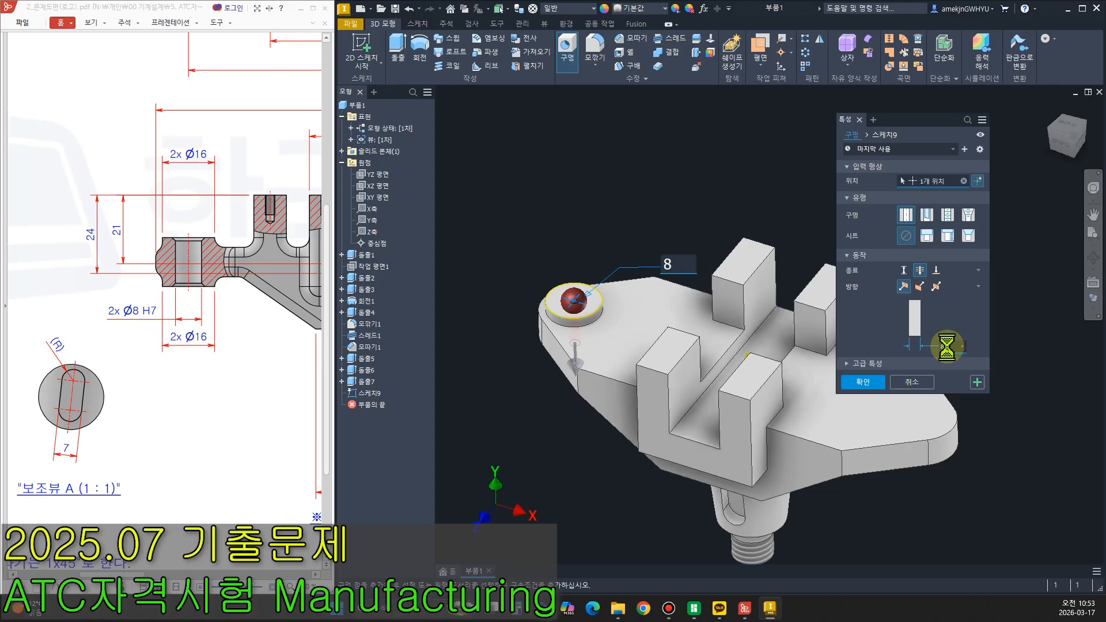
key("Return")
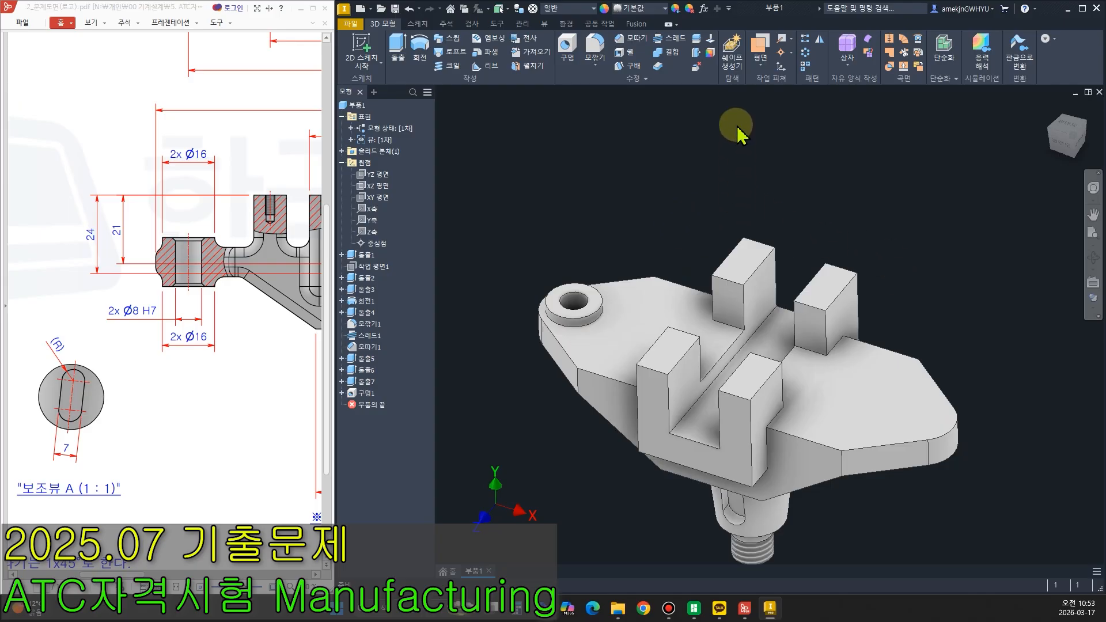
Chamfer the upper and lower edges of the boss hole with a distance of 1 mm.
left_click(631, 38)
left_click(585, 299)
middle_click_drag(556, 419, 570, 368, "shift")
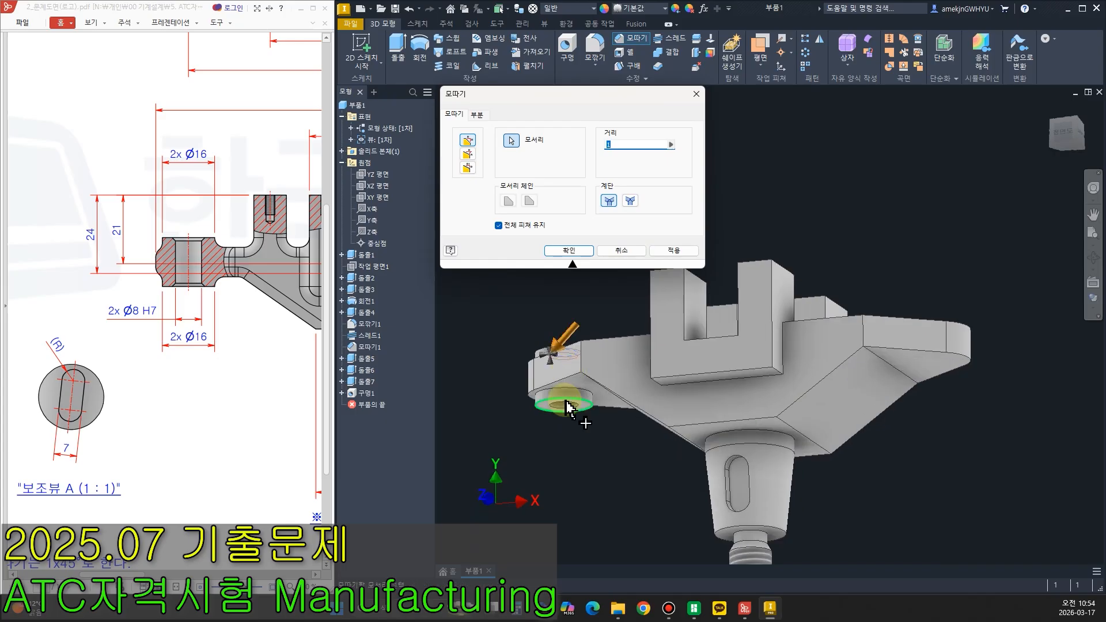
left_click(570, 252)
middle_click_drag(617, 267, 612, 287, "shift")
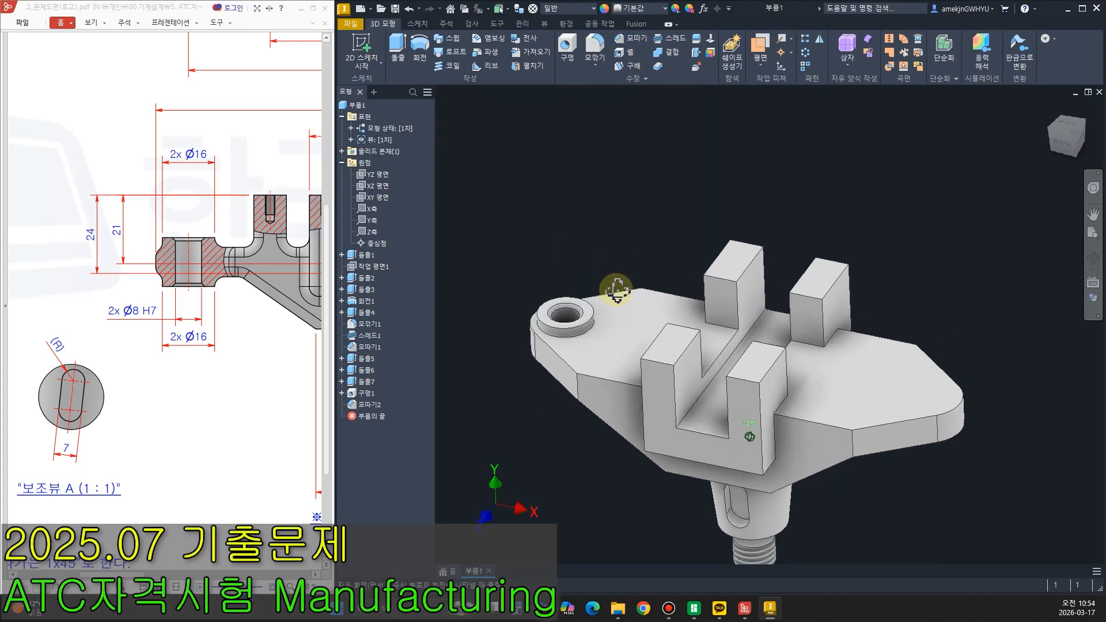
Mirror the boss extrusion, its hole and the hole chamfer across the YZ plane onto the opposite arm.
left_click(821, 40)
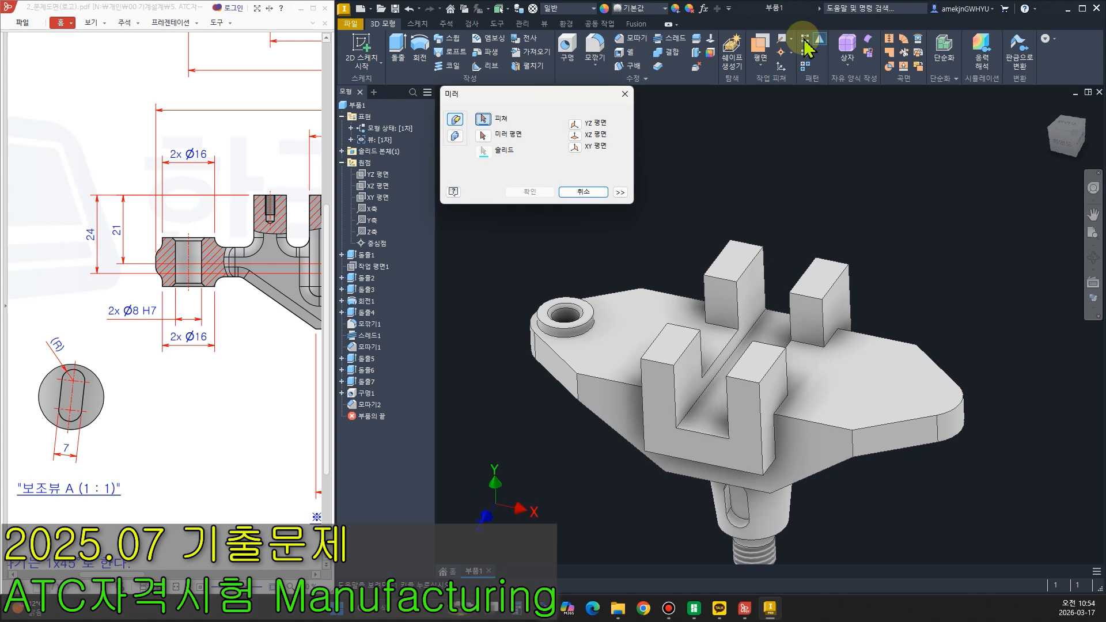
left_click(367, 381)
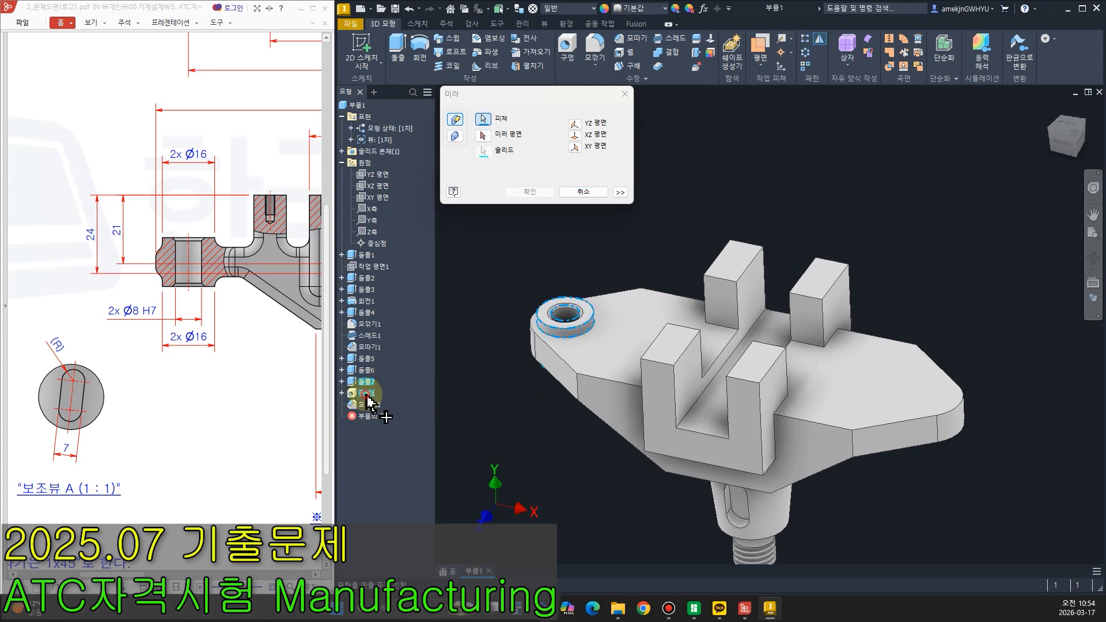
left_click(369, 395)
left_click(372, 405)
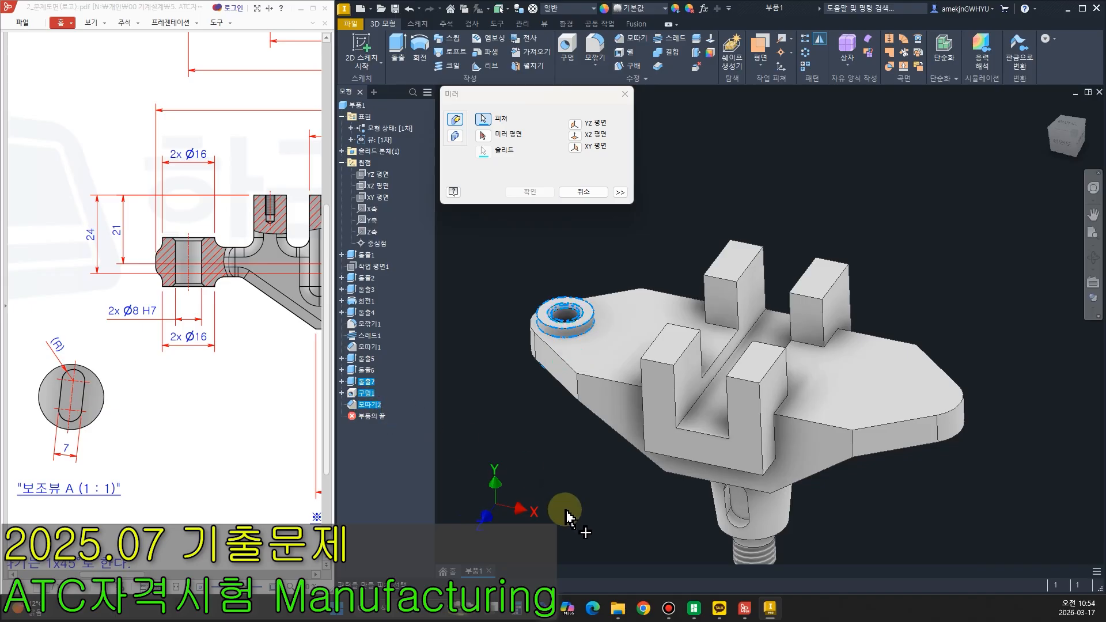
left_click(573, 125)
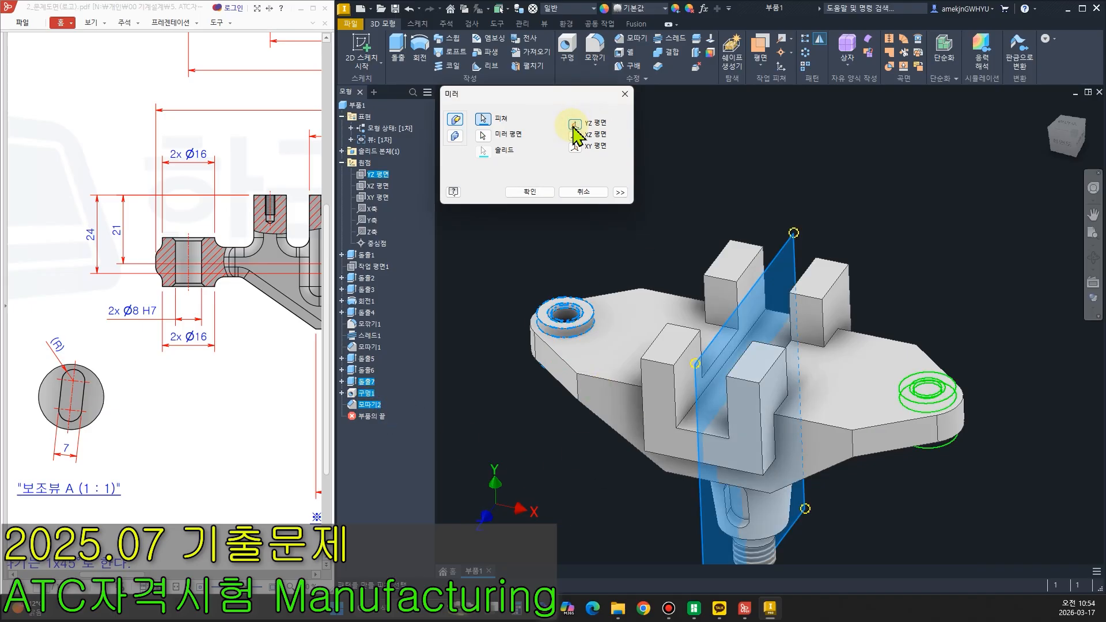
left_click(516, 195)
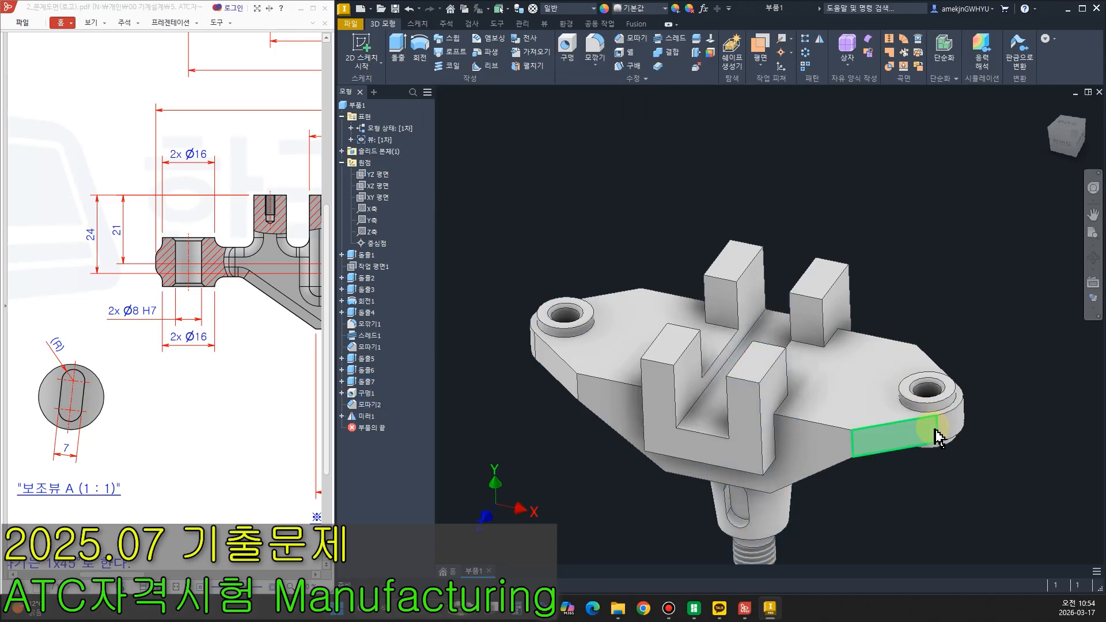
Examine the PDF drawing's top view for the positions and dimensions of the small square posts along the plate's edges.
mouse_move(945, 501)
middle_mouse_down("shift")
mouse_move(921, 412)
mouse_move(926, 504)
middle_mouse_up("shift")
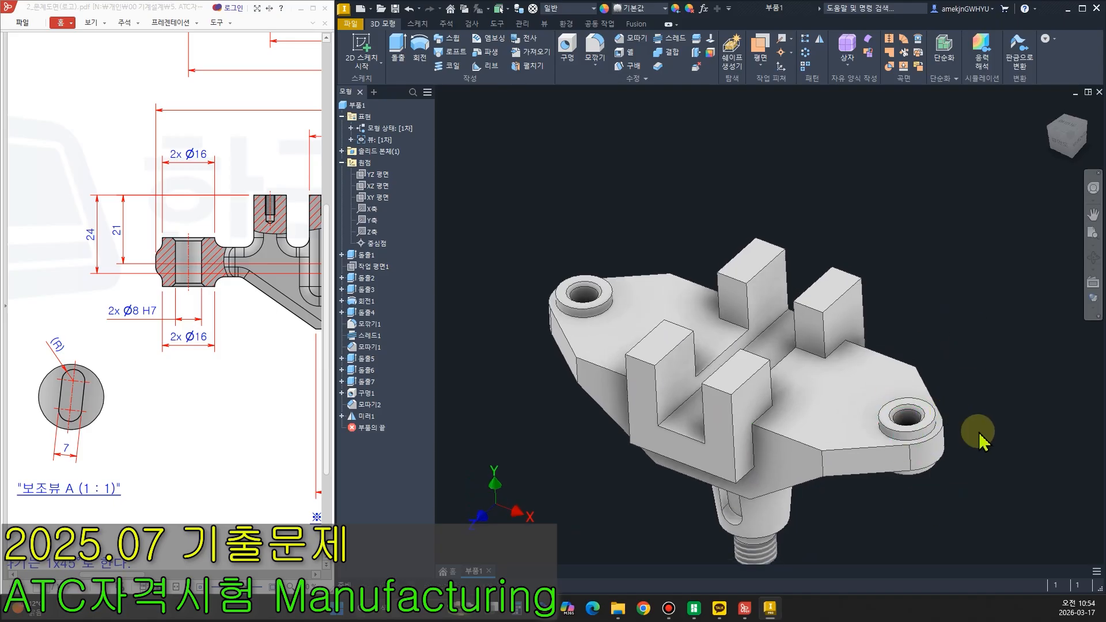
middle_click_drag(990, 489, 996, 489, "shift")
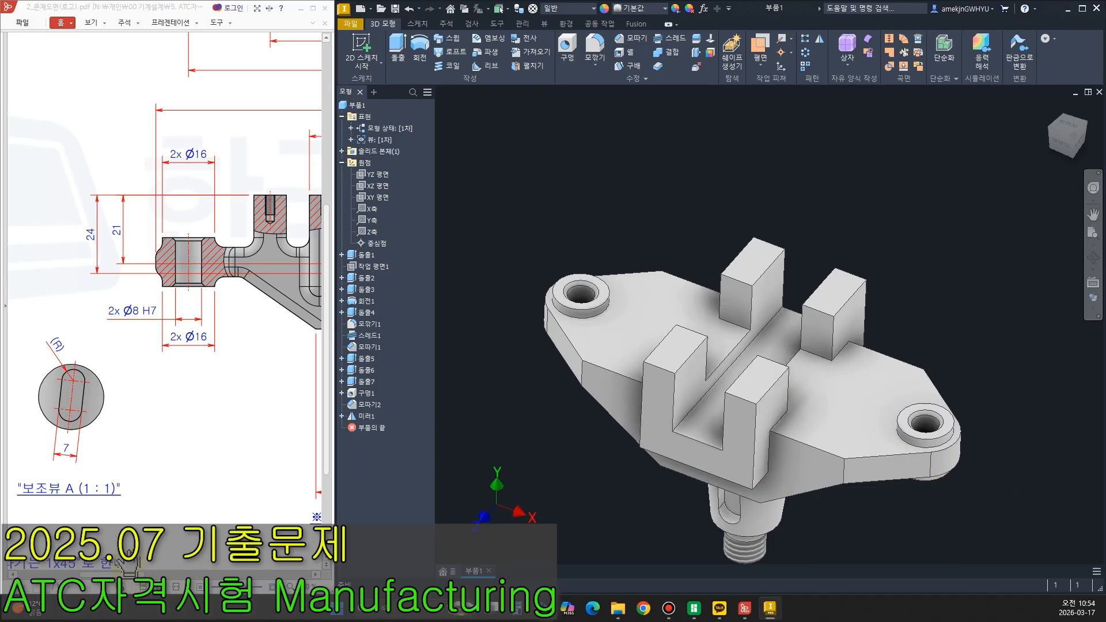
scroll(81, 440, "down", 5, "ctrl")
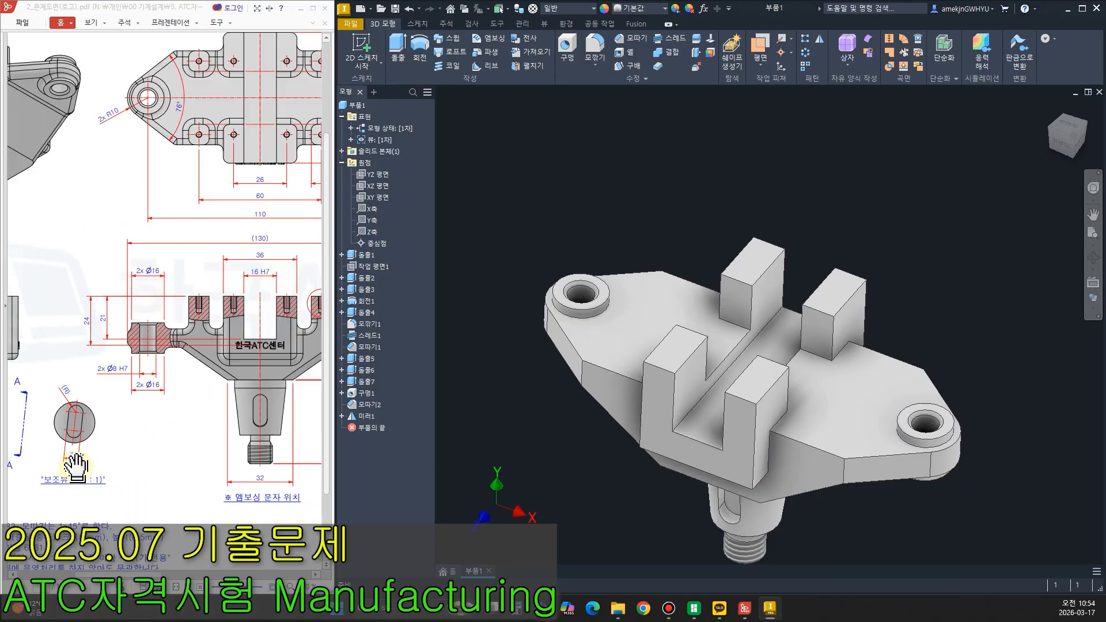
key("ctrl+2")
mouse_move(171, 106)
left_mouse_down()
mouse_move(133, 71)
mouse_move(187, 125)
mouse_move(161, 164)
left_mouse_up()
left_click_drag(297, 132, 284, 143)
left_click_drag(288, 68, 283, 97)
key("Escape")
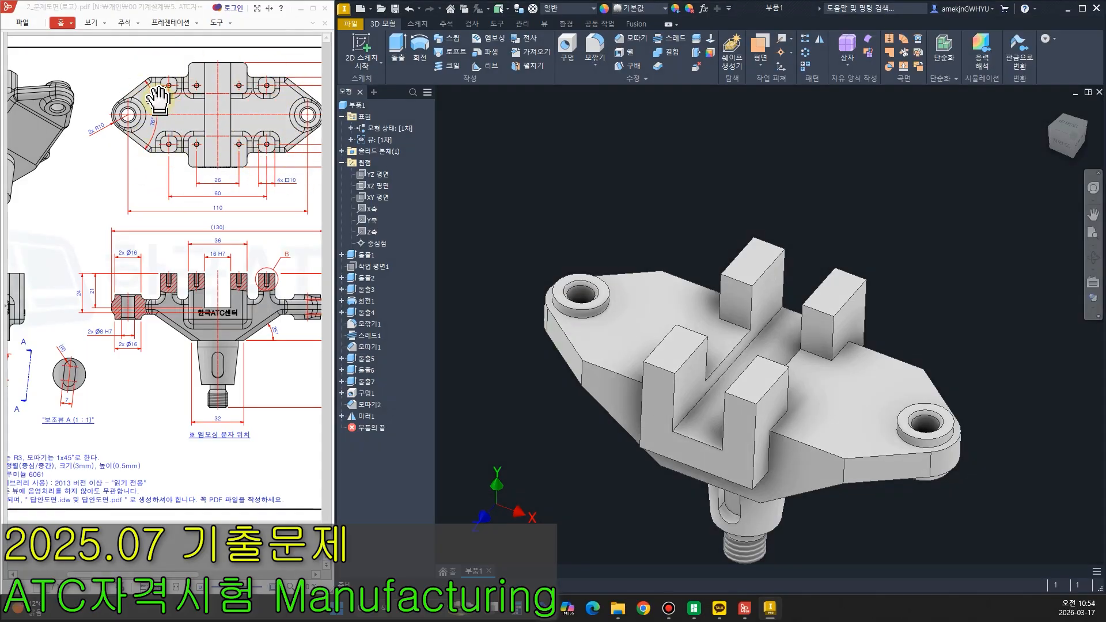
key("ctrl+2")
mouse_move(170, 86)
left_mouse_down()
mouse_move(268, 83)
mouse_move(171, 86)
mouse_move(233, 150)
mouse_move(278, 76)
left_mouse_up()
key("Escape")
key("ctrl+2")
mouse_move(139, 78)
left_mouse_down()
mouse_move(264, 85)
mouse_move(295, 157)
left_mouse_up()
key("Escape")
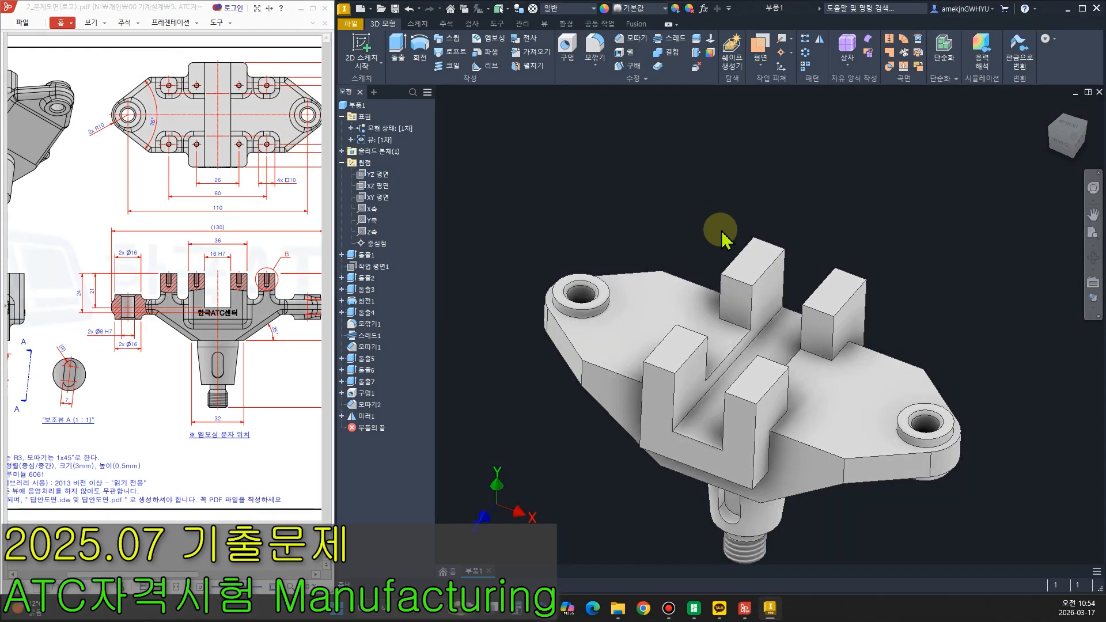
Start a sketch on the plate's upper face and draw a 10 mm by 10 mm square at its rear-left edge.
left_click(738, 295)
left_click(769, 284)
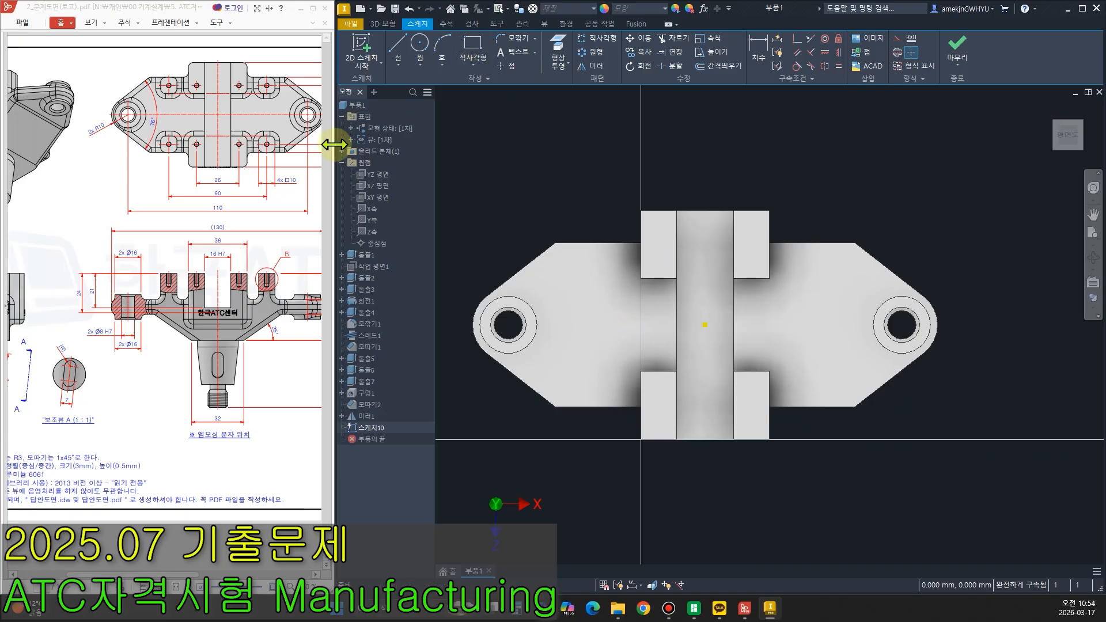
mouse_move(294, 193)
left_mouse_down()
mouse_move(231, 147)
mouse_move(300, 156)
mouse_move(272, 189)
left_mouse_up()
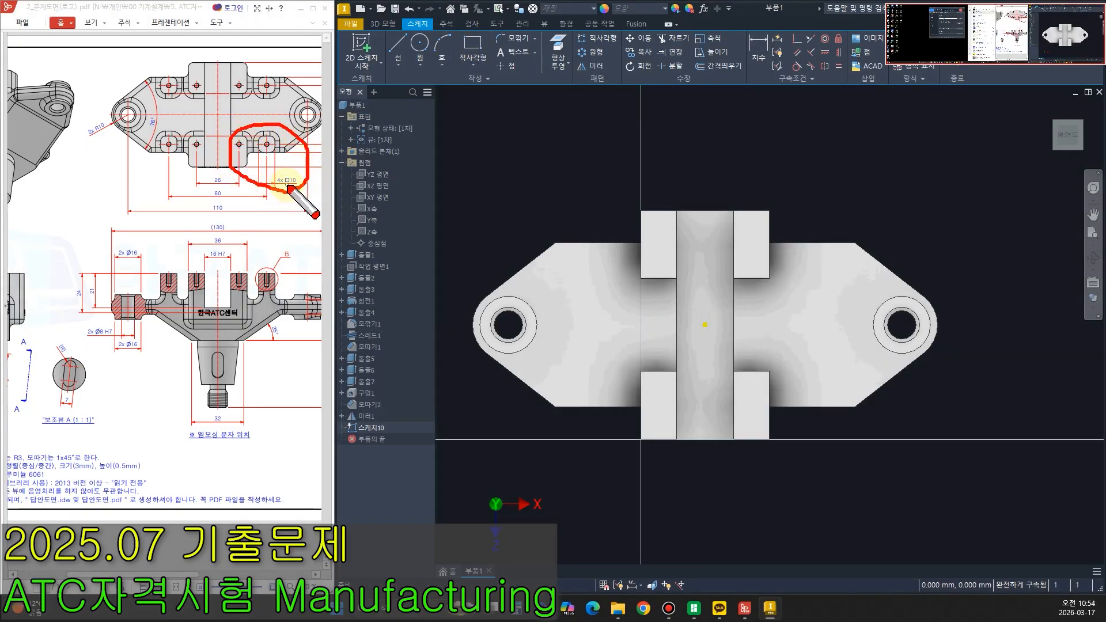
key("Escape")
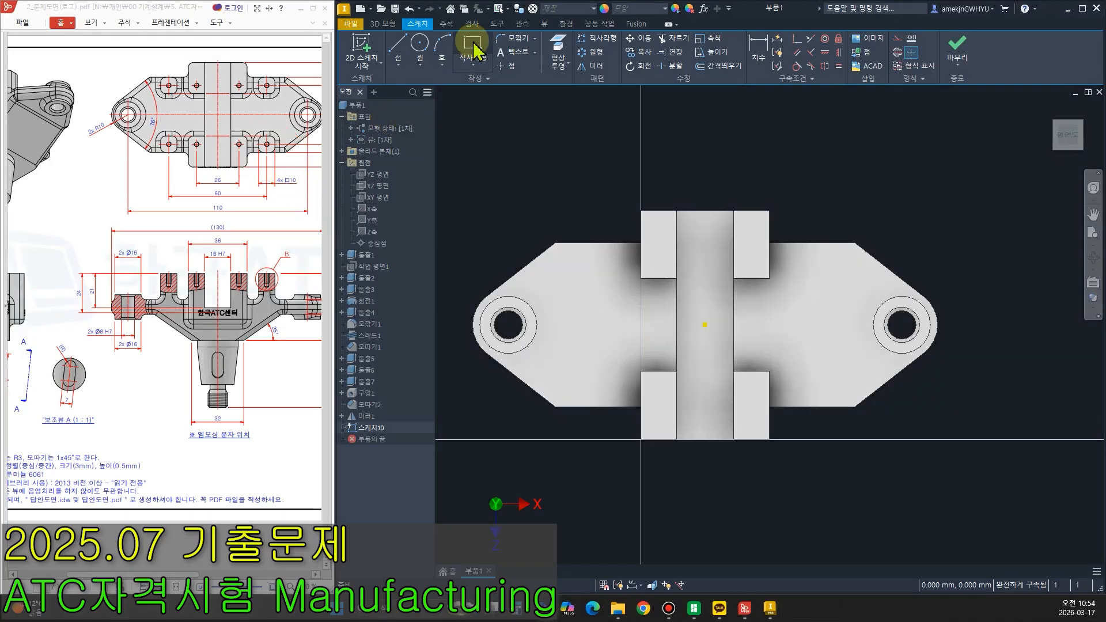
left_click(472, 47)
left_click(582, 242)
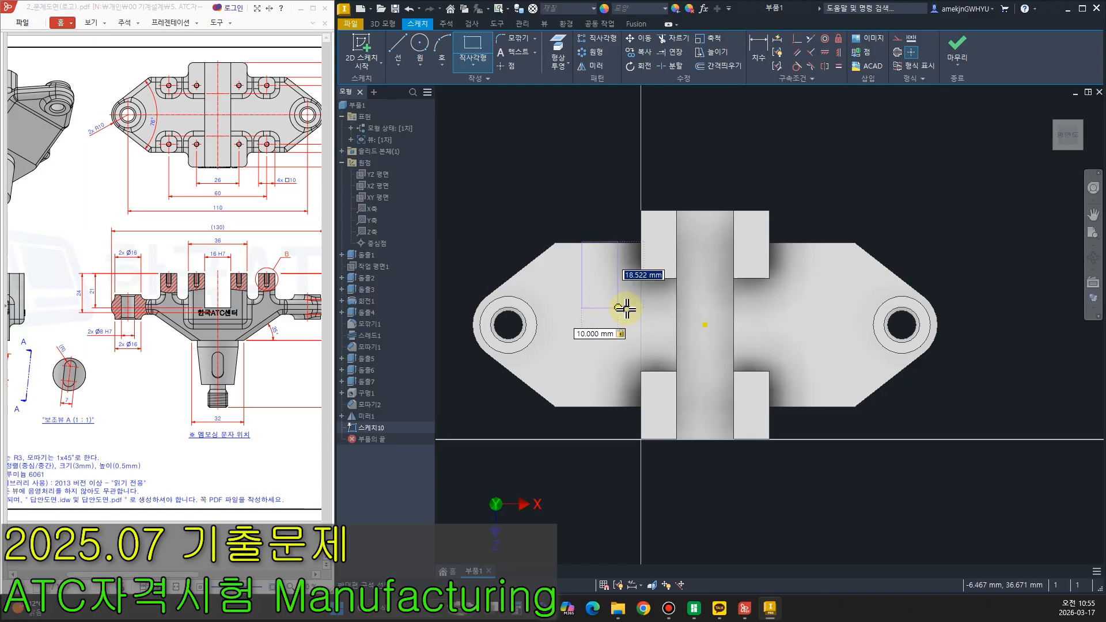
key("Return")
key("Escape")
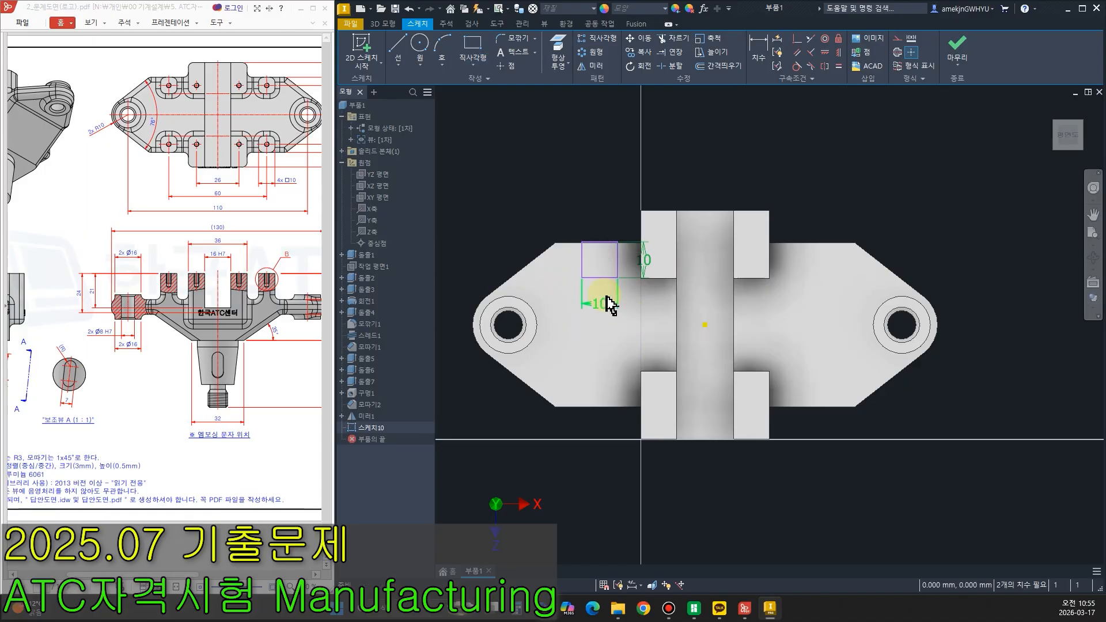
Constrain the outer side of the square collinear with the plate's straight rear edge.
scroll(601, 286, "up", 3)
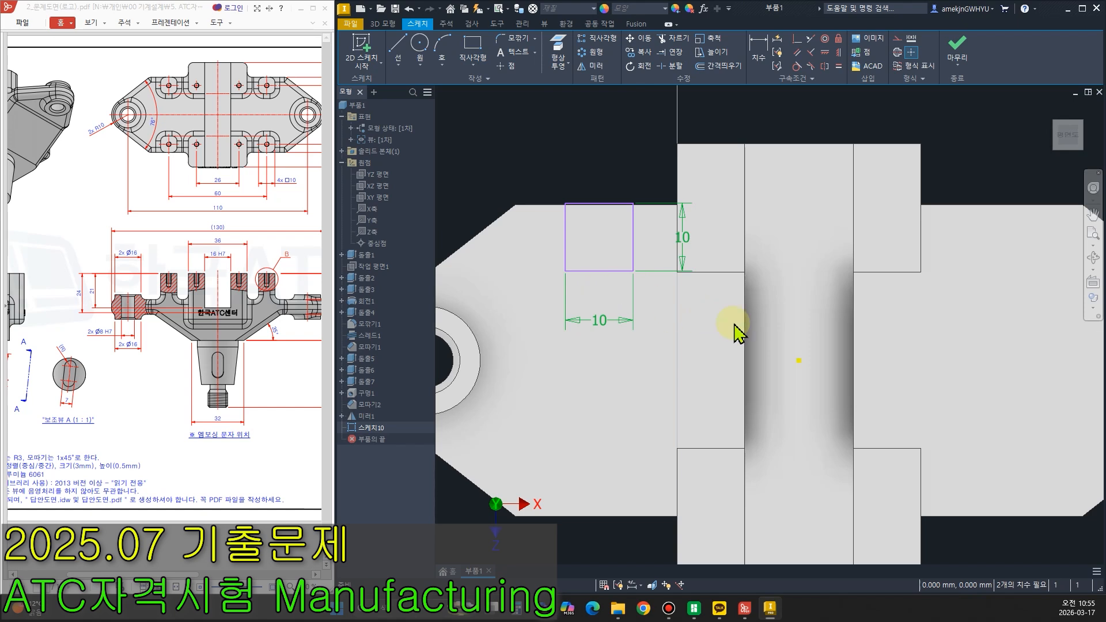
scroll(576, 270, "down", 2)
left_click(810, 39)
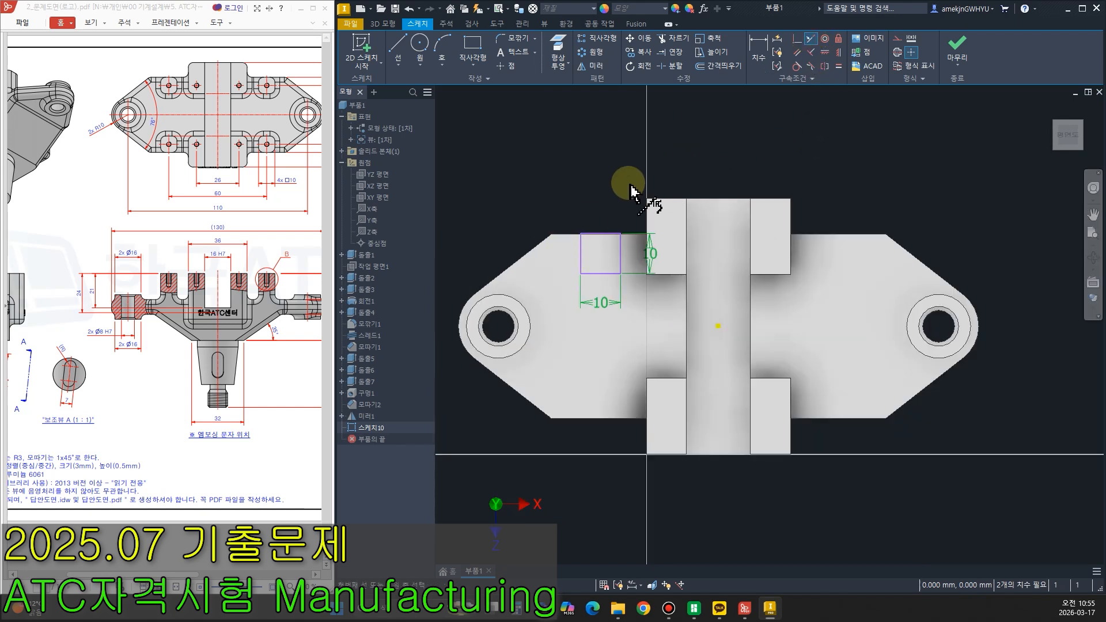
left_click(597, 234)
left_click(567, 238)
key("Escape")
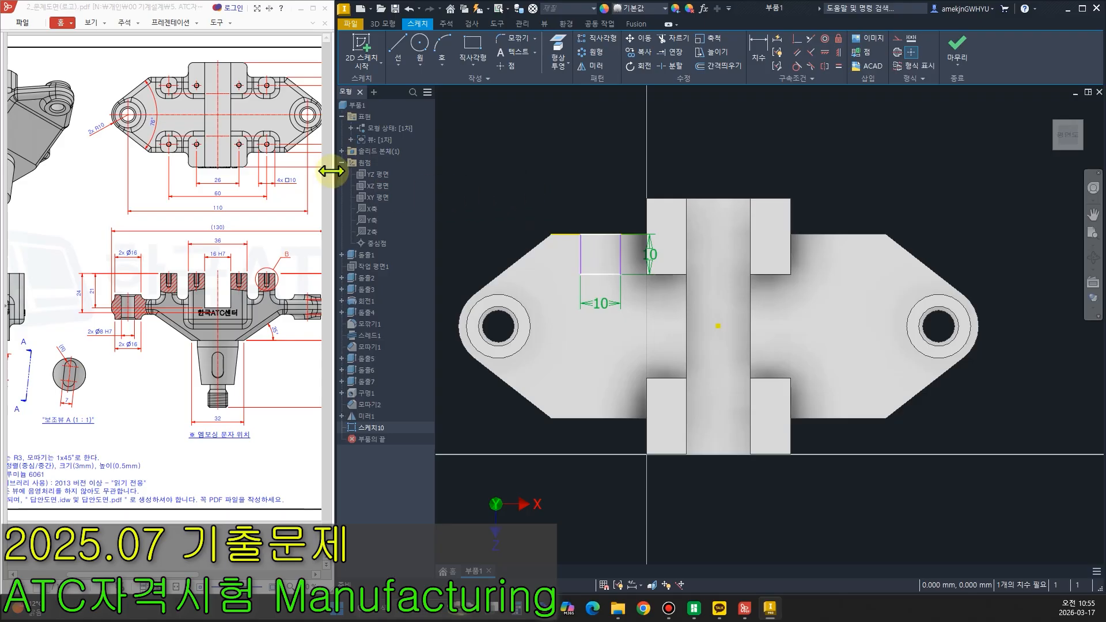
Check the post spacing in the PDF drawing and dimension the square's centre 30 mm horizontally from the sketch origin.
key("ctrl+2")
left_click_drag(167, 196, 285, 207)
key("Escape")
left_click_drag(178, 576, 246, 580)
key("ctrl+2")
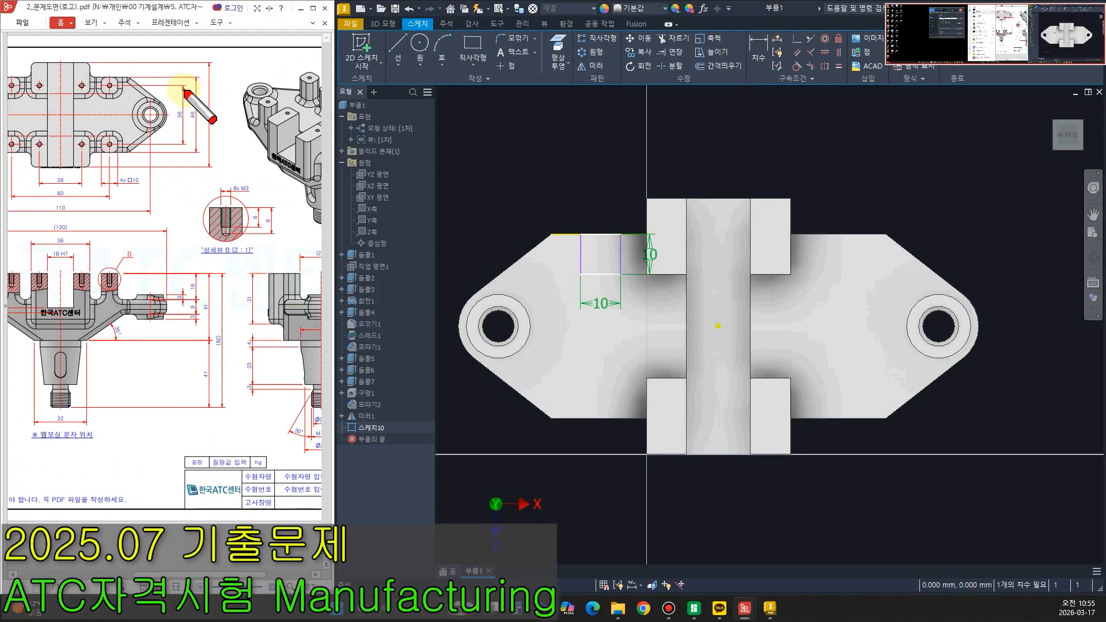
key("Escape")
left_click(760, 53)
left_click(718, 327)
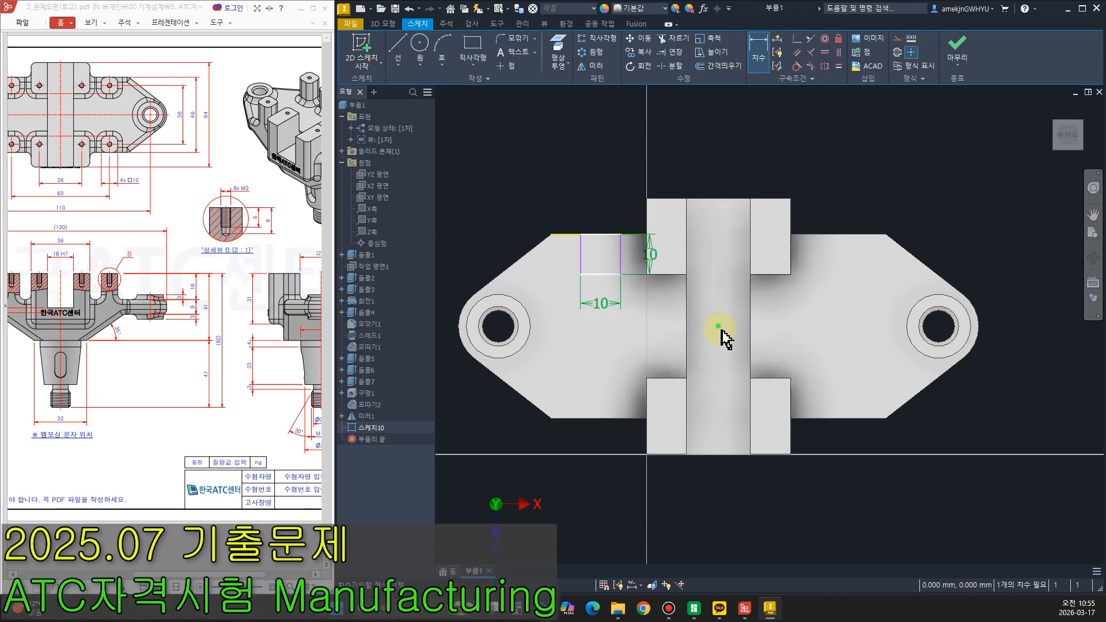
left_click(602, 274)
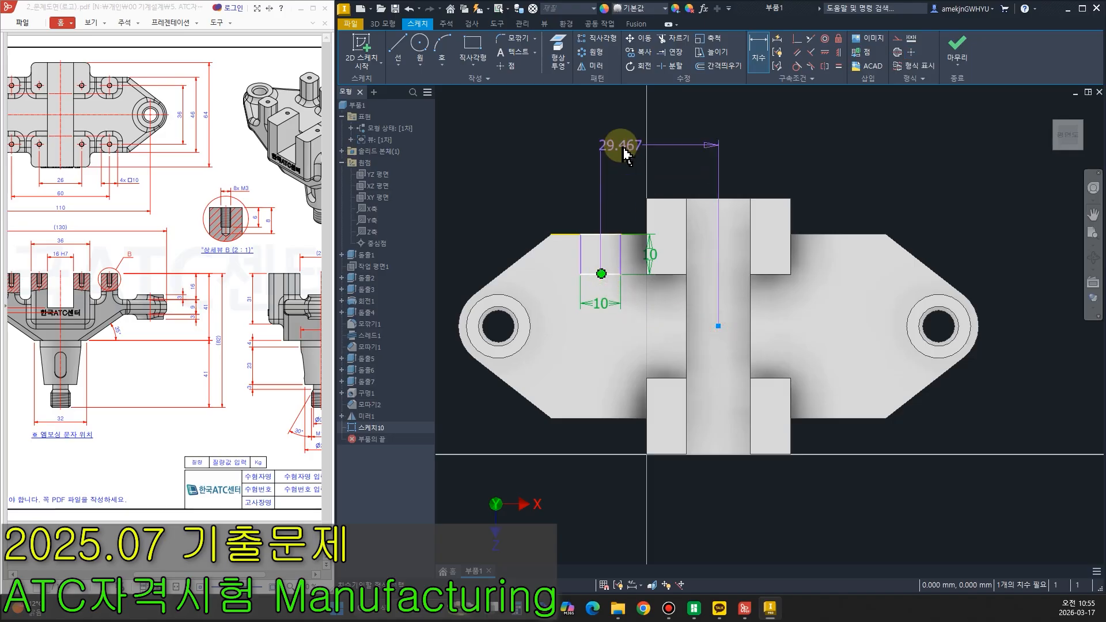
left_click(625, 155)
type("30")
key("Return")
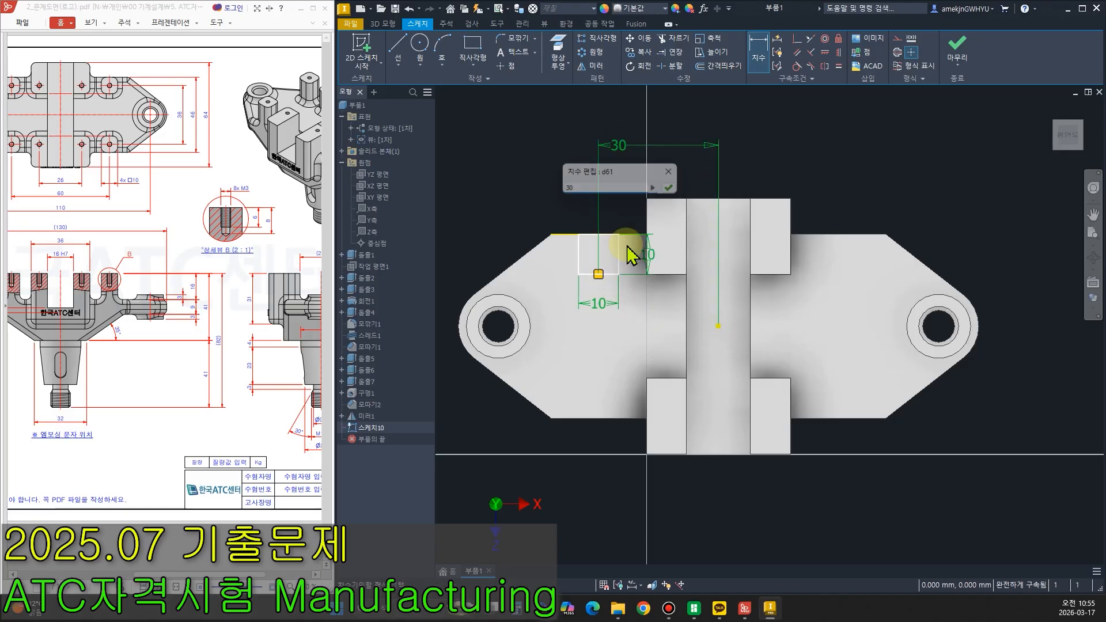
left_click(620, 254)
left_click(718, 327)
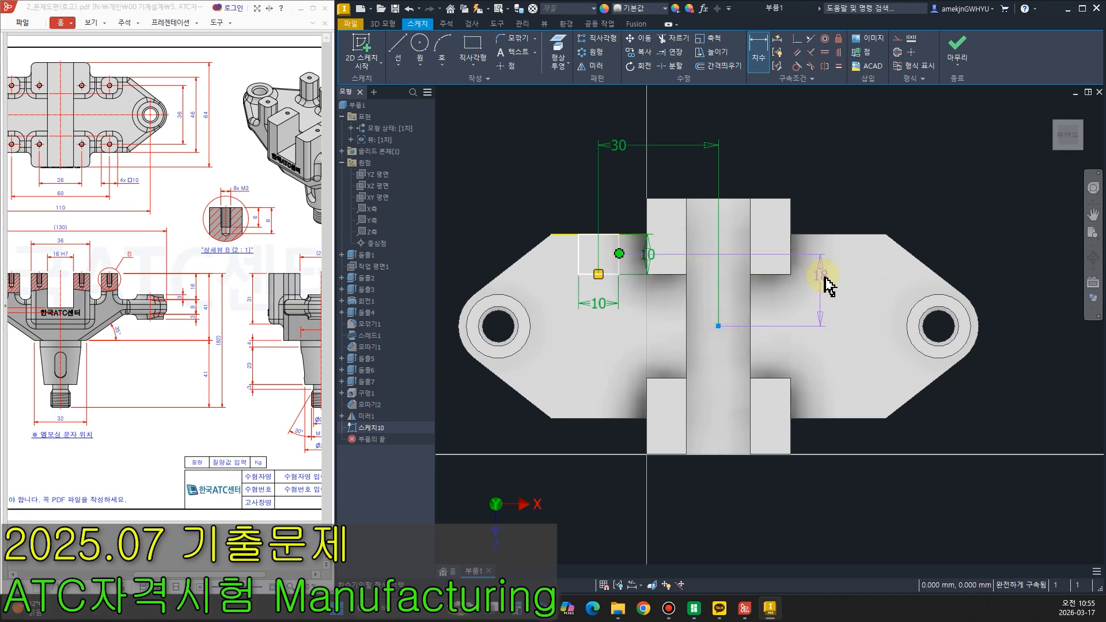
left_click(952, 215)
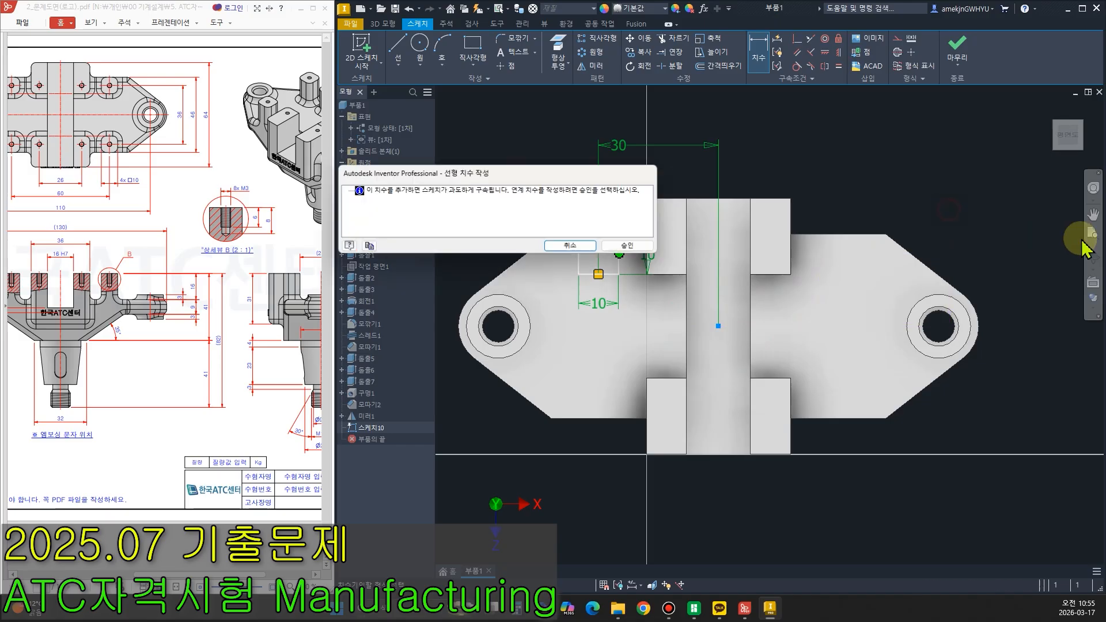
key("Escape")
key("Escape")
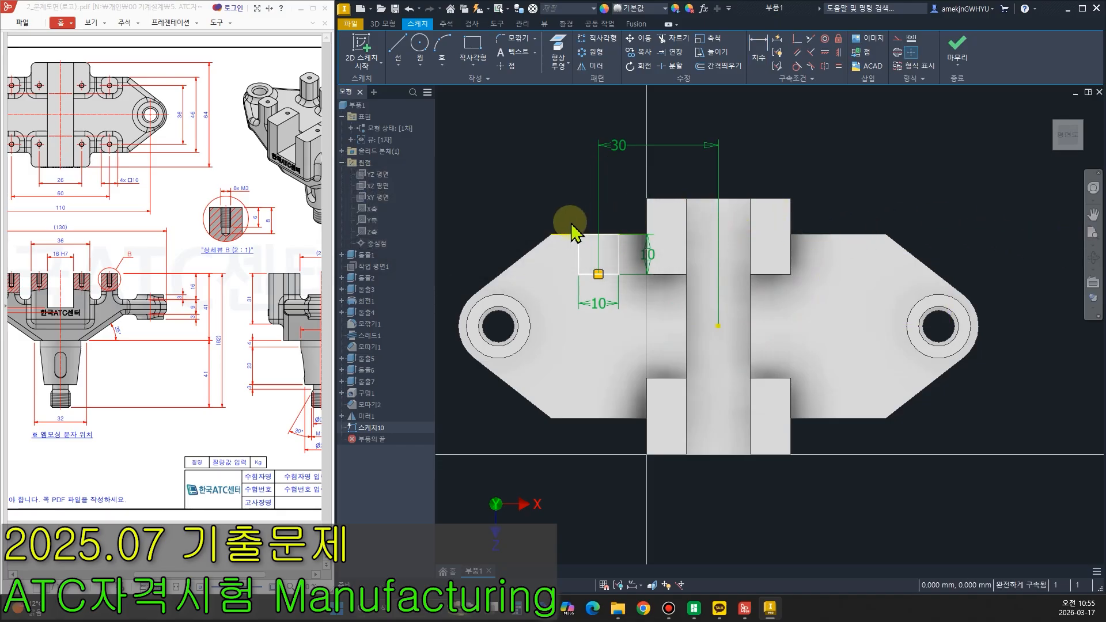
Add a driven vertical dimension from the origin to the midpoint of the square's outer vertical side, and undo it.
middle_click_drag(642, 313, 684, 313)
left_click(765, 51)
left_click(770, 335)
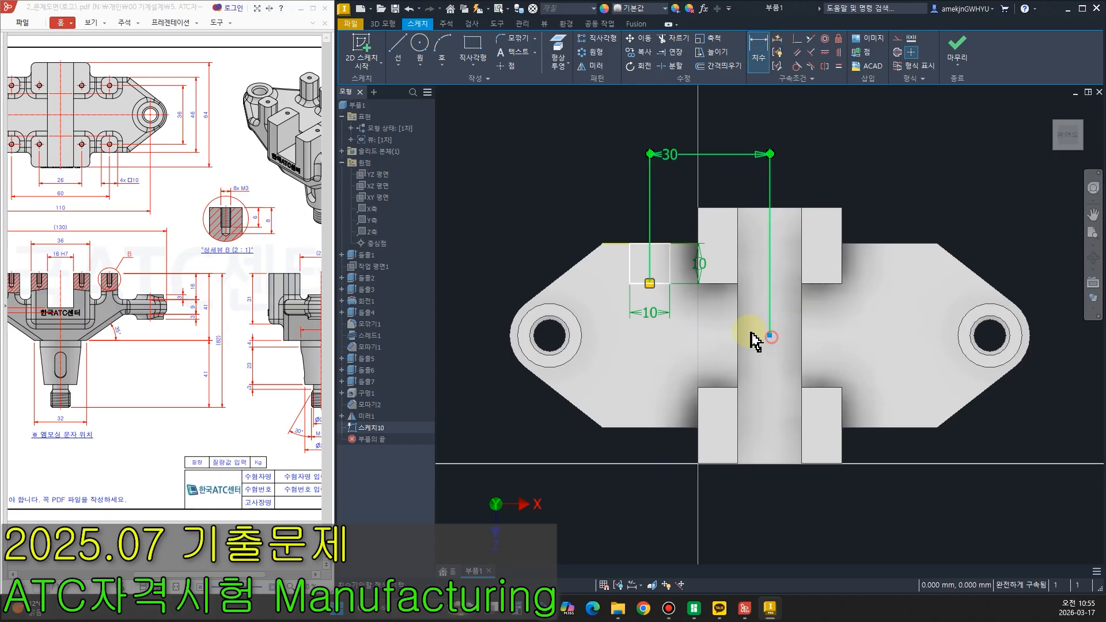
left_click(631, 264)
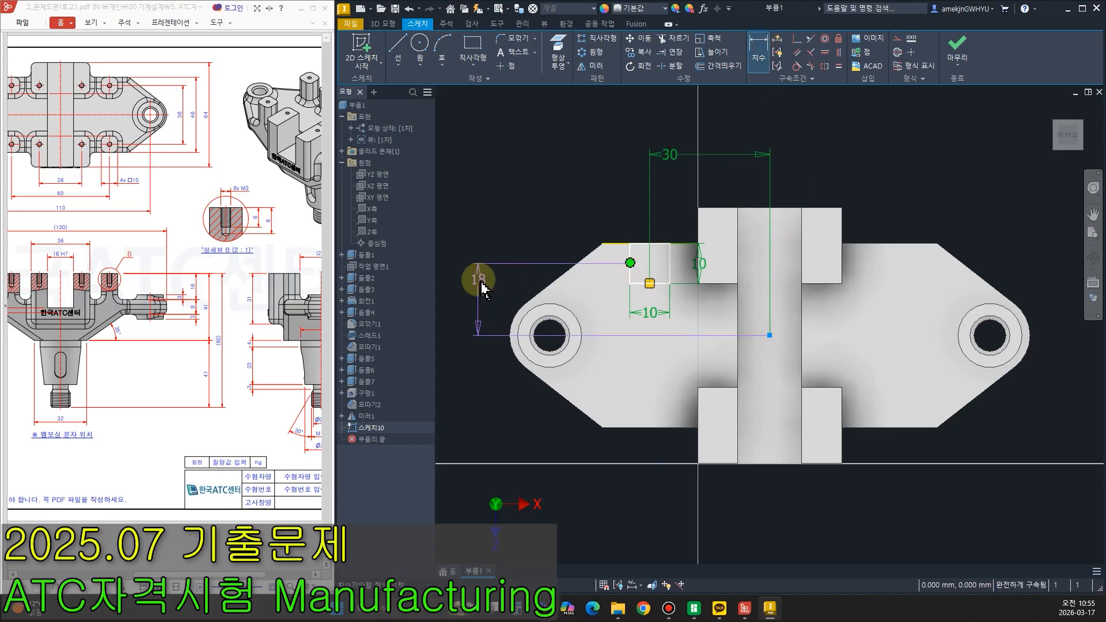
left_click(480, 294)
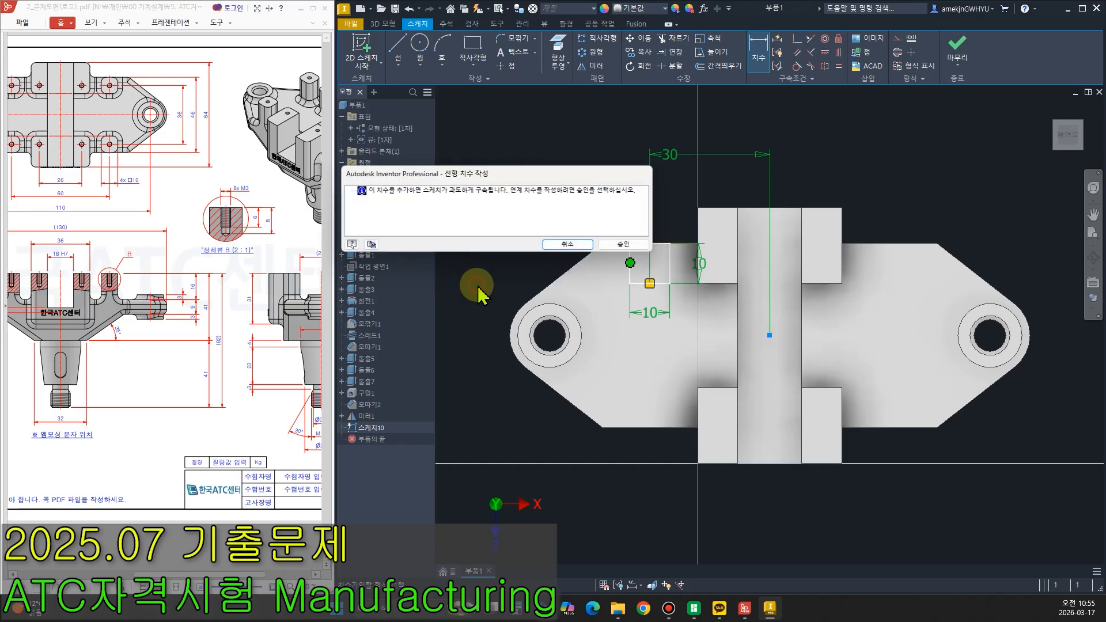
left_click(633, 252)
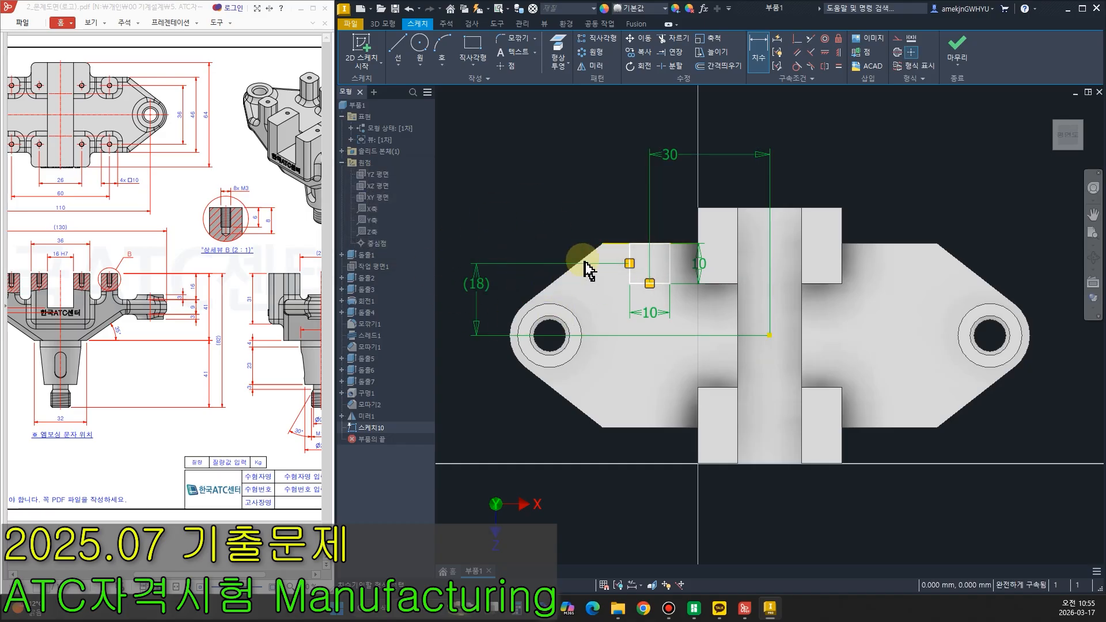
key("ctrl+z")
left_click_drag(585, 149, 601, 148)
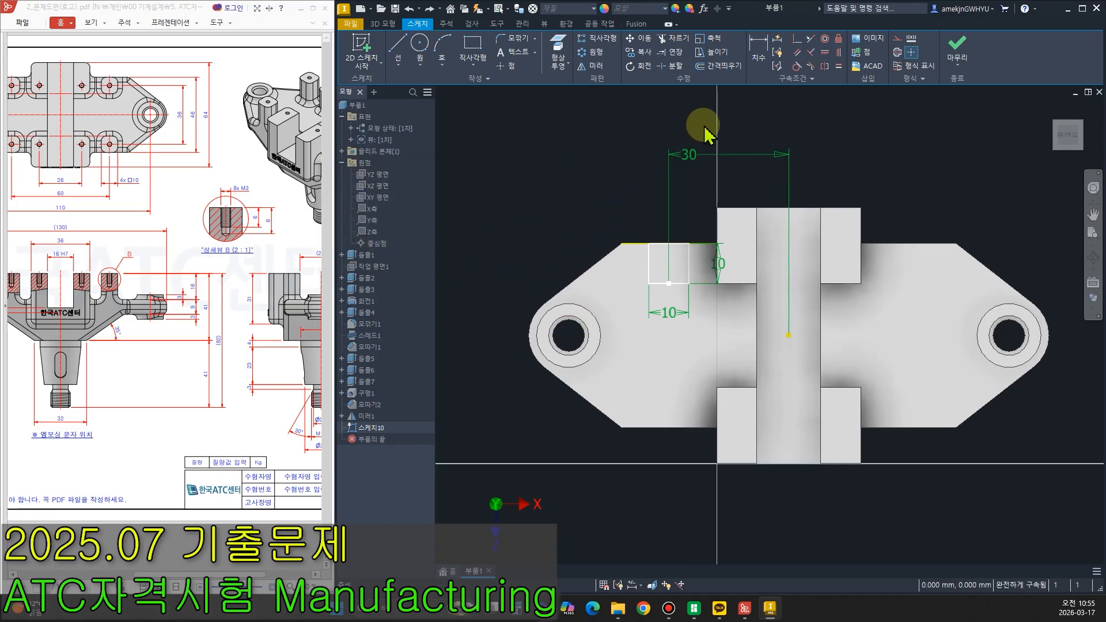
Finish the sketch and extrude the square up to the top face of the neighbouring large post.
left_click(956, 46)
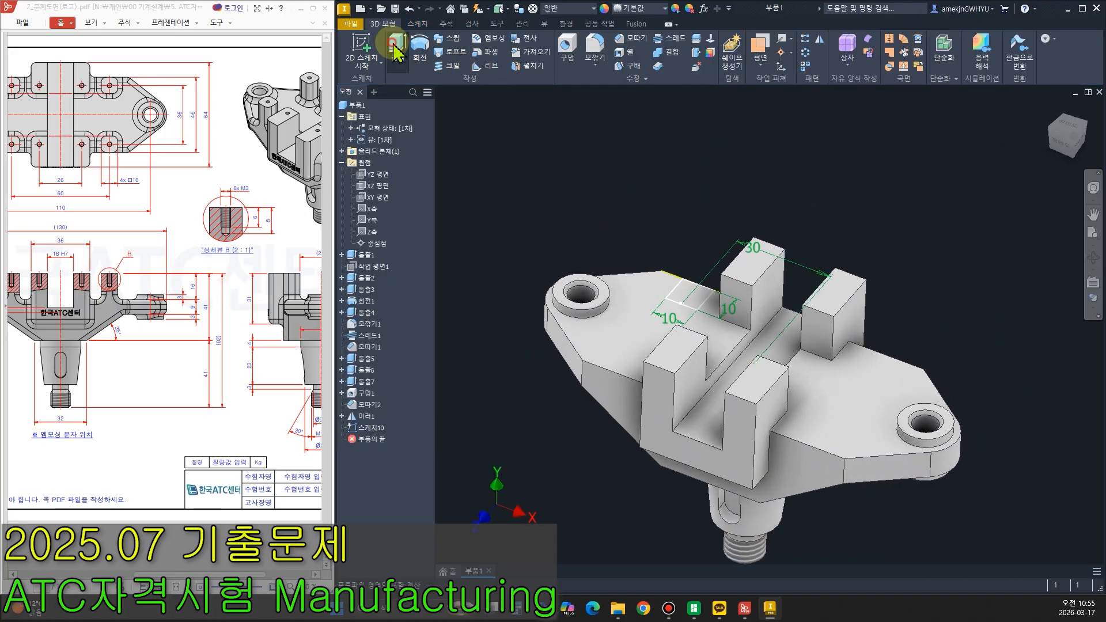
left_click(398, 47)
left_click(962, 228)
left_click(759, 270)
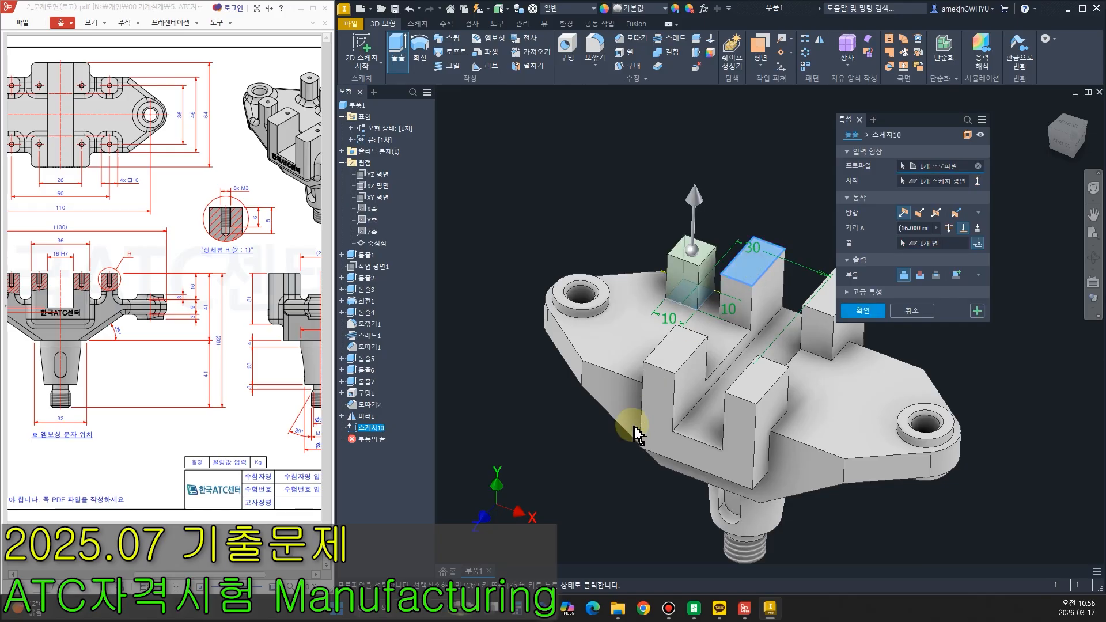
left_click(873, 313)
Mirror the small square post across the YZ plane onto the opposite side of the plate.
middle_click_drag(815, 223, 855, 247, "shift")
middle_click_drag(765, 348, 785, 310)
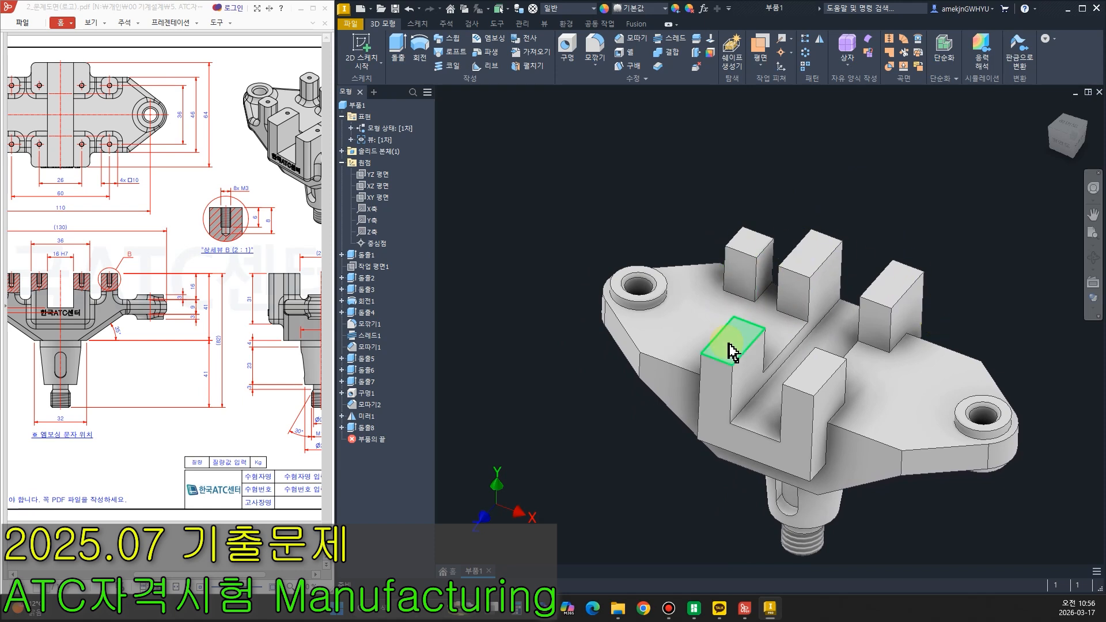
middle_click_drag(642, 192, 711, 154, "shift")
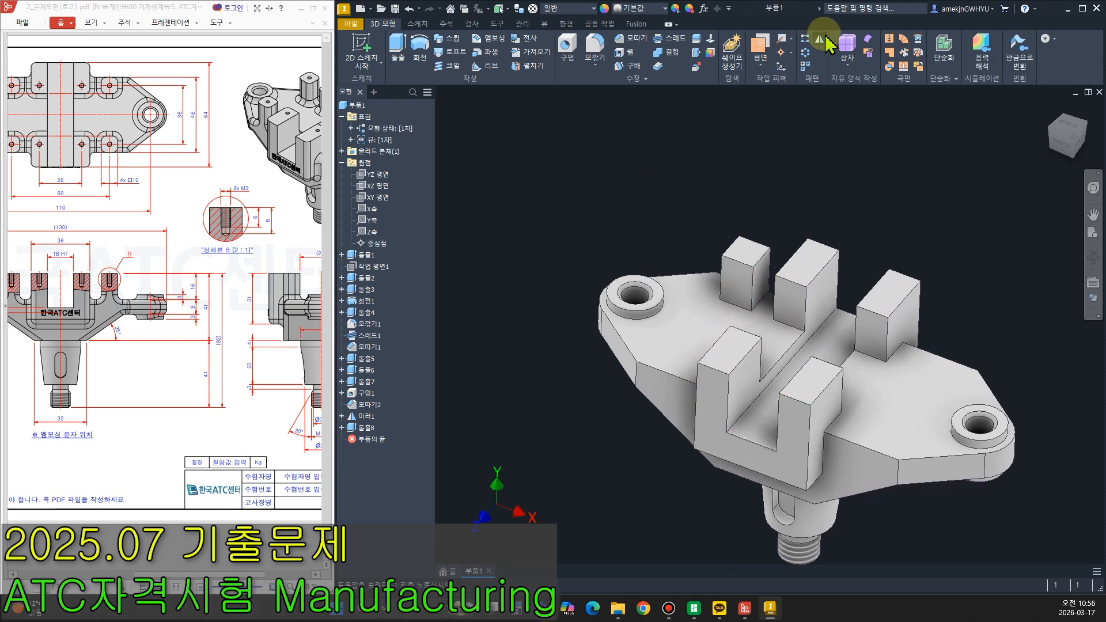
left_click(743, 265)
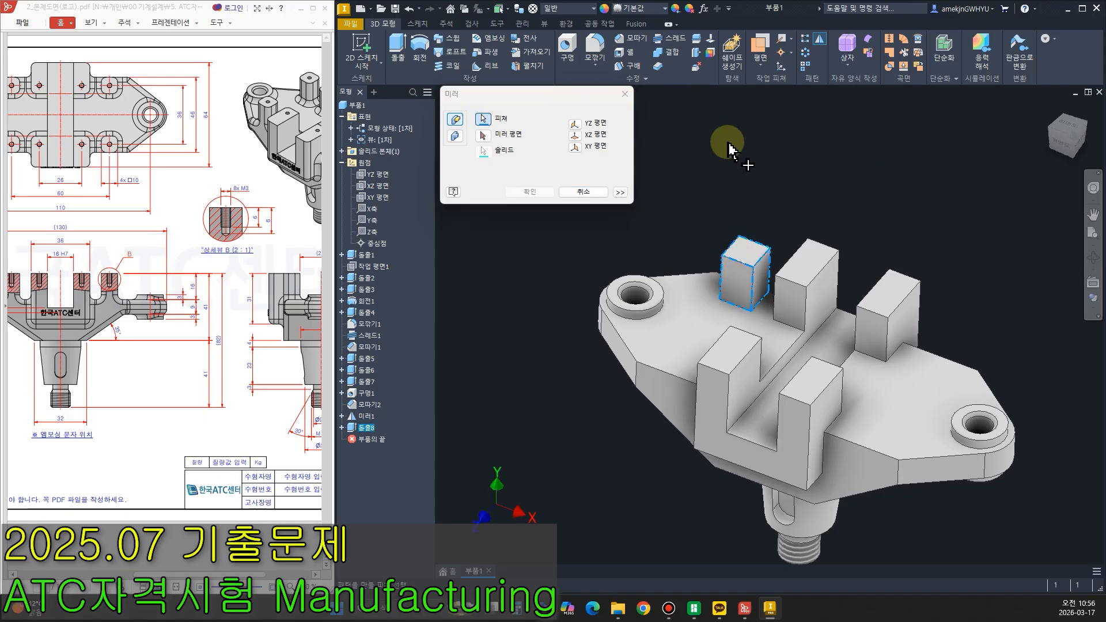
left_click(575, 126)
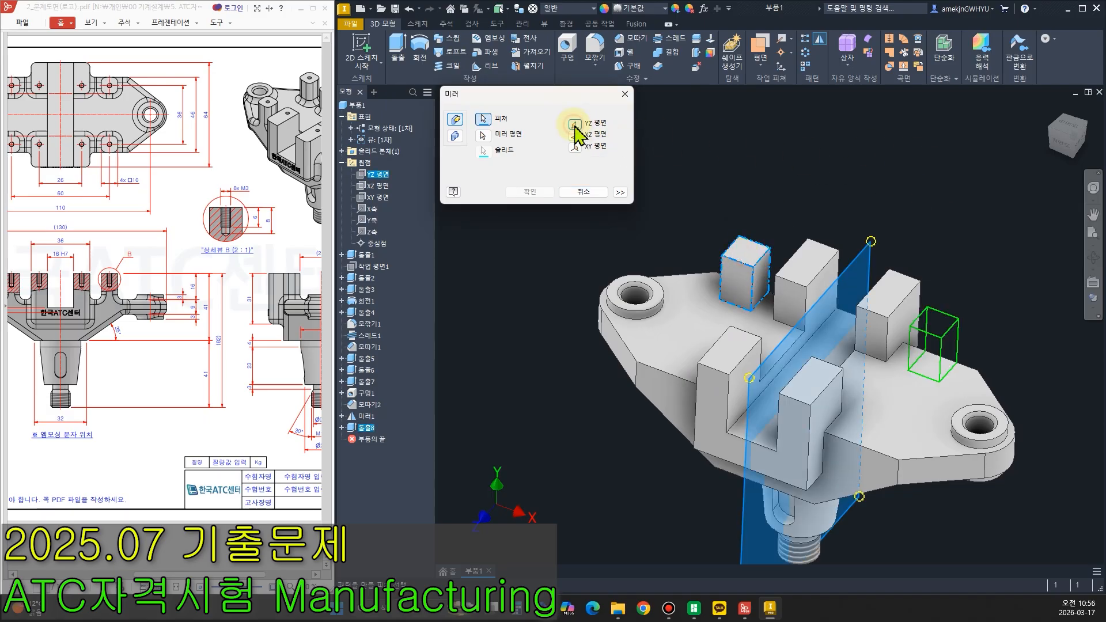
left_click(542, 192)
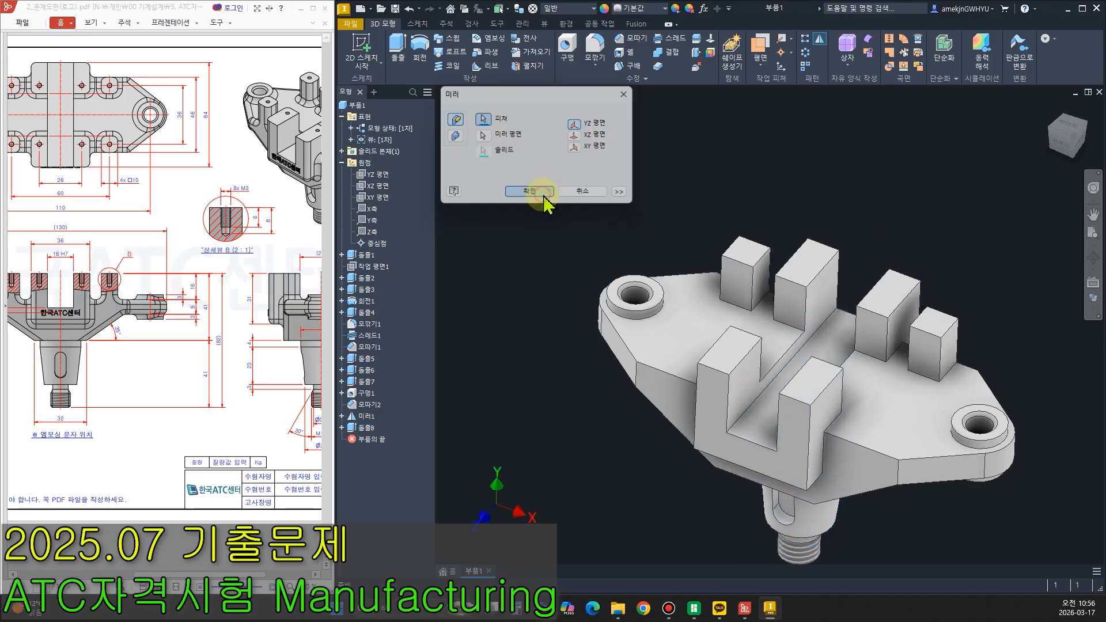
Mirror both small square posts across the XY plane onto the plate's front edge.
left_click(819, 41)
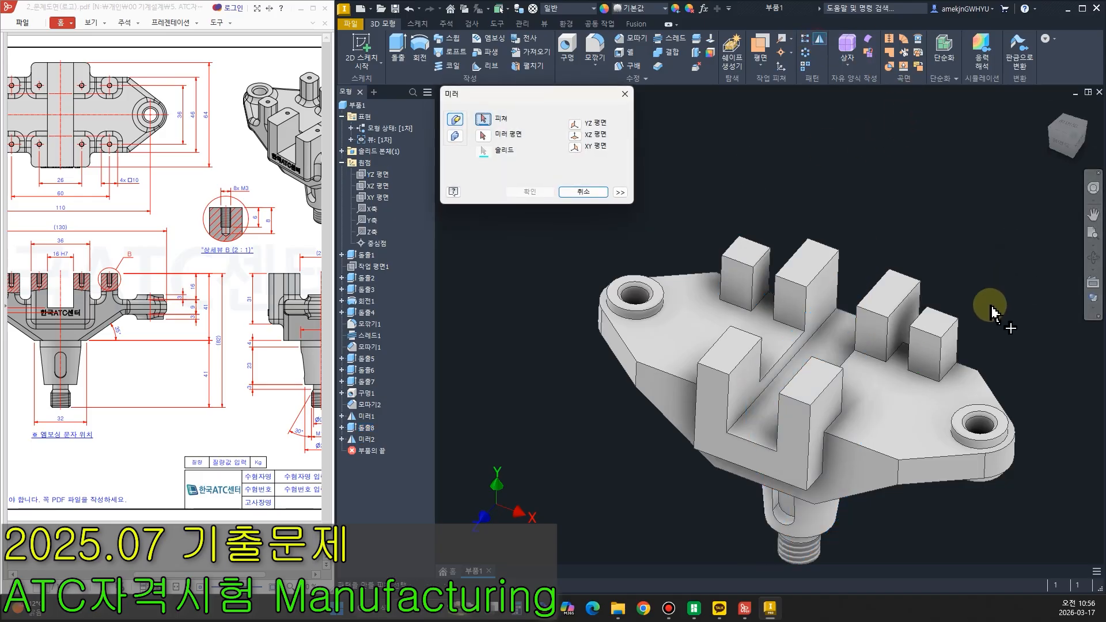
left_click(942, 345)
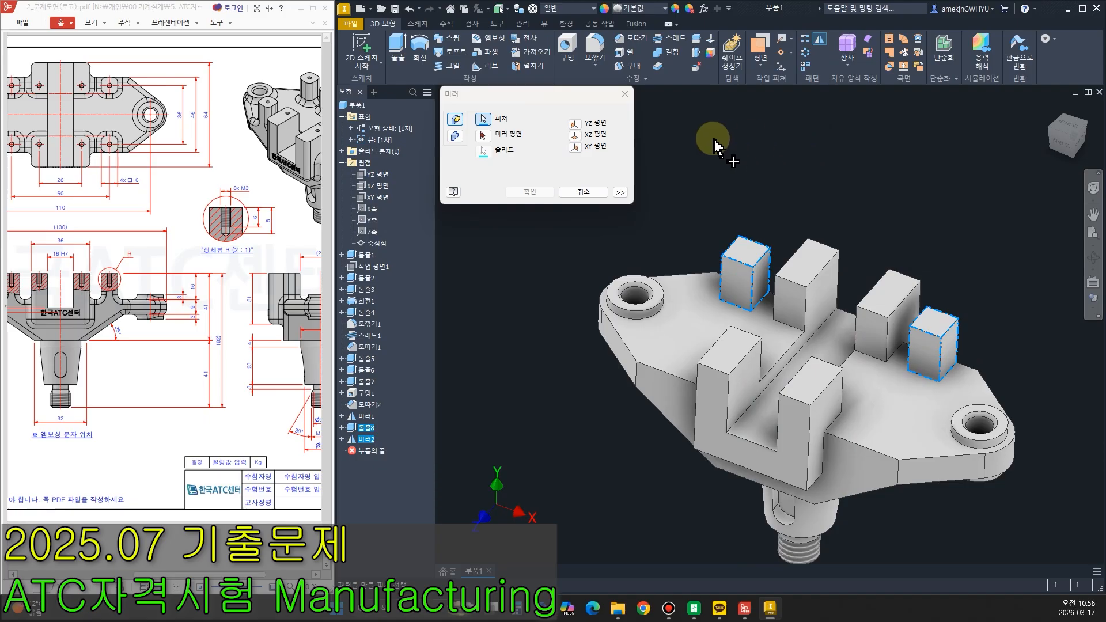
left_click(575, 147)
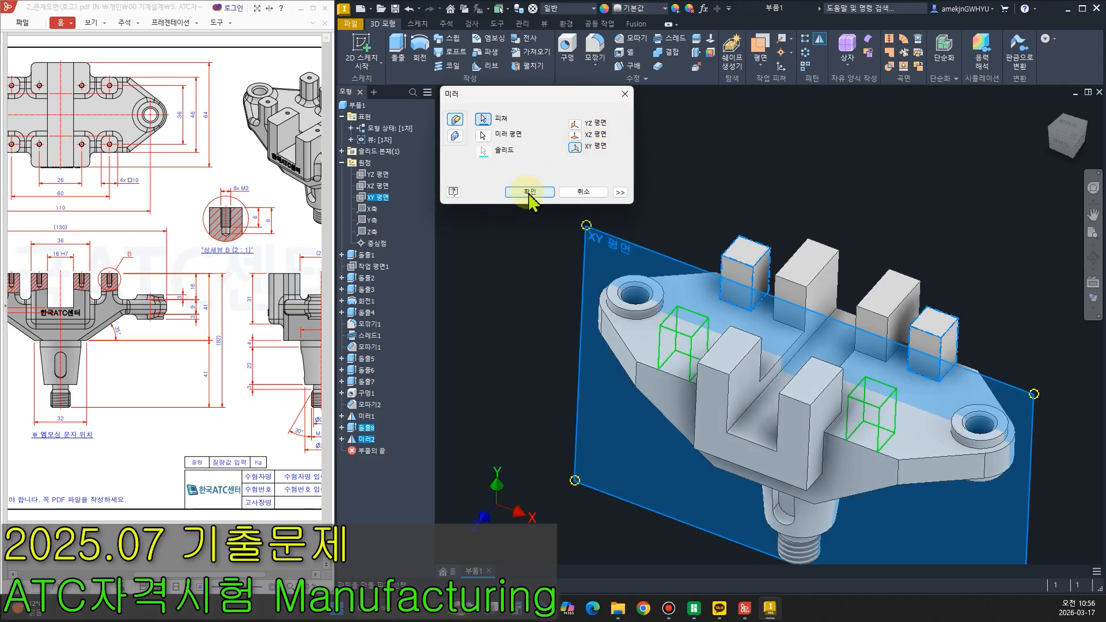
left_click(529, 192)
middle_click_drag(519, 402, 540, 387)
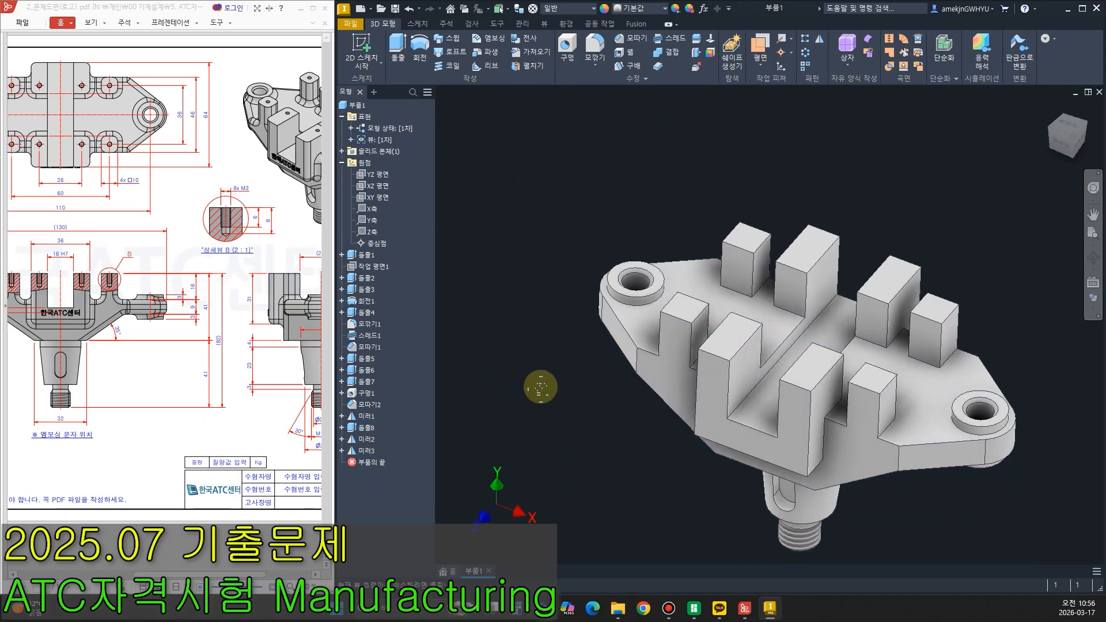
key("ctrl+2")
left_click_drag(745, 239, 739, 241)
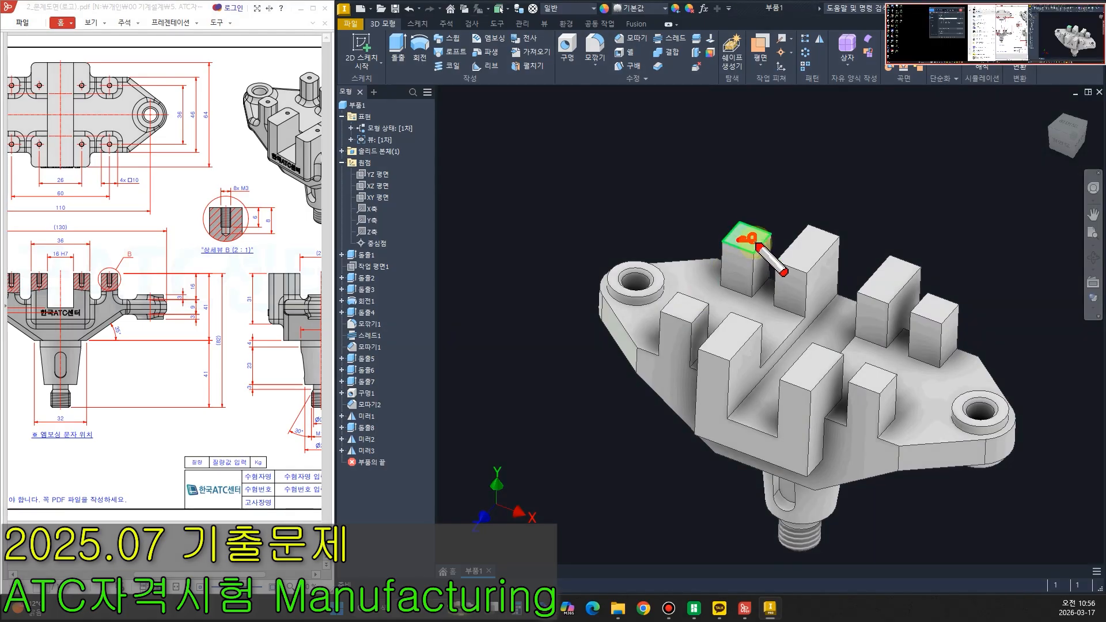
left_click_drag(753, 243, 754, 244)
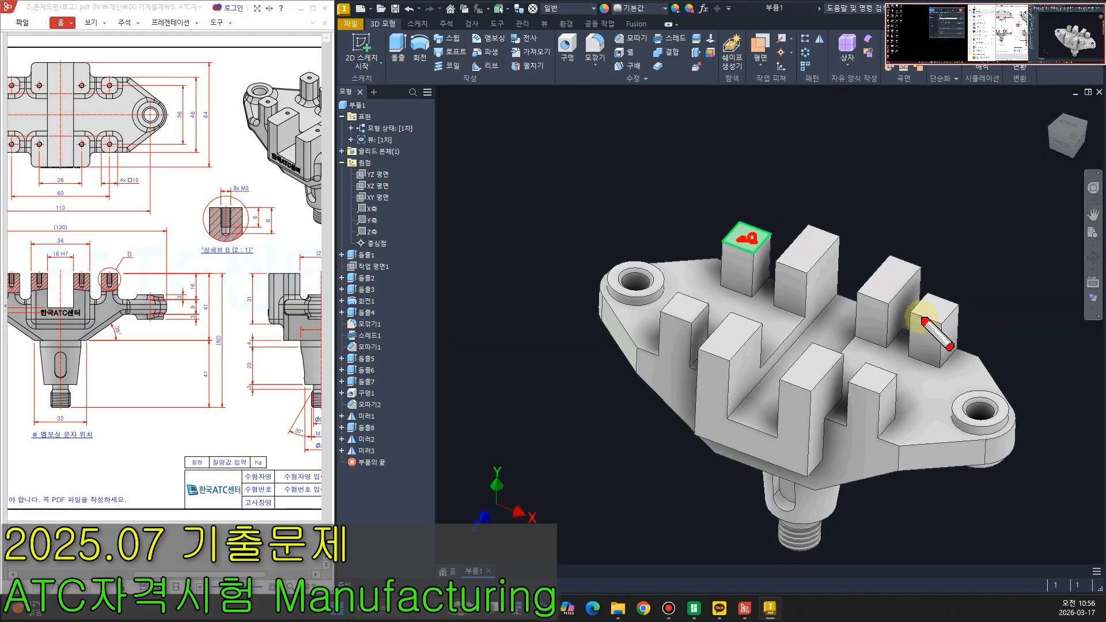
key("Escape")
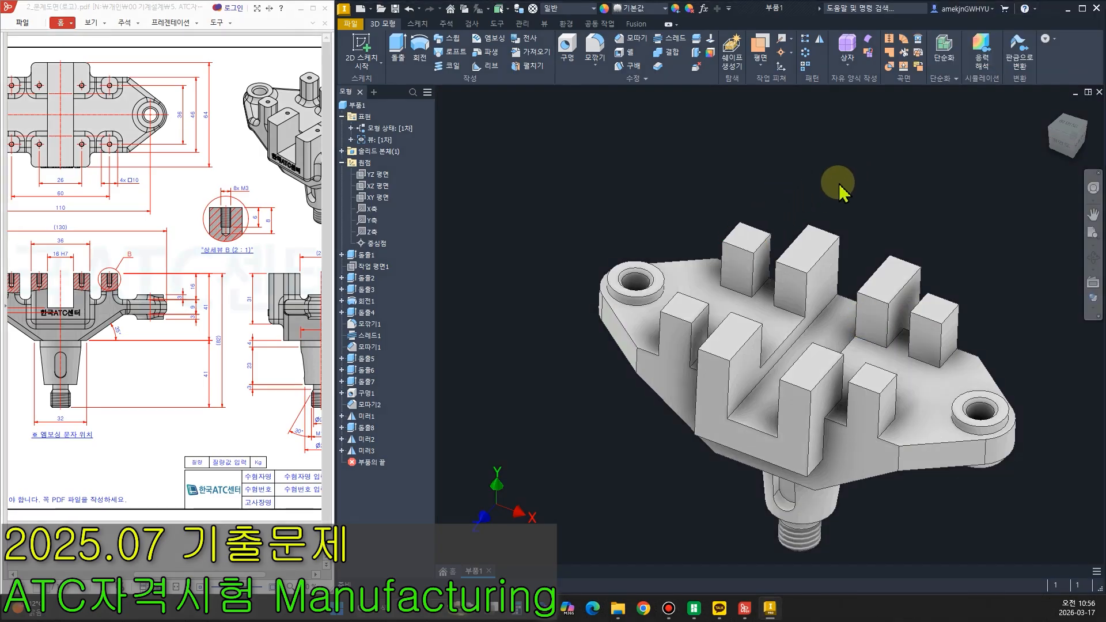
Start a sketch on the top face of the rear small post and draw a rectangle centred on the origin, 26 mm wide by 36 mm high.
left_click(748, 244)
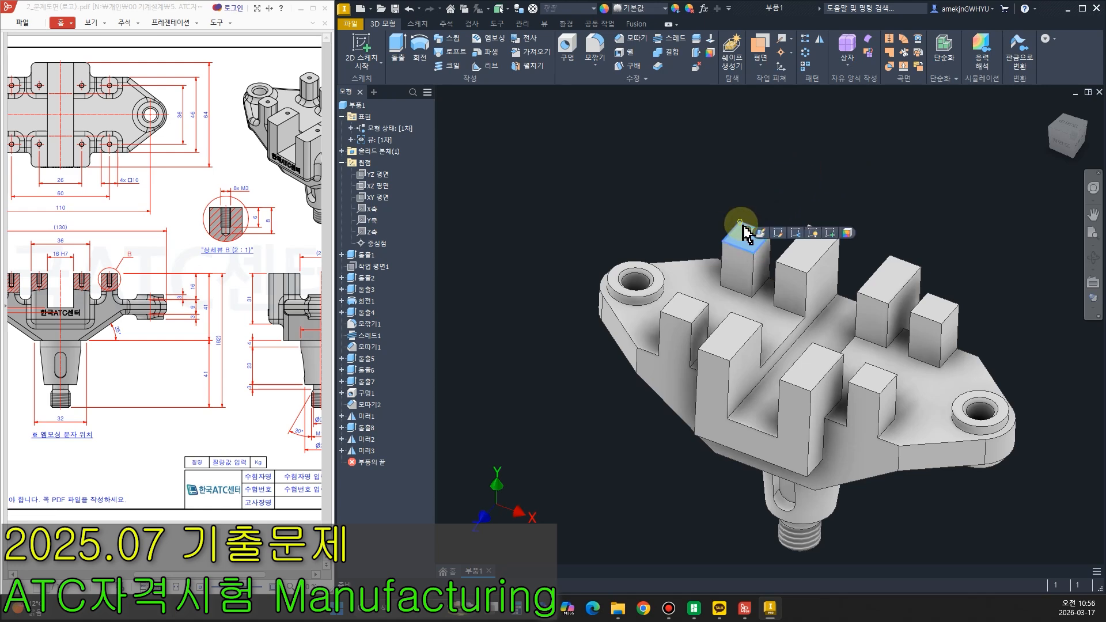
left_click(831, 234)
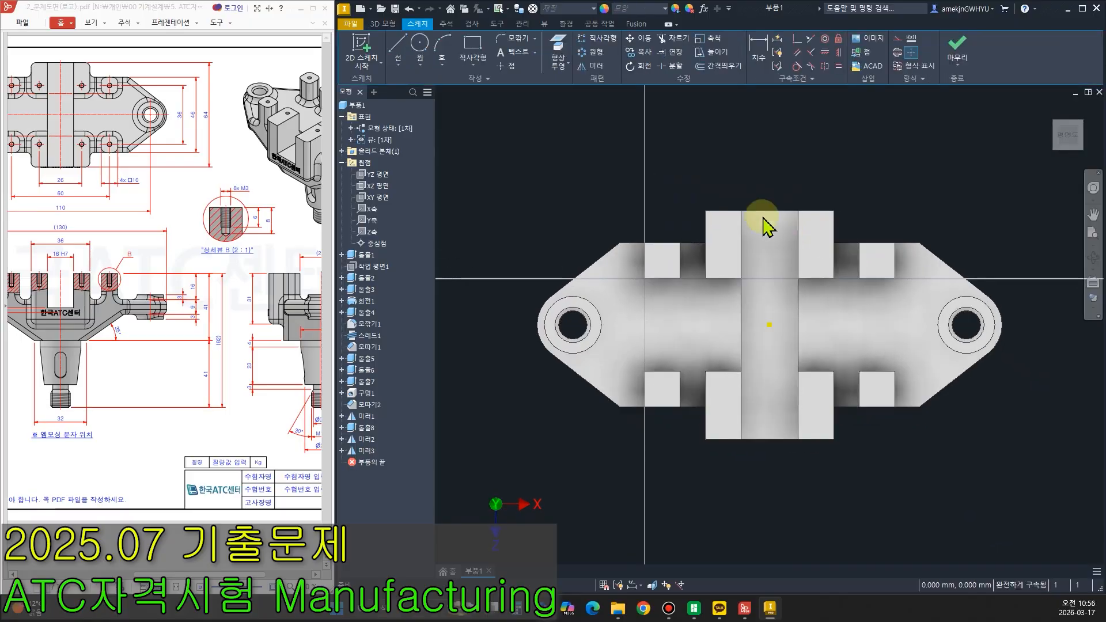
left_click(475, 46)
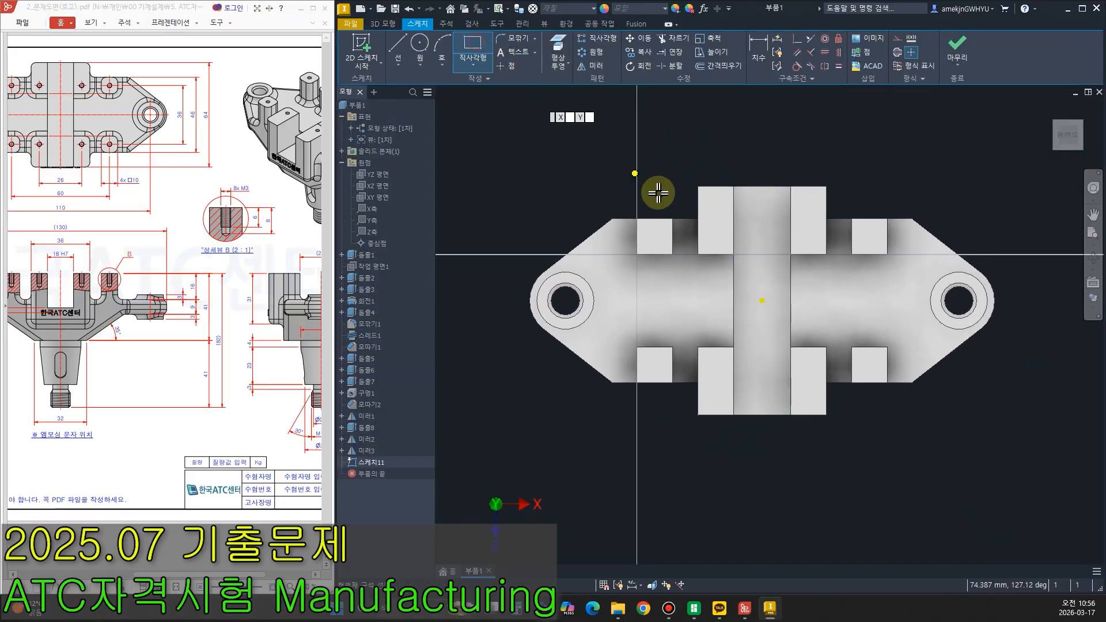
left_click(477, 68)
left_click(486, 130)
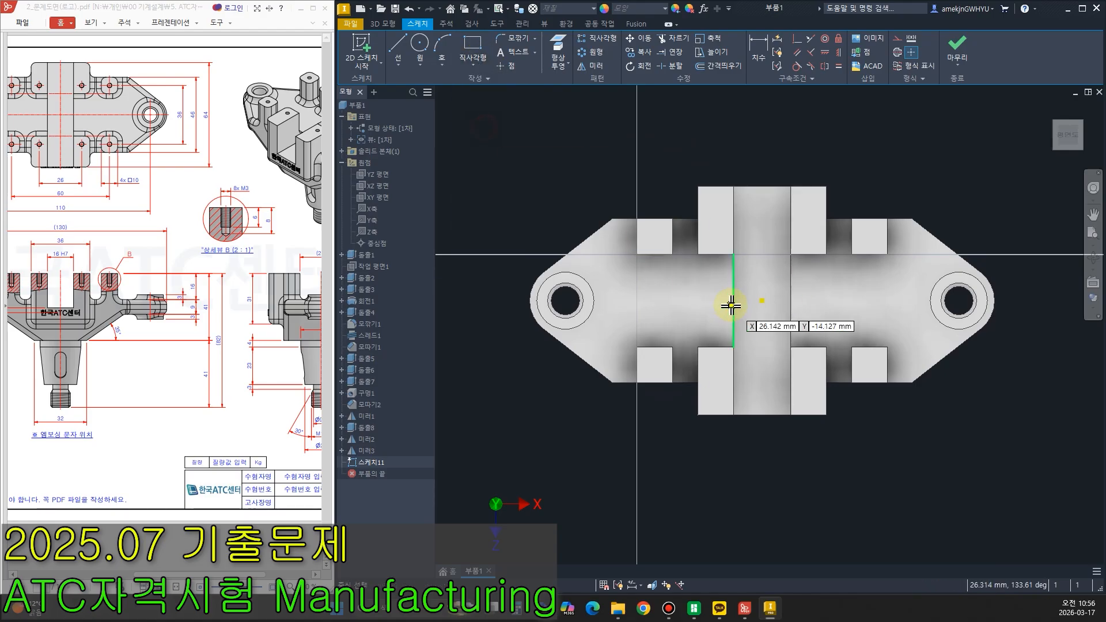
left_click(761, 300)
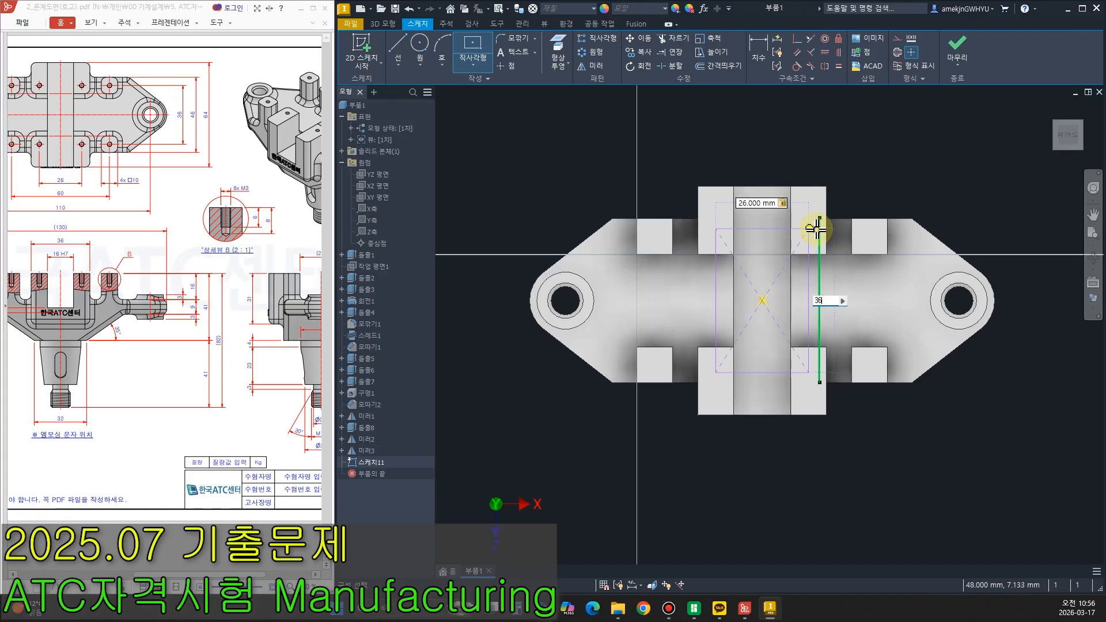
key("Return")
key("Escape")
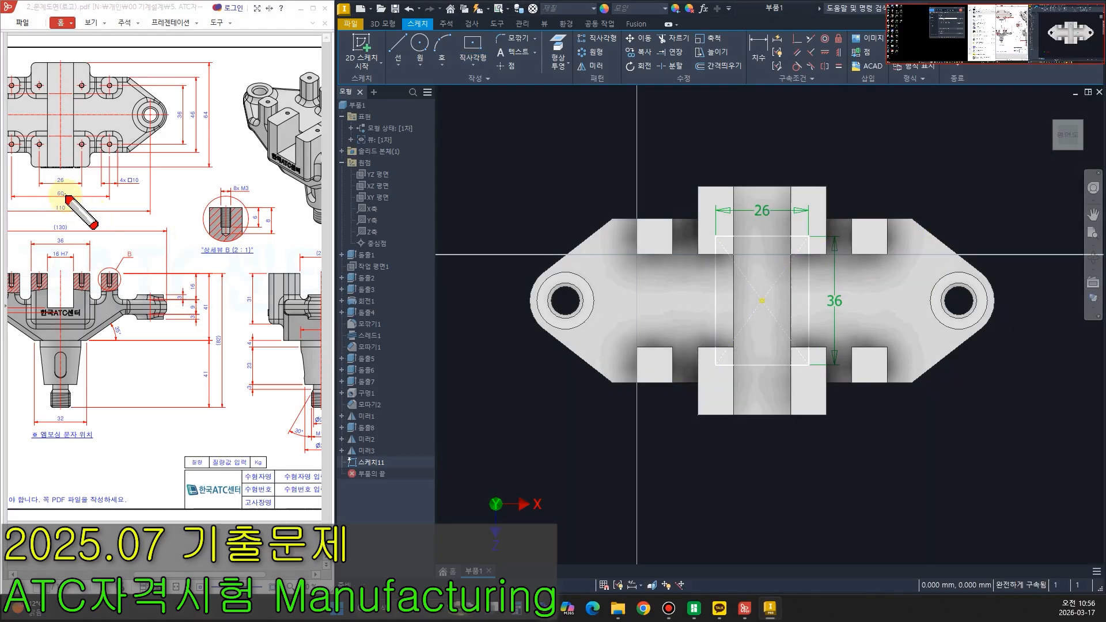
left_click_drag(76, 169, 70, 194)
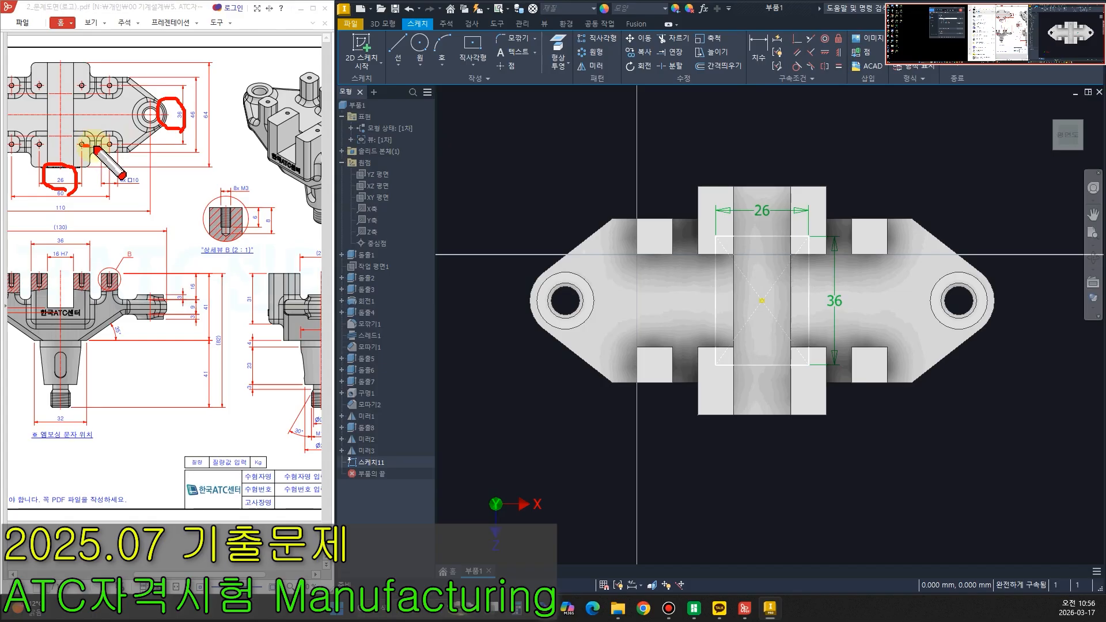
key("Escape")
Try to draw horizontal lines from the rectangle's upper corners out to the small posts on both sides, and undo them.
left_click(399, 45)
left_click(716, 236)
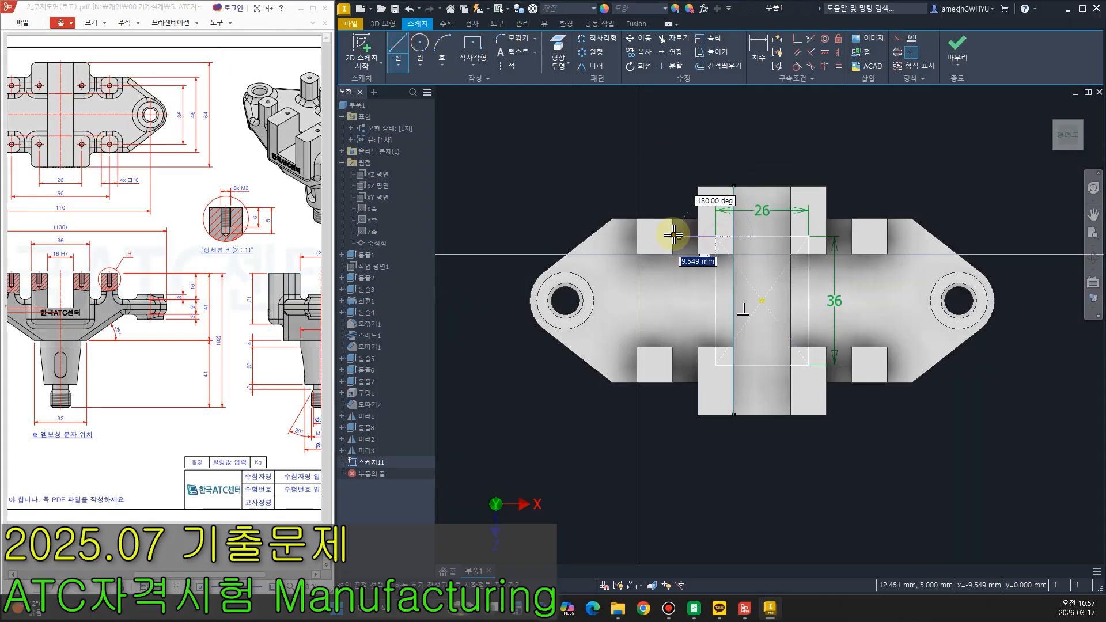
left_click(653, 236)
key("Escape")
left_click(398, 45)
left_click(810, 236)
left_click(877, 237)
key("Escape")
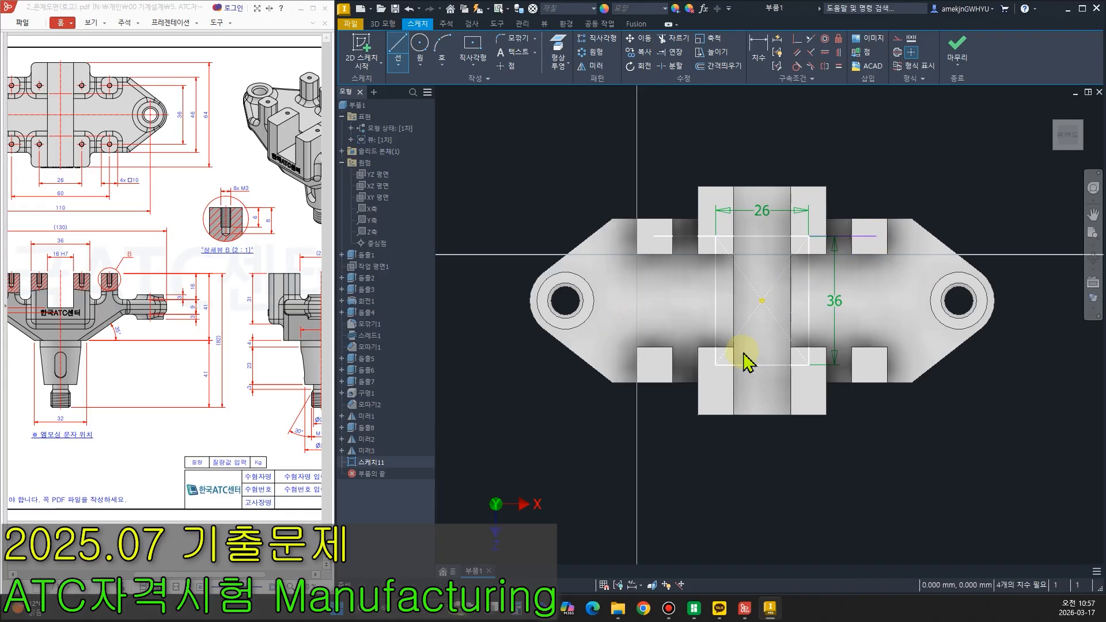
key("ctrl+z")
key("ctrl+z")
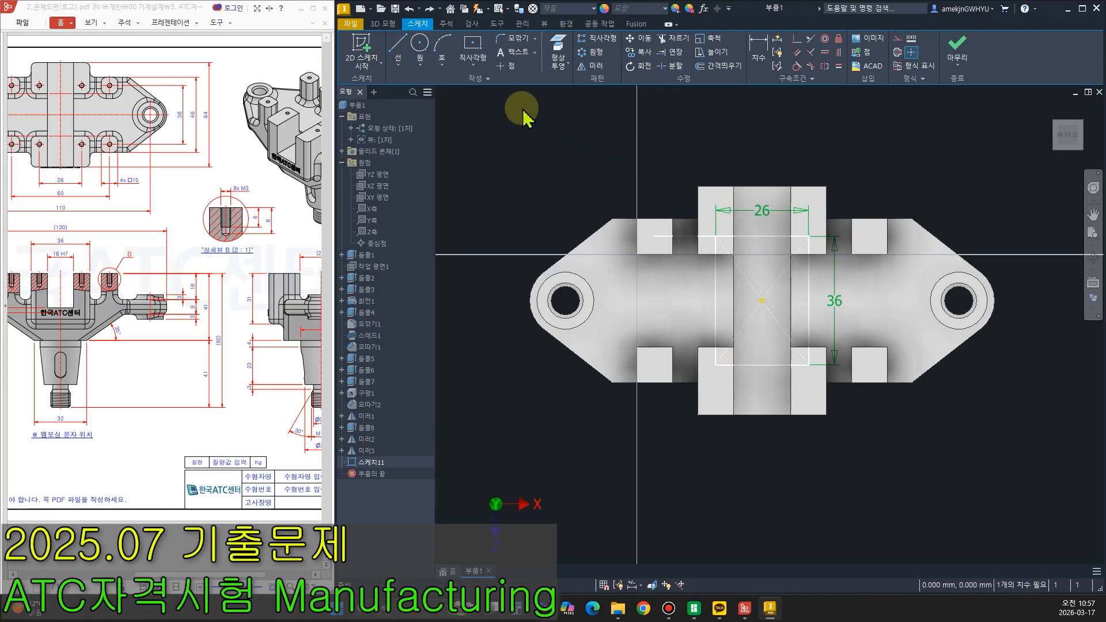
Draw a second rectangle centred on the origin, about 39 mm high and reaching the small posts, and dimension its width as 60 mm.
left_click(473, 47)
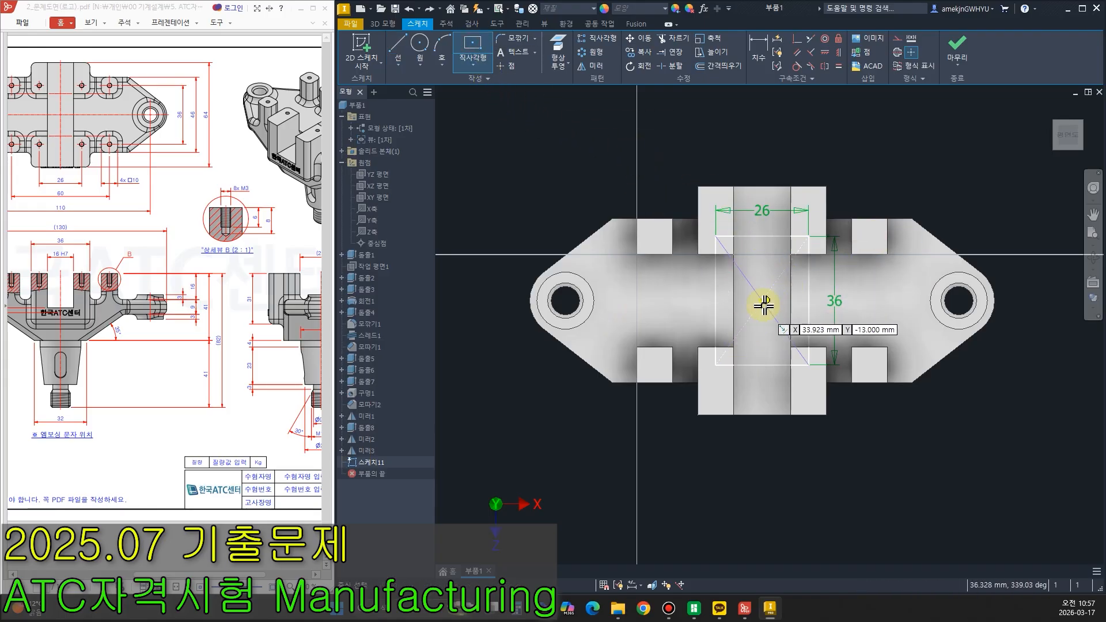
left_click(762, 301)
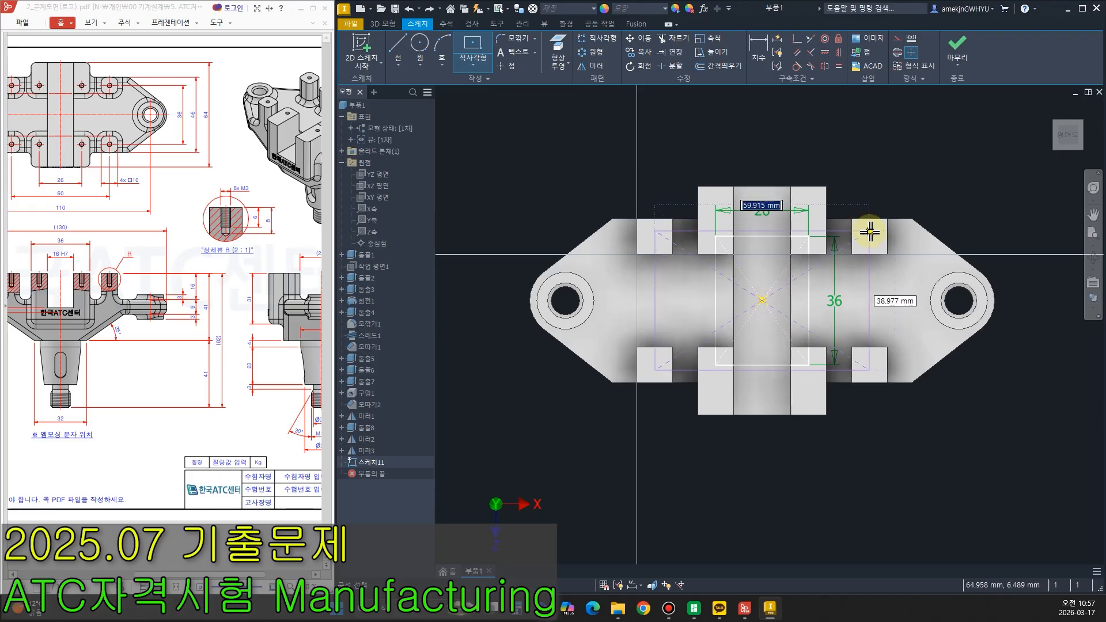
left_click(869, 232)
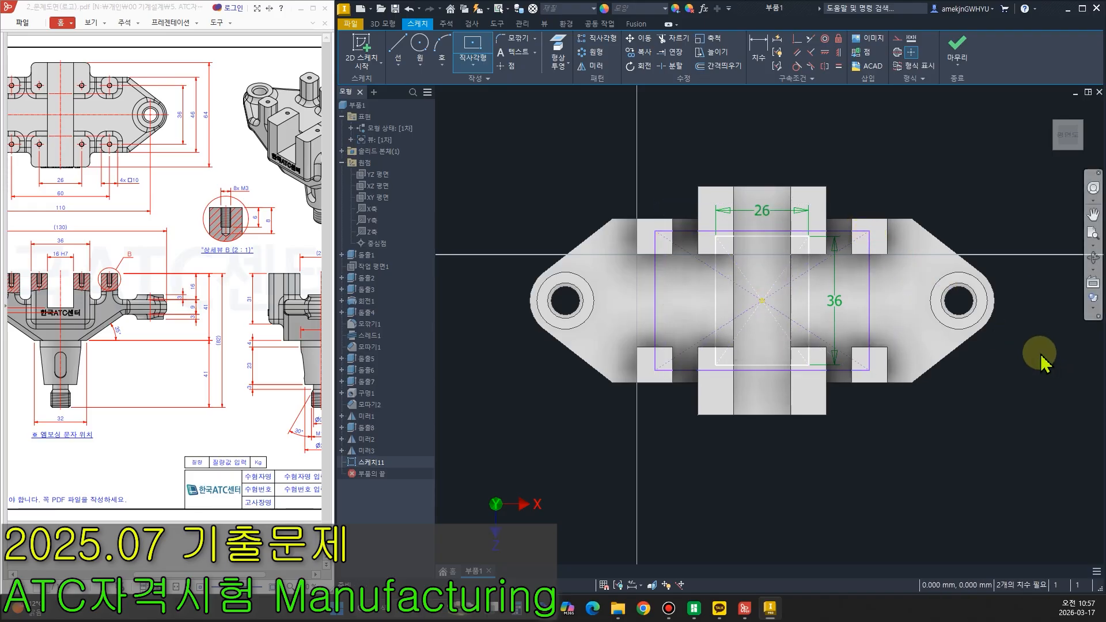
key("Escape")
left_click(759, 46)
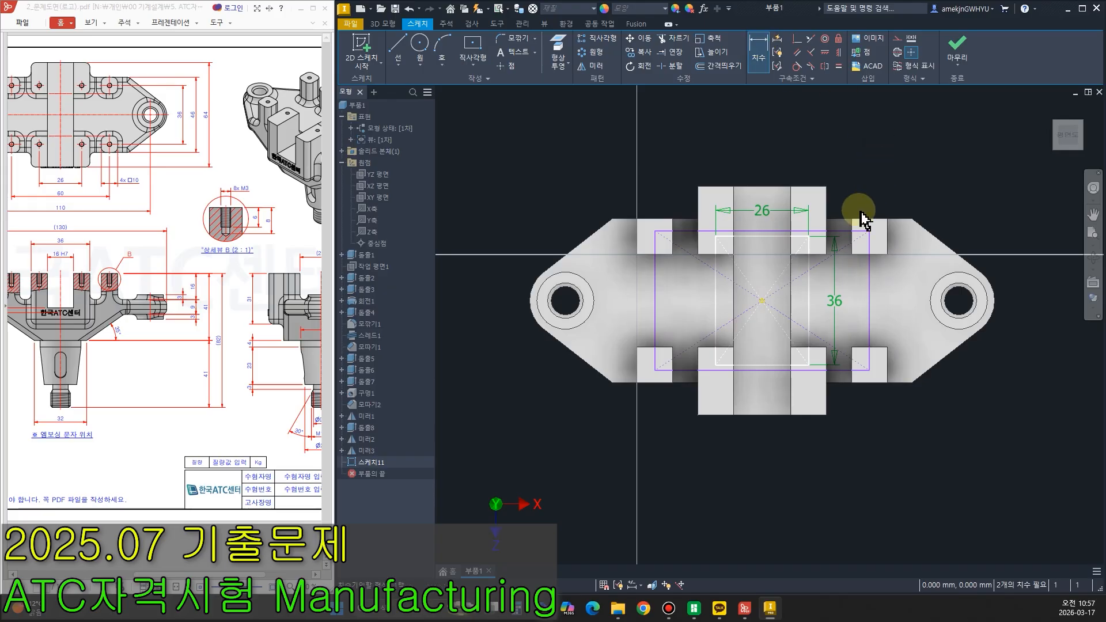
left_click(858, 232)
left_click(828, 143)
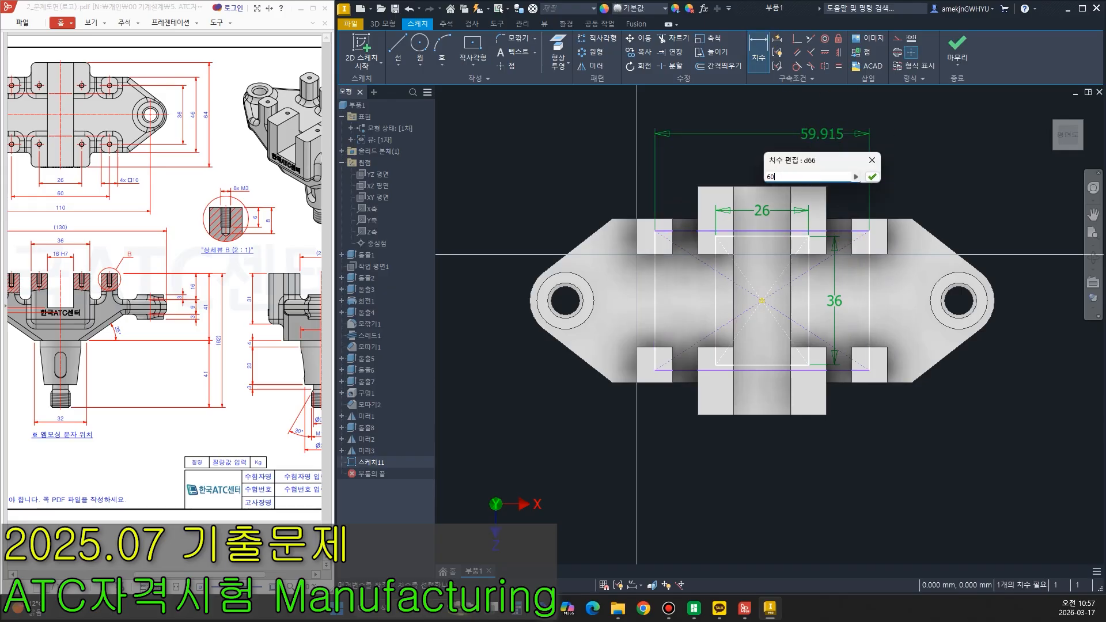
key("Return")
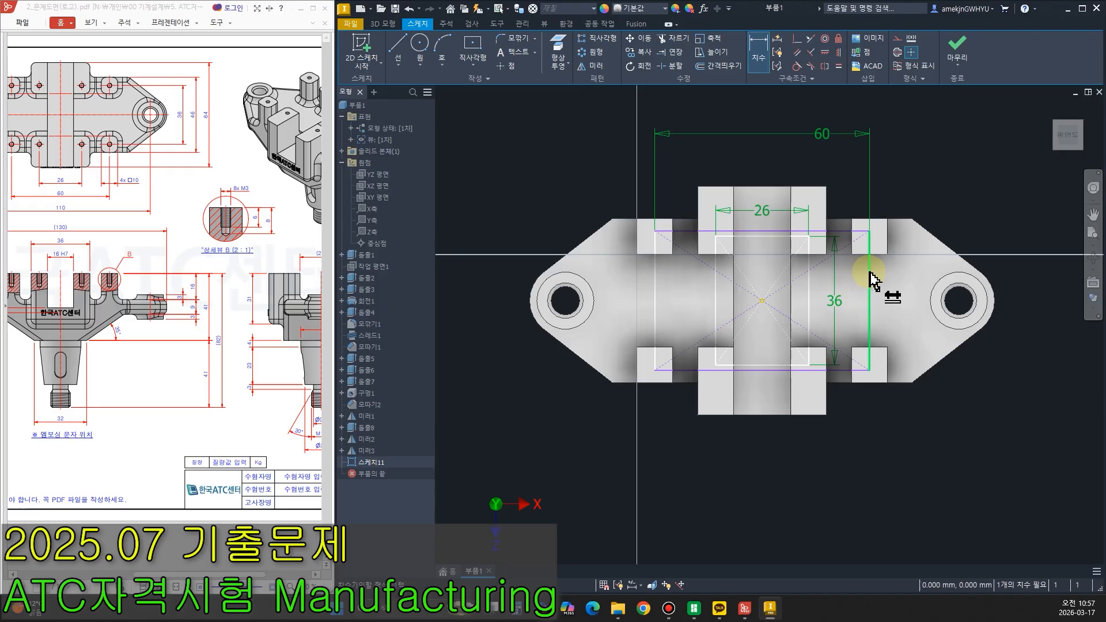
Make the upper edges of the two rectangles collinear.
left_click(810, 38)
left_click(759, 231)
left_click(759, 241)
key("Escape")
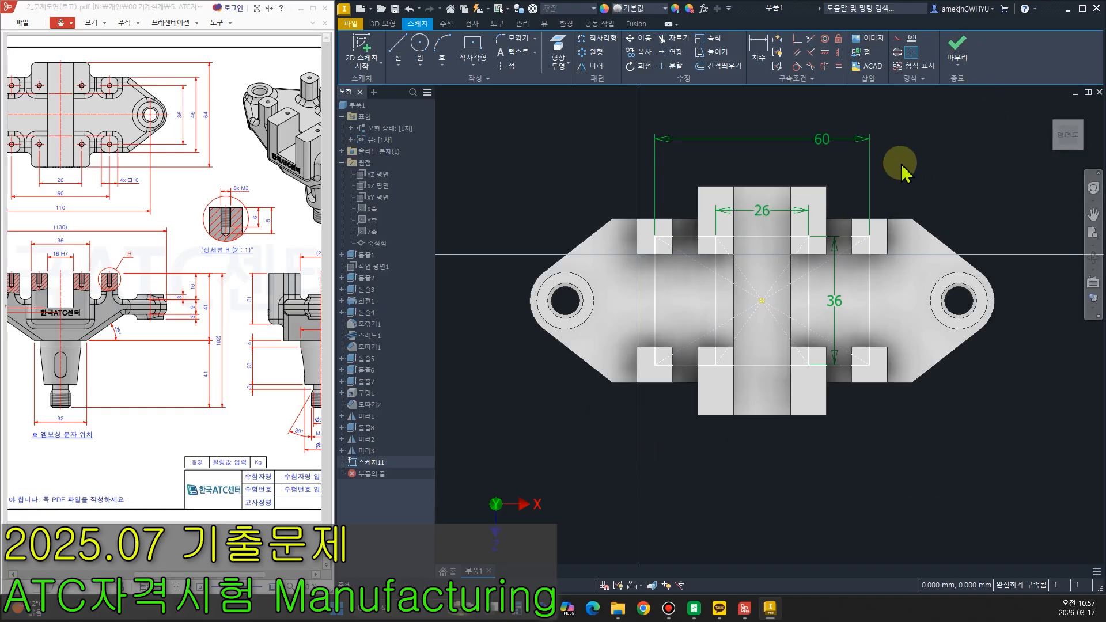
mouse_move(902, 171)
left_mouse_down()
mouse_move(1012, 180)
mouse_move(1014, 122)
mouse_move(906, 126)
left_mouse_up()
key("Escape")
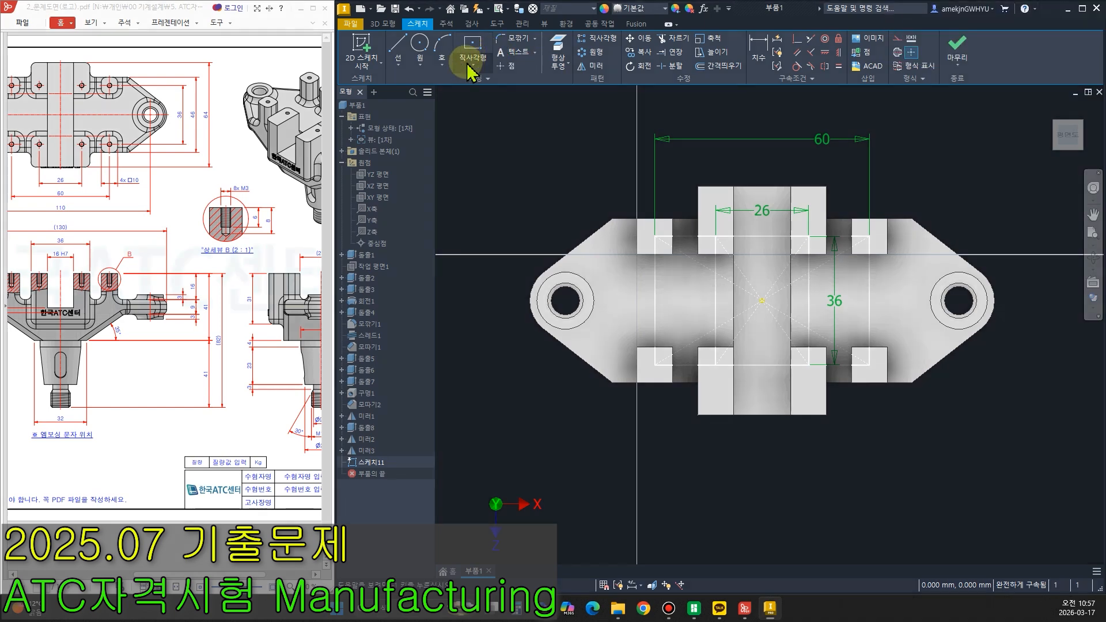
left_click(468, 66)
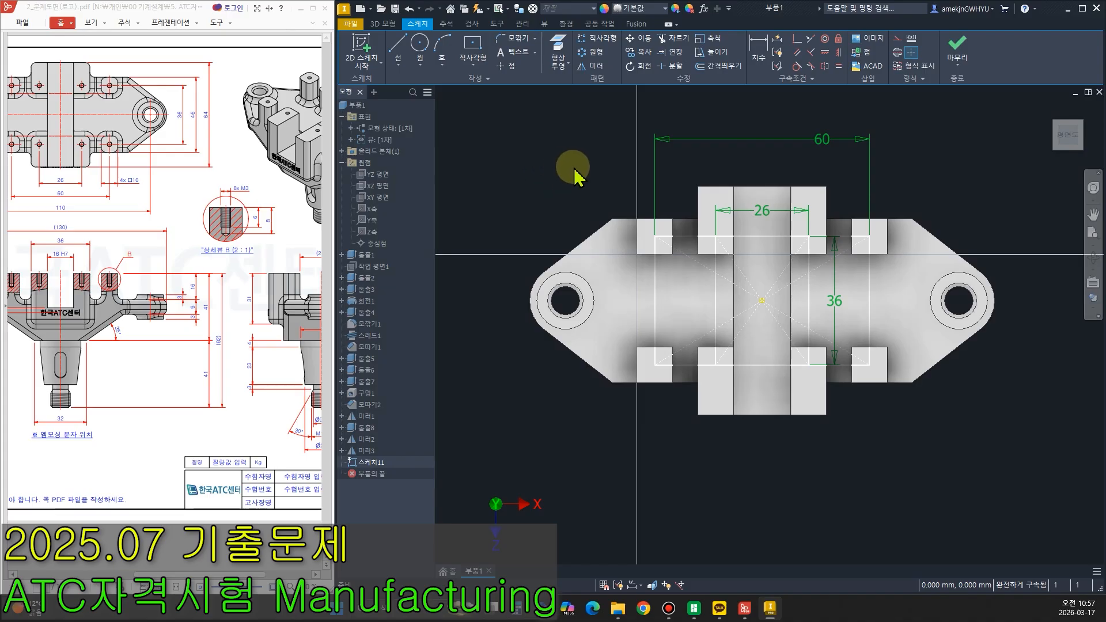
left_click(468, 74)
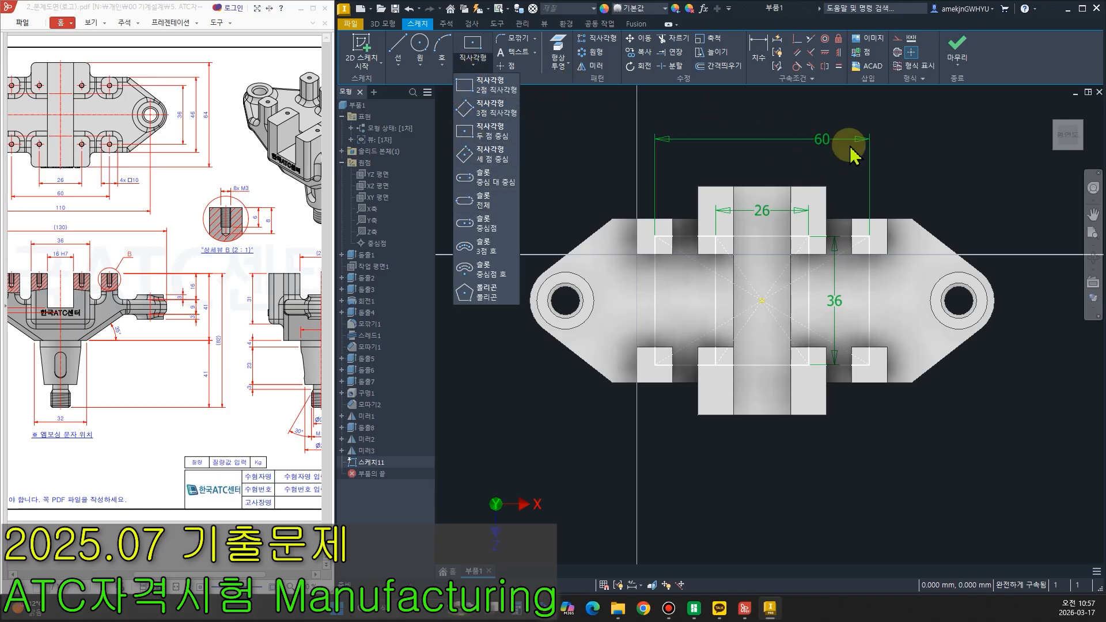
left_click(954, 146)
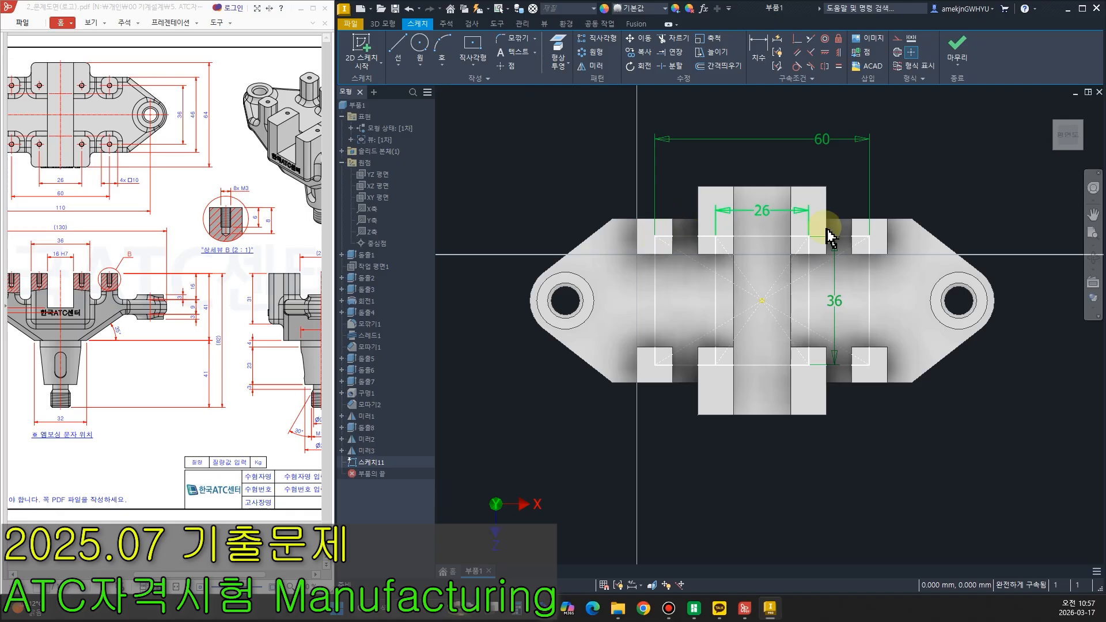
Finish the sketch and place holes at all eight corner points of the two rectangles on the post tops.
left_click(956, 45)
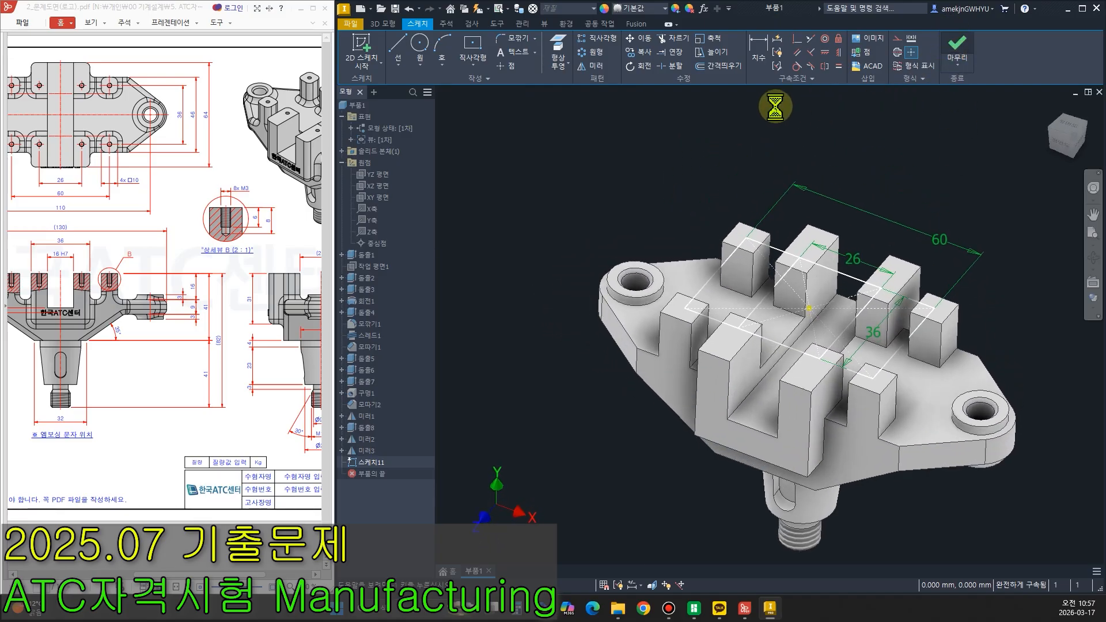
middle_click_drag(623, 204, 606, 189)
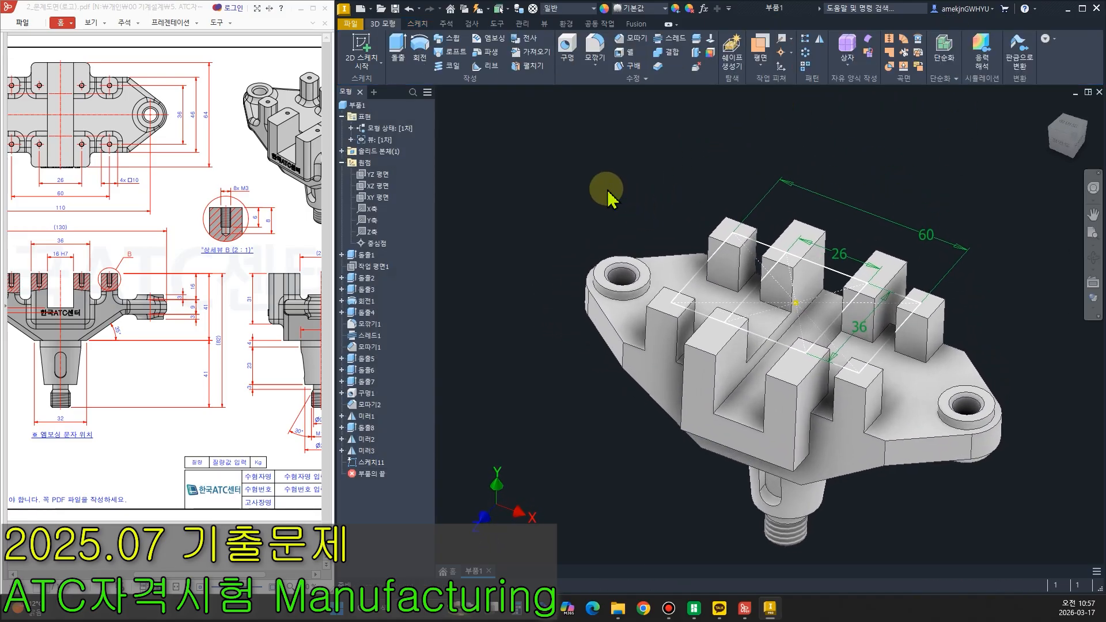
left_click(566, 47)
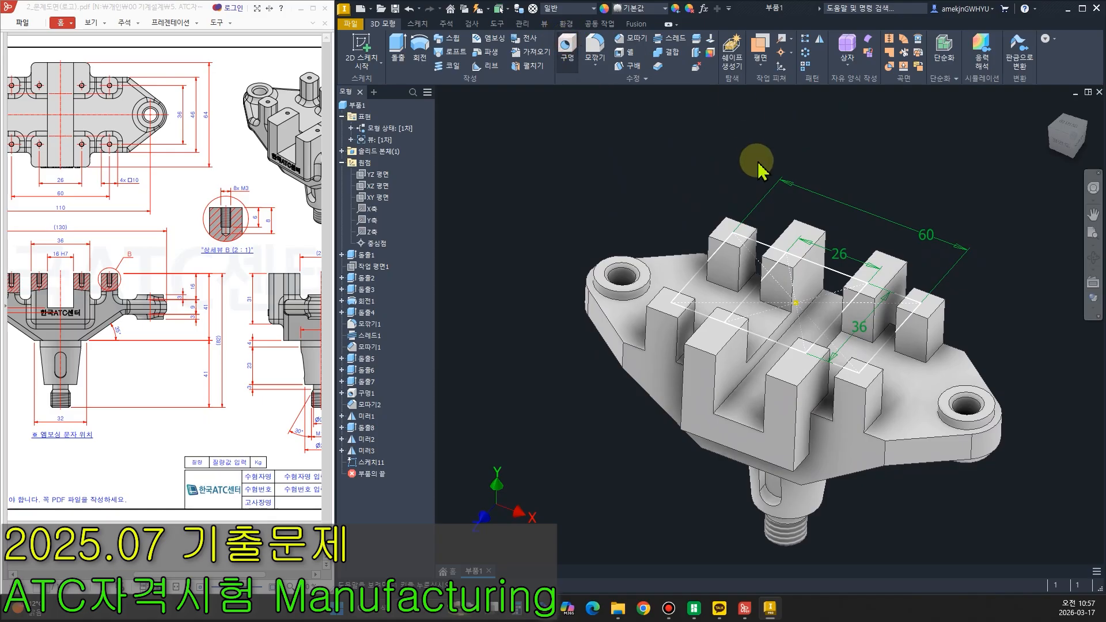
left_click(732, 233)
left_click(671, 301)
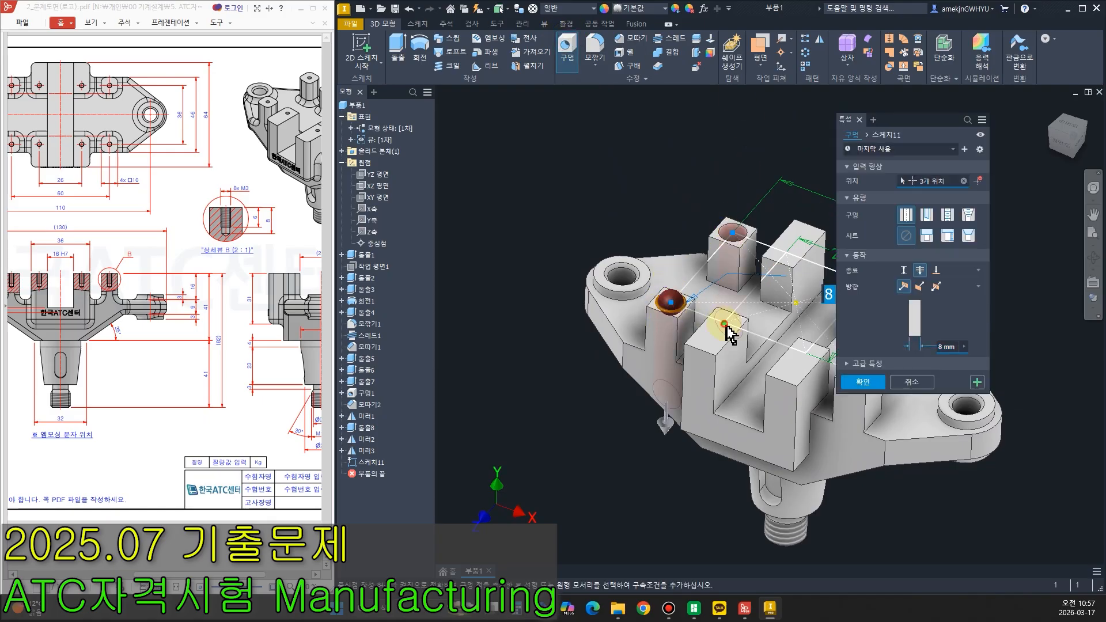
left_click(723, 323)
left_click(786, 252)
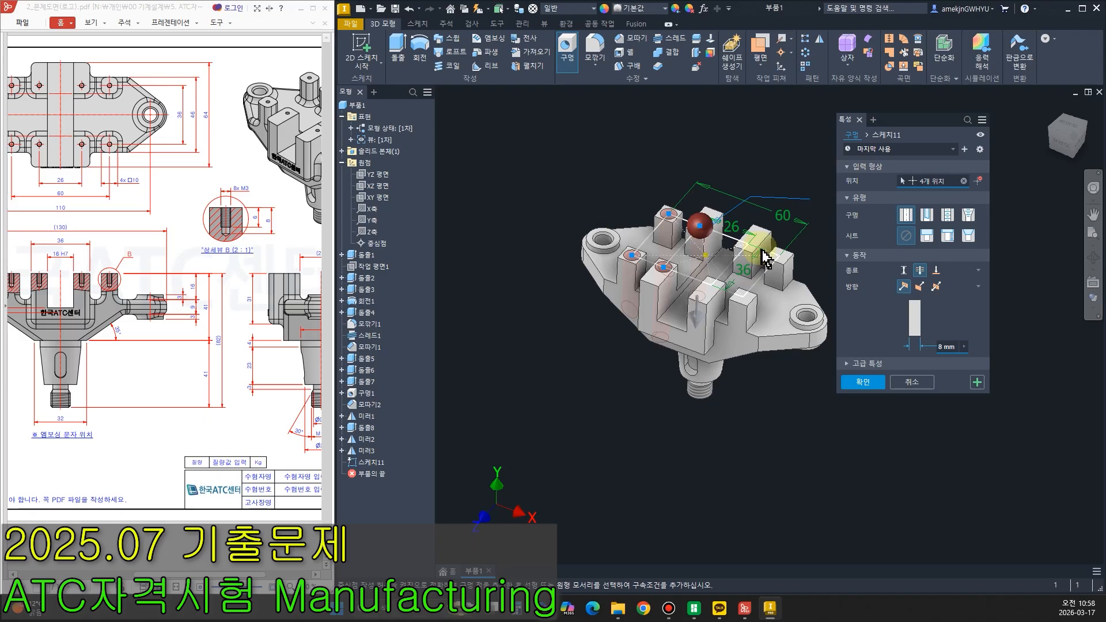
scroll(685, 236, "down", 5)
left_click(720, 236)
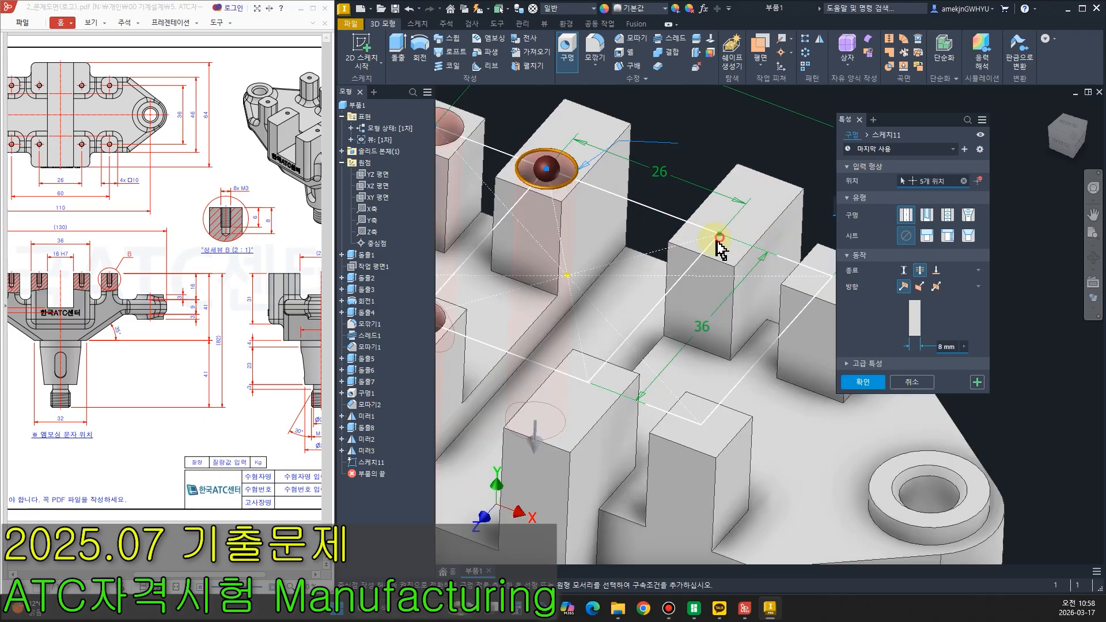
left_click(588, 383)
left_click(703, 426)
scroll(527, 377, "up", 3)
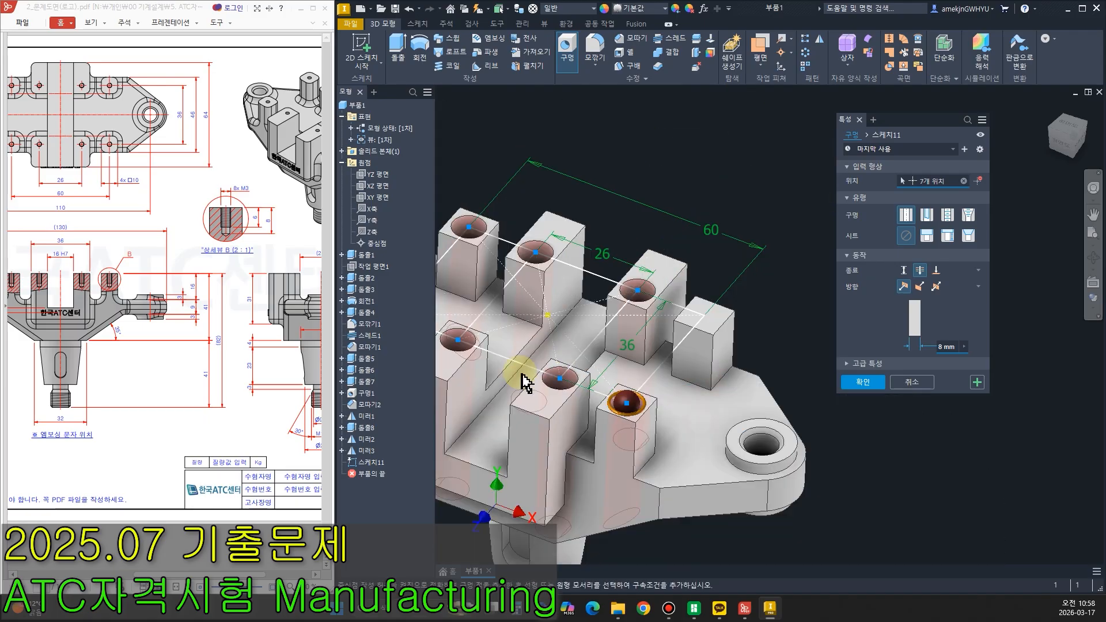
left_click(703, 315)
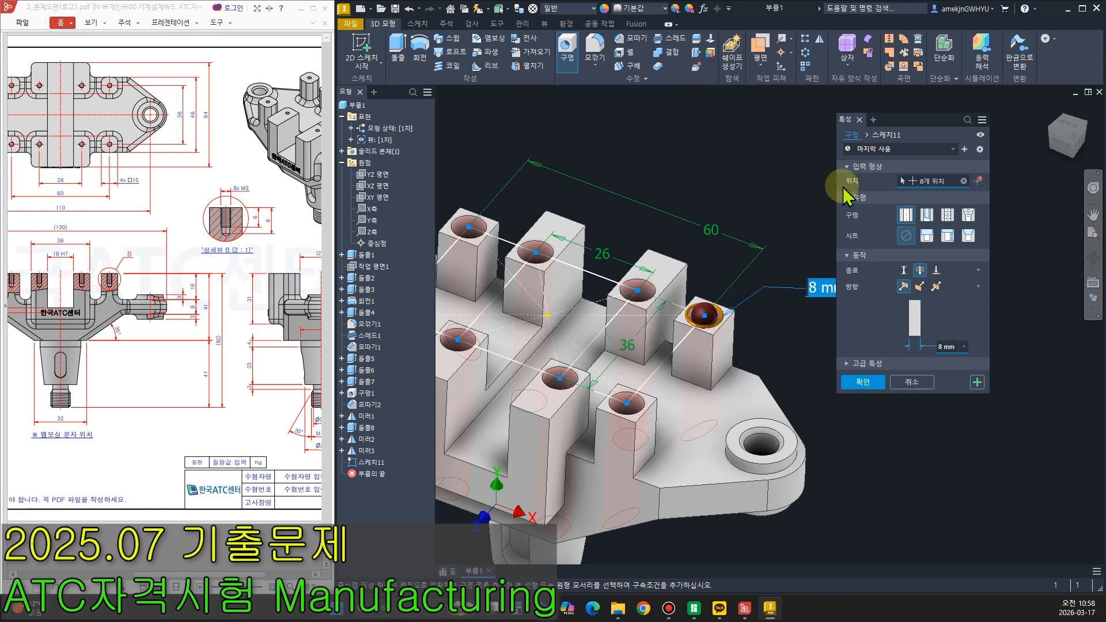
Make the eight holes tapped, with ISO Metric profile as the thread type.
left_click(951, 219)
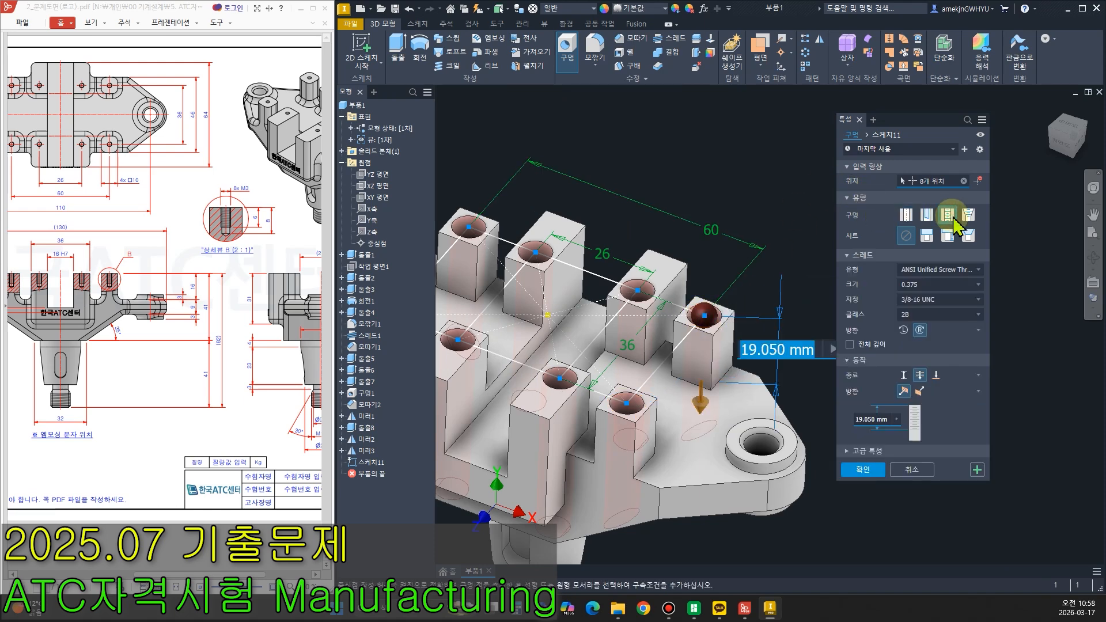
key("ctrl+2")
mouse_move(117, 302)
left_mouse_down()
mouse_move(95, 300)
mouse_move(121, 301)
left_mouse_up()
mouse_move(249, 247)
left_mouse_down()
mouse_move(187, 241)
mouse_move(254, 268)
left_mouse_up()
key("Escape")
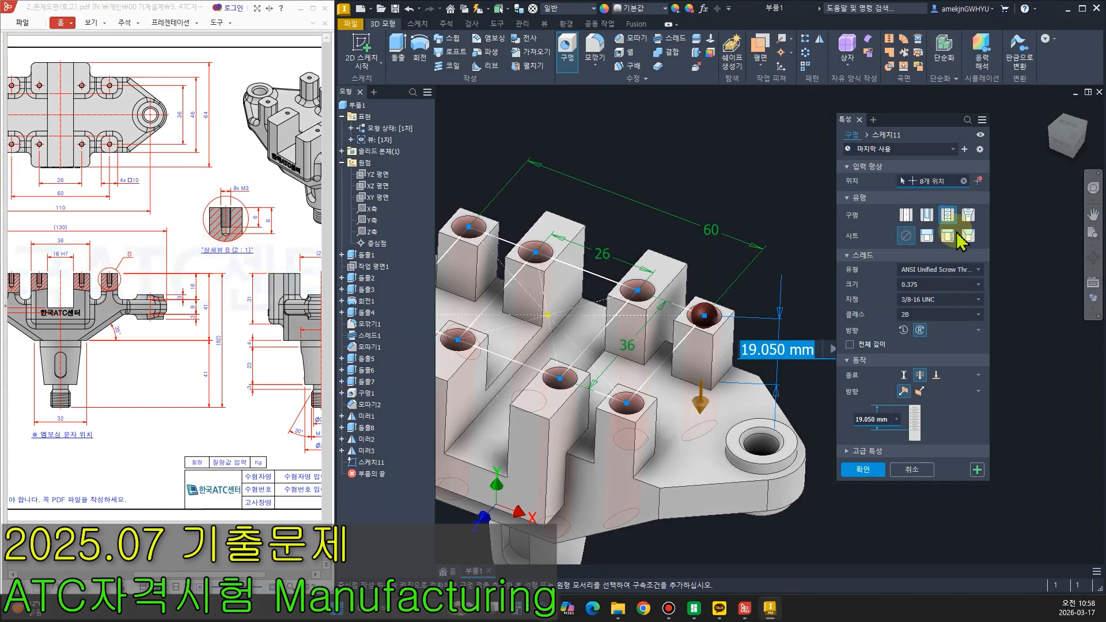
left_click(960, 269)
left_click(938, 310)
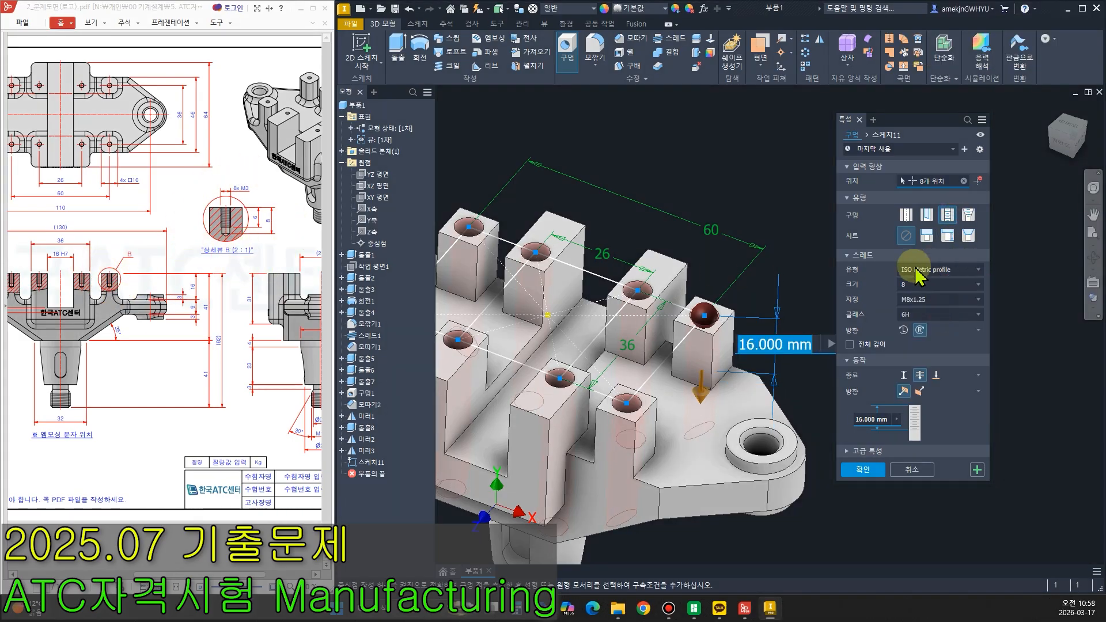
Set the eight post holes to M3x0.5 threads with a blind depth of 8 mm and create them.
left_click(924, 286)
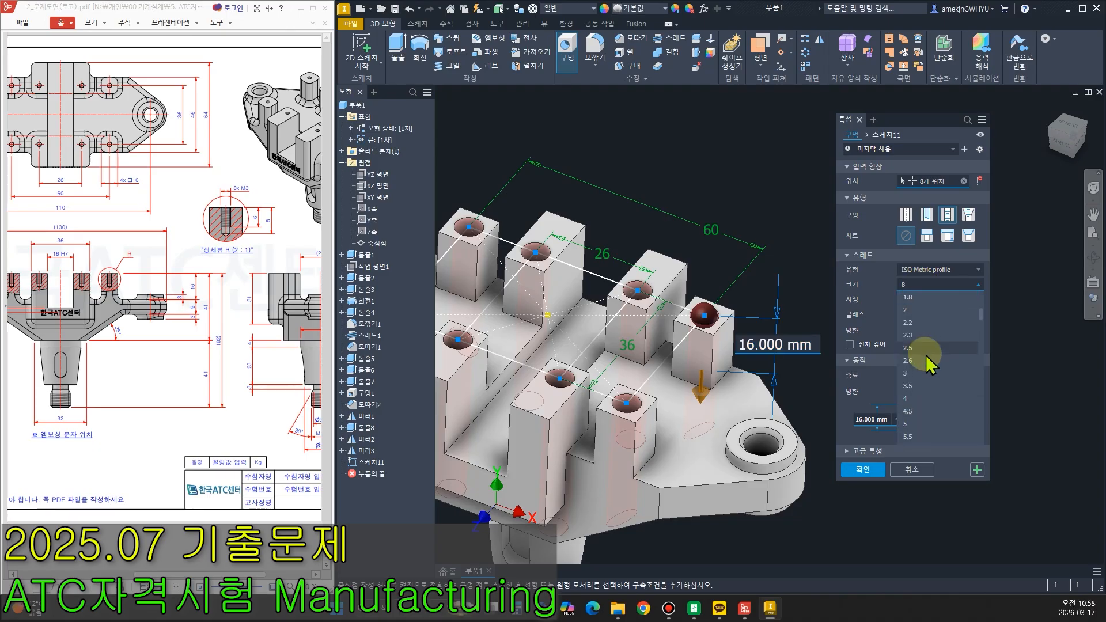
left_click(913, 374)
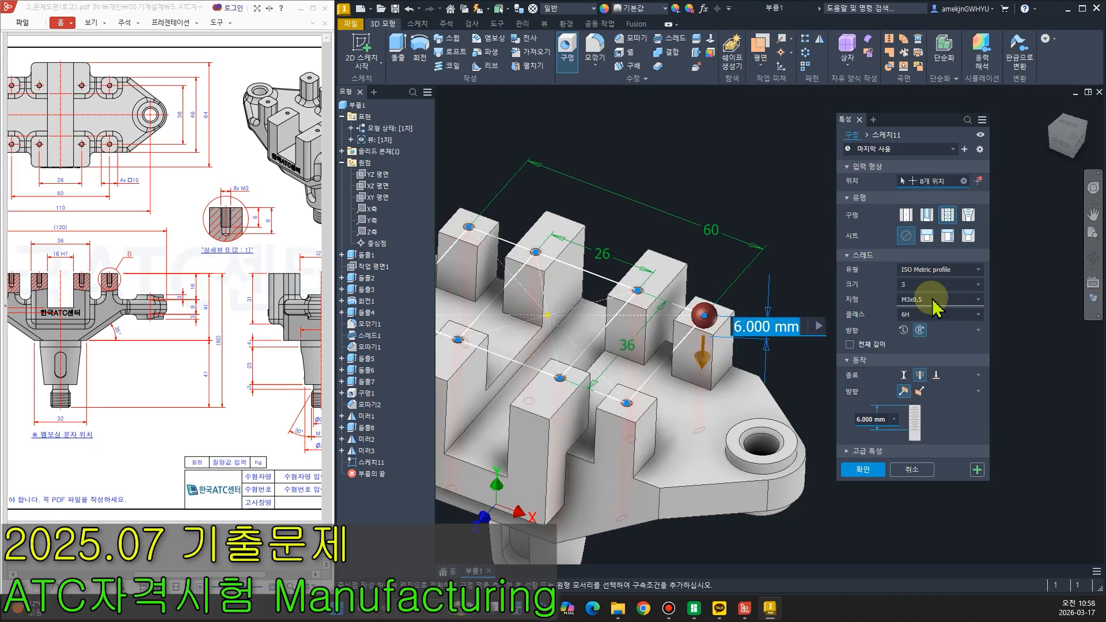
left_click(904, 377)
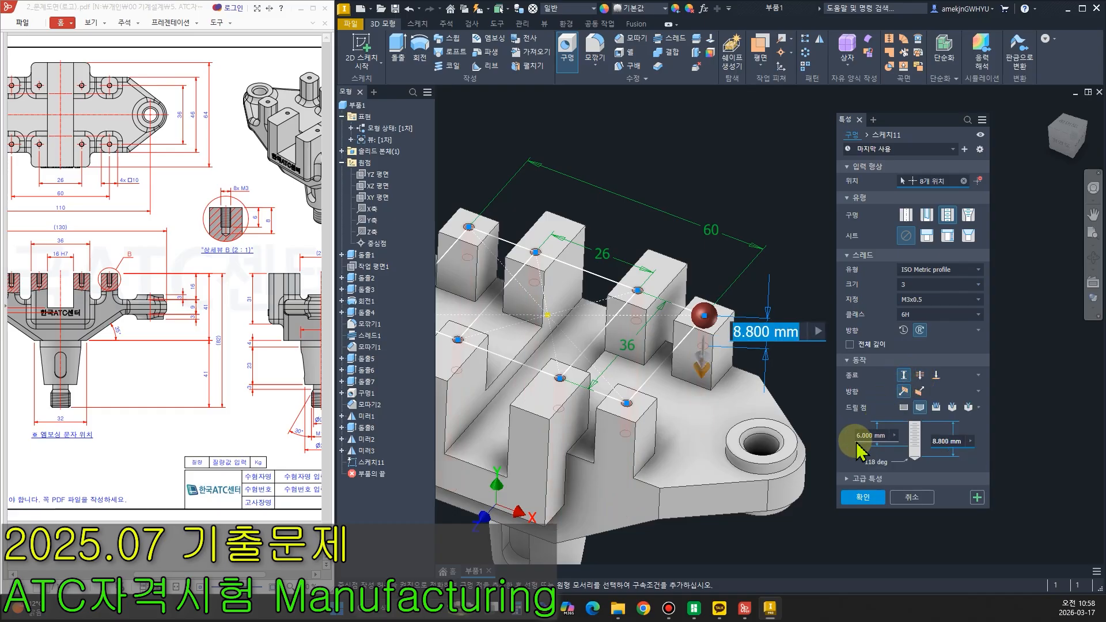
left_click(940, 443)
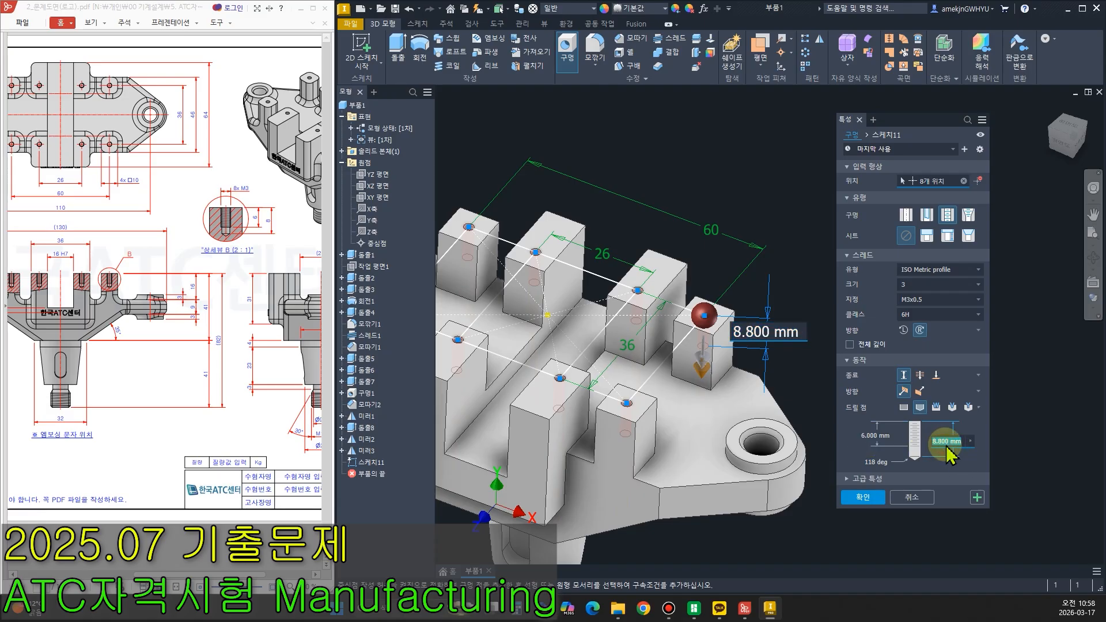
type("8")
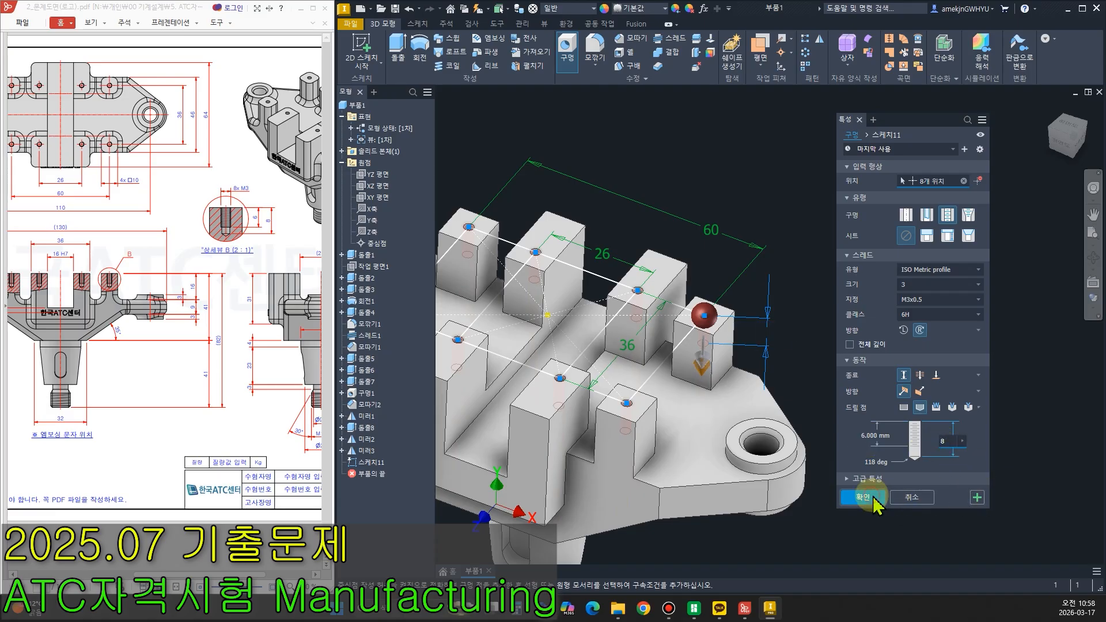
left_click(864, 497)
Check the part with its tapped posts against the plan and front views of the PDF drawing.
middle_click_drag(865, 363, 1015, 363, "shift")
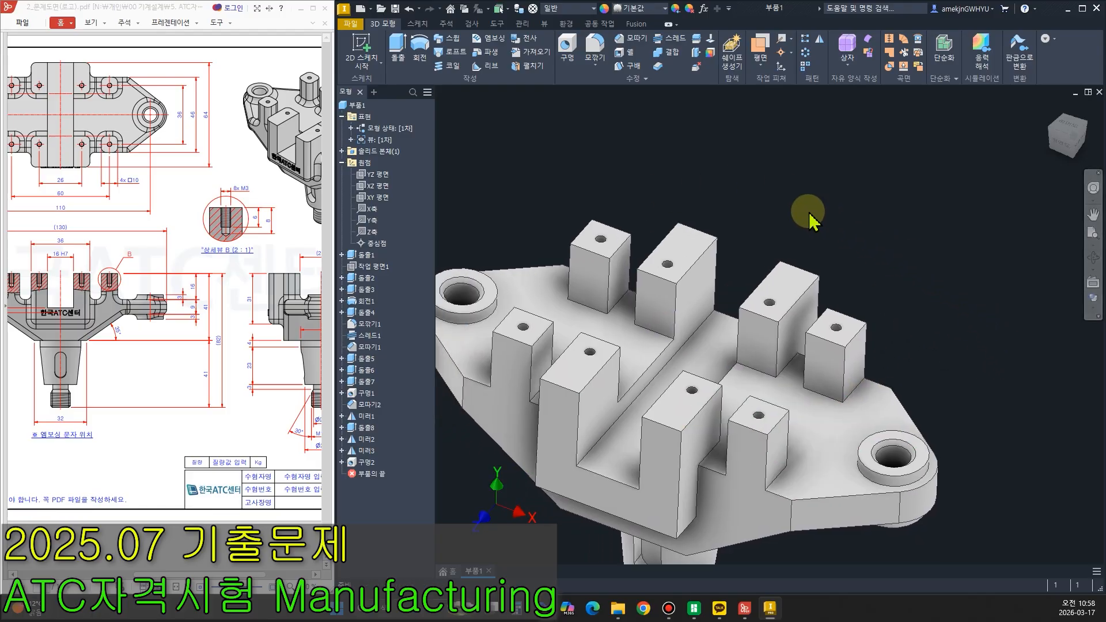
scroll(899, 277, "down", 3)
mouse_move(870, 467)
middle_mouse_down("shift")
mouse_move(889, 412)
mouse_move(877, 456)
middle_mouse_up("shift")
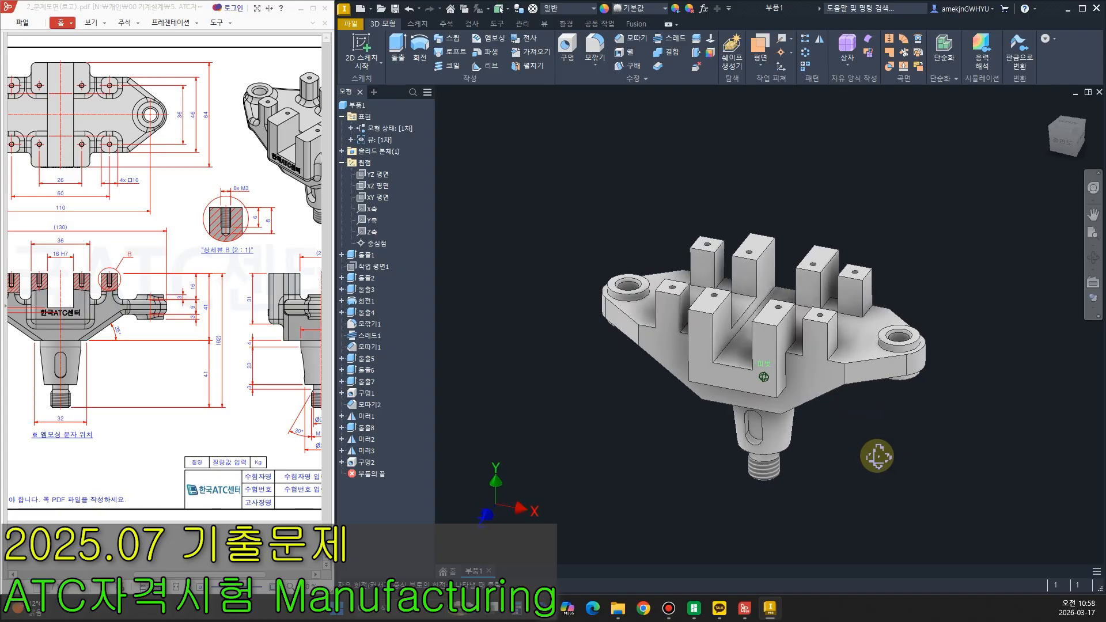
left_click_drag(154, 575, 133, 576)
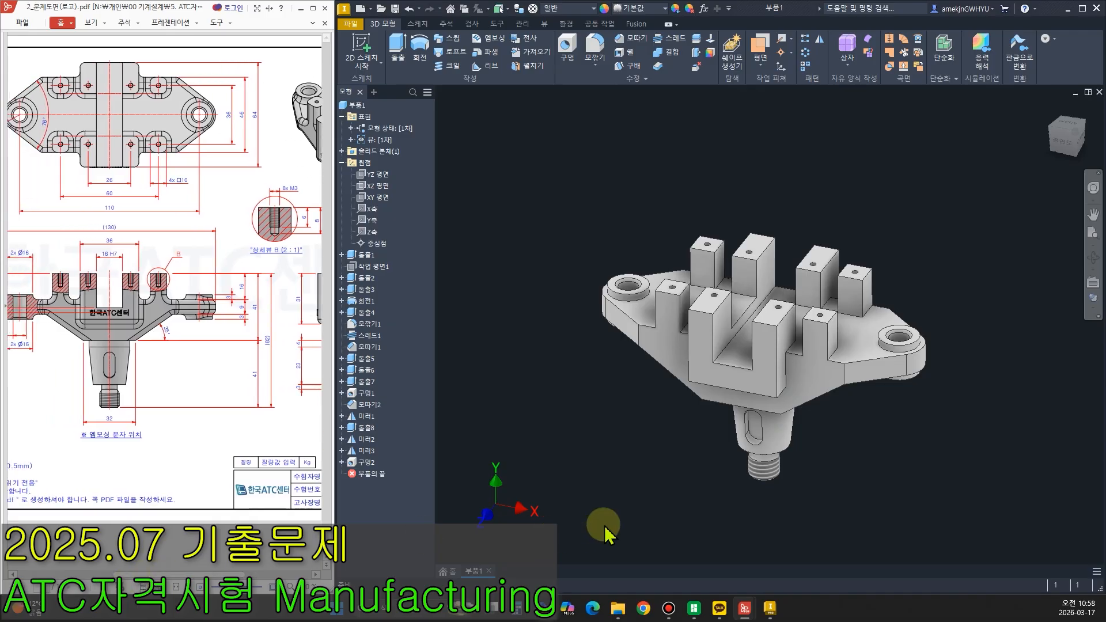
middle_click_drag(630, 481, 639, 484, "shift")
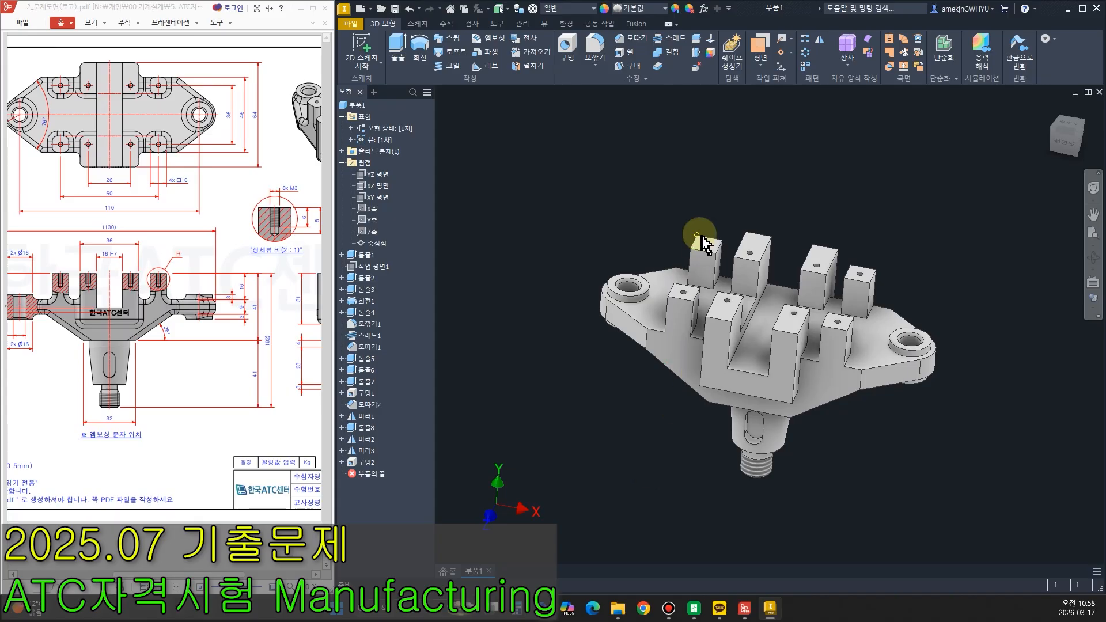
scroll(697, 252, "up", 2)
scroll(571, 236, "down", 3)
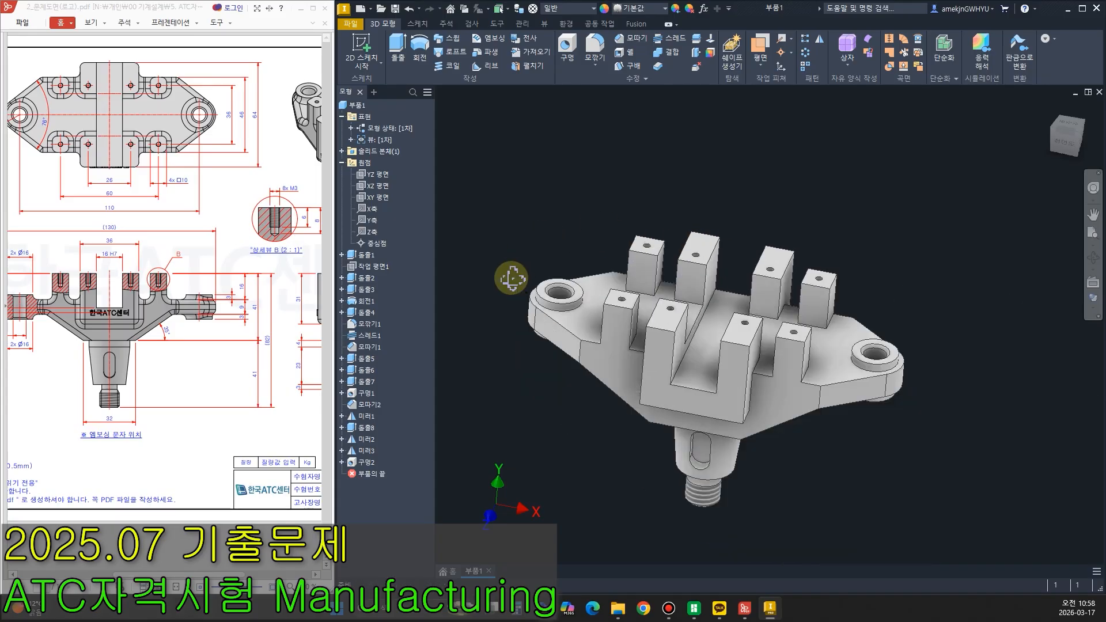
left_click(594, 47)
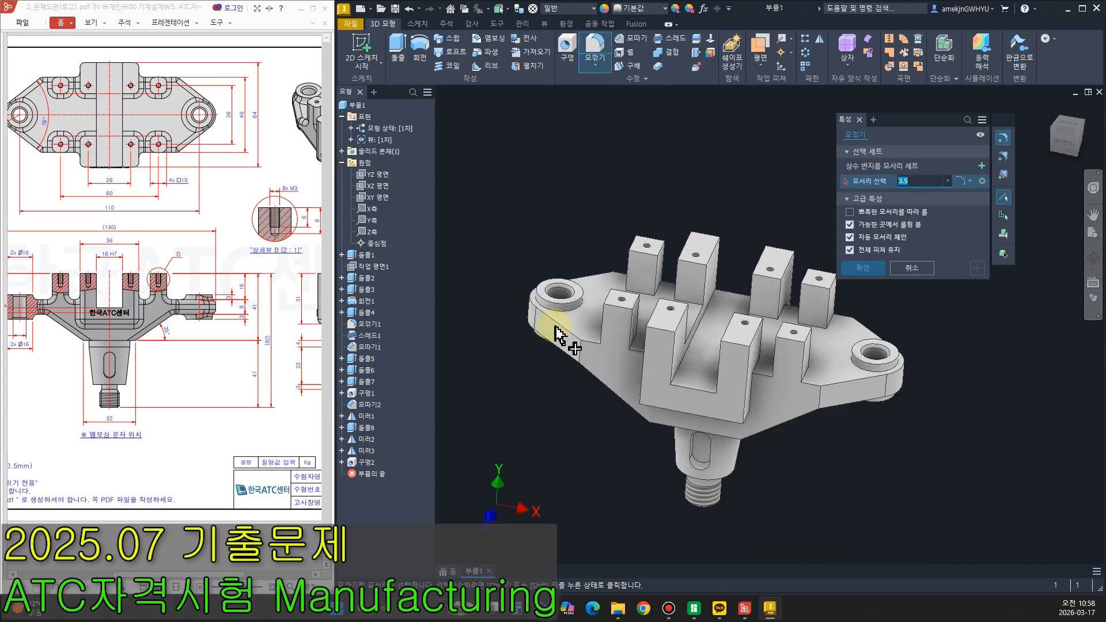
left_click(603, 331)
left_click(630, 337)
left_click(638, 320)
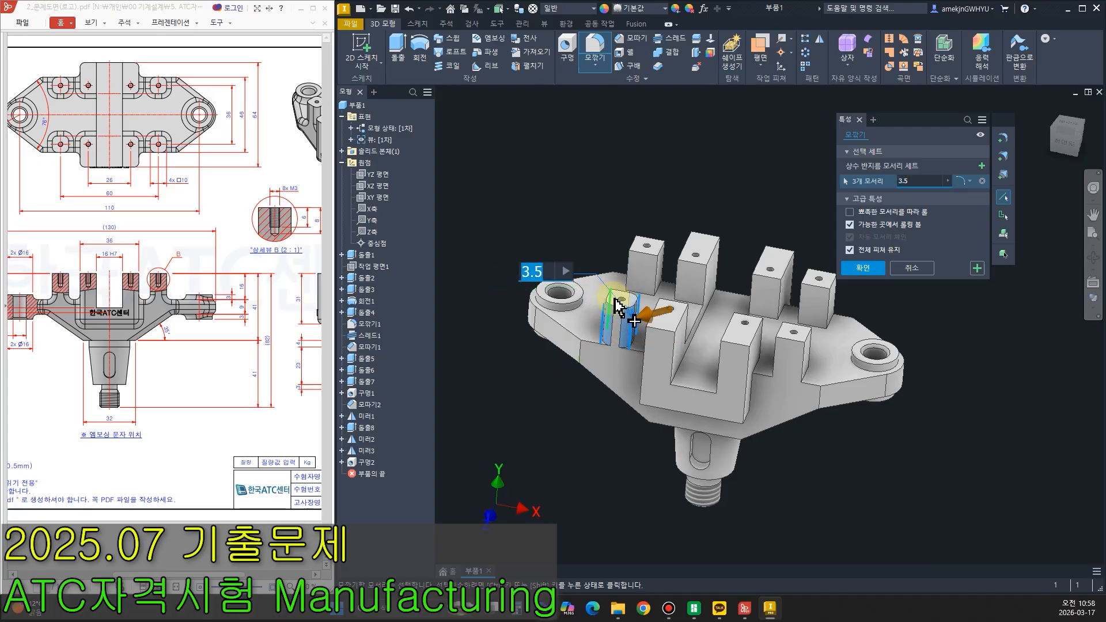
left_click(614, 299)
left_click(628, 262)
left_click(656, 267)
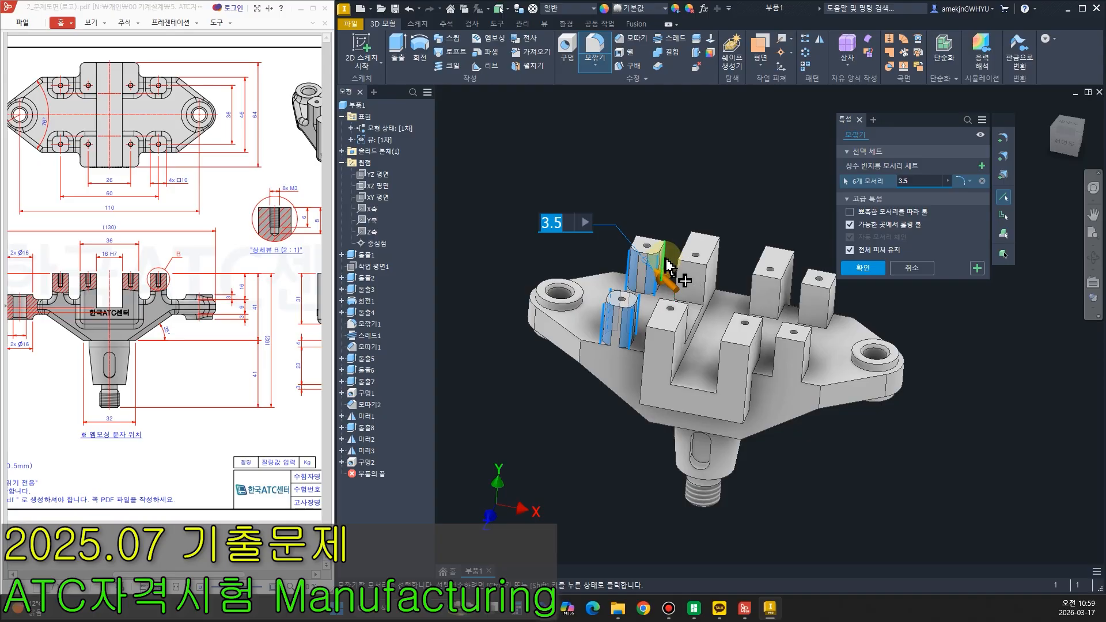
left_click(639, 244)
scroll(643, 248, "up", 4)
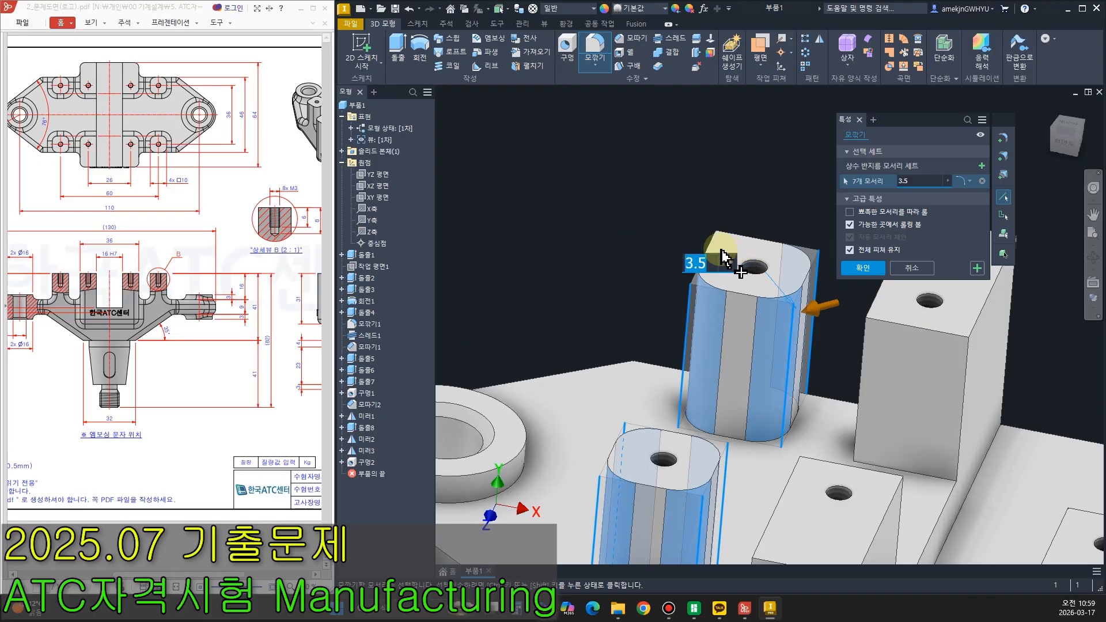
left_click(719, 249)
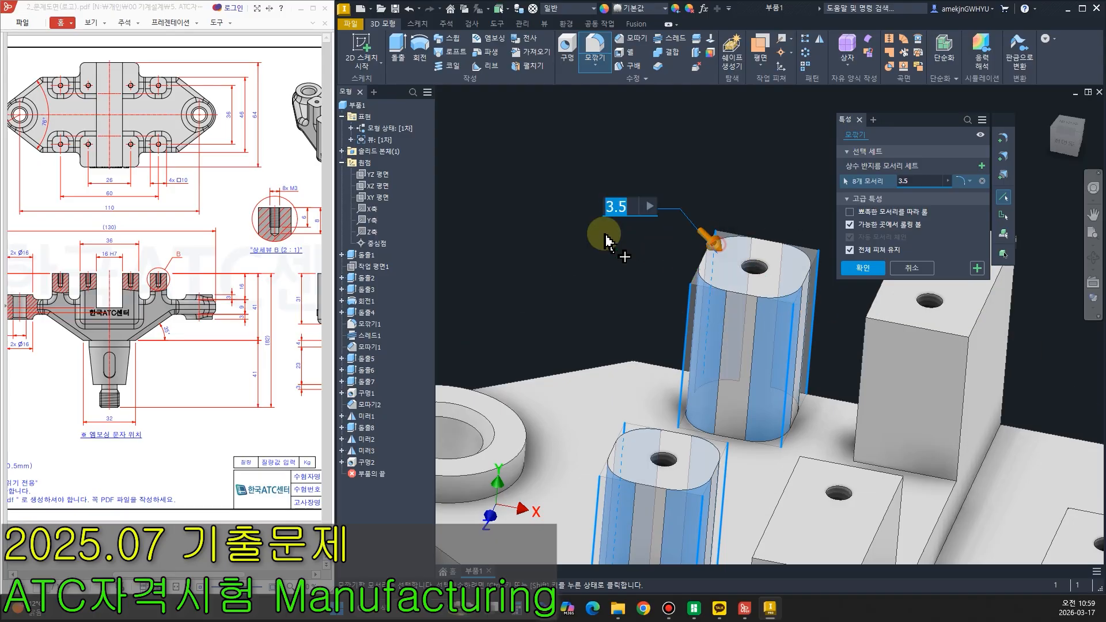
scroll(600, 242, "down", 5)
left_click(912, 269)
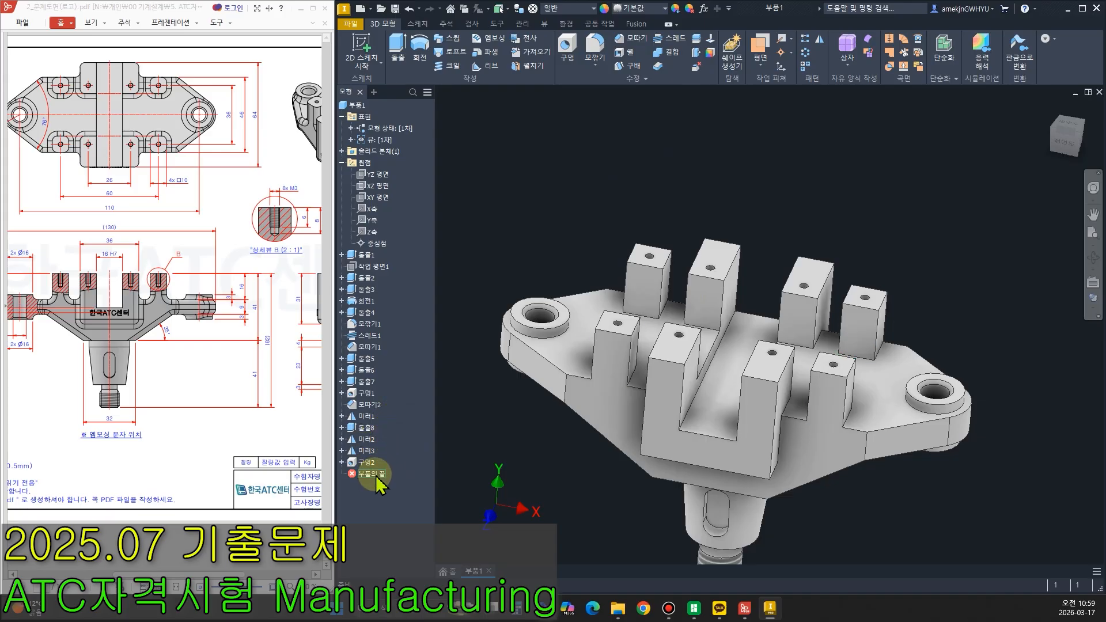
Roll the model back to before the small post's mirrors and fillet that post's four vertical edges with a 3 mm radius.
mouse_move(376, 476)
left_mouse_down()
mouse_move(384, 416)
mouse_move(383, 443)
left_mouse_up()
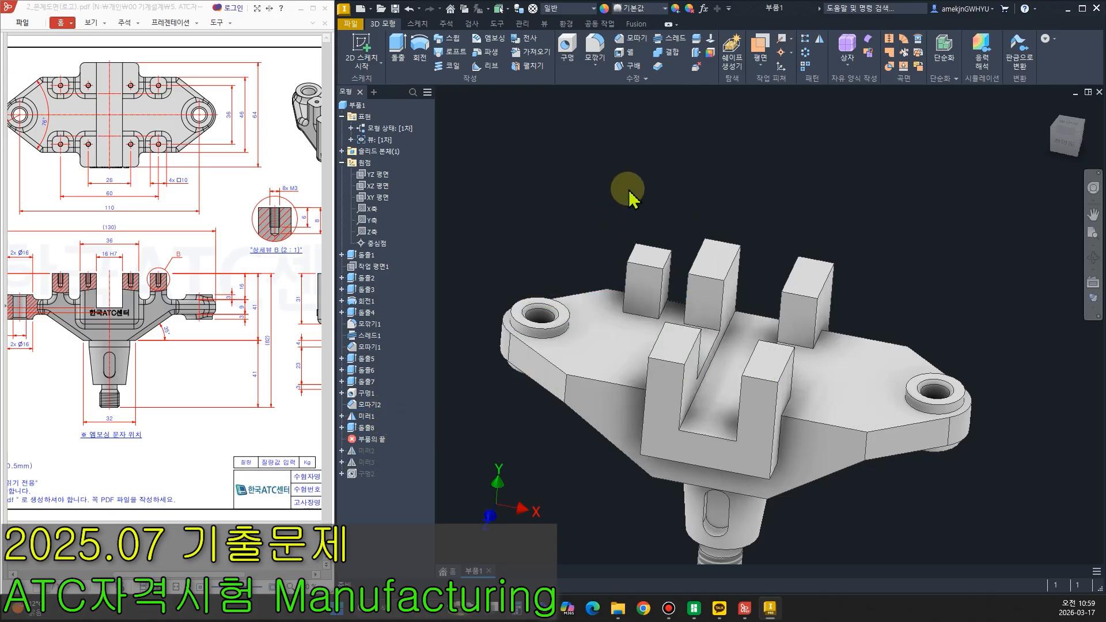
scroll(605, 242, "up", 3)
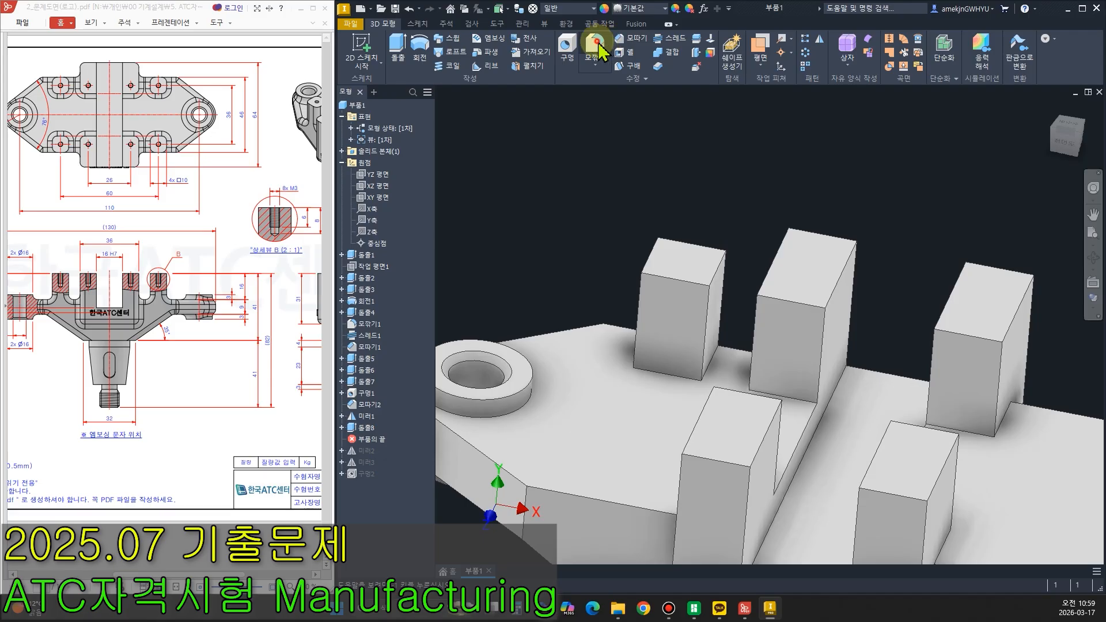
left_click(599, 47)
left_click(637, 297)
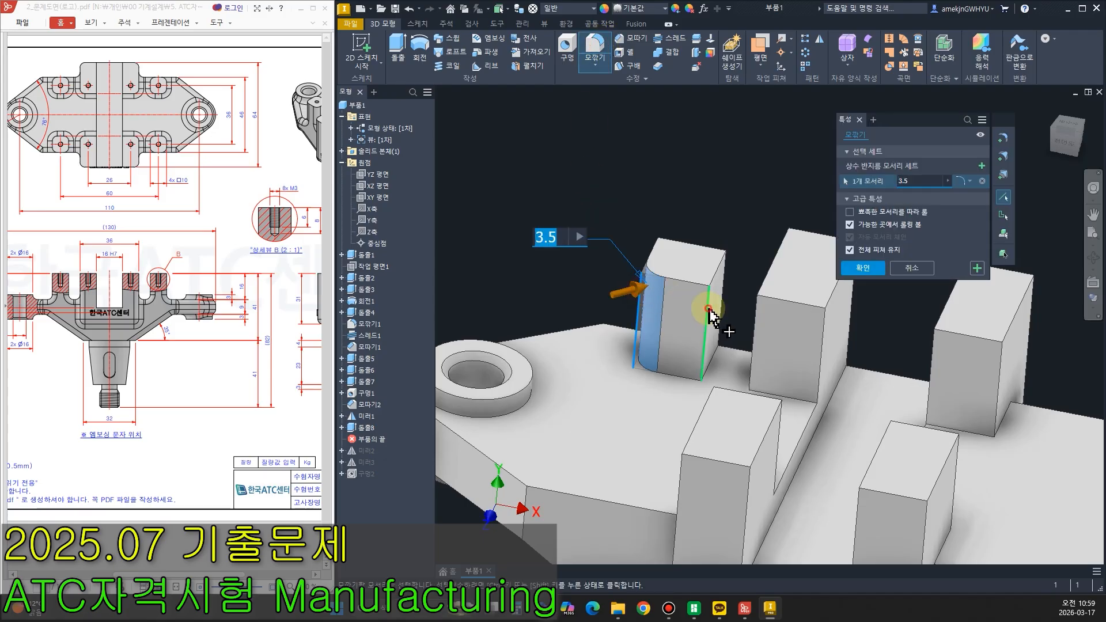
left_click(709, 311)
left_click(719, 313)
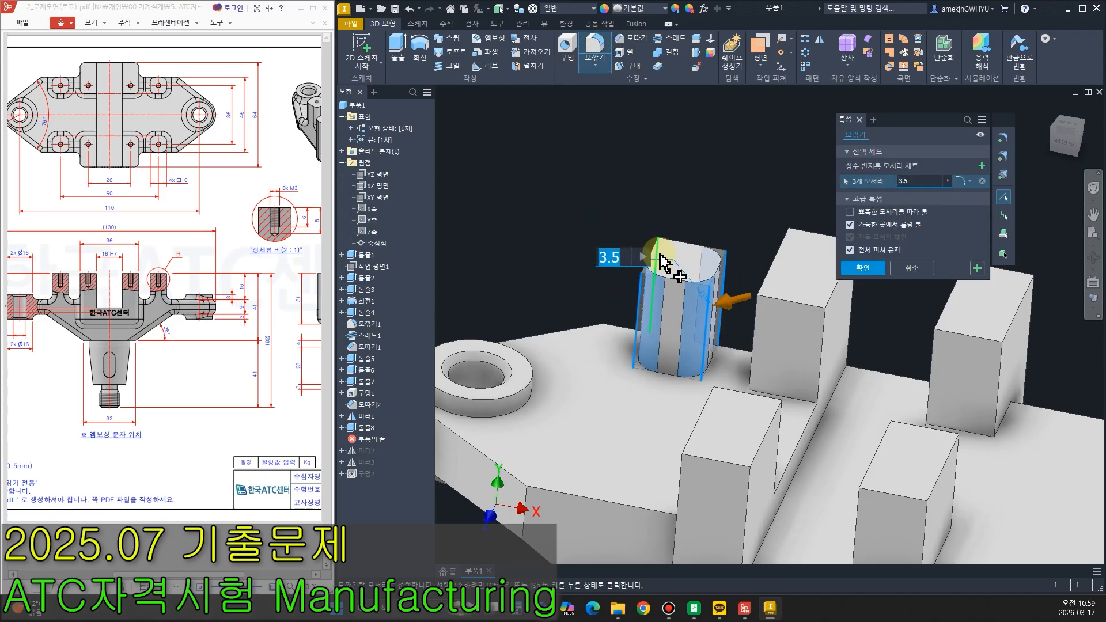
left_click(660, 256)
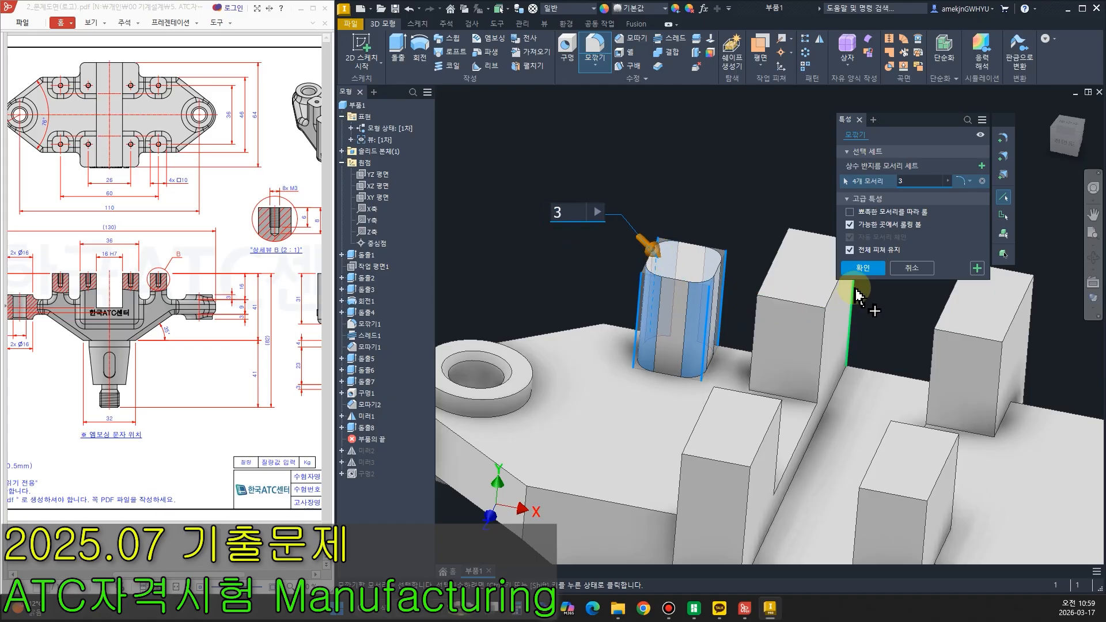
left_click(863, 268)
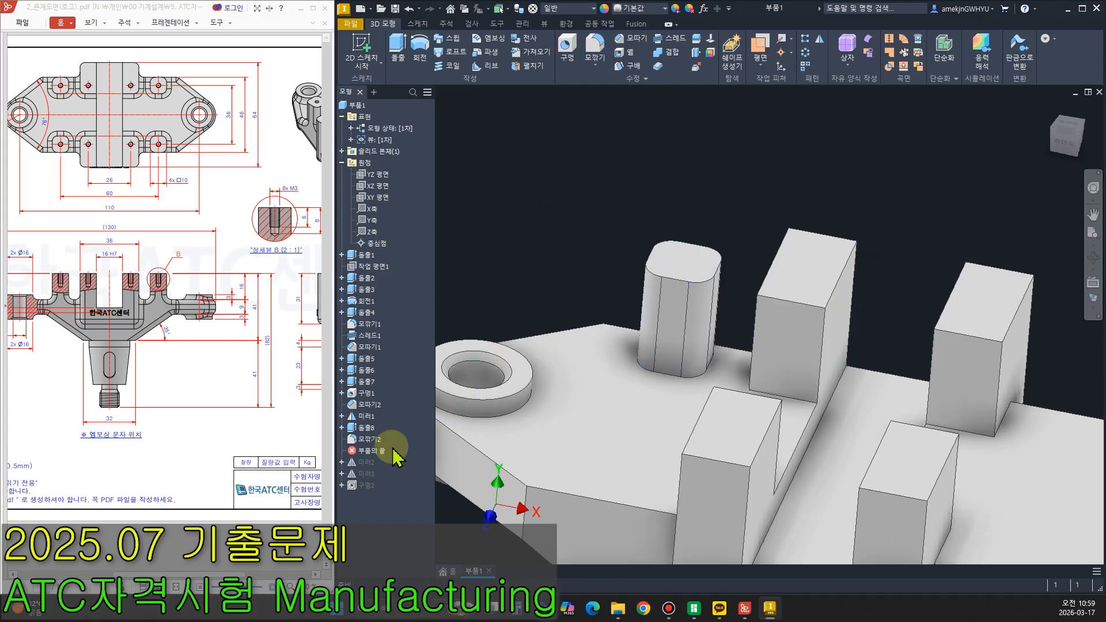
Roll the model forward past both post mirrors and the tapped holes to restore the full feature history.
left_click_drag(378, 473, 379, 479)
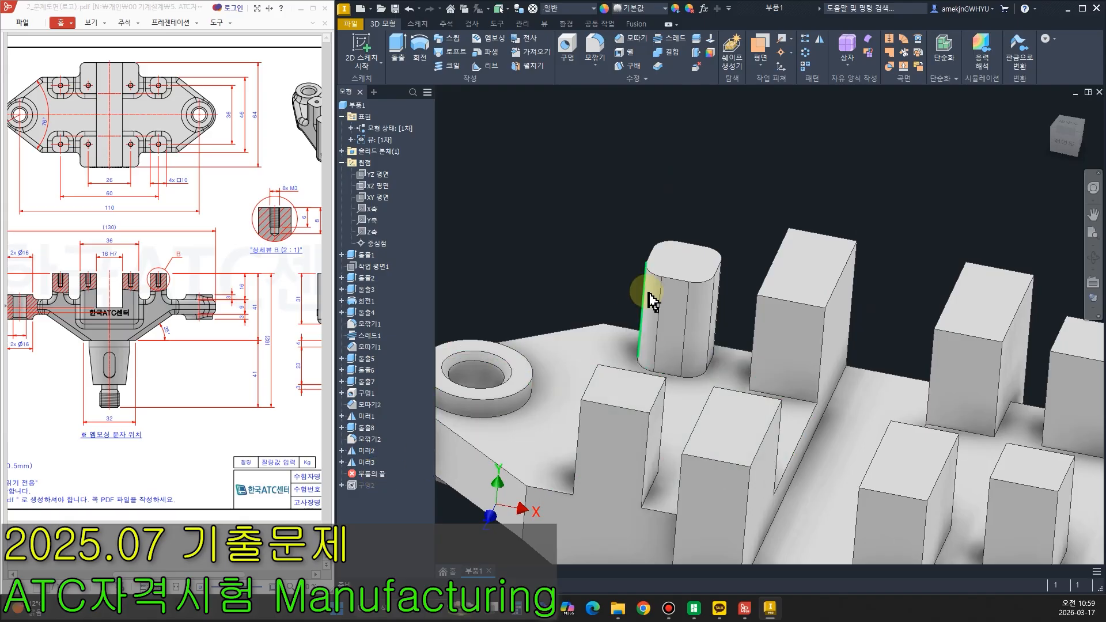
key("F6")
left_click_drag(381, 488, 381, 489)
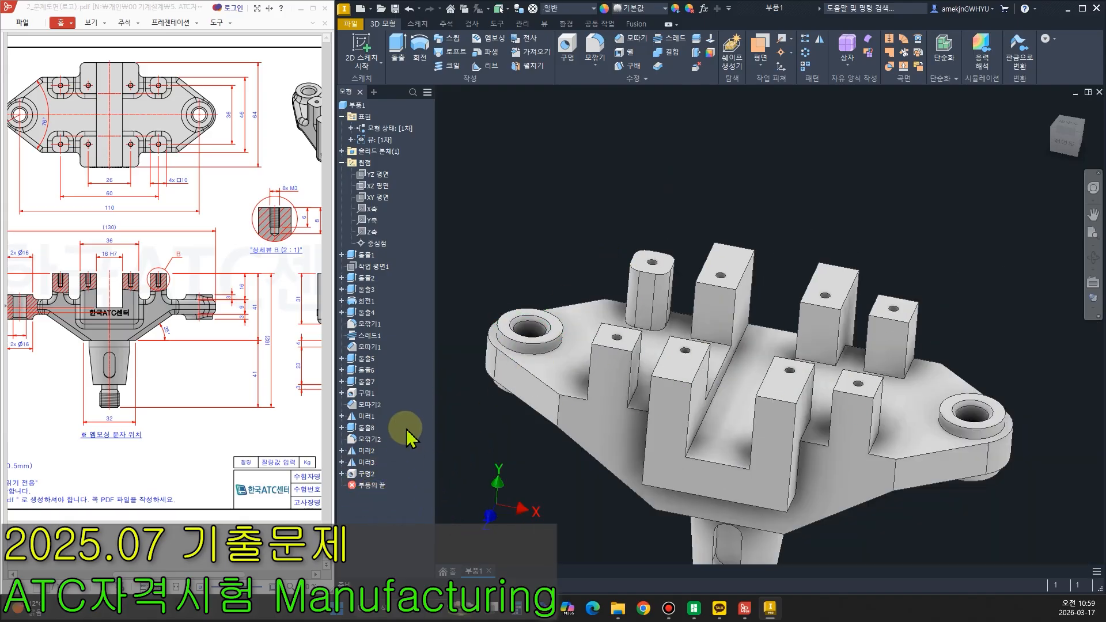
Include the small post's edge fillet in both post mirrors, the one about the YZ plane and the one about the XY plane.
double_click(371, 452)
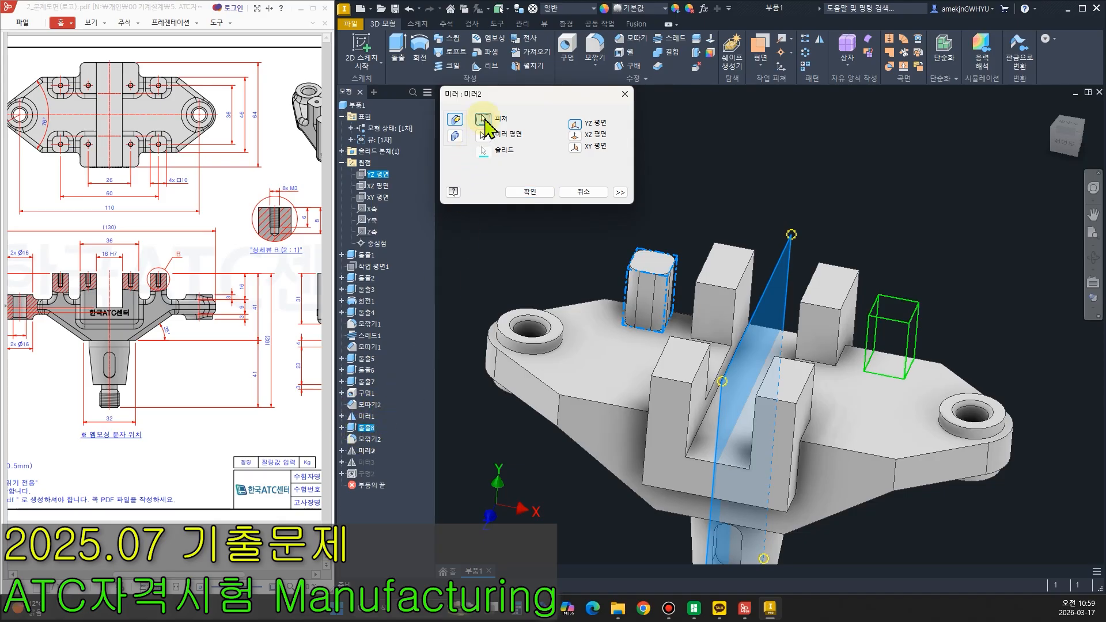
left_click(377, 441)
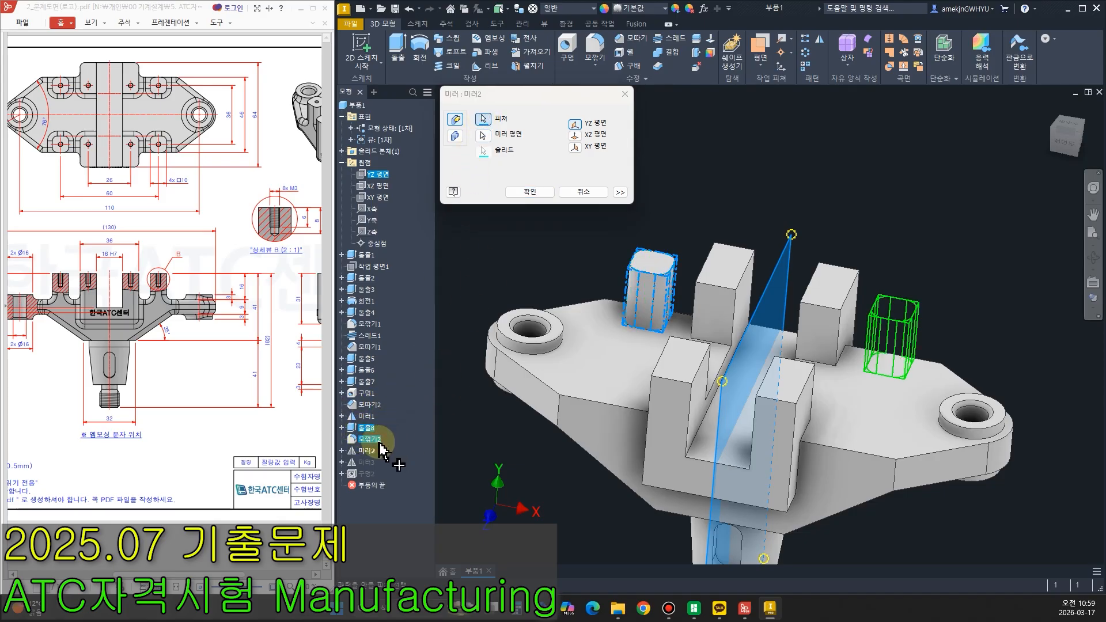
left_click(525, 191)
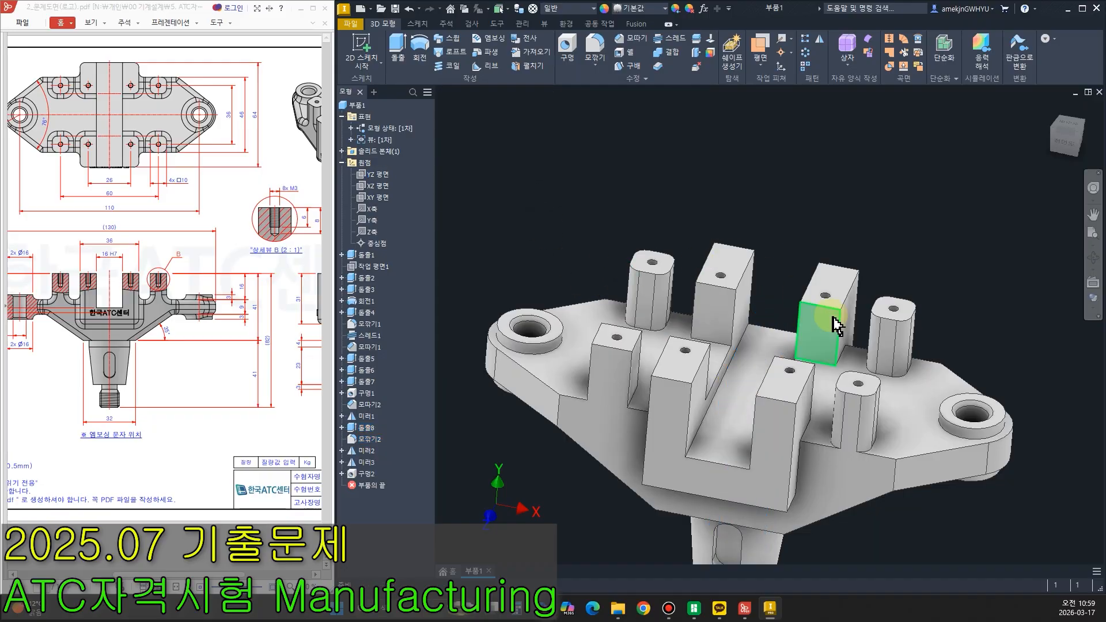
double_click(365, 464)
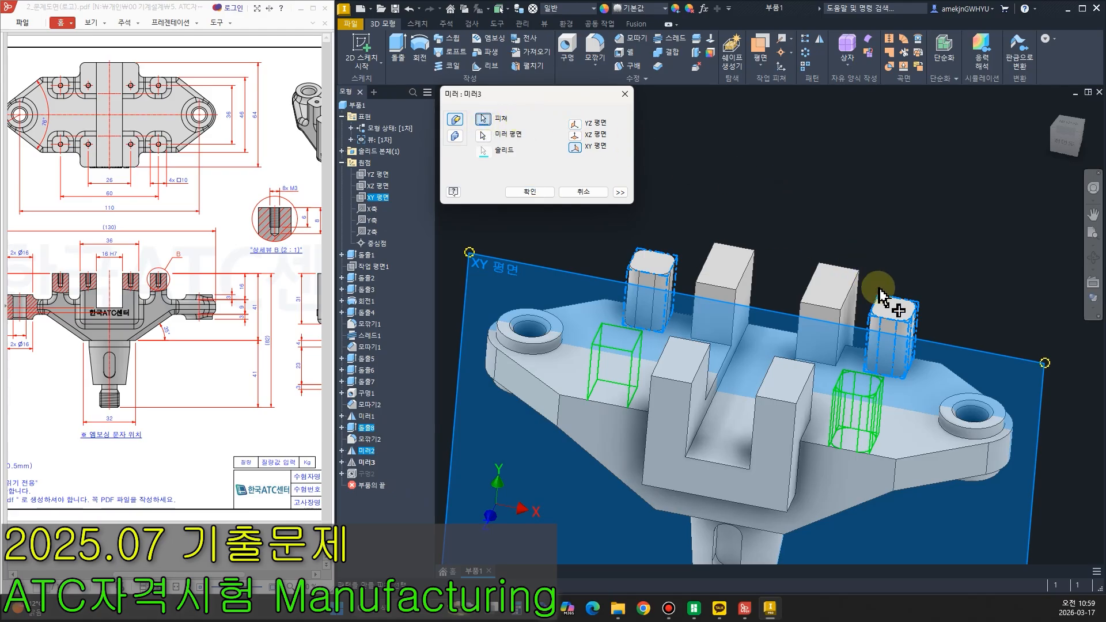
left_click(890, 317)
left_click(531, 192)
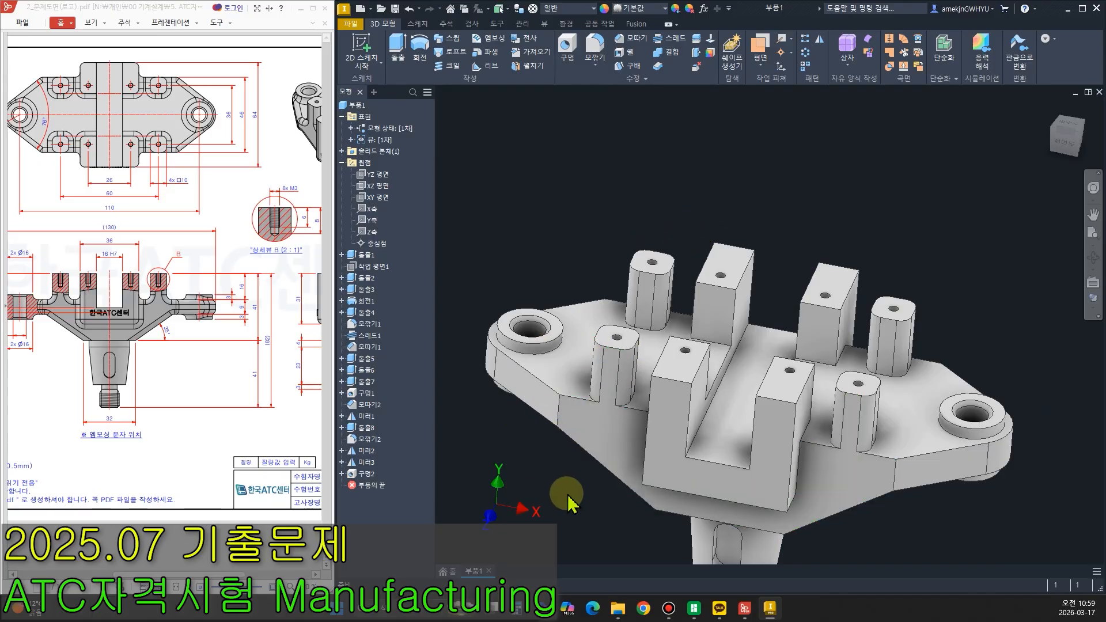
Start a 3 mm fillet on the base plate's four vertical bend edges and the two lower corners of the central block's front end.
middle_click_drag(531, 519, 539, 510)
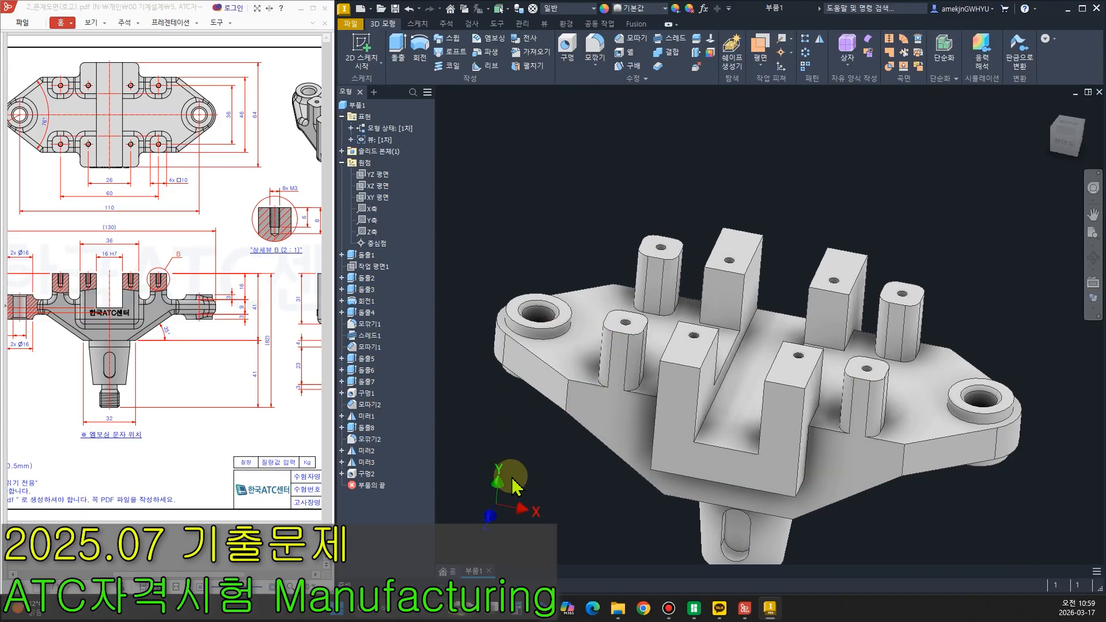
left_click(599, 47)
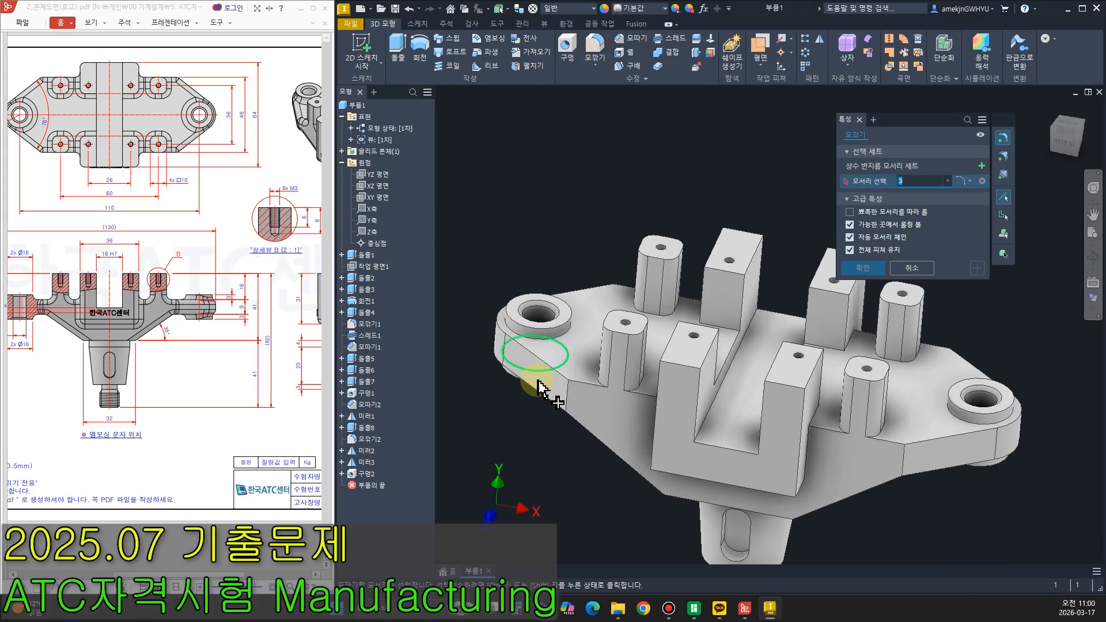
left_click(614, 302)
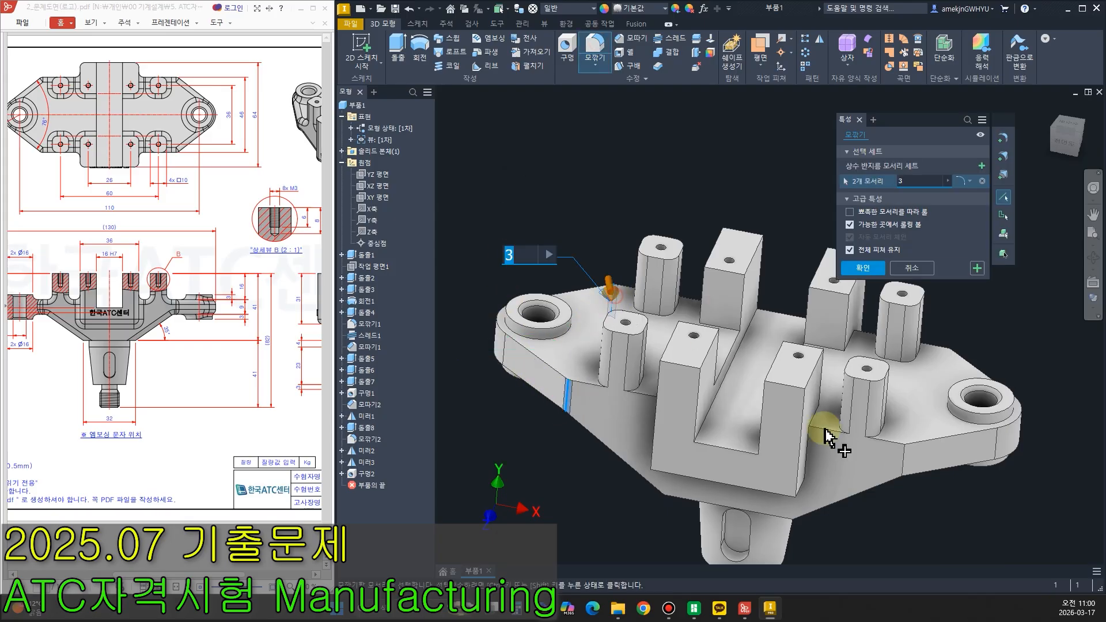
left_click(903, 461)
left_click(948, 364)
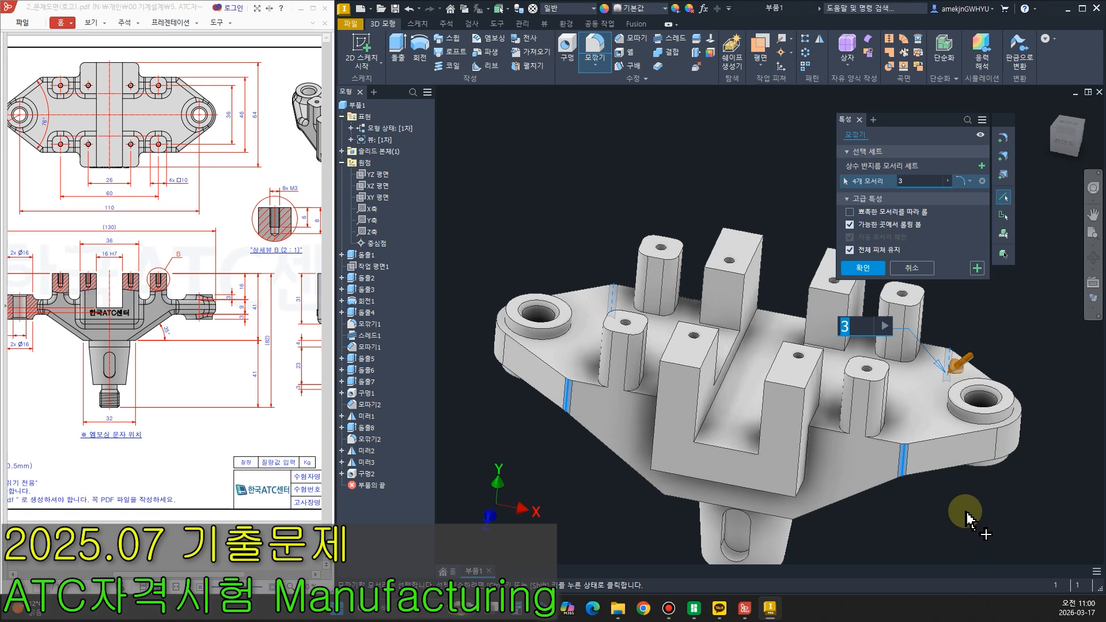
middle_click_drag(679, 469, 710, 384, "shift")
left_click(707, 374)
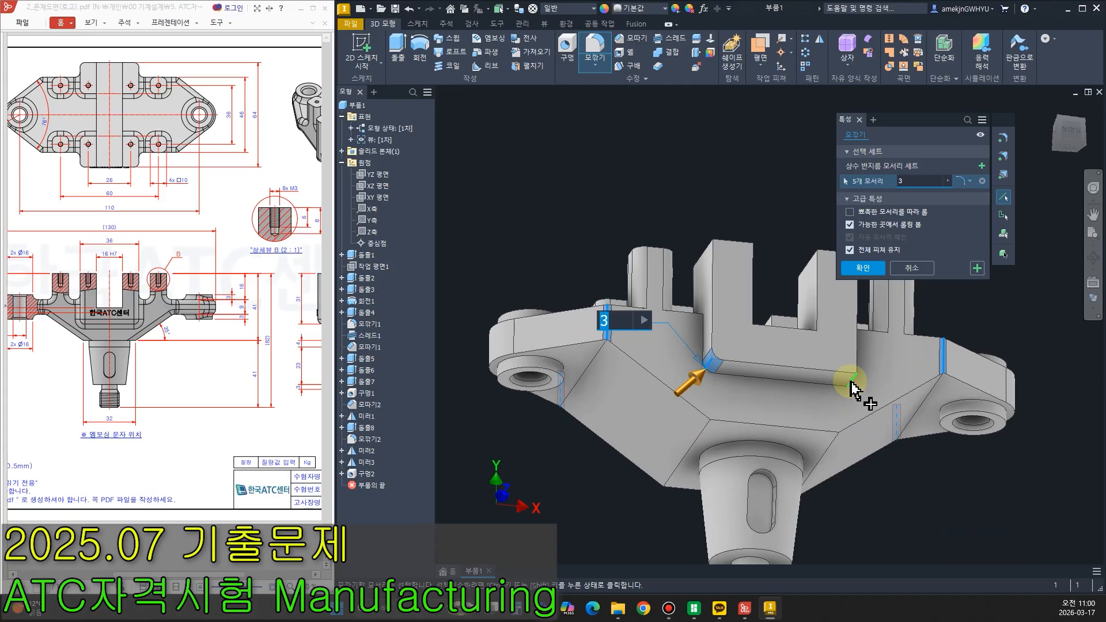
left_click(851, 381)
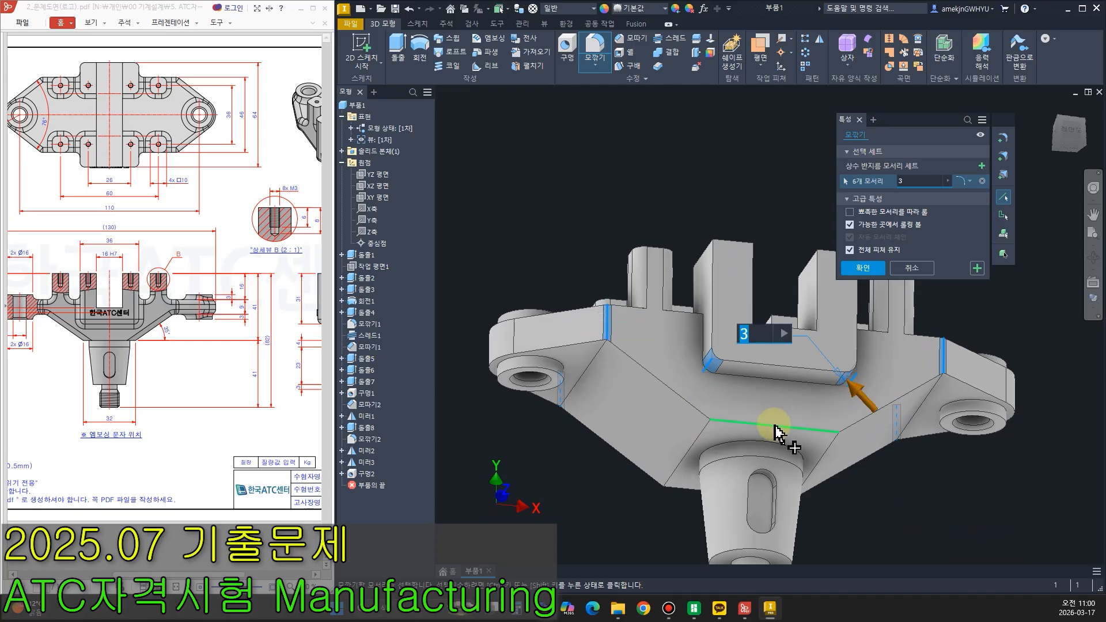
Add the inward-facing outer vertical edges of the four rectangular posts to the 3 mm fillet.
middle_click_drag(728, 425, 686, 414, "shift")
middle_click_drag(685, 423, 685, 425, "shift")
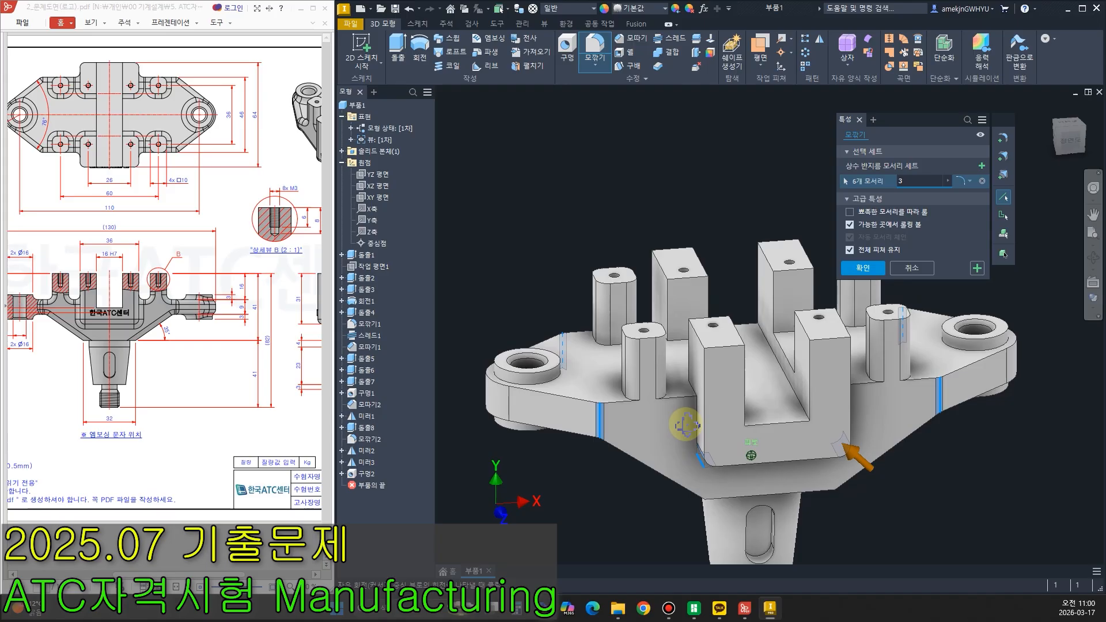
left_click(689, 344)
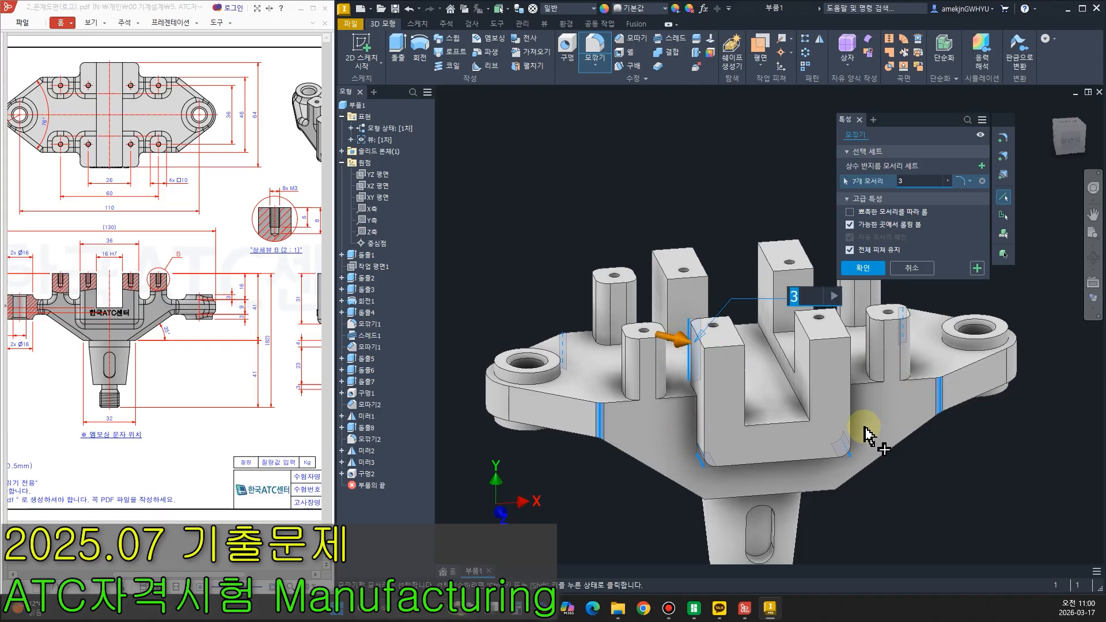
middle_click_drag(869, 435, 820, 435, "shift")
left_click(765, 354)
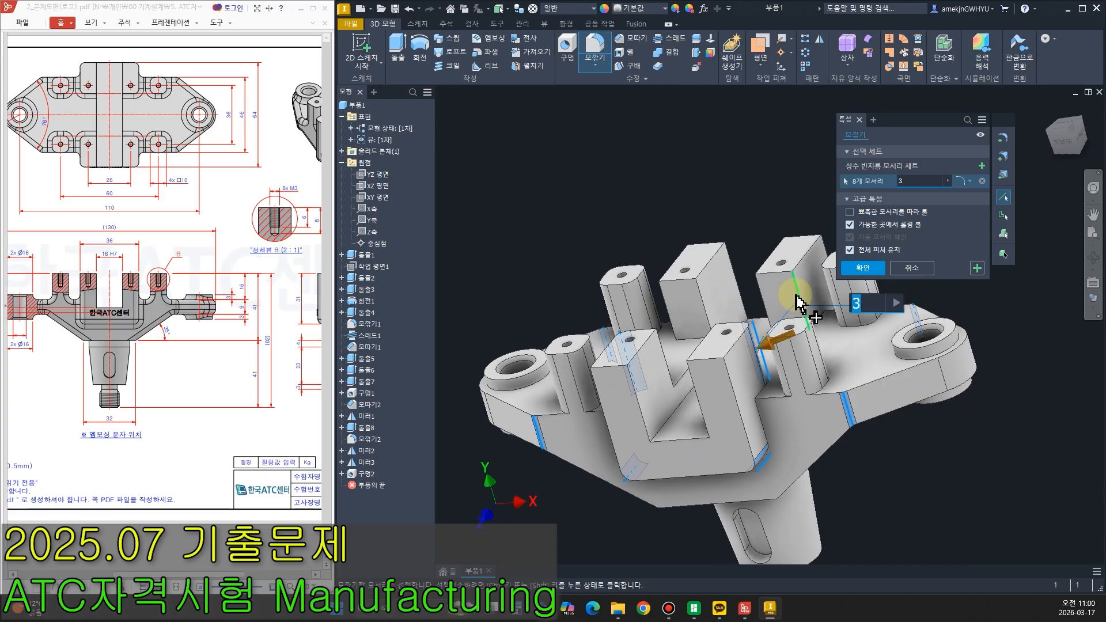
left_click(796, 288)
left_click(666, 305)
Include the two lower corners of the central block's rear end and apply the 3 mm fillet.
middle_click_drag(684, 250, 623, 262, "shift")
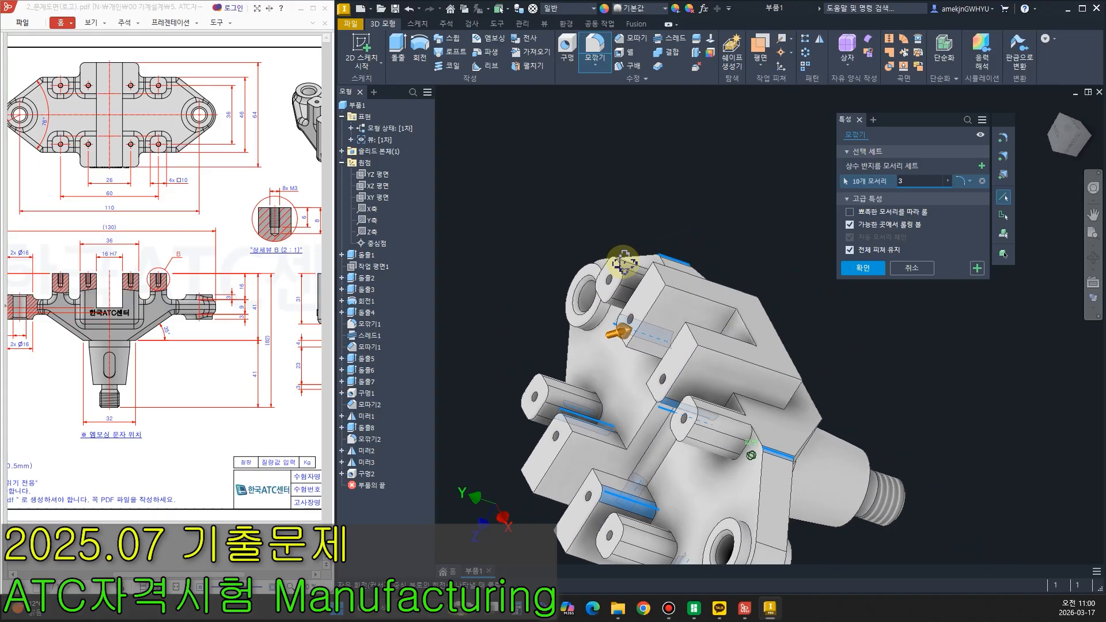
left_click(792, 394)
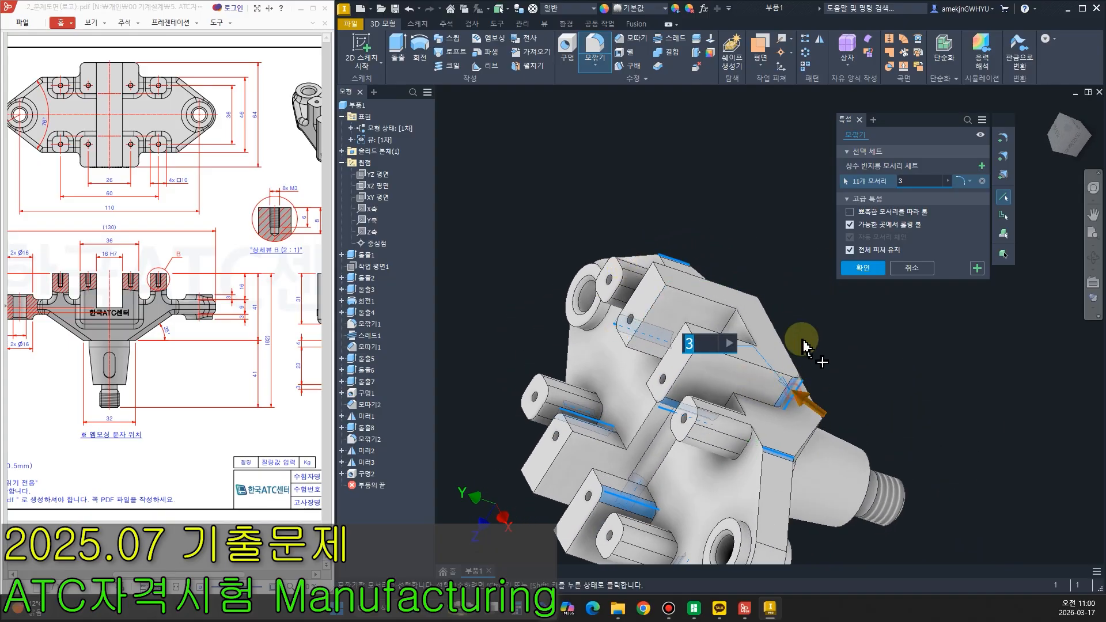
left_click(759, 320)
middle_click_drag(882, 382, 930, 337, "shift")
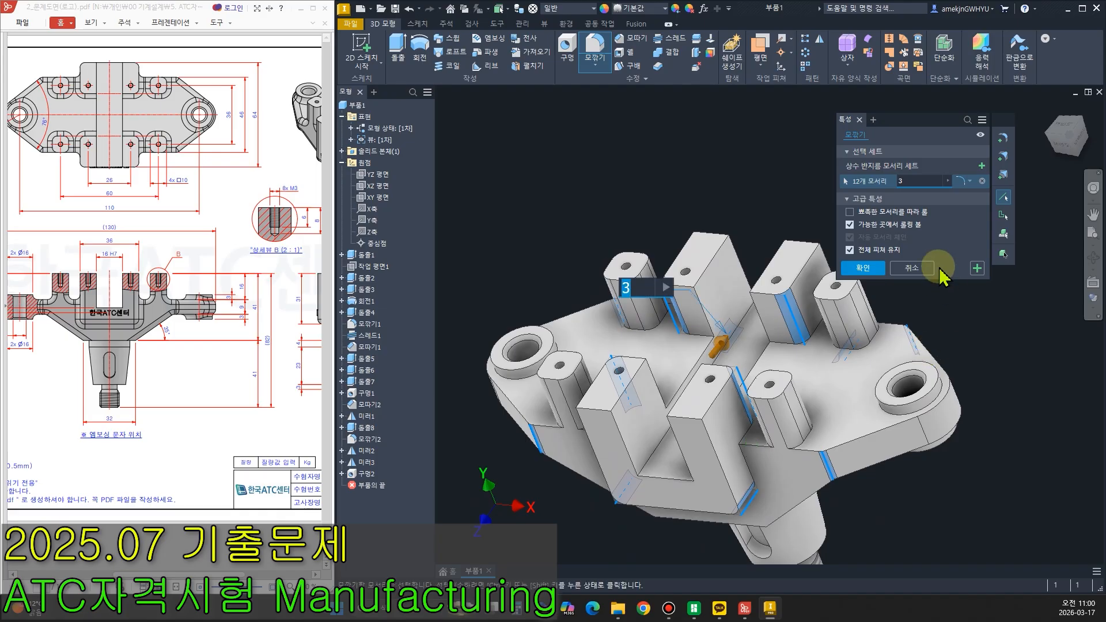
left_click(977, 269)
Select the two slanted underside bend edges and the U-shaped outlines of the central block's front and rear ends for a 3 mm fillet.
middle_click_drag(956, 403, 943, 425, "shift")
left_click(869, 316)
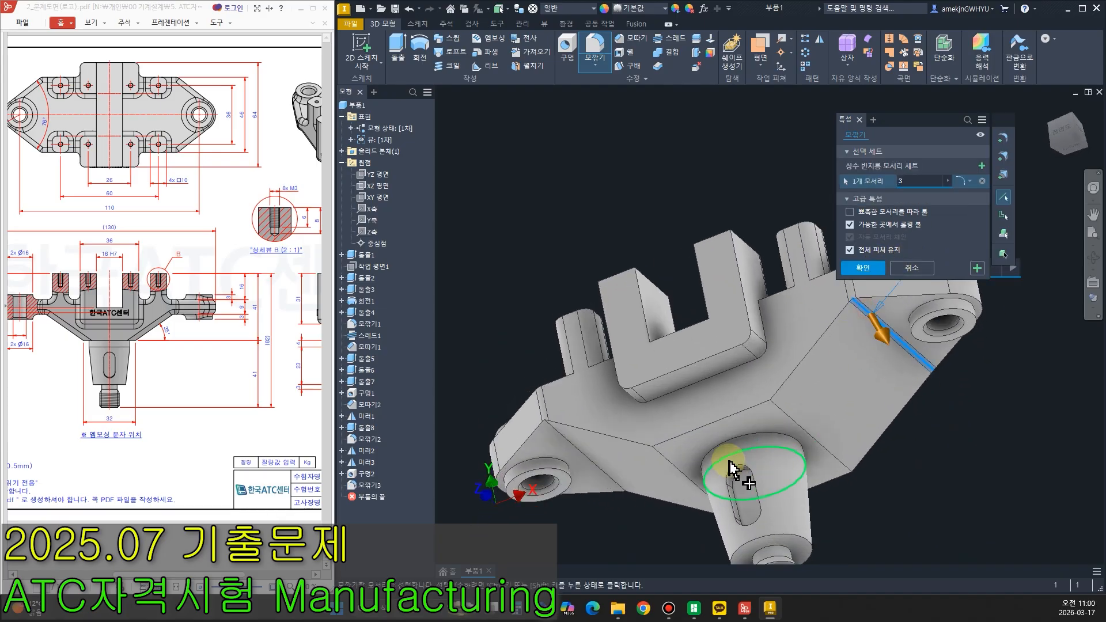
left_click(575, 450)
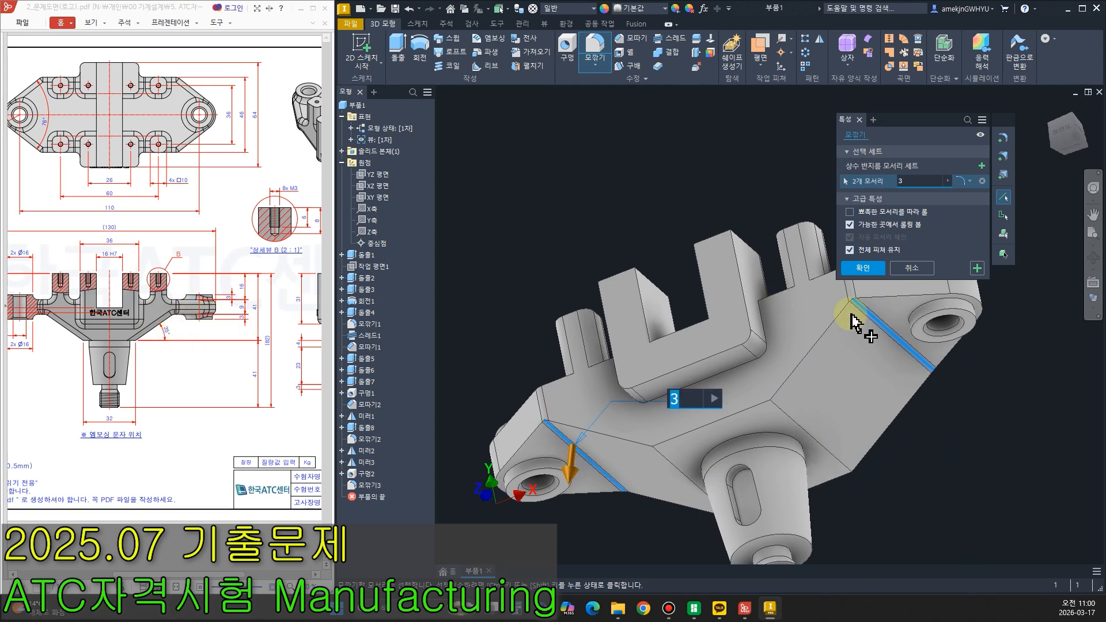
middle_click_drag(921, 521, 968, 537, "shift")
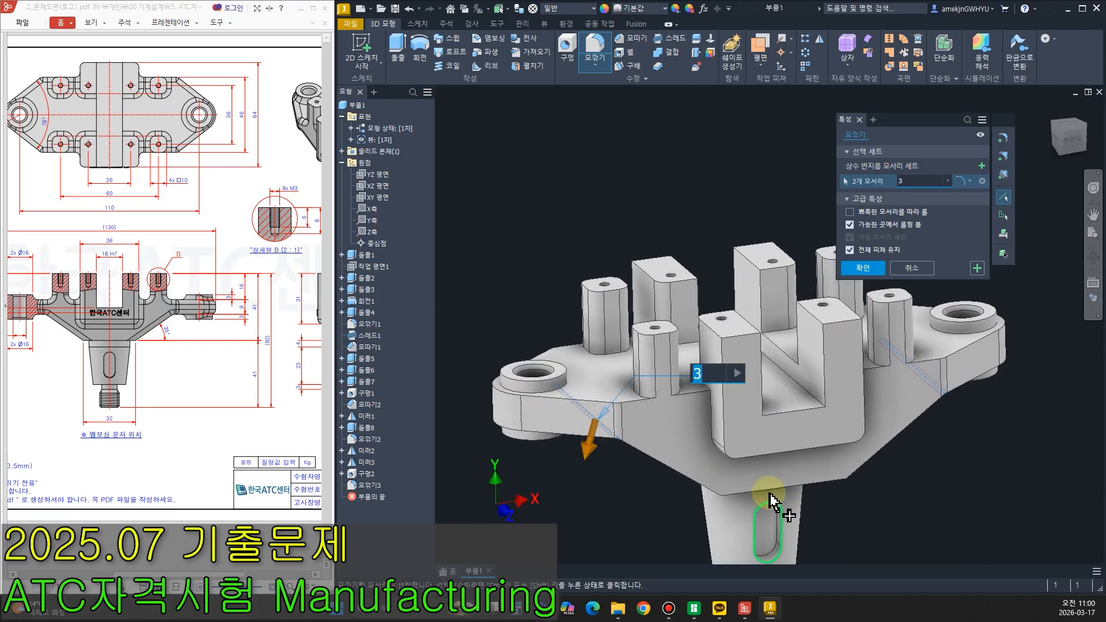
left_click(755, 458)
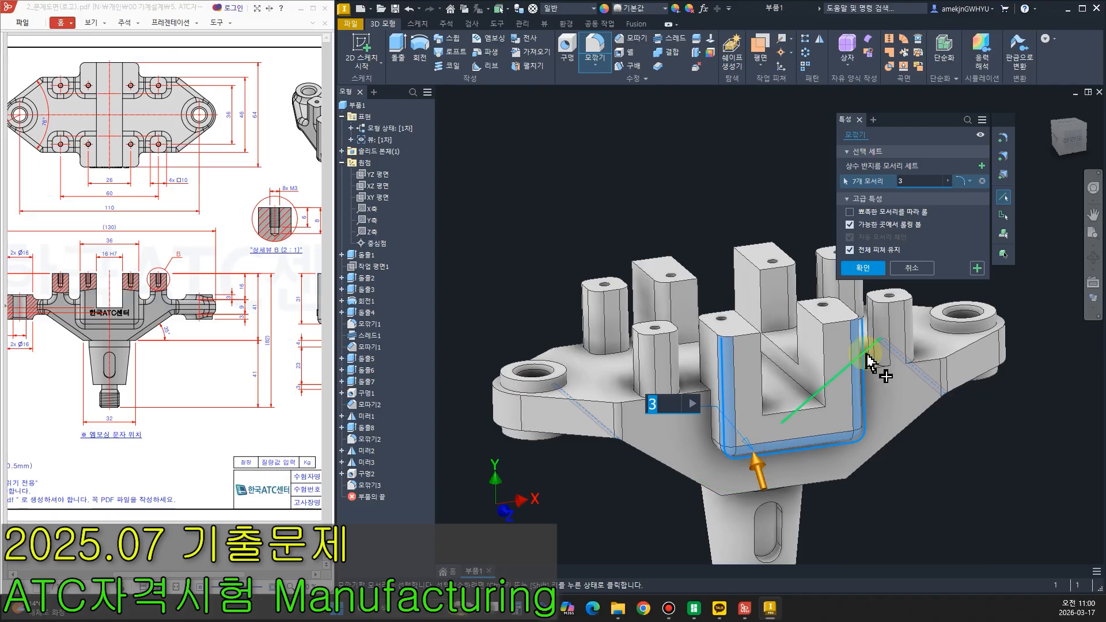
left_click(636, 286)
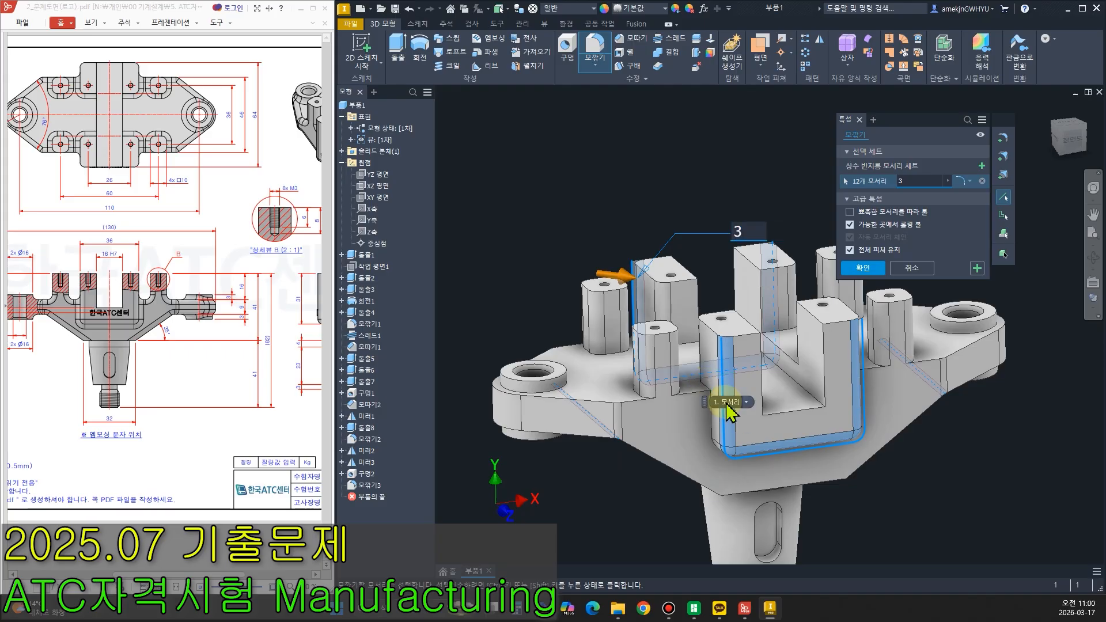
Add the edges where the rectangular and small posts meet the base plate to the selection and apply the 3 mm fillet.
left_click(709, 389)
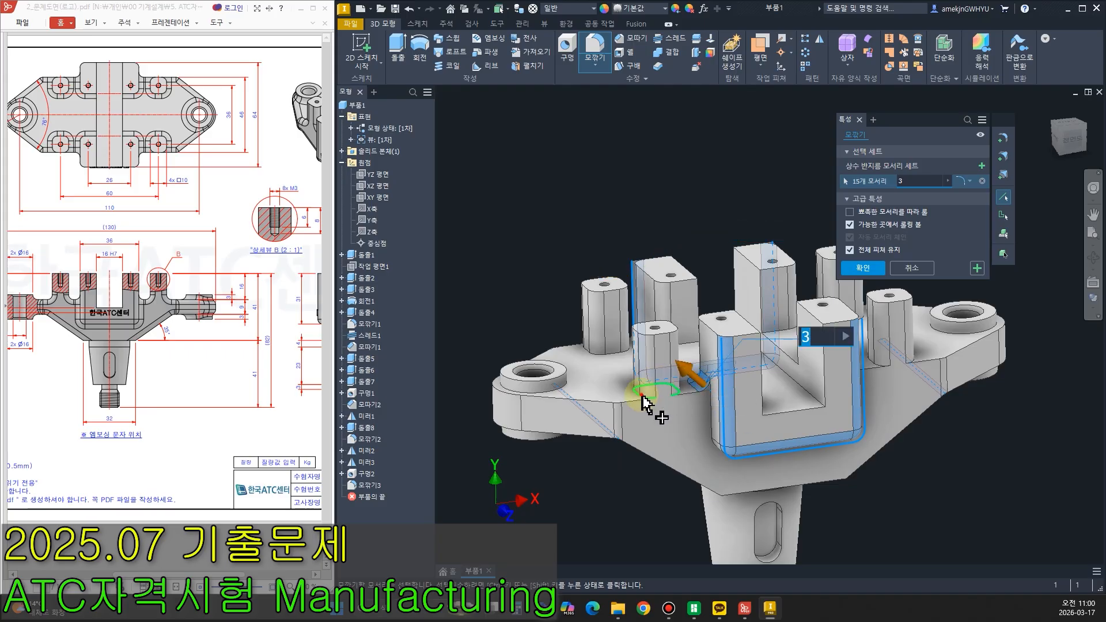
left_click(926, 395)
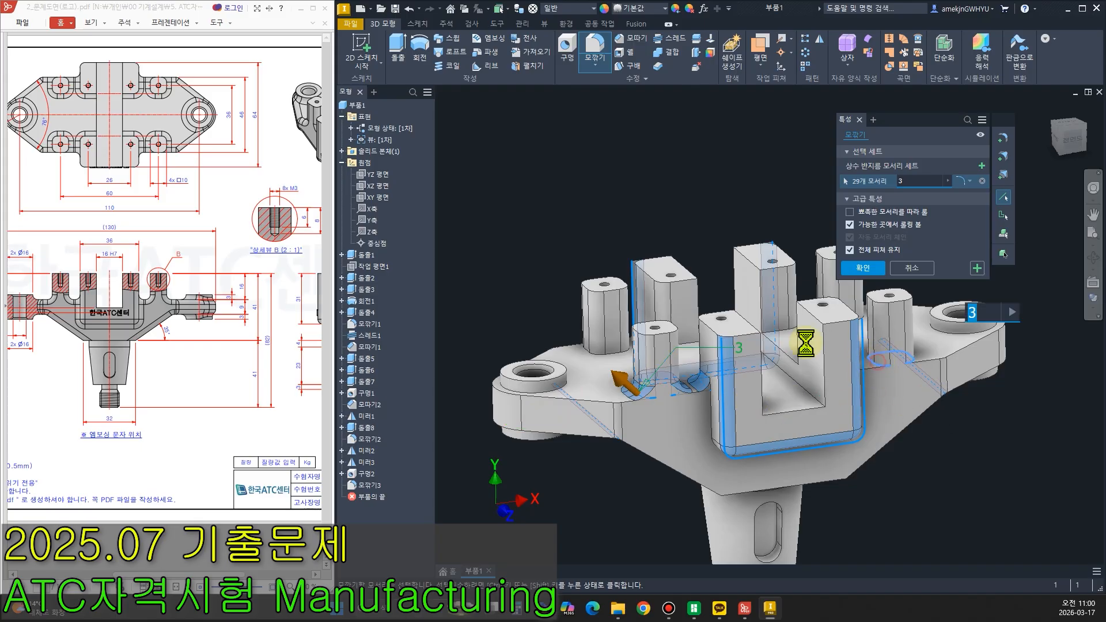
left_click(610, 360)
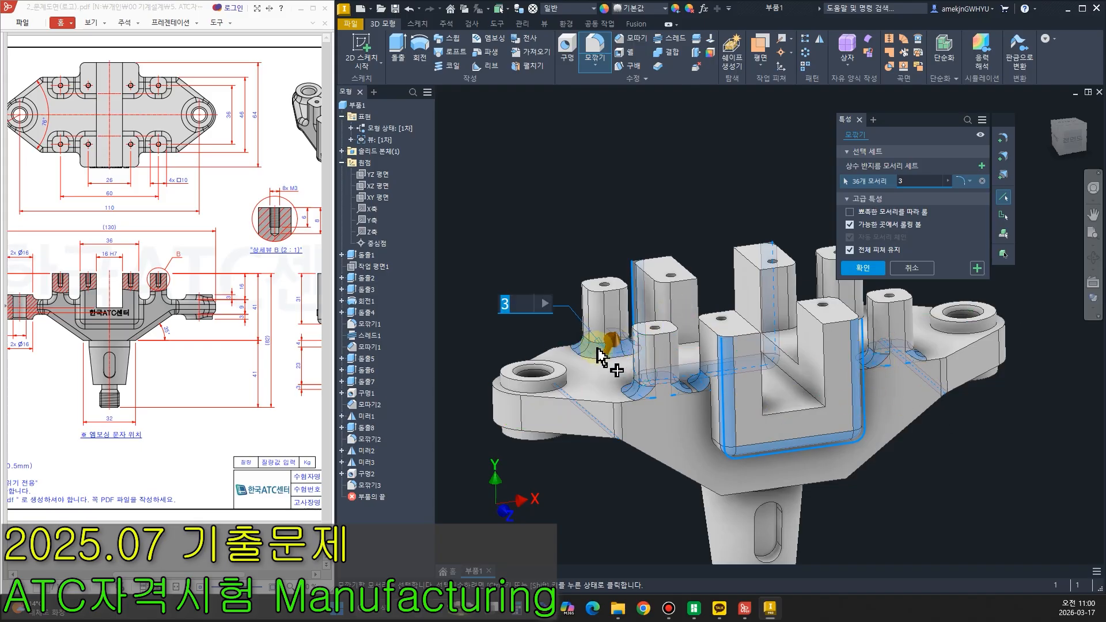
middle_click_drag(594, 398, 578, 400, "shift")
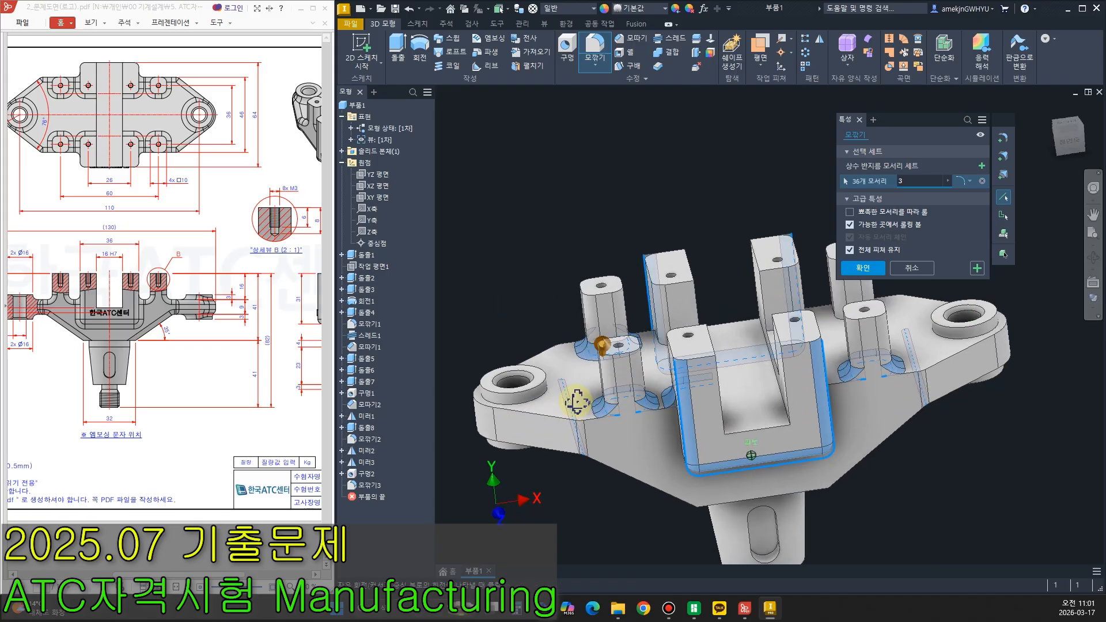
left_click(659, 346)
middle_click_drag(817, 392, 790, 399, "shift")
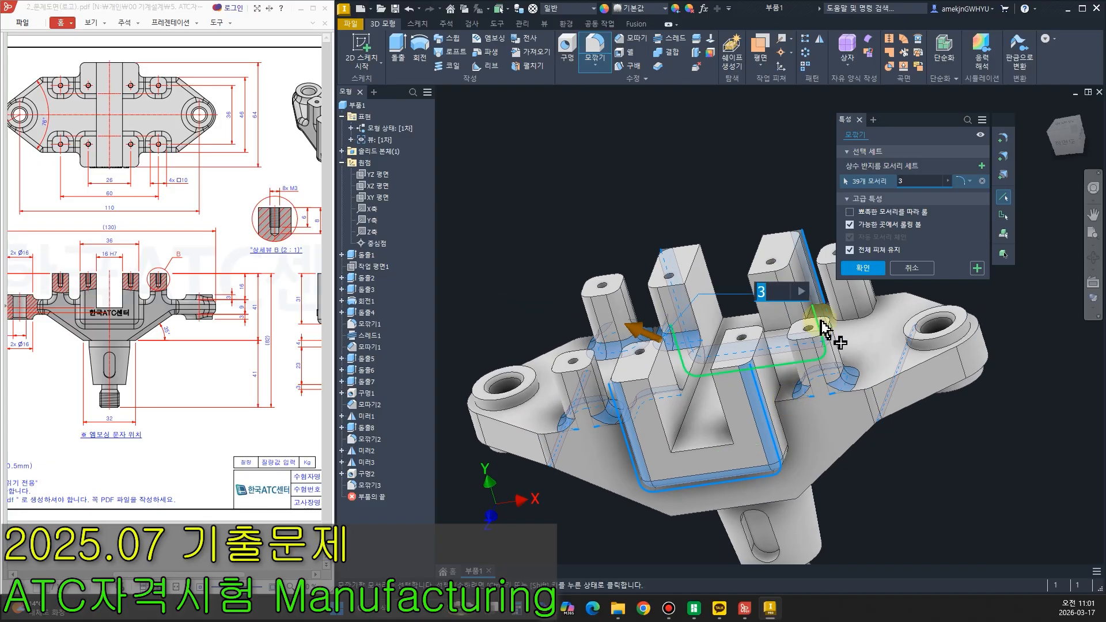
left_click(814, 318)
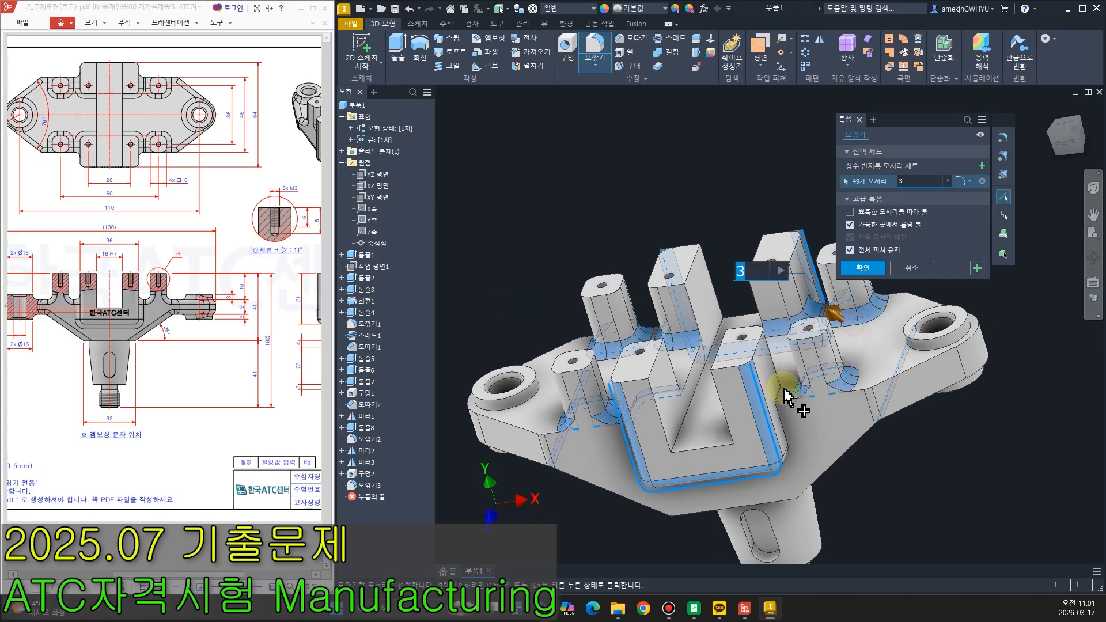
mouse_move(839, 423)
middle_mouse_down("shift")
mouse_move(854, 441)
mouse_move(842, 380)
mouse_move(832, 407)
mouse_move(862, 415)
middle_mouse_up("shift")
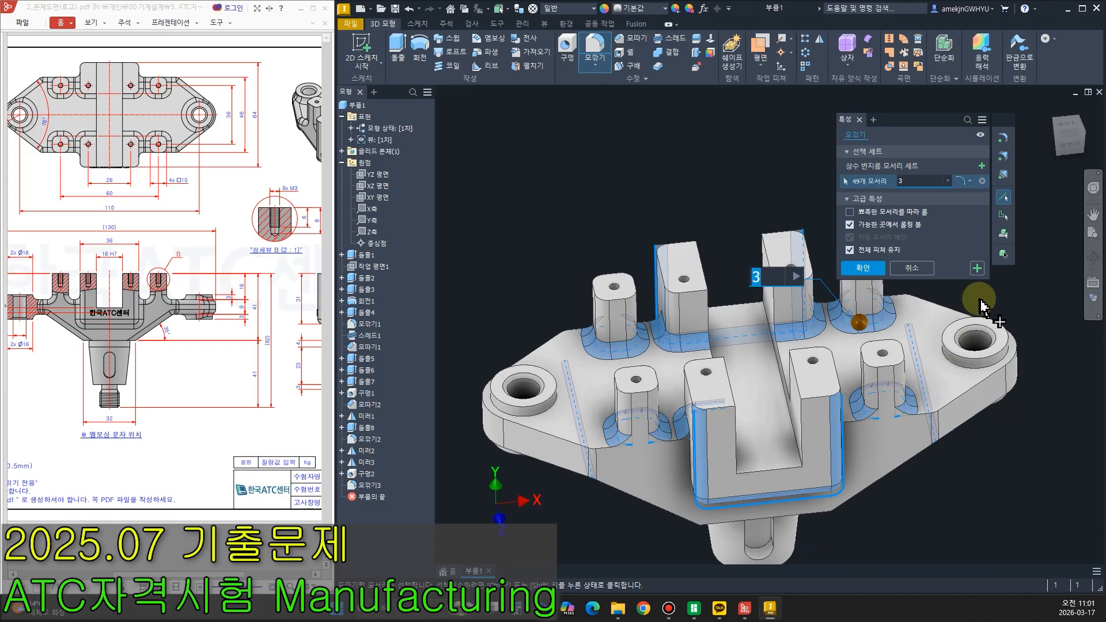
left_click(979, 270)
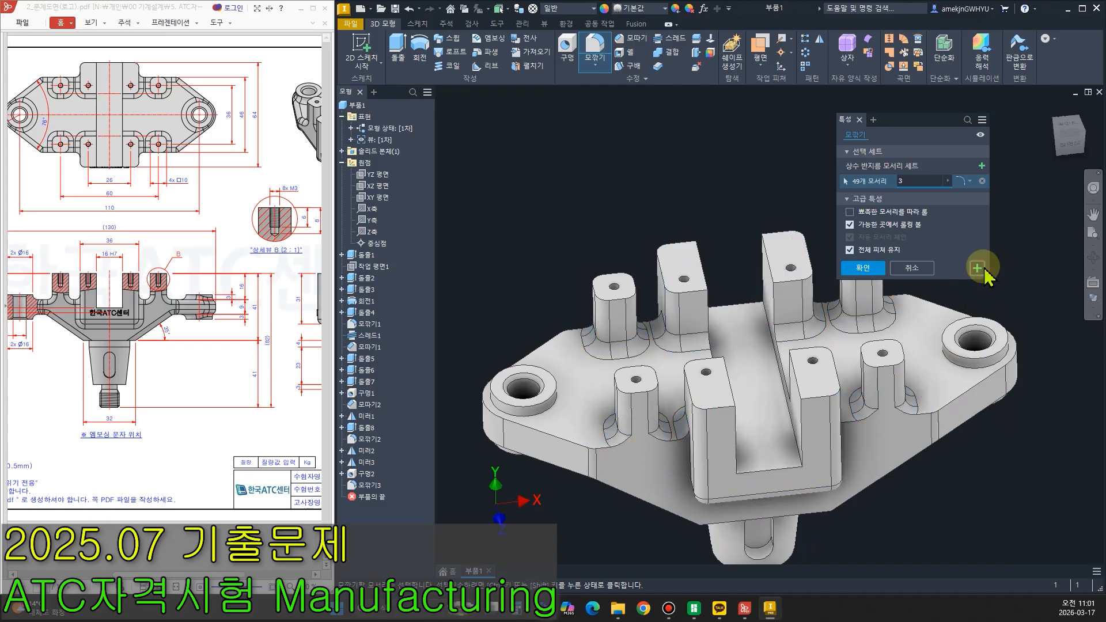
Fillet the base plate's upper outline with a 3 mm radius, covering both arms and the short edges between the posts.
left_click(925, 300)
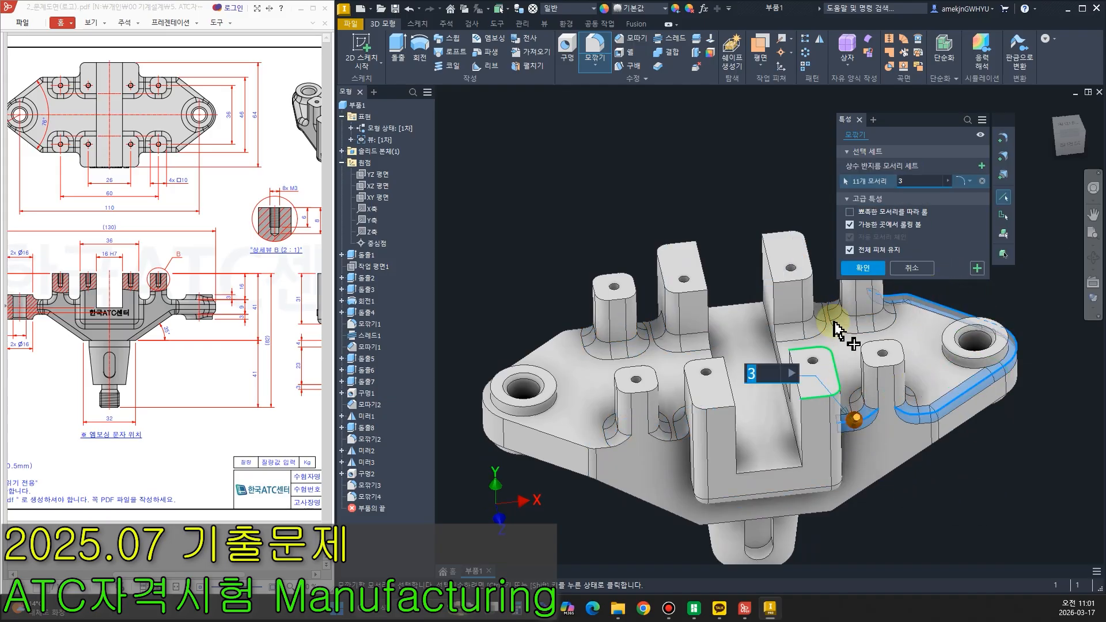
left_click(828, 305)
left_click(686, 444)
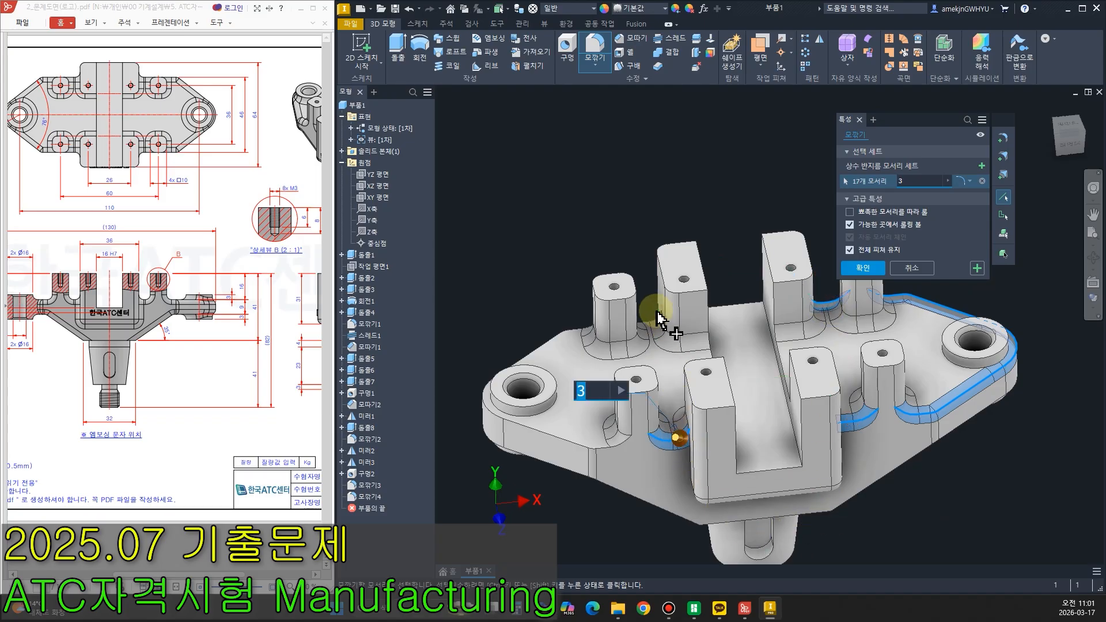
left_click(652, 327)
left_click(482, 385)
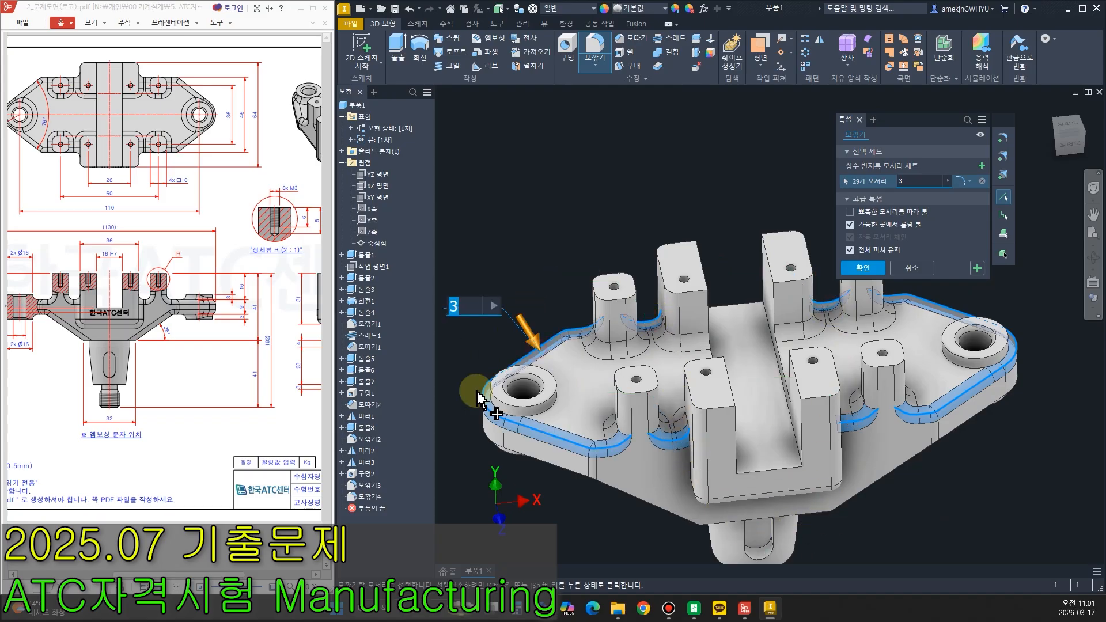
middle_click_drag(625, 527, 602, 489, "shift")
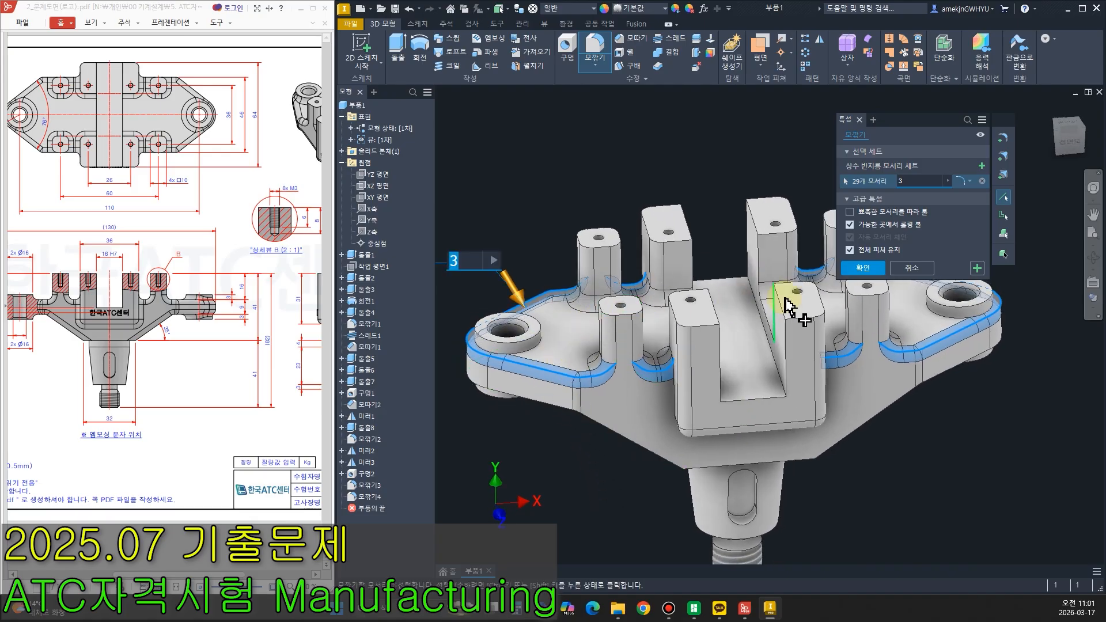
mouse_move(933, 458)
middle_mouse_down("shift")
mouse_move(877, 483)
mouse_move(890, 495)
mouse_move(917, 471)
middle_mouse_up("shift")
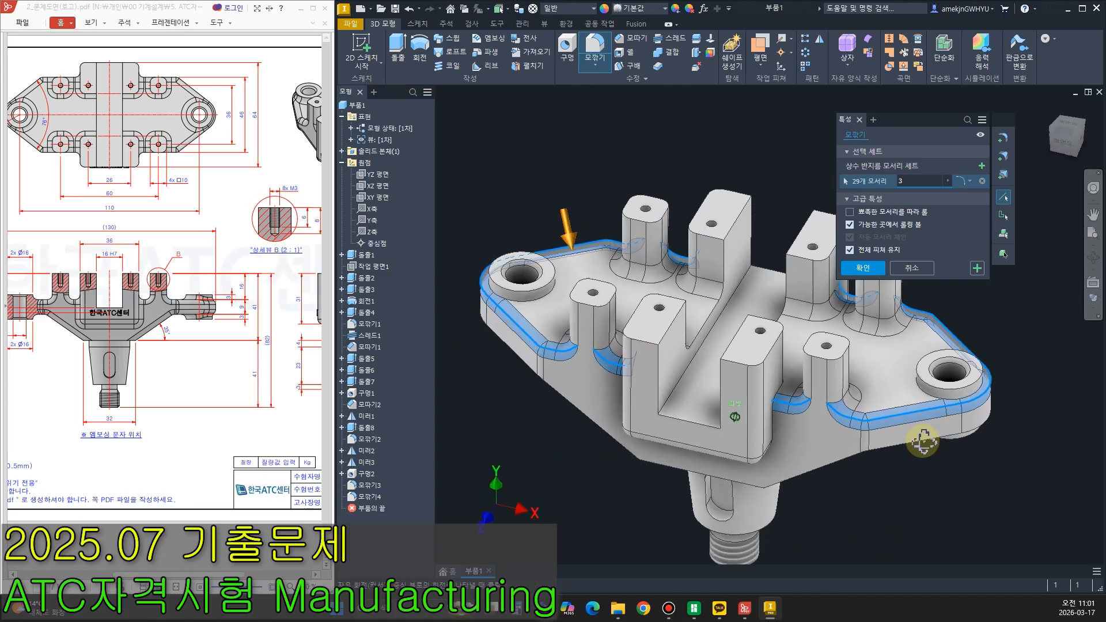
left_click(977, 268)
Fillet the base edges of the raised round bosses on both arms with a 3 mm radius and finish the command.
left_click(924, 371)
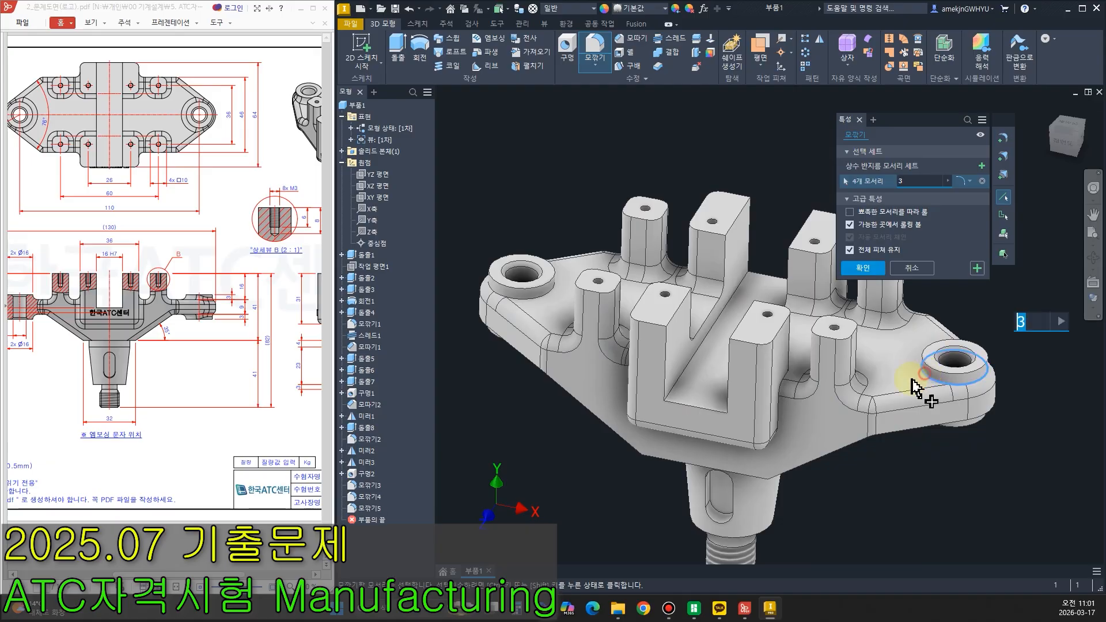
left_click(531, 309)
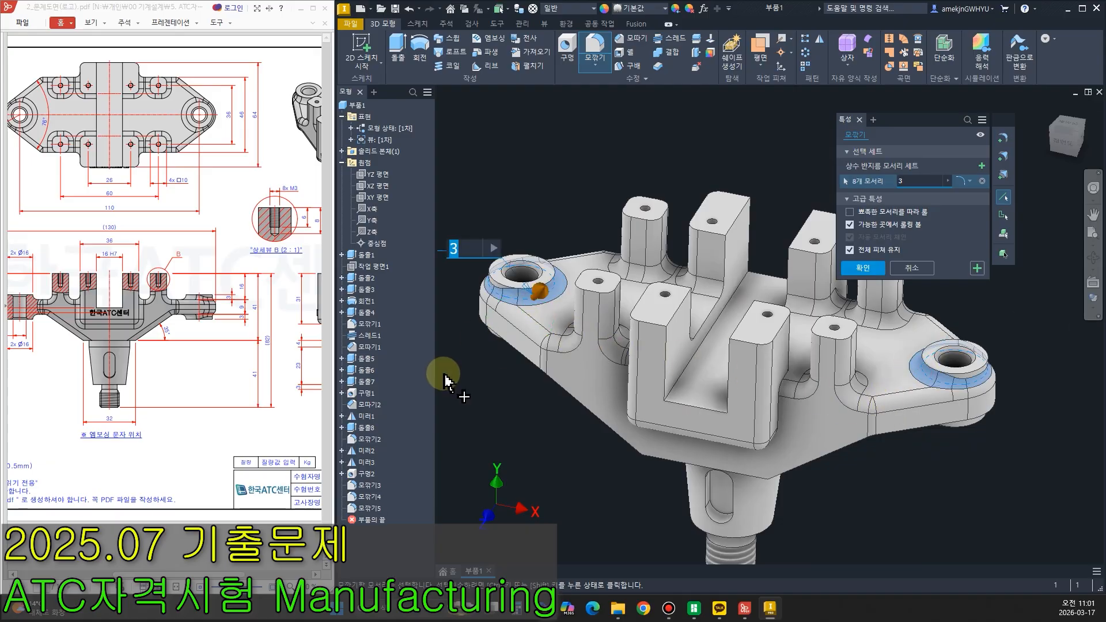
left_click(867, 268)
Compare the filleted arm and round boss up close with the isometric view in the PDF drawing.
middle_click_drag(957, 521, 834, 500)
scroll(887, 418, "up", 4)
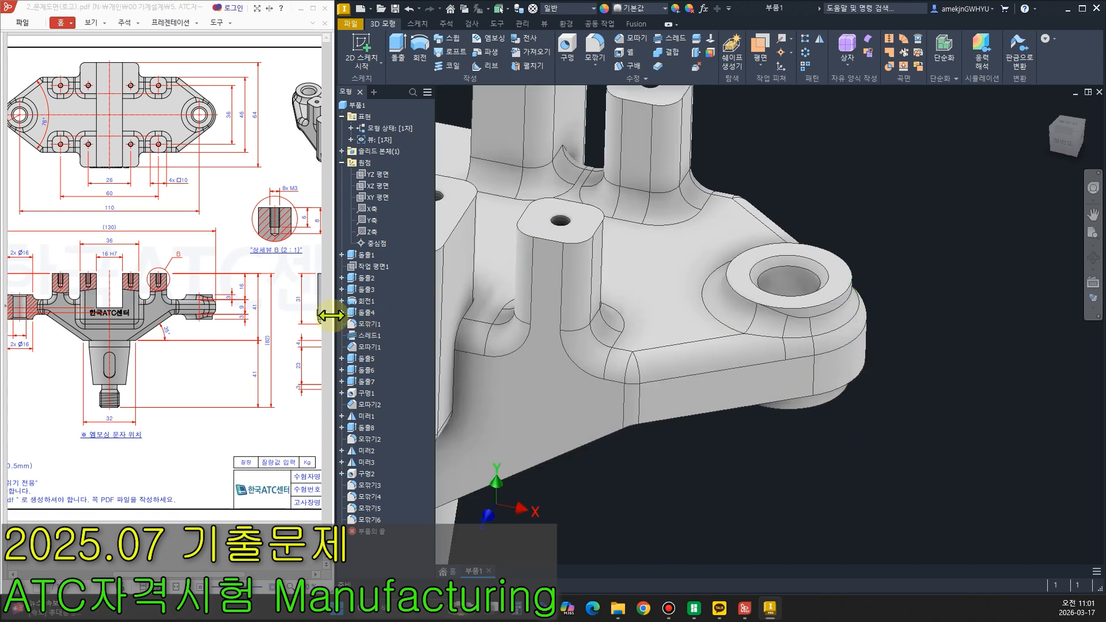
left_click_drag(196, 578, 283, 576)
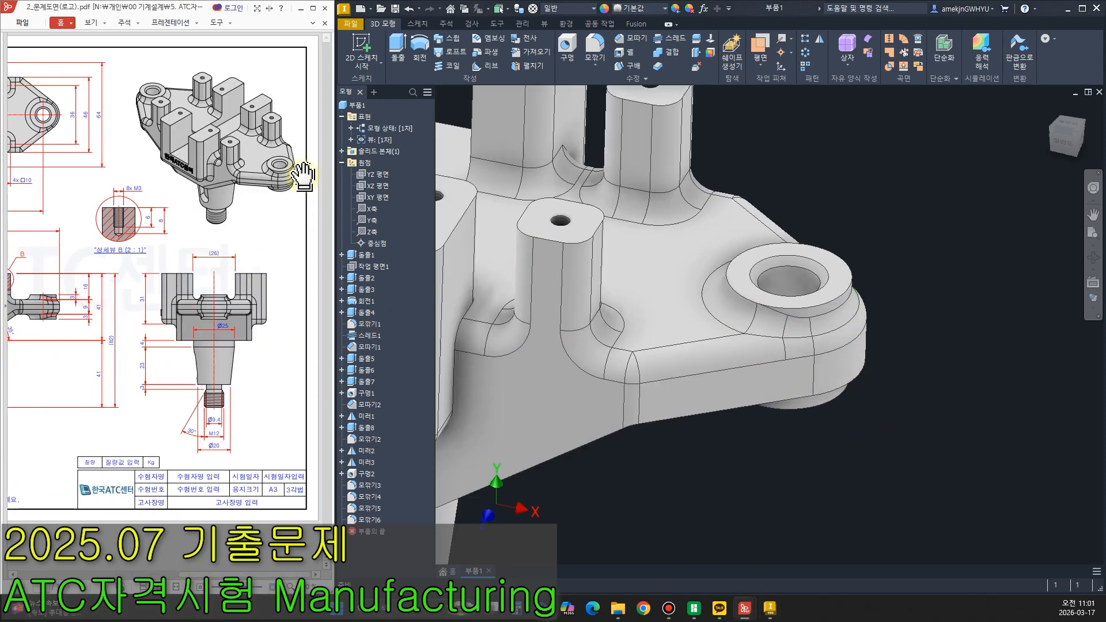
scroll(288, 172, "up", 5, "ctrl")
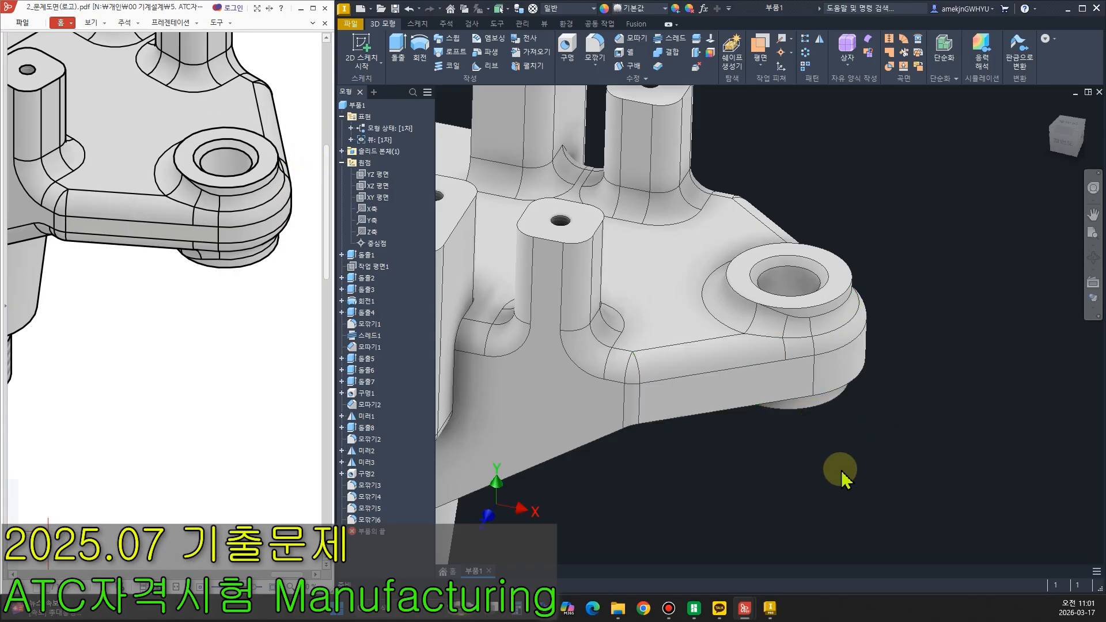
left_click(854, 427)
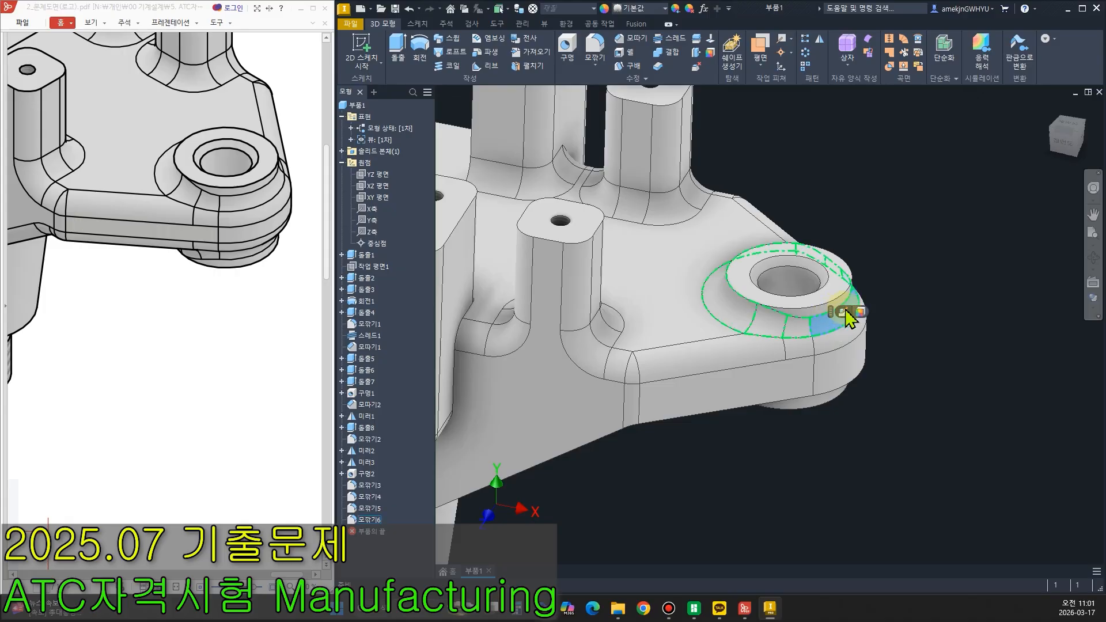
left_click(847, 312)
middle_click_drag(889, 432, 818, 426, "shift")
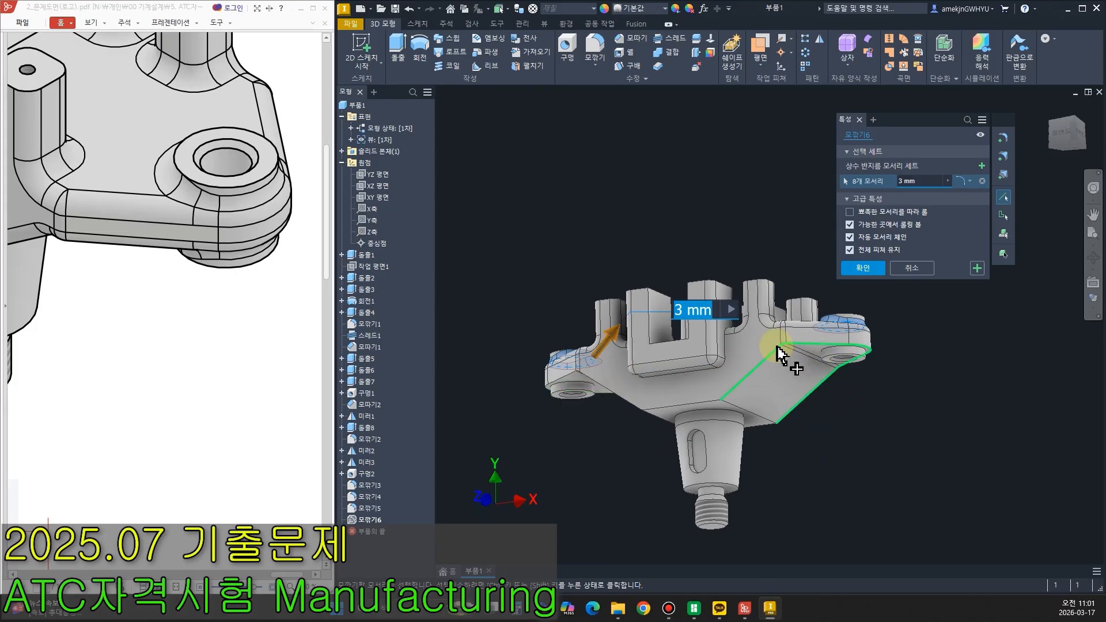
key("Return")
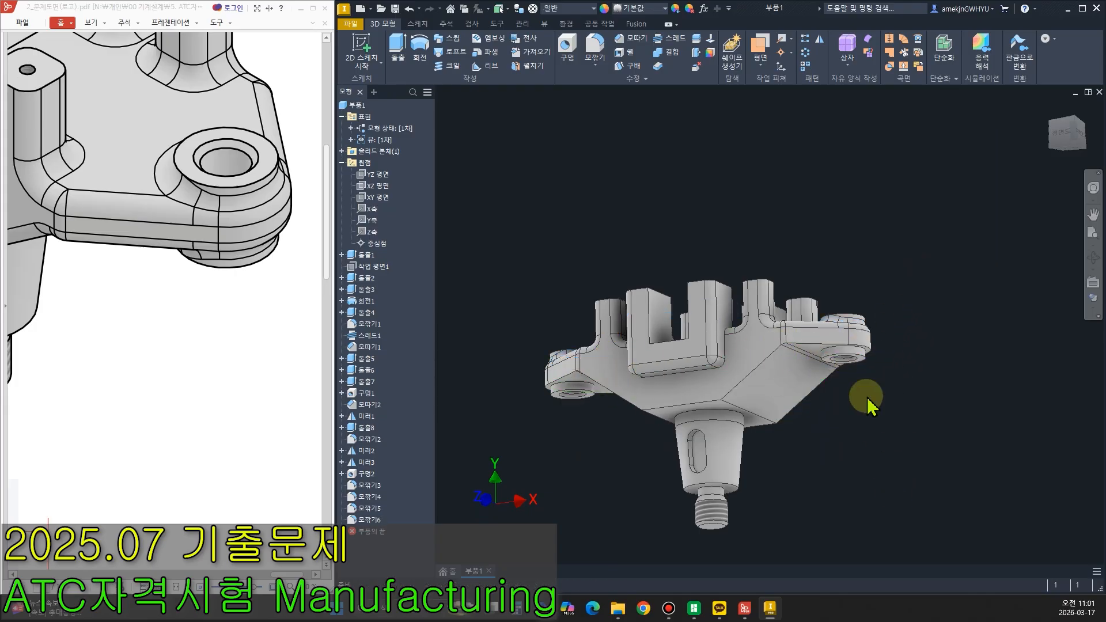
Edit the 3 mm base outline fillet to include the lower arm edges and sloped underside edges on both sides.
scroll(851, 411, "up", 3)
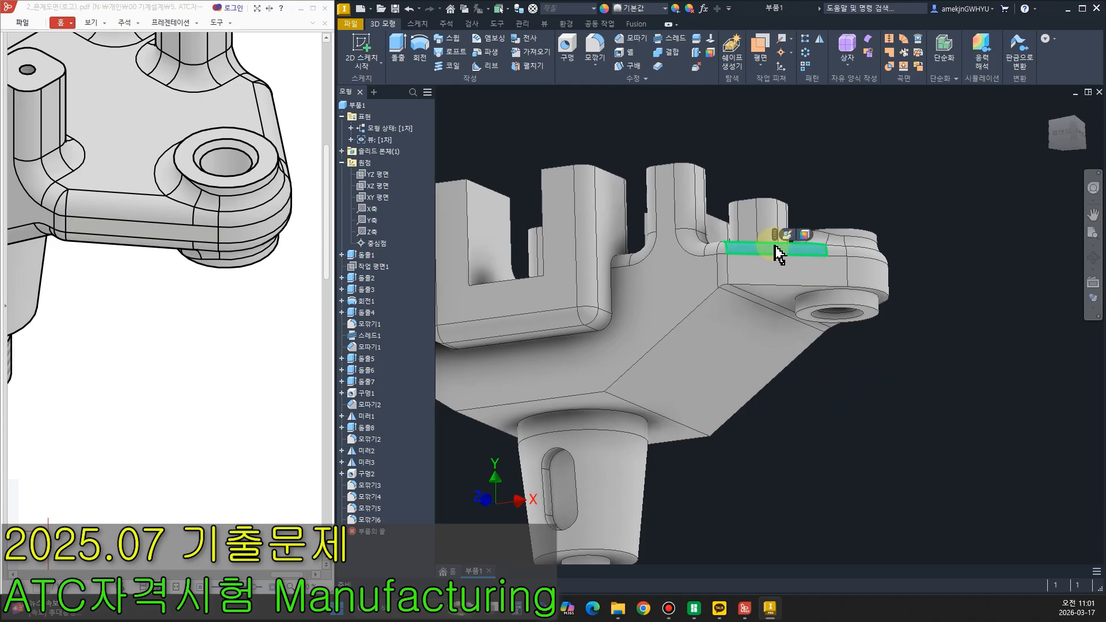
left_click(788, 235)
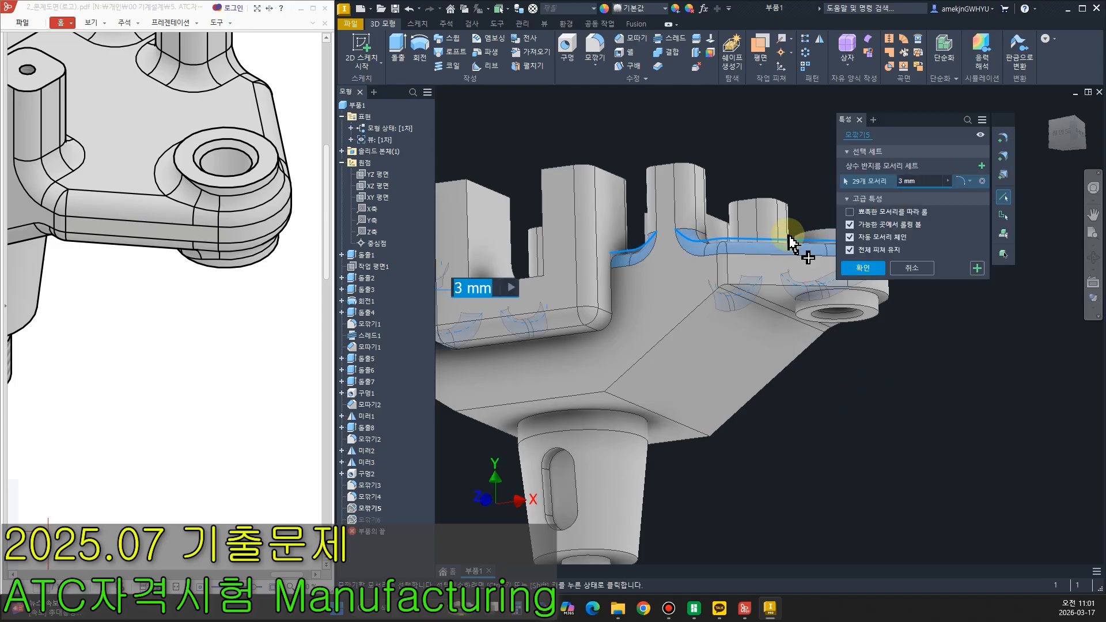
left_click(732, 283)
scroll(884, 440, "down", 3)
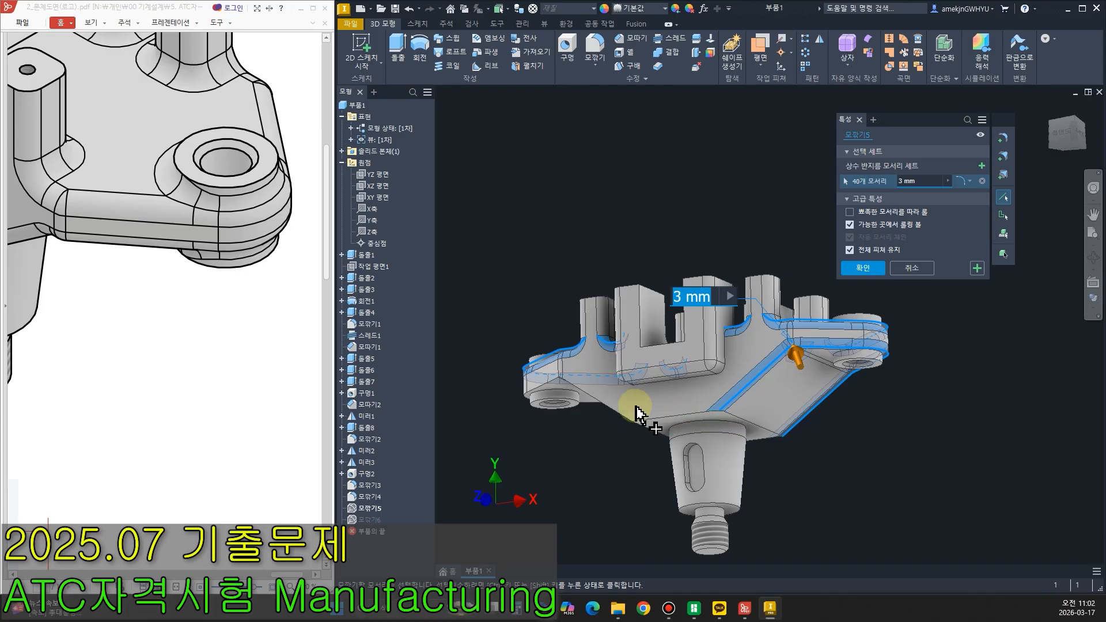
left_click(627, 424)
left_click(871, 273)
Add the edges where the lower round bosses meet the undersides of both arms to the 3 mm boss fillet.
scroll(954, 333, "up", 3)
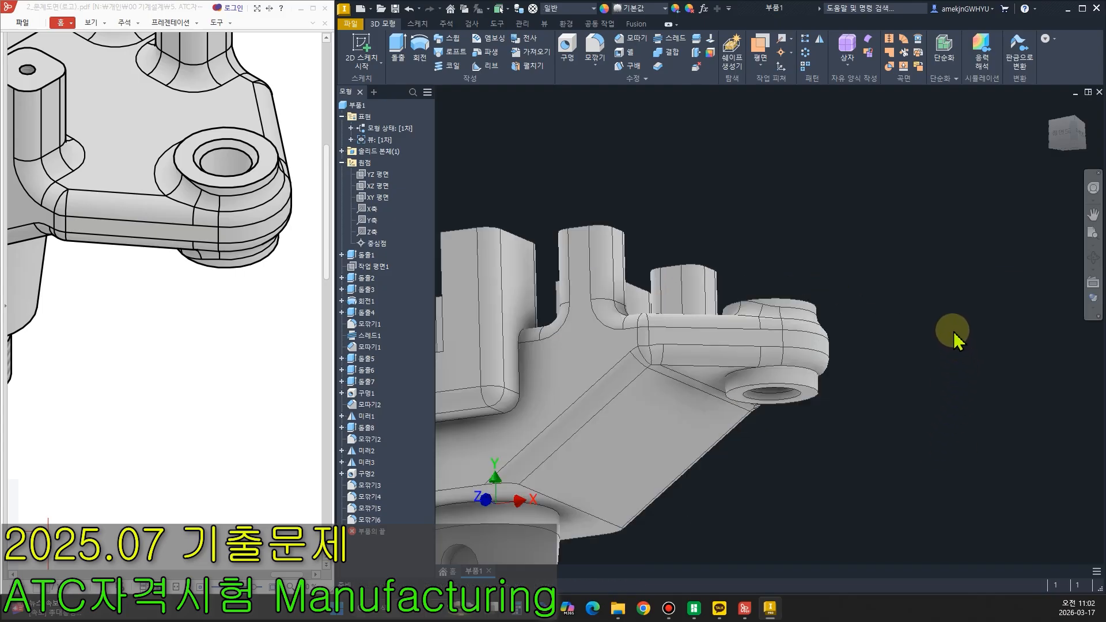
scroll(815, 317, "up", 3)
left_click(814, 322)
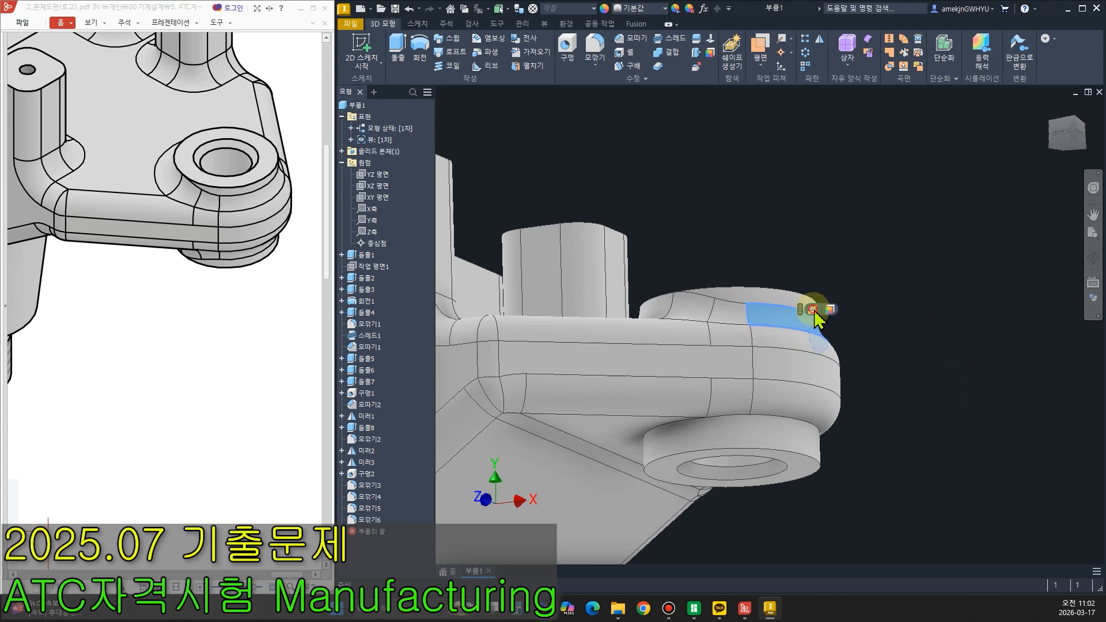
left_click(814, 314)
left_click(804, 426)
scroll(949, 406, "down", 5)
left_click(490, 461)
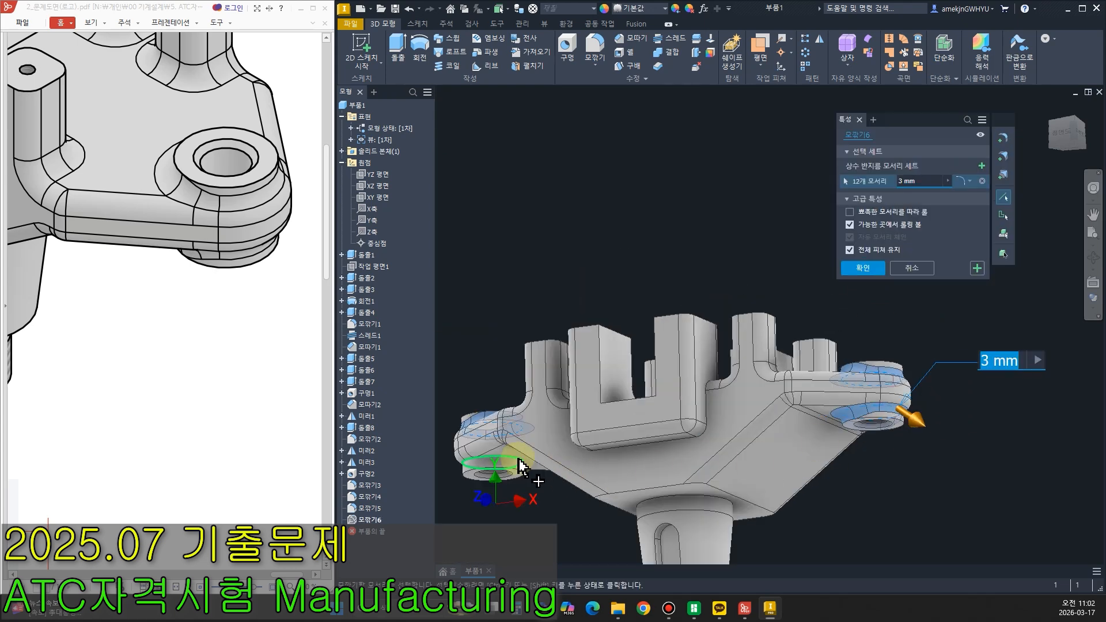
left_click(862, 268)
Compare the filleted posts, U-shaped block and underside with the isometric and front views in the PDF drawing.
mouse_move(844, 494)
middle_mouse_down("shift")
mouse_move(901, 530)
mouse_move(932, 520)
mouse_move(841, 506)
middle_mouse_up("shift")
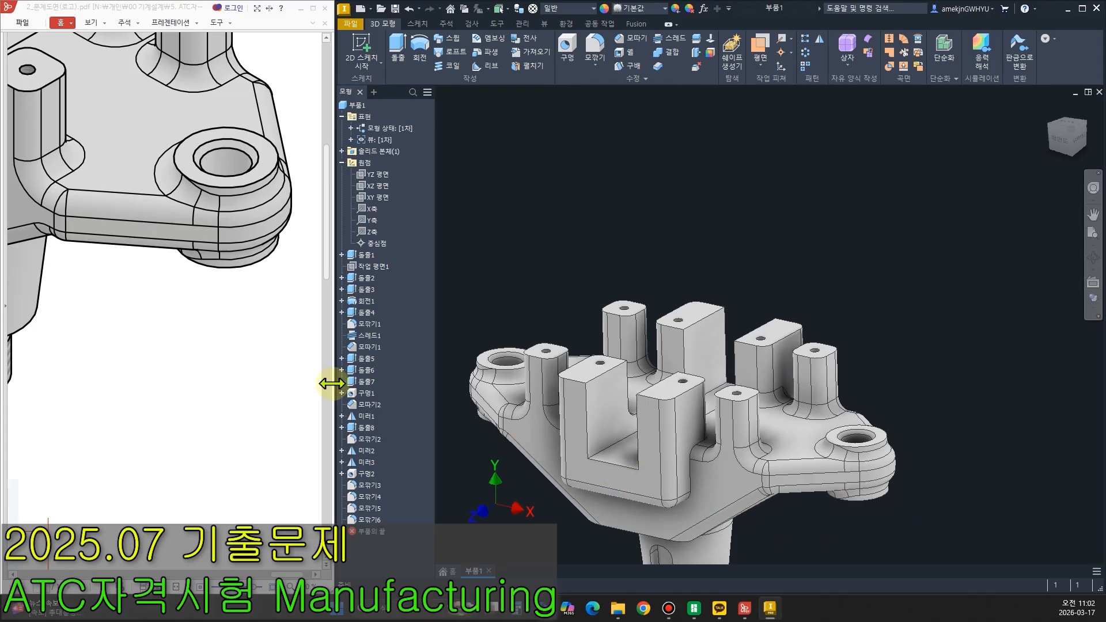
scroll(295, 583, "down", 3, "ctrl")
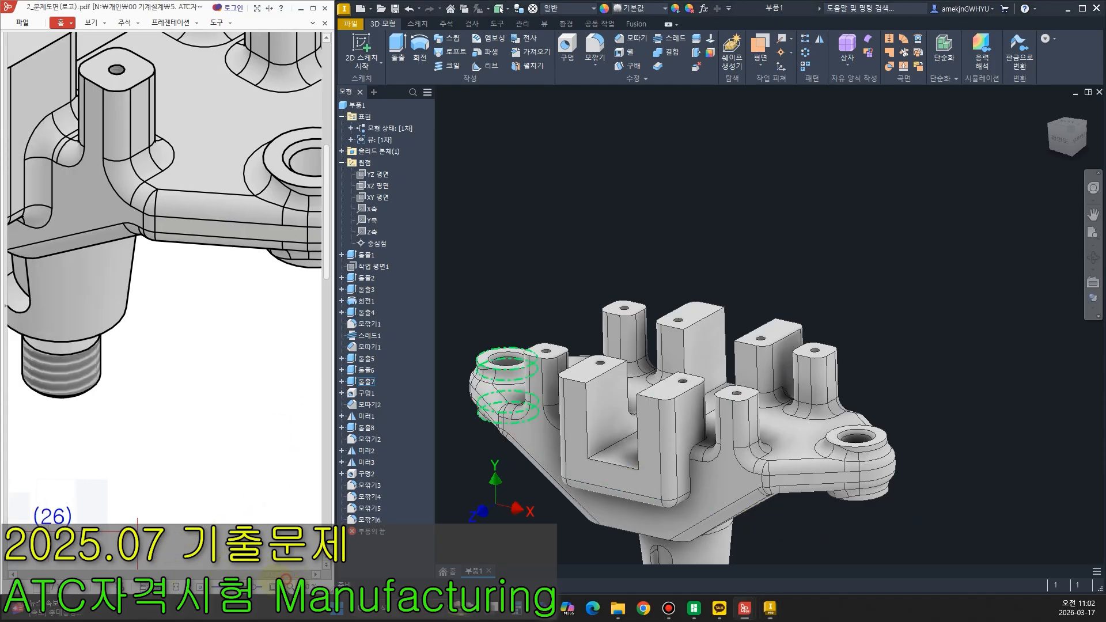
scroll(295, 583, "up", 4, "ctrl")
middle_click_drag(682, 541, 859, 496, "shift")
scroll(257, 576, "down", 2, "ctrl")
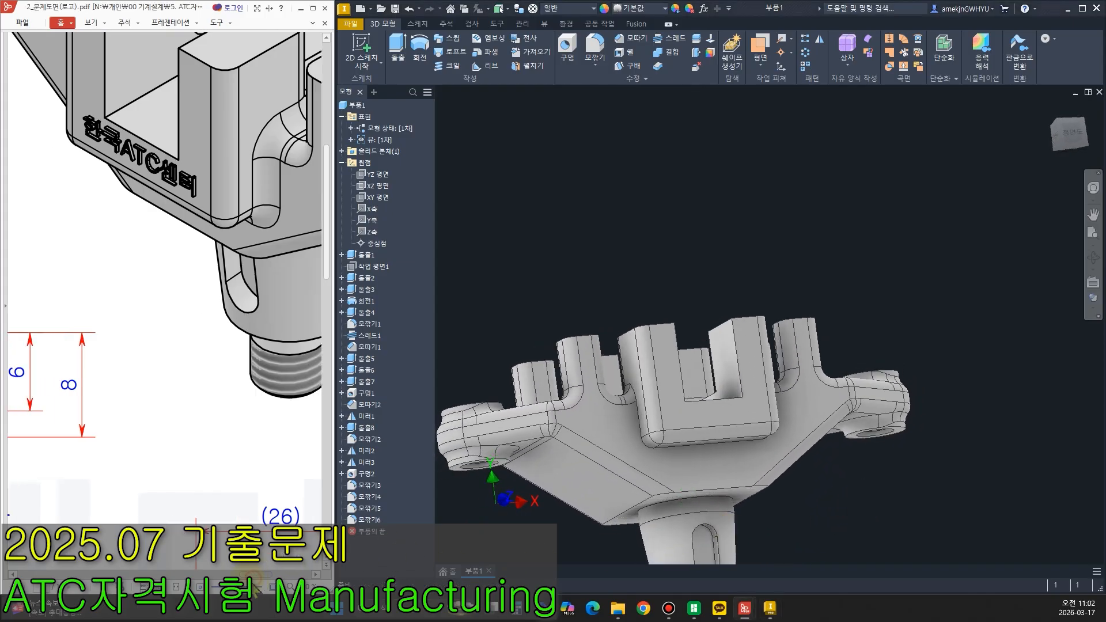
scroll(238, 497, "up", 4, "ctrl")
scroll(238, 496, "down", 3, "ctrl")
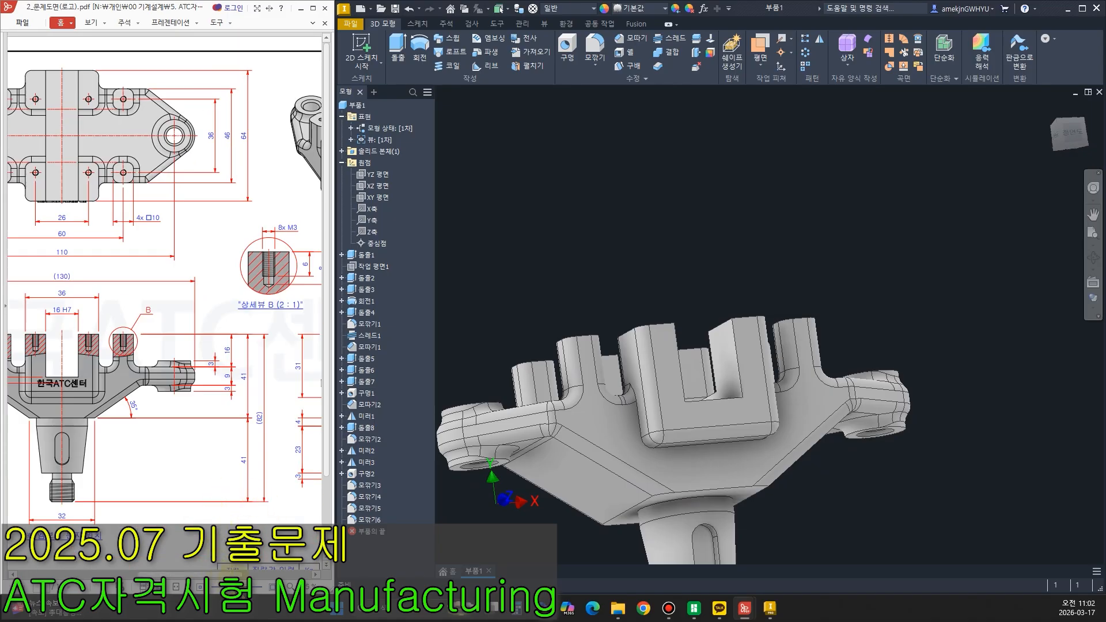
Fillet the edges where the U-shaped blocks on both sides meet the base body with a 3 mm radius.
left_click(723, 426)
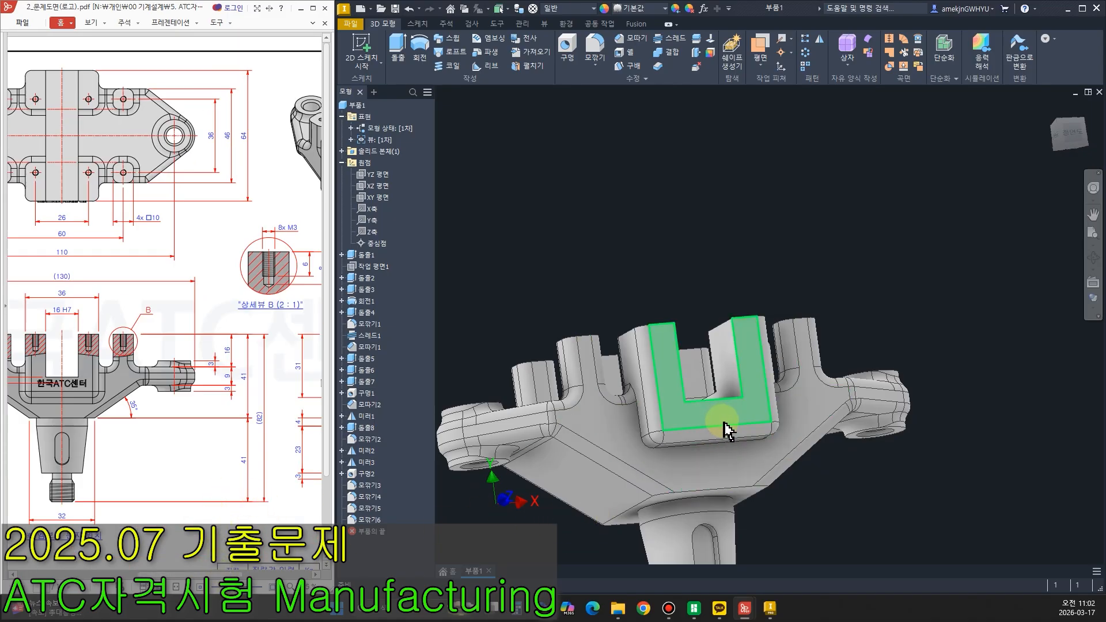
left_click(595, 47)
left_click(637, 423)
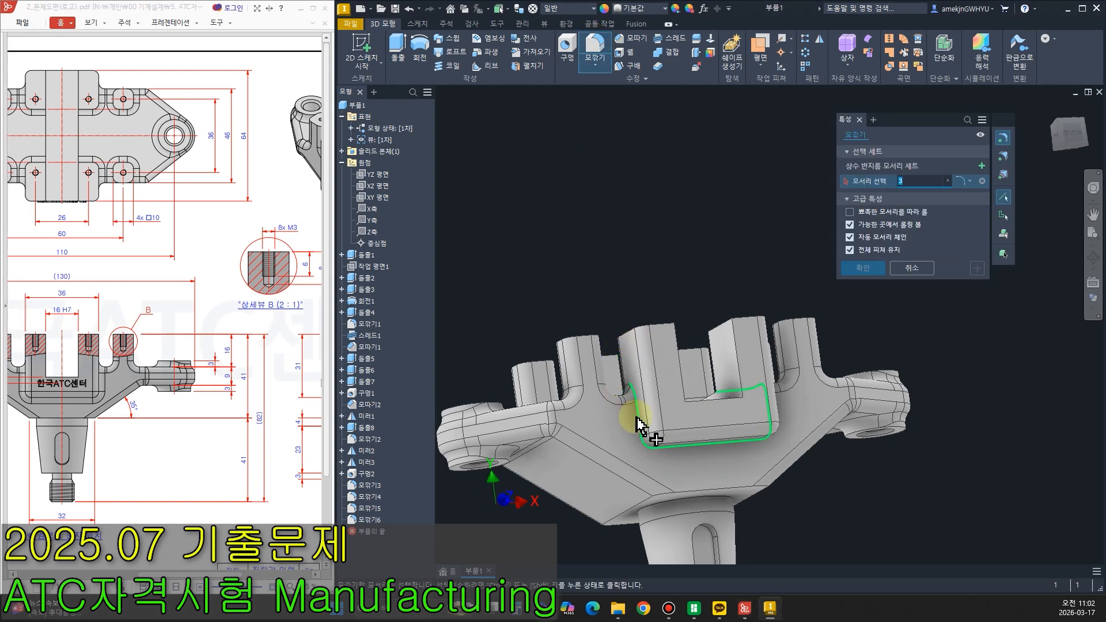
middle_click_drag(828, 526, 852, 506, "shift")
left_click(666, 407)
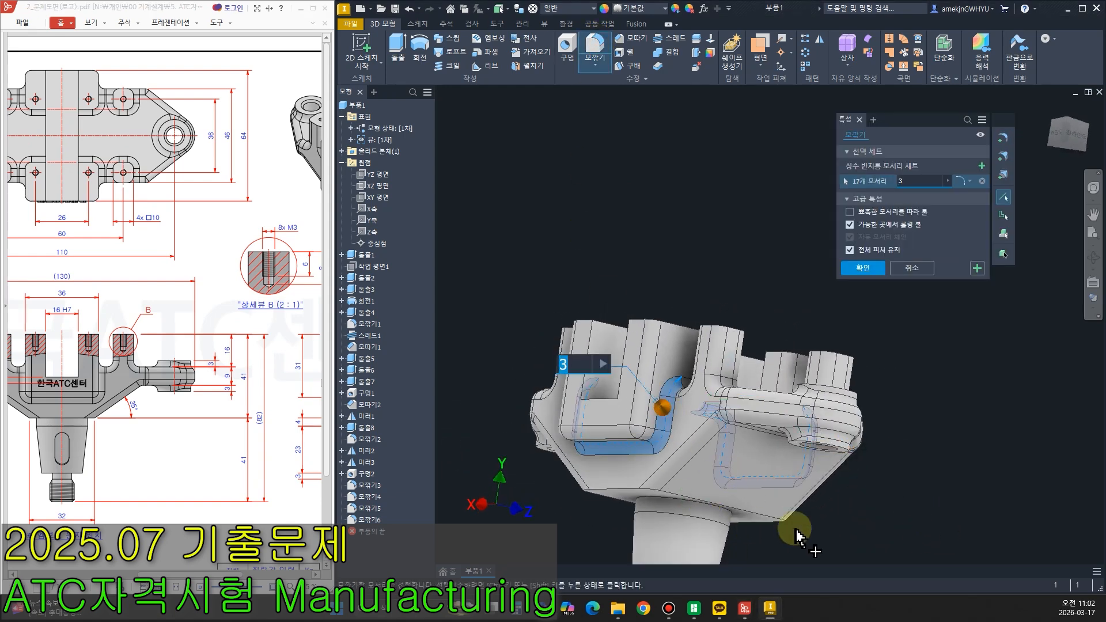
left_click(863, 269)
Check the finished fillets against the front view and examine the embossed text's position and the notes in the PDF drawing.
mouse_move(945, 477)
middle_mouse_down("shift")
mouse_move(950, 494)
mouse_move(769, 510)
middle_mouse_up("shift")
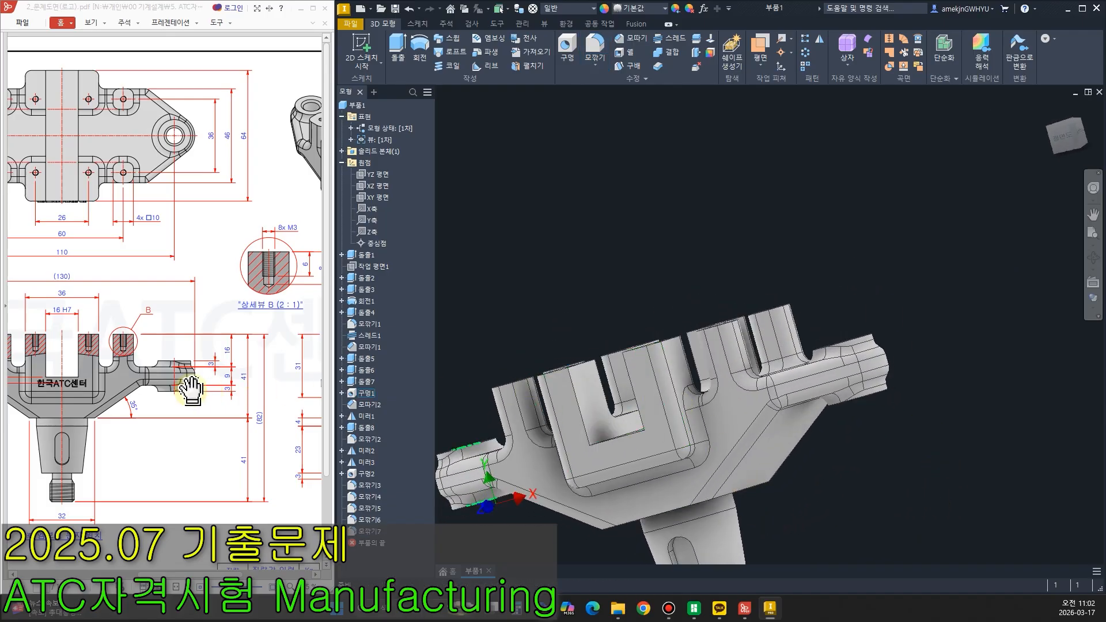
scroll(87, 395, "up", 5, "ctrl")
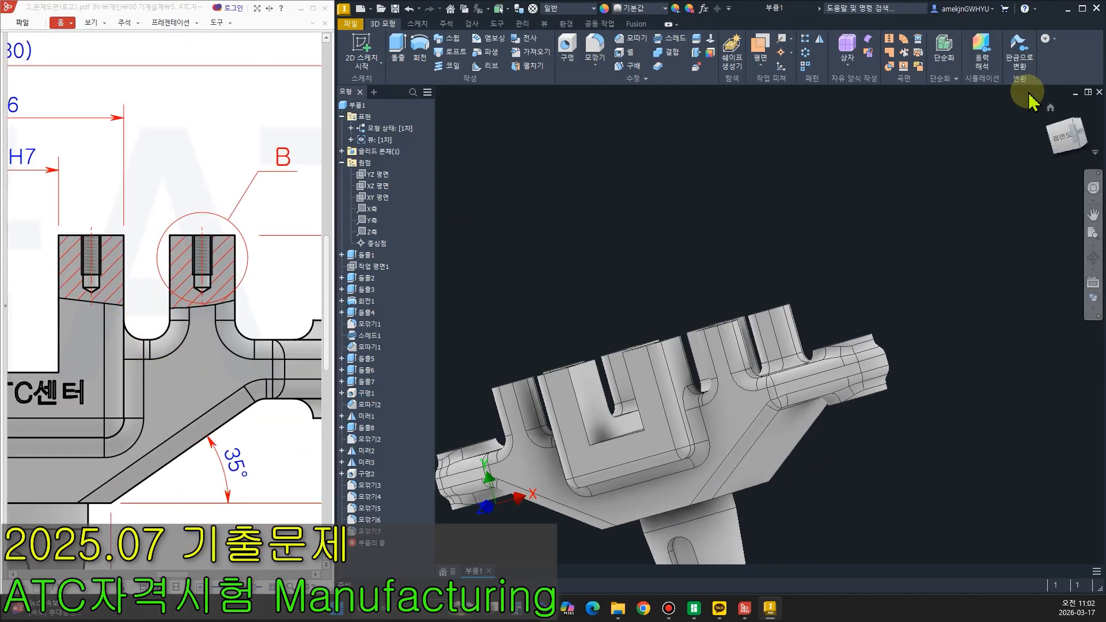
left_click(1046, 107)
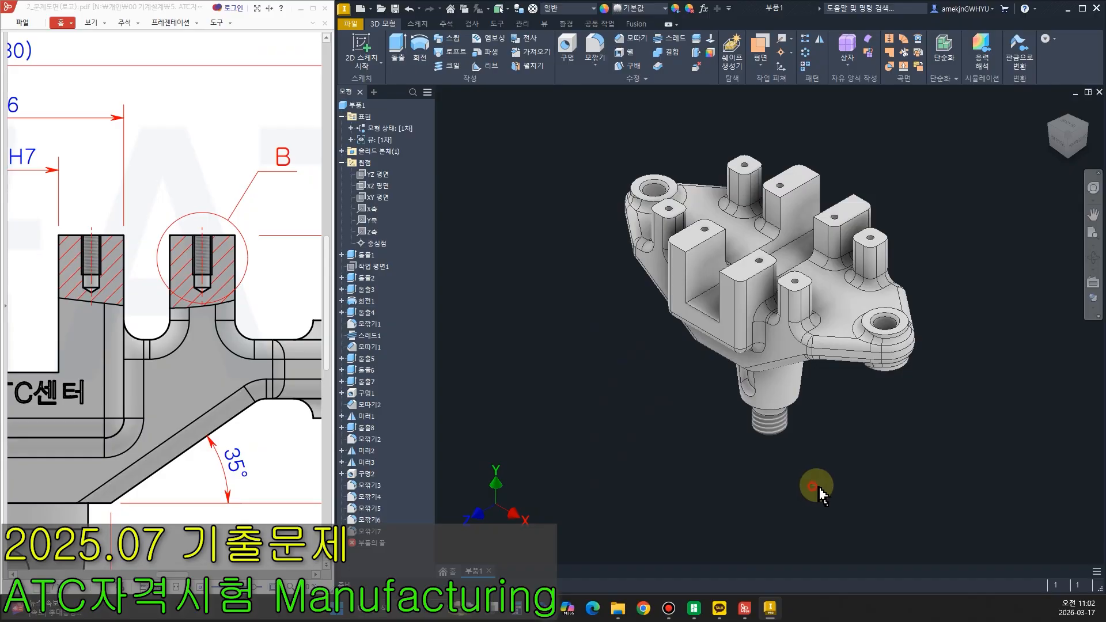
scroll(864, 490, "down", 4)
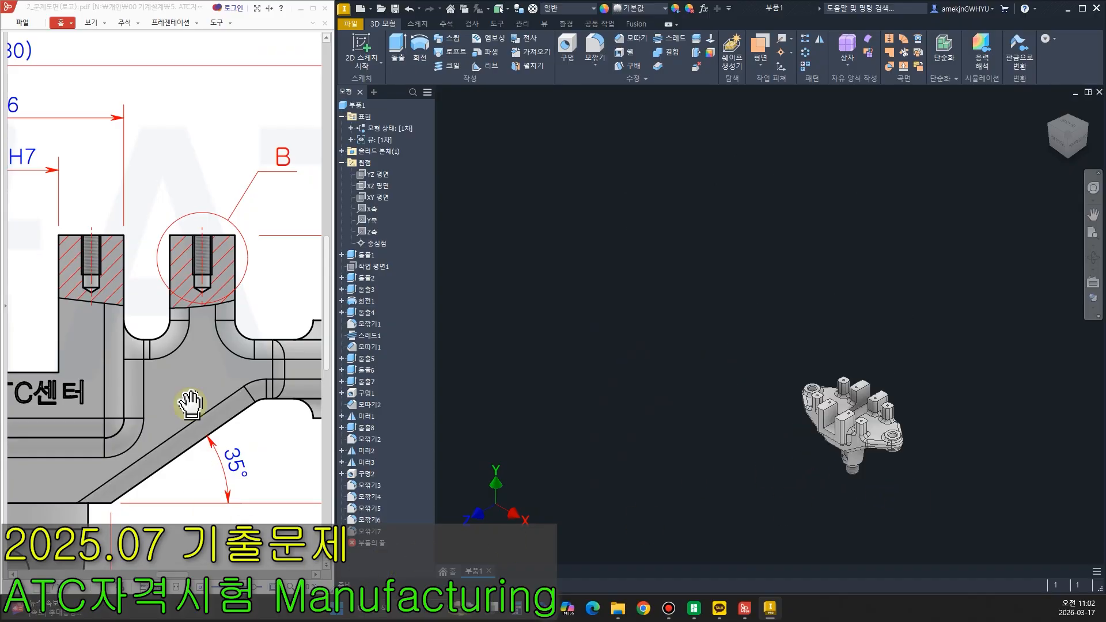
scroll(176, 326, "down", 3, "ctrl")
scroll(175, 325, "down", 3, "ctrl")
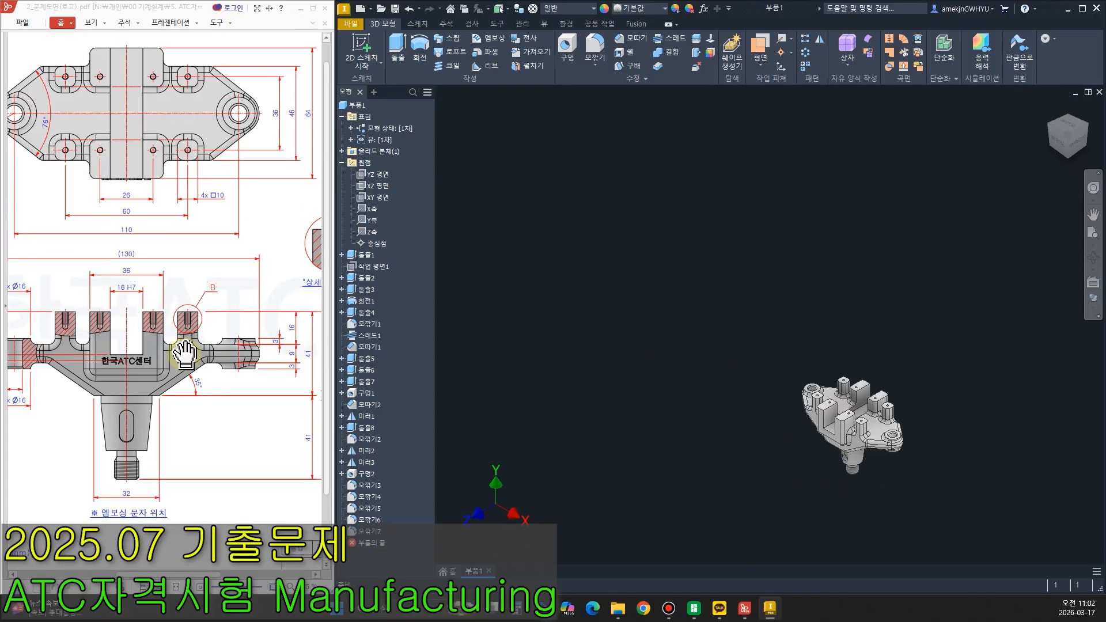
scroll(192, 363, "down", 1, "ctrl")
scroll(168, 379, "down", 1, "ctrl")
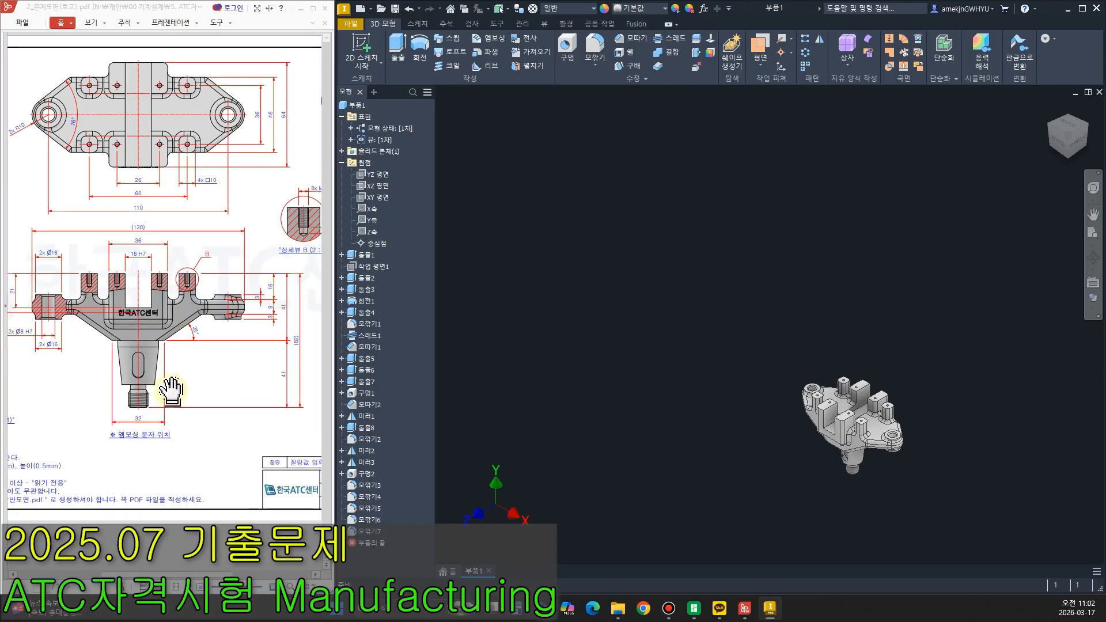
left_click_drag(192, 575, 178, 575)
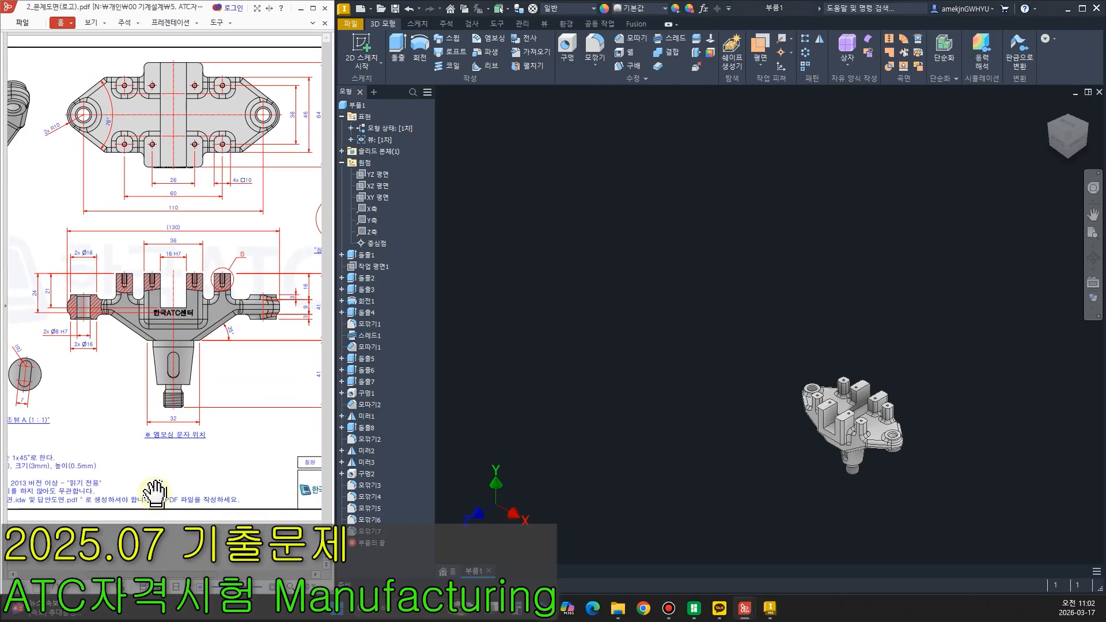
scroll(790, 452, "up", 6)
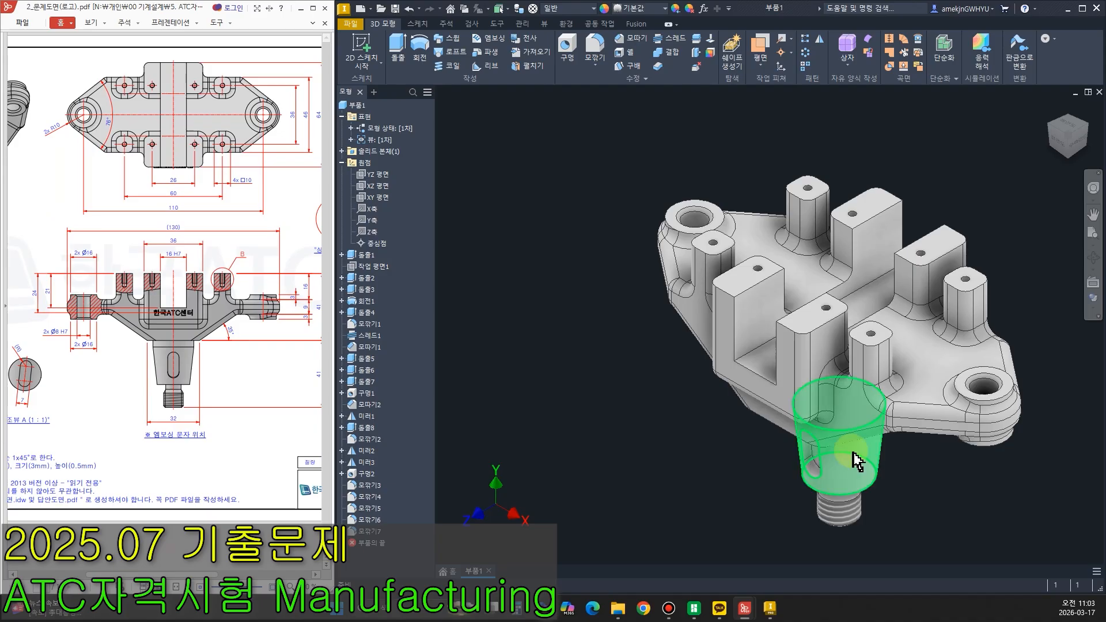
Start a sketch on the U-shaped block's front face and place the text 한국ATC센터, aligned centre and middle.
left_click(761, 375)
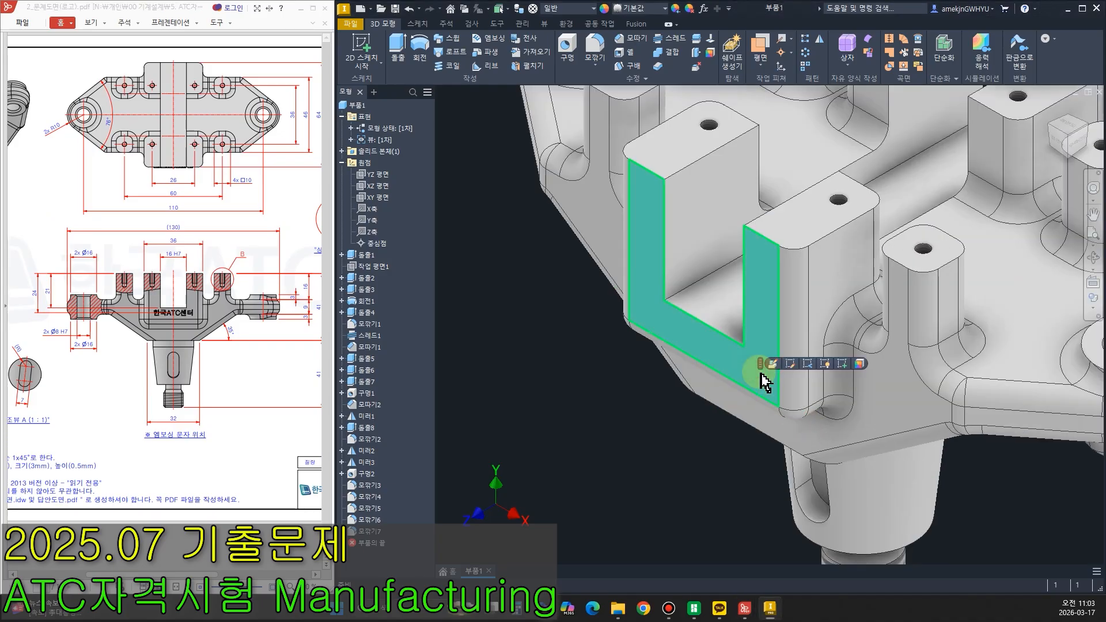
left_click(842, 363)
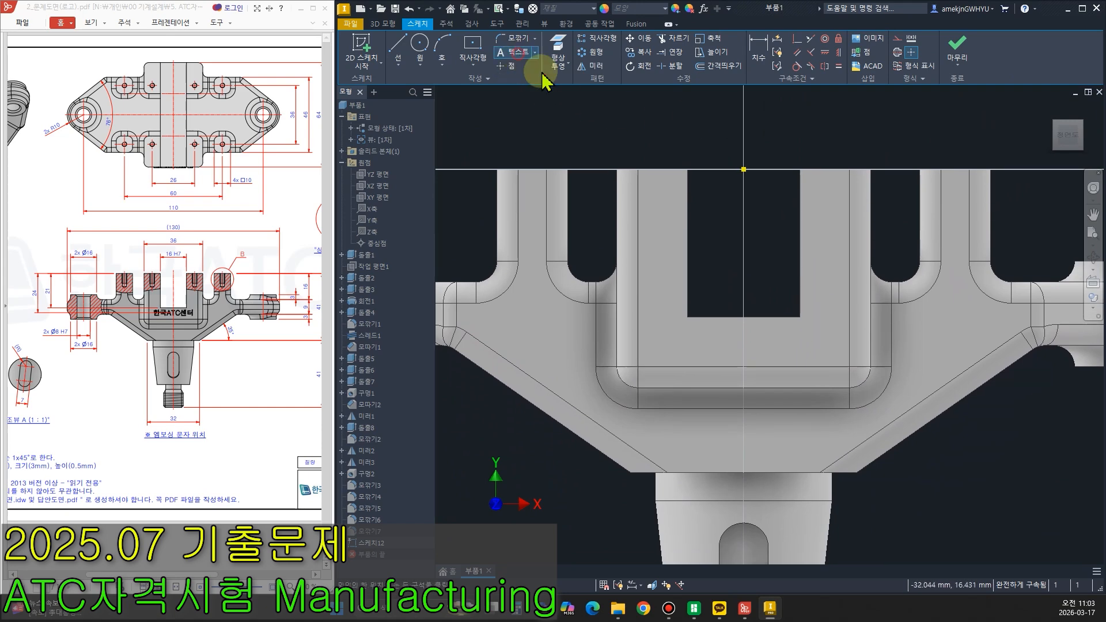
left_click(519, 55)
left_click(720, 272)
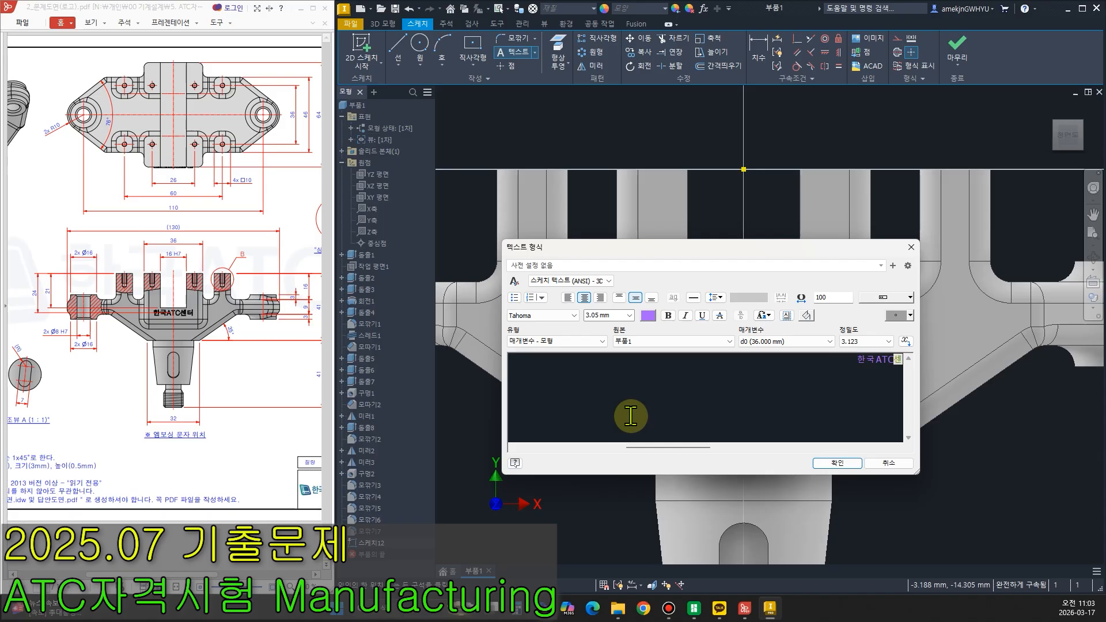
Set the text's font to 돋움 and its height to 3 mm as specified in the drawing note, and finish the text.
left_click(575, 317)
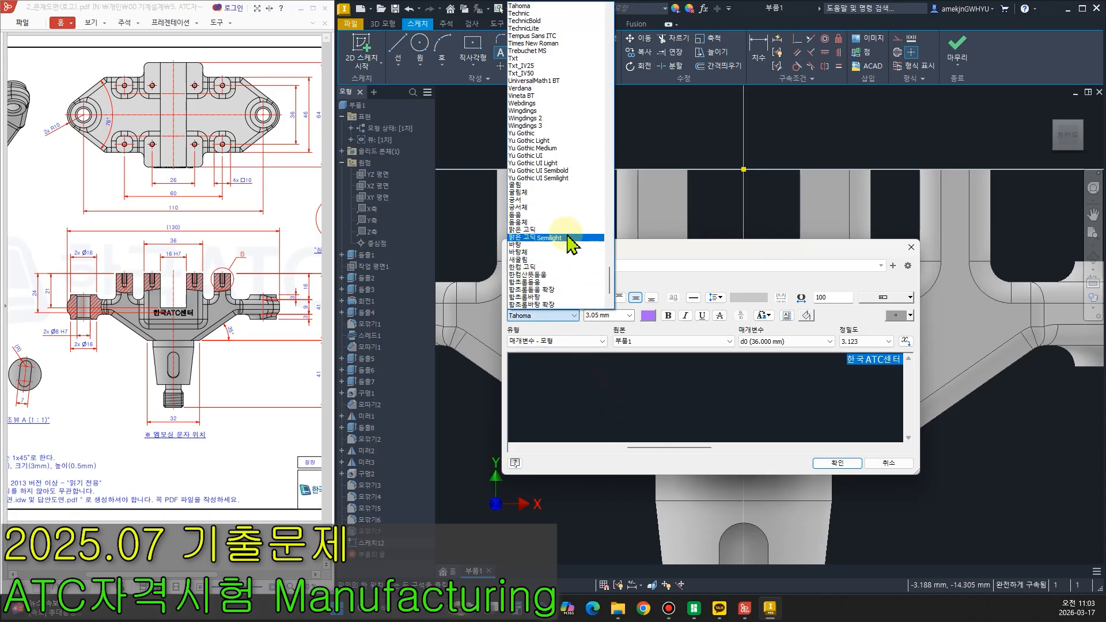
left_click(562, 215)
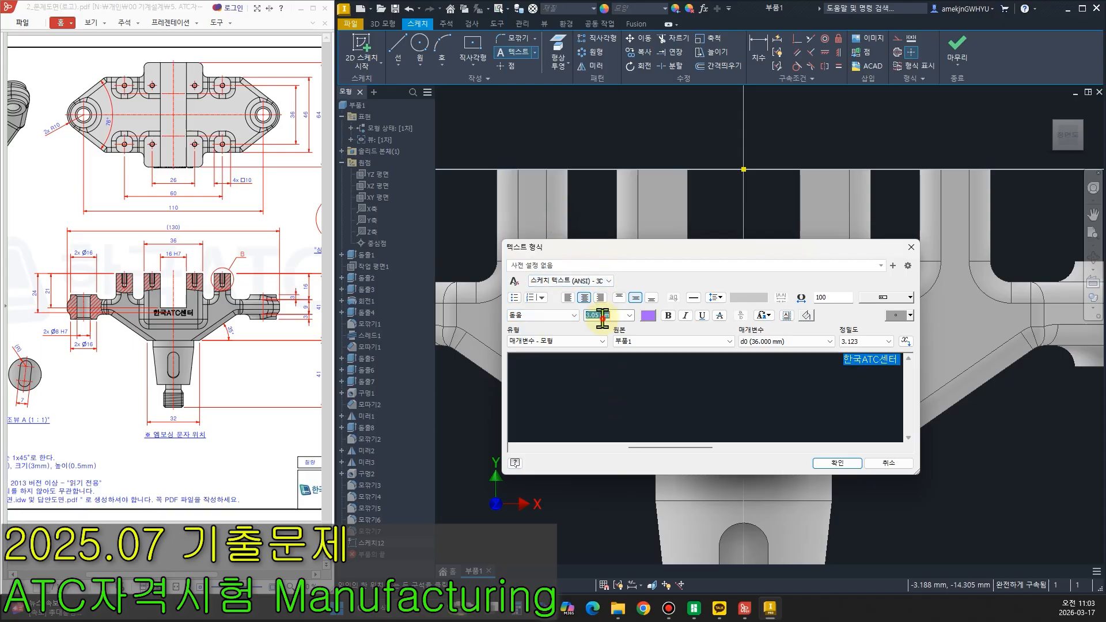
left_click_drag(149, 575, 95, 589)
key("ctrl+2")
left_click_drag(51, 475, 59, 477)
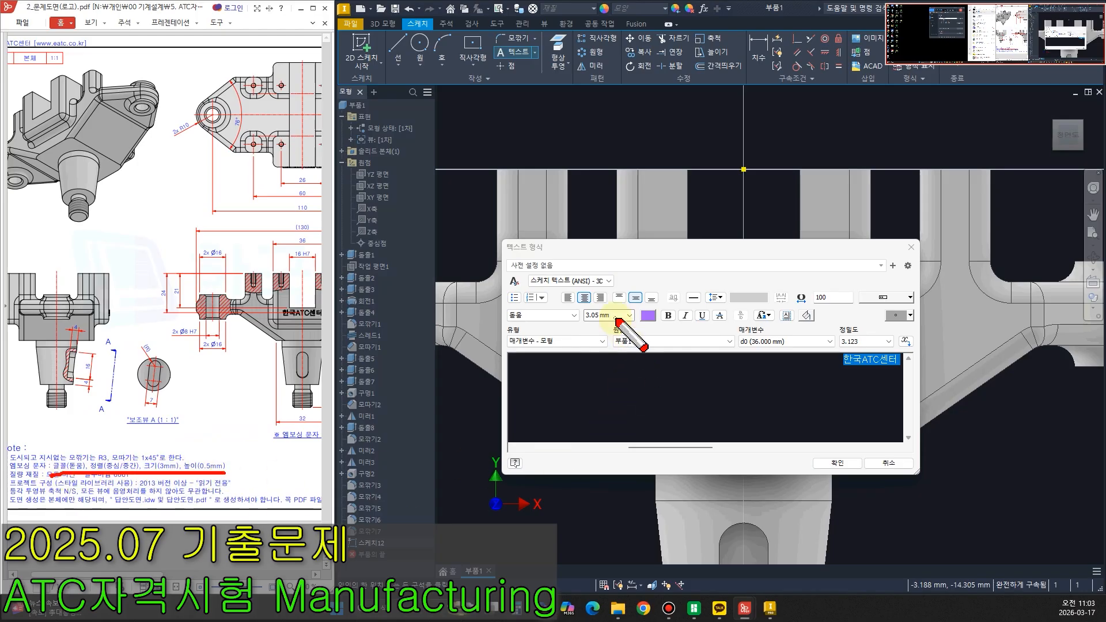
key("Escape")
left_click_drag(615, 316, 530, 307)
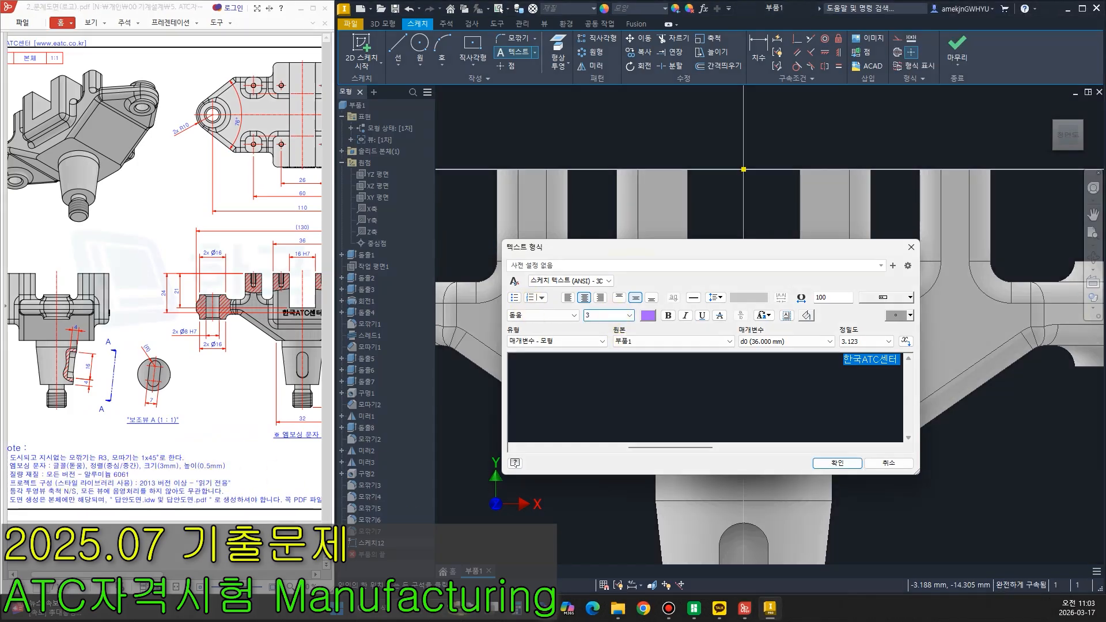
left_click(836, 464)
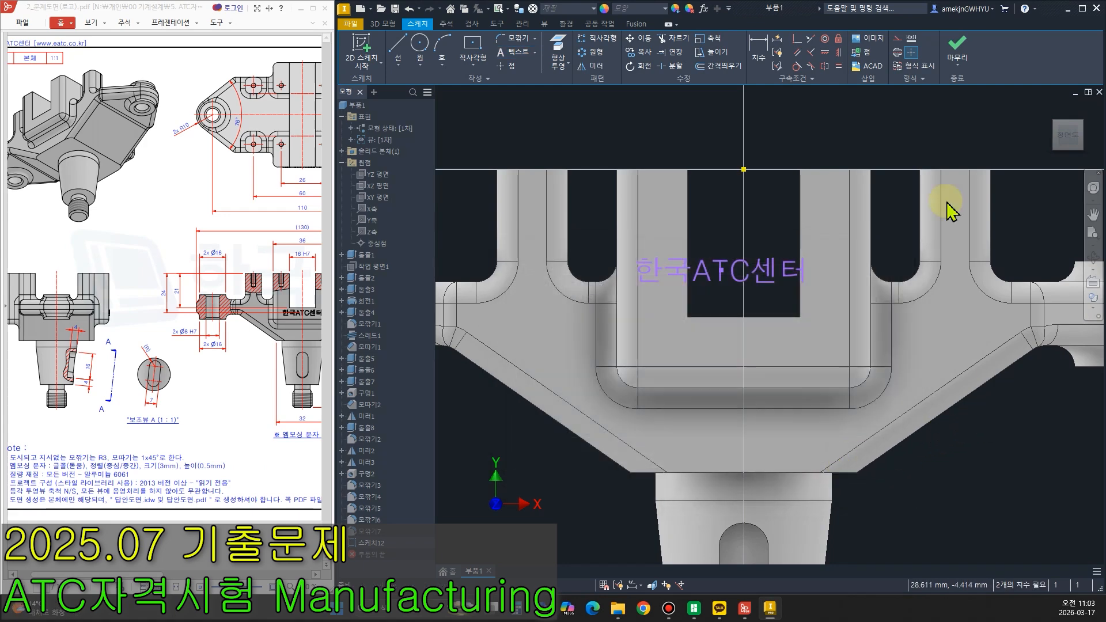
Constrain the text's centre point vertically in line with the sketch origin point.
left_click(839, 52)
left_click(743, 170)
left_click(724, 269)
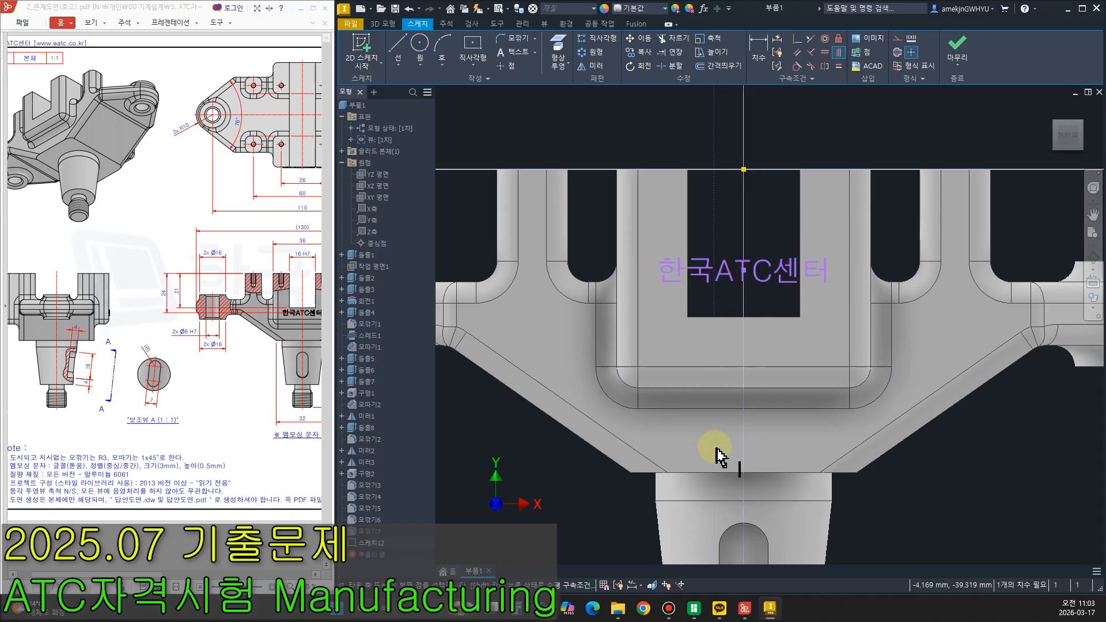
Dimension the text's centre point 21 mm vertically below the sketch origin point.
left_click(759, 53)
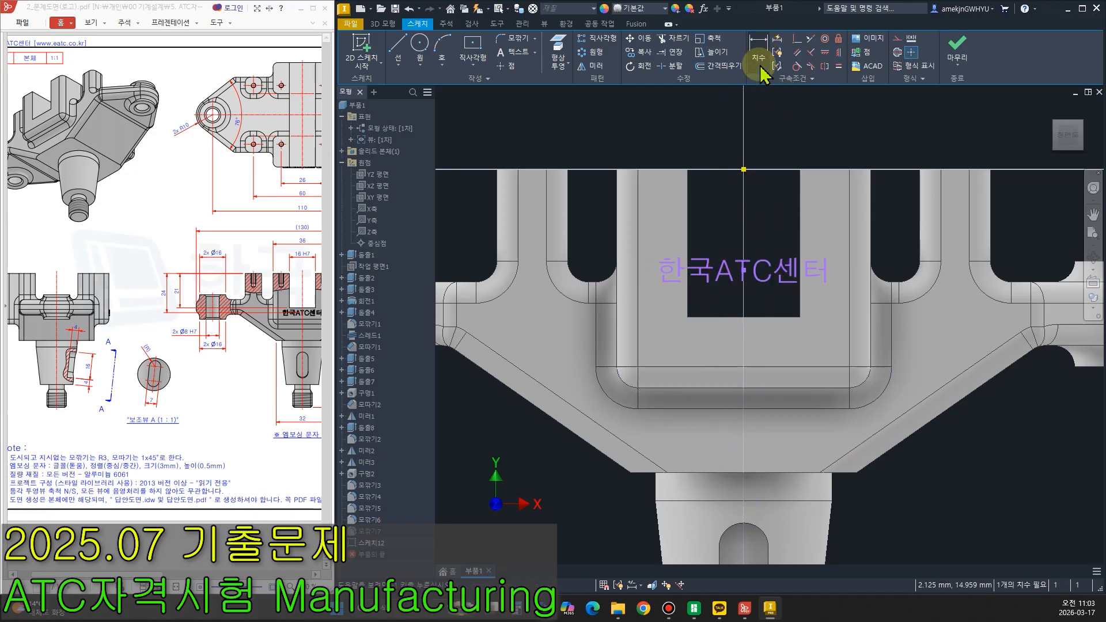
left_click_drag(182, 309, 176, 275)
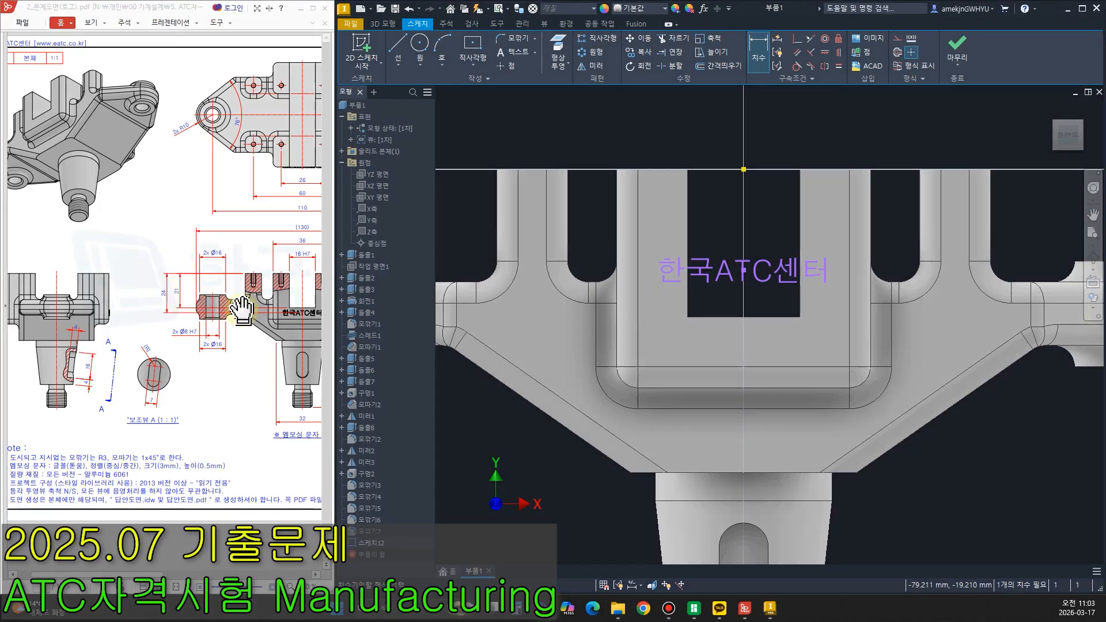
scroll(309, 314, "up", 2, "ctrl")
scroll(316, 340, "up", 2, "ctrl")
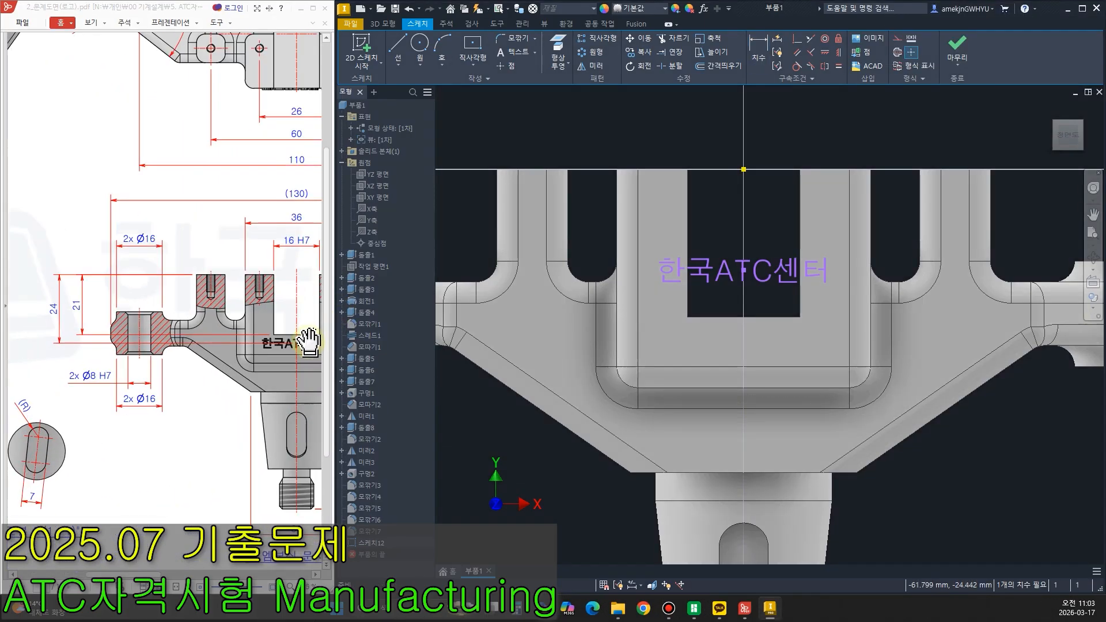
left_click(759, 53)
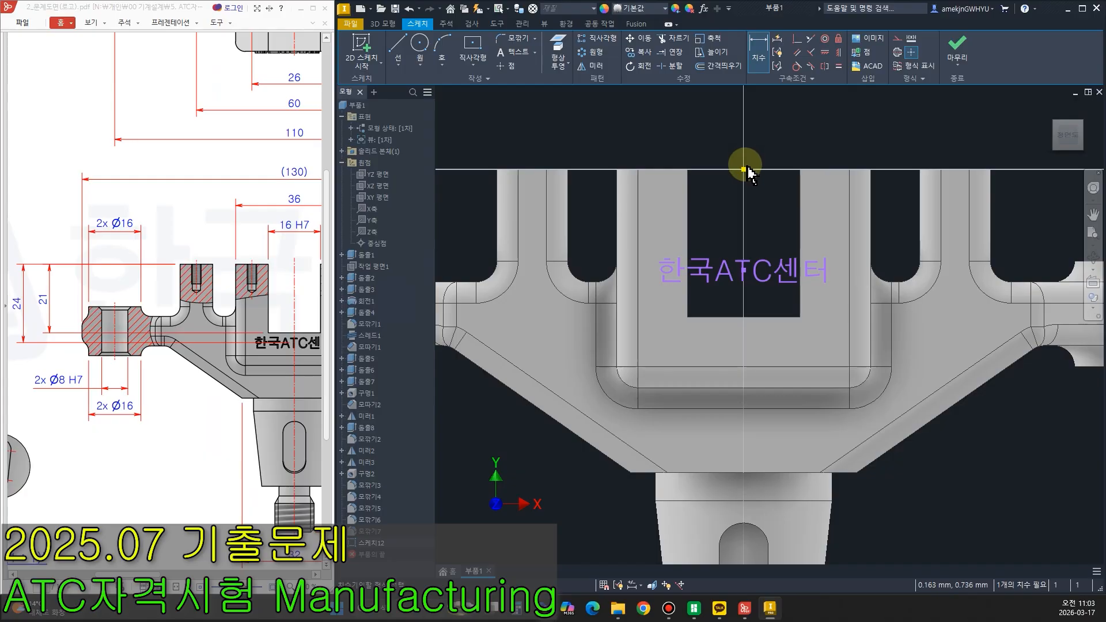
left_click(743, 169)
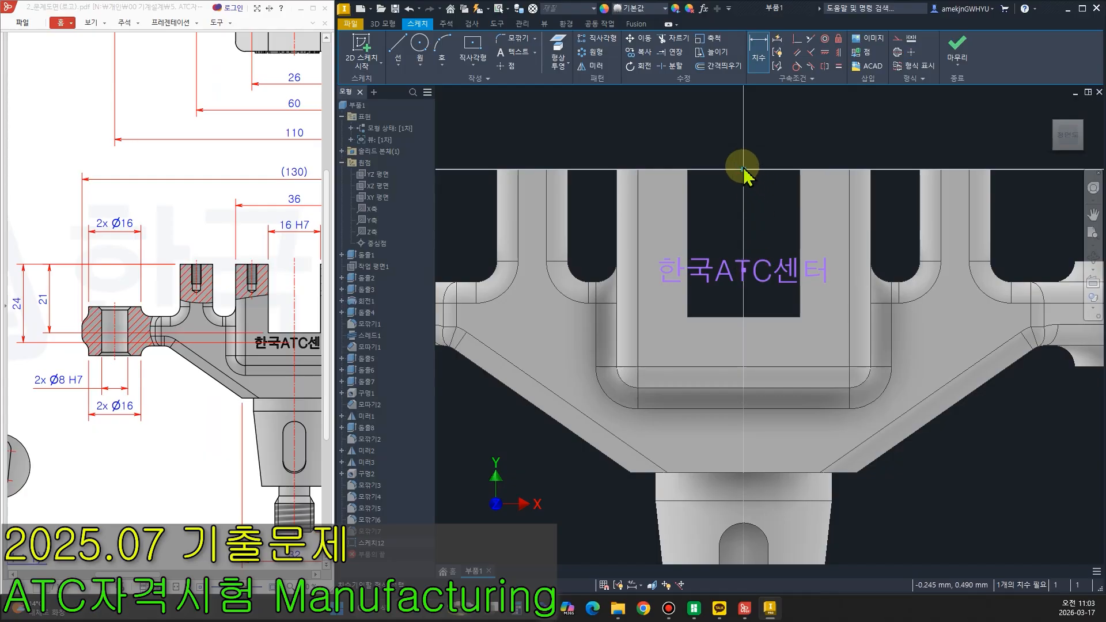
left_click(610, 233)
left_click(571, 229)
type("21")
key("Return")
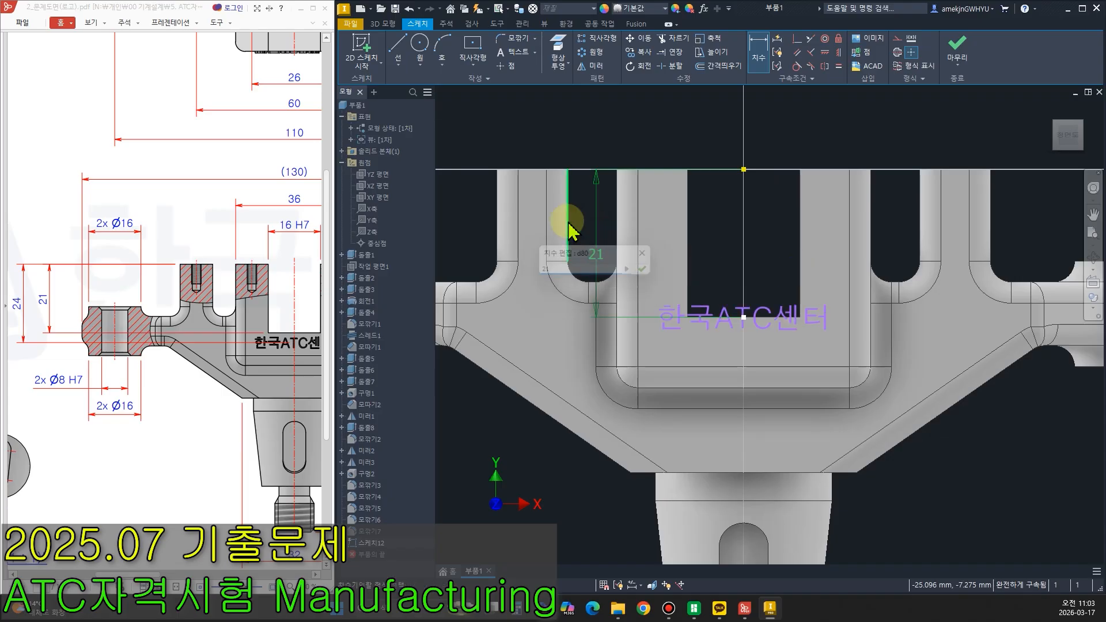
key("Escape")
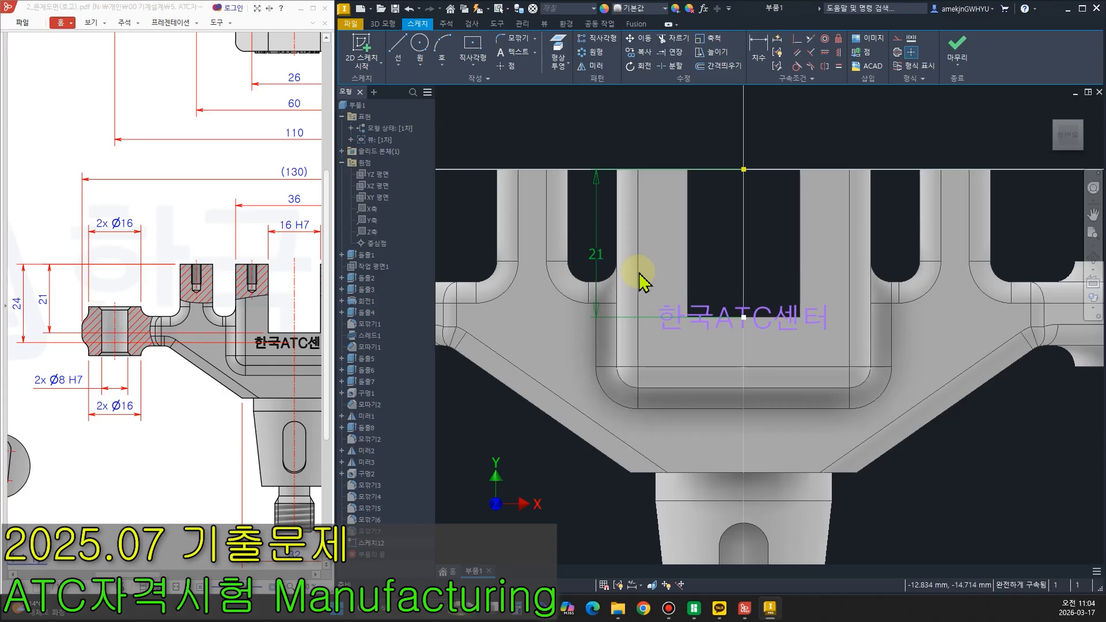
Set the text's vertical distance from the origin to 24 mm and finish the sketch.
double_click(595, 261)
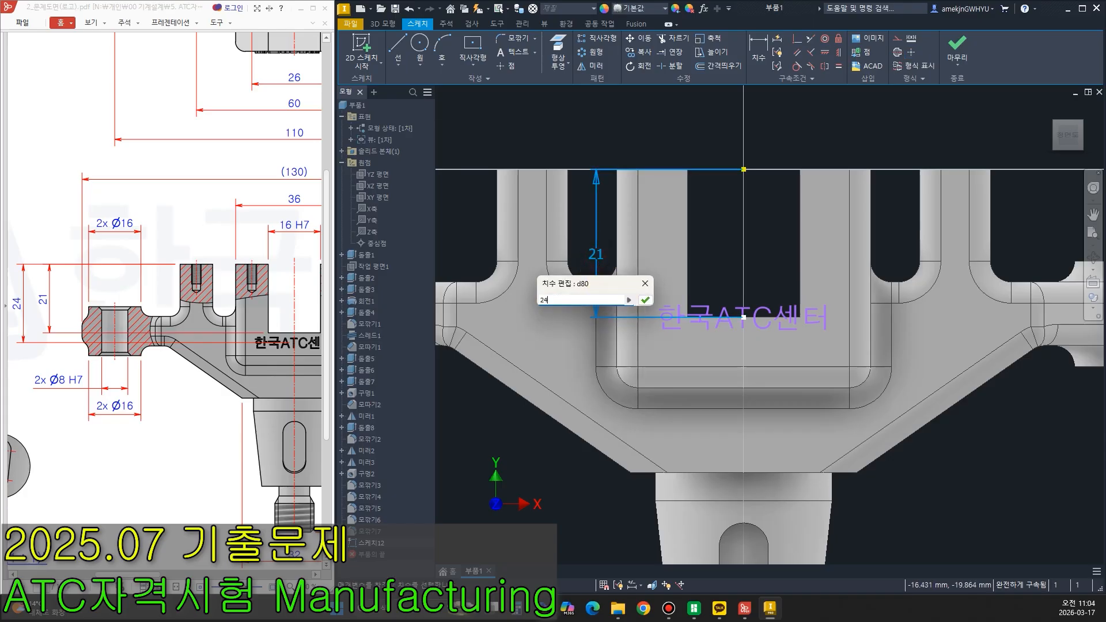
type("24")
key("Return")
left_click(956, 48)
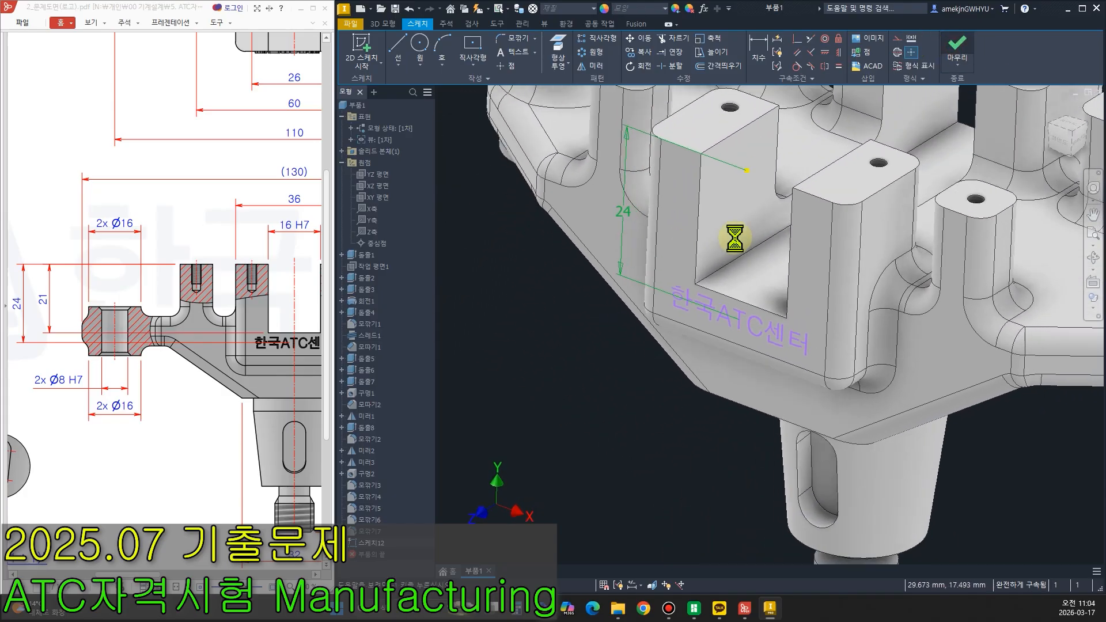
Emboss the text 한국ATC센터 outward from the block's front face to a height of 0.5 mm, as specified in the drawing note.
scroll(200, 431, "down", 2, "ctrl")
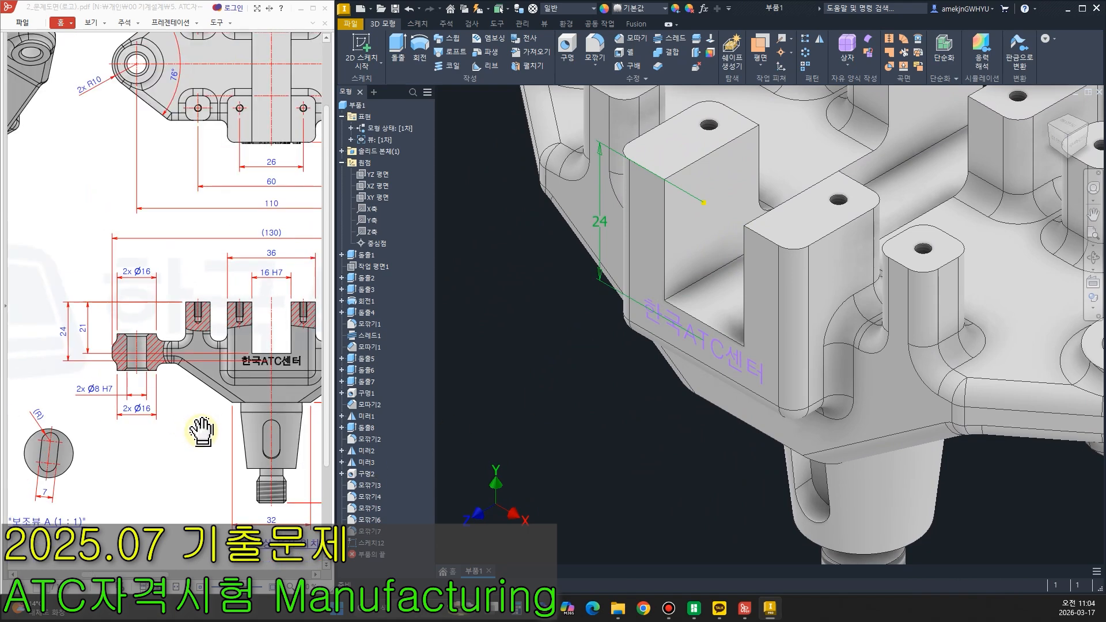
scroll(201, 431, "down", 1, "ctrl")
scroll(174, 487, "down", 1, "ctrl")
key("ctrl+2")
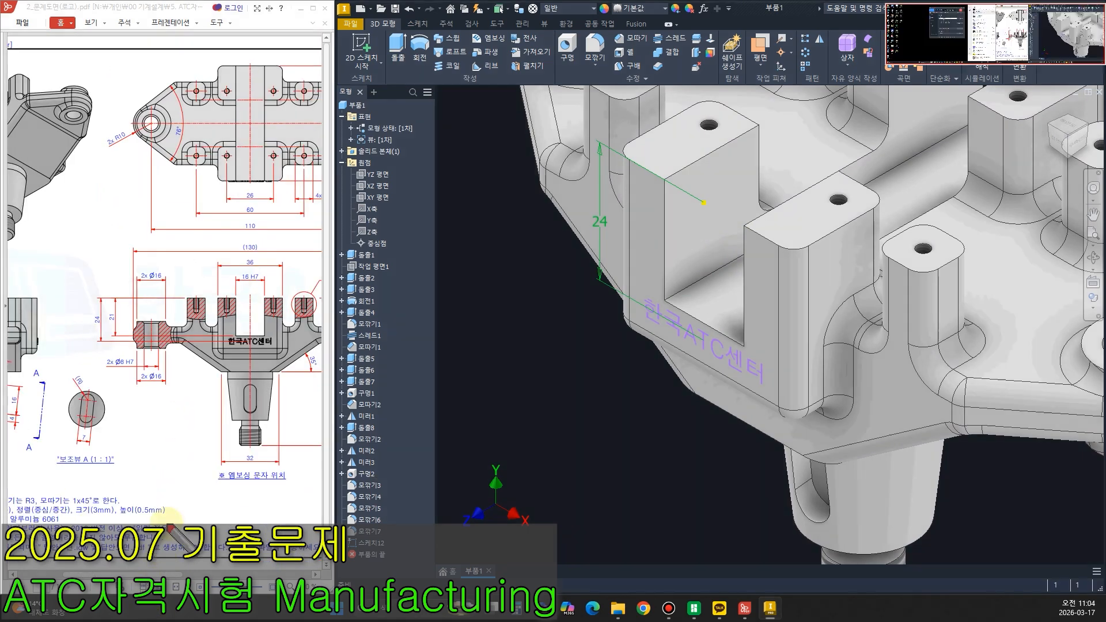
mouse_move(167, 523)
left_mouse_down()
mouse_move(167, 485)
mouse_move(168, 551)
left_mouse_up()
key("Escape")
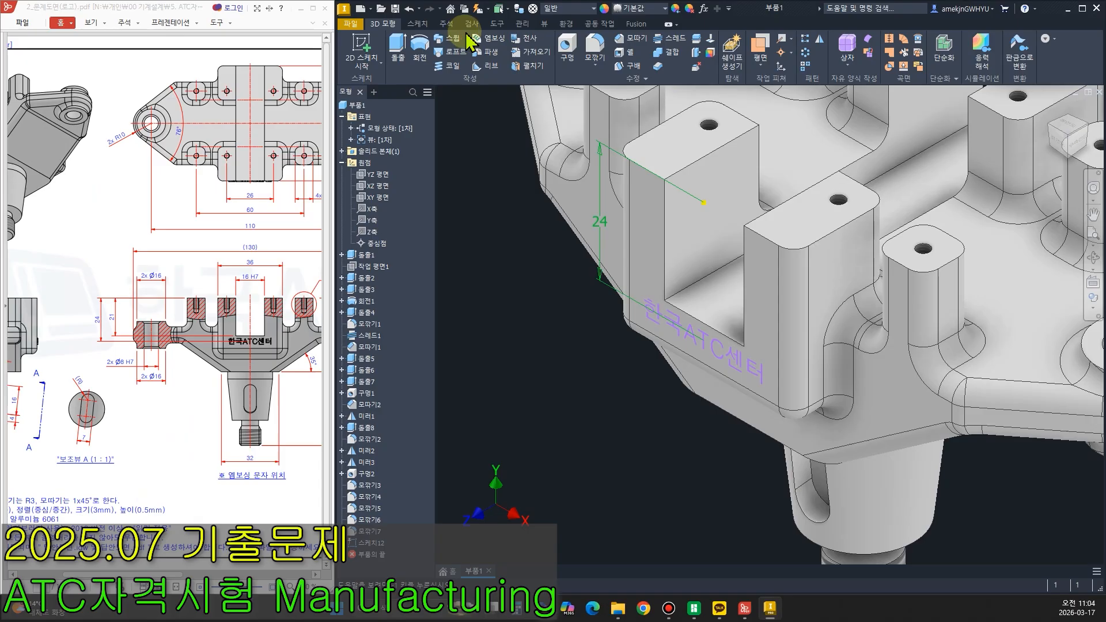
left_click(489, 38)
left_click(655, 314)
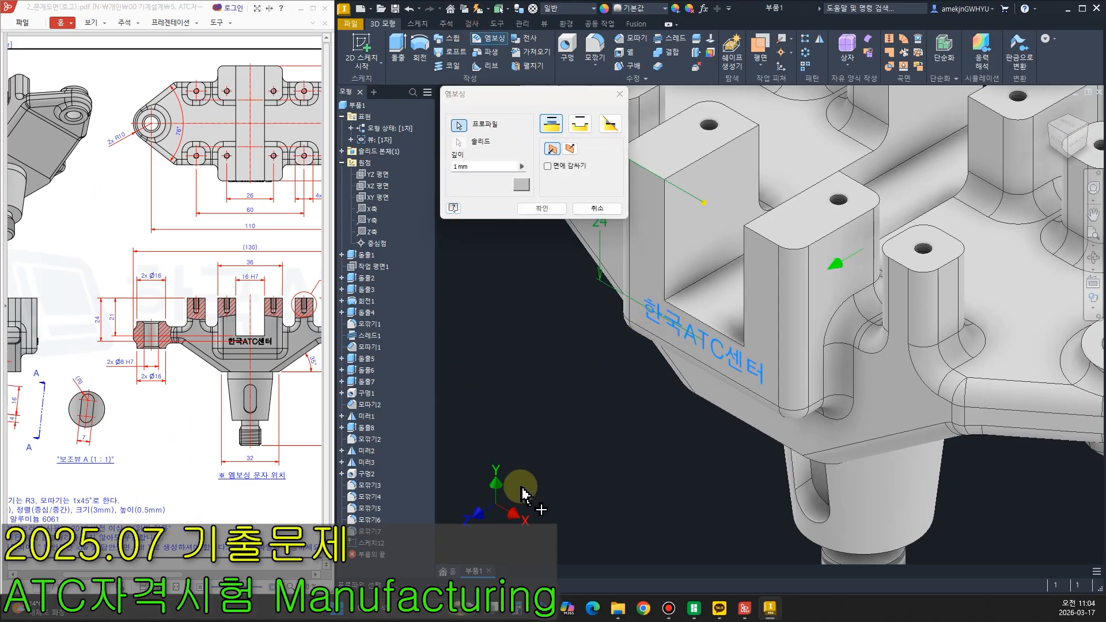
double_click(485, 164)
type("0.5")
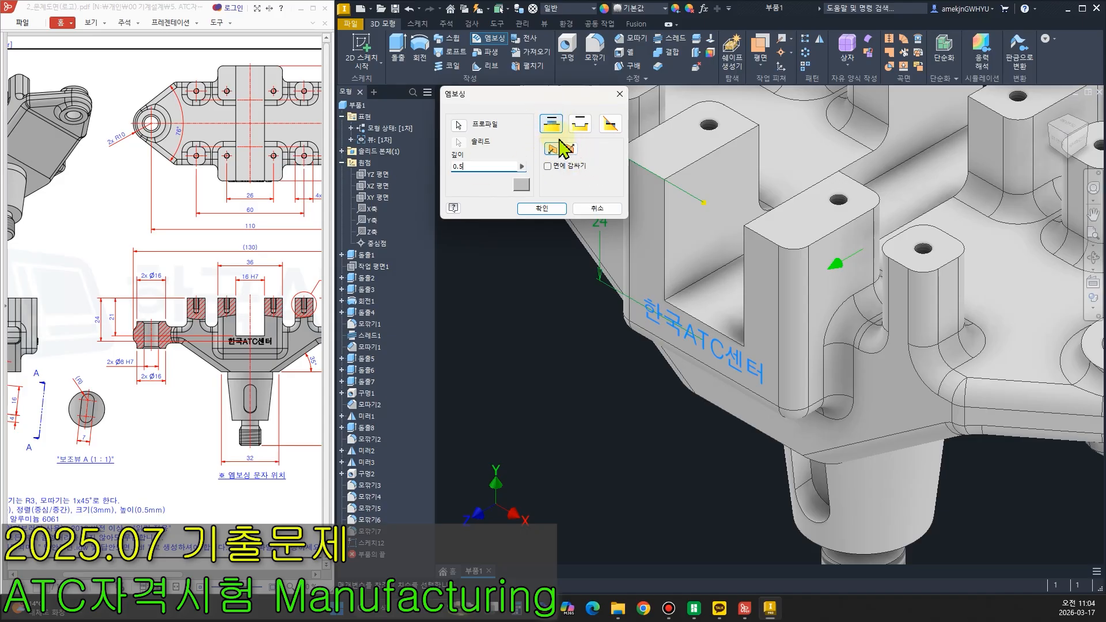
left_click(542, 209)
Inspect the finished part and its embossed text from the top, front and bottom.
key("F6")
middle_click_drag(625, 435, 621, 504, "shift")
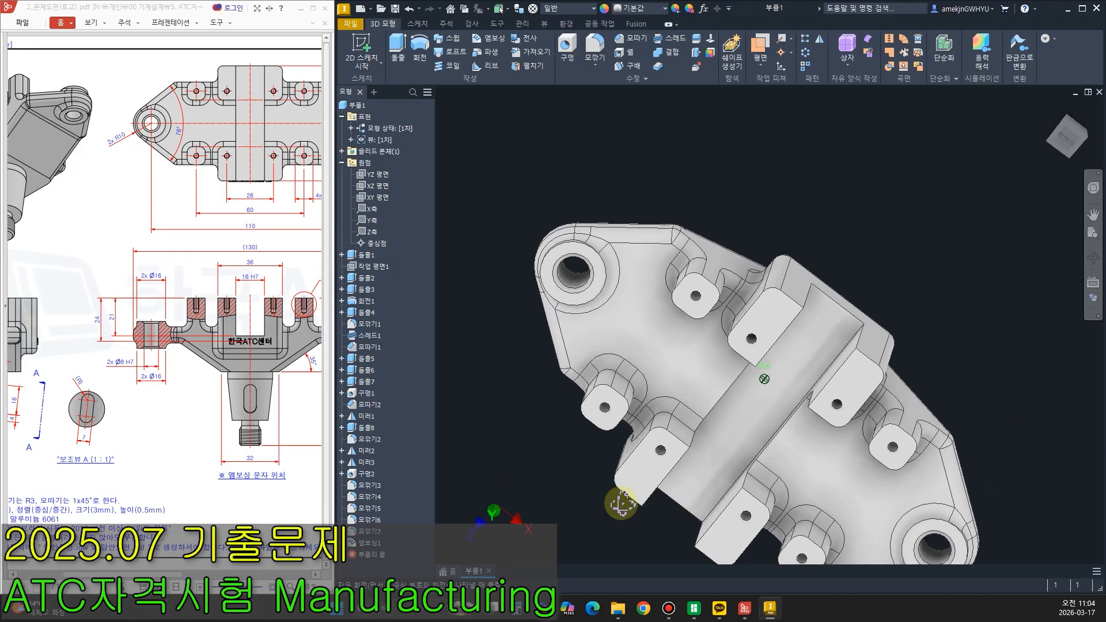
left_click(1066, 131)
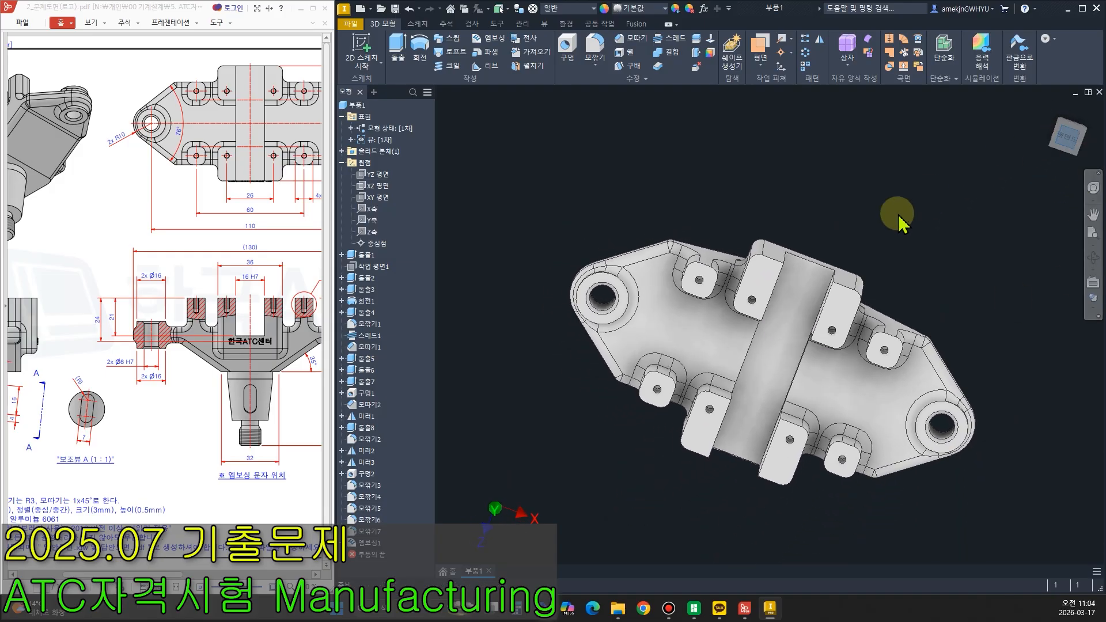
scroll(747, 330, "up", 3)
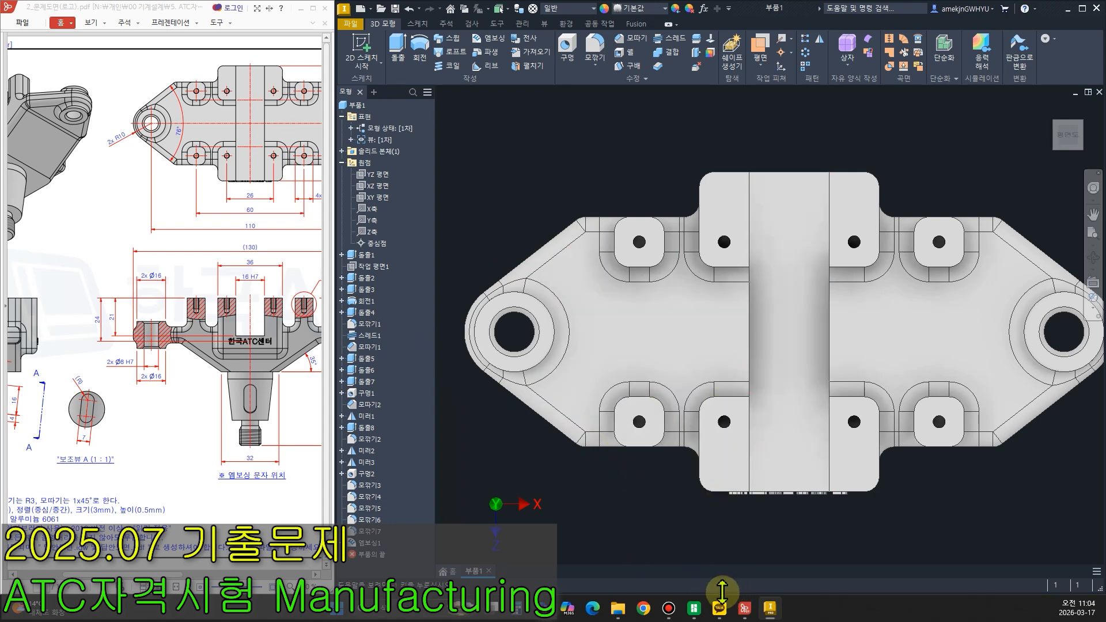
scroll(530, 501, "down", 3)
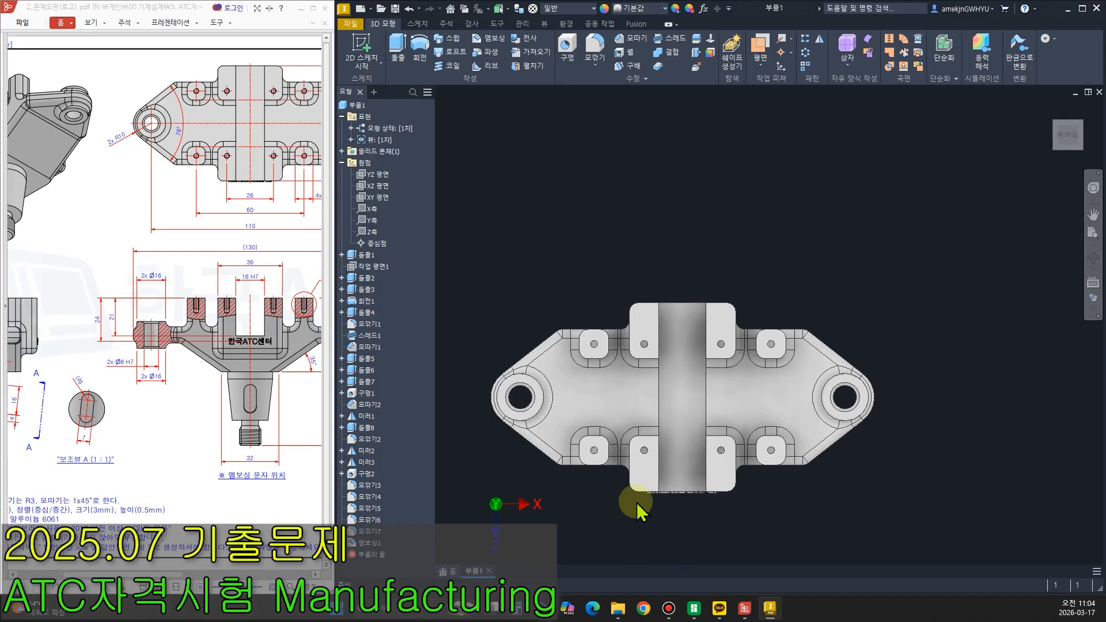
left_click(1068, 156)
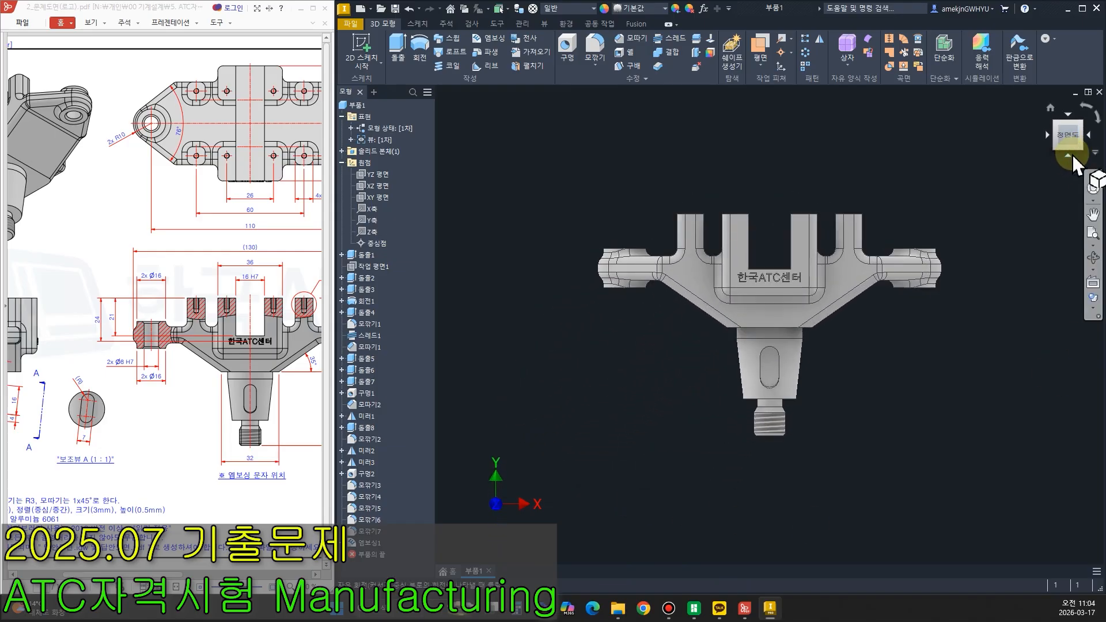
left_click(1071, 155)
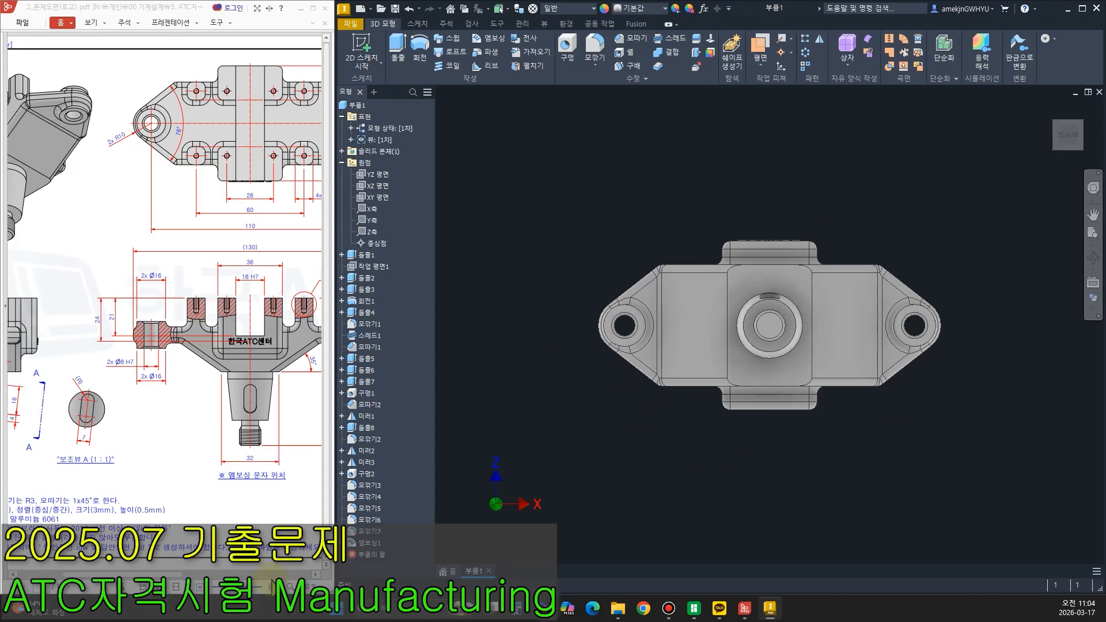
Examine the pictorial view in the PDF drawing and orient the model to an angled view showing the embossed text.
scroll(278, 421, "down", 1, "ctrl")
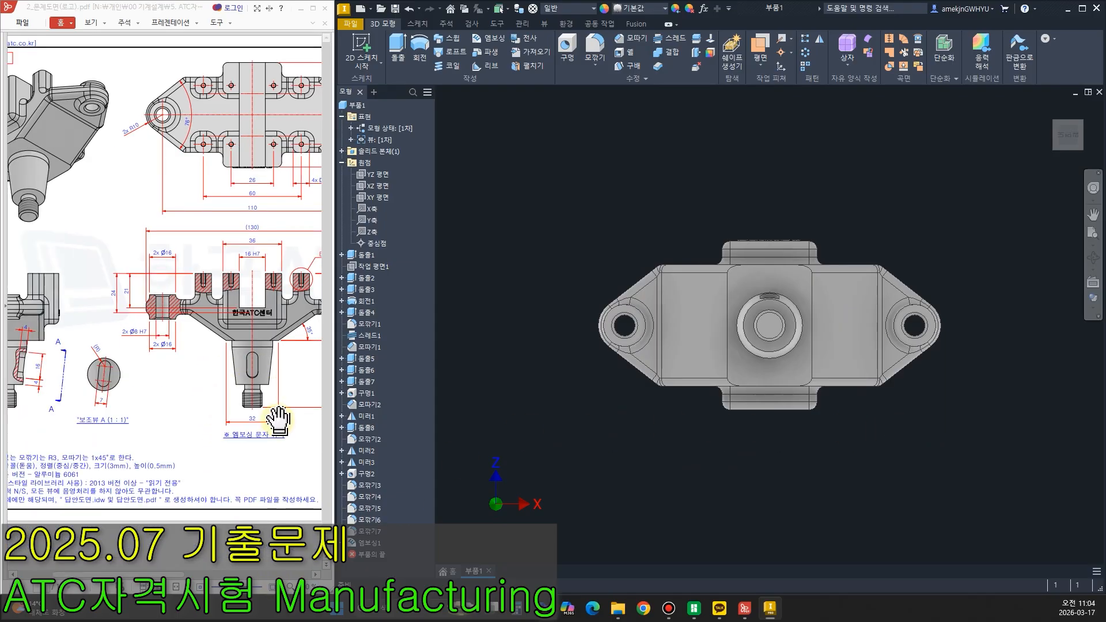
scroll(278, 420, "down", 1, "ctrl")
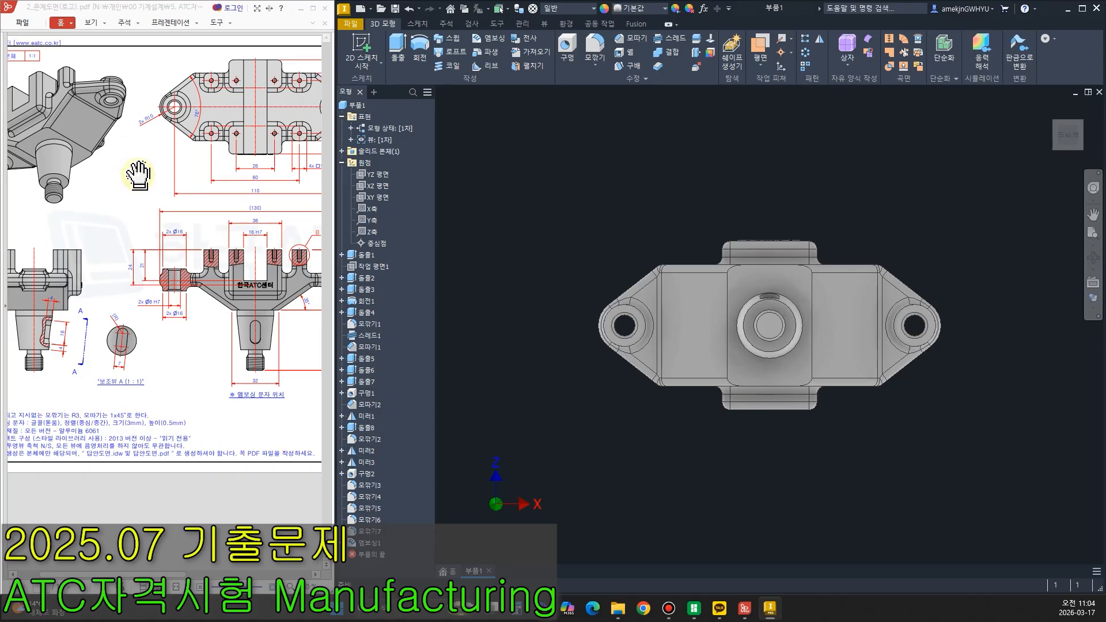
scroll(196, 226, "down", 1, "ctrl")
scroll(25, 151, "up", 1, "ctrl")
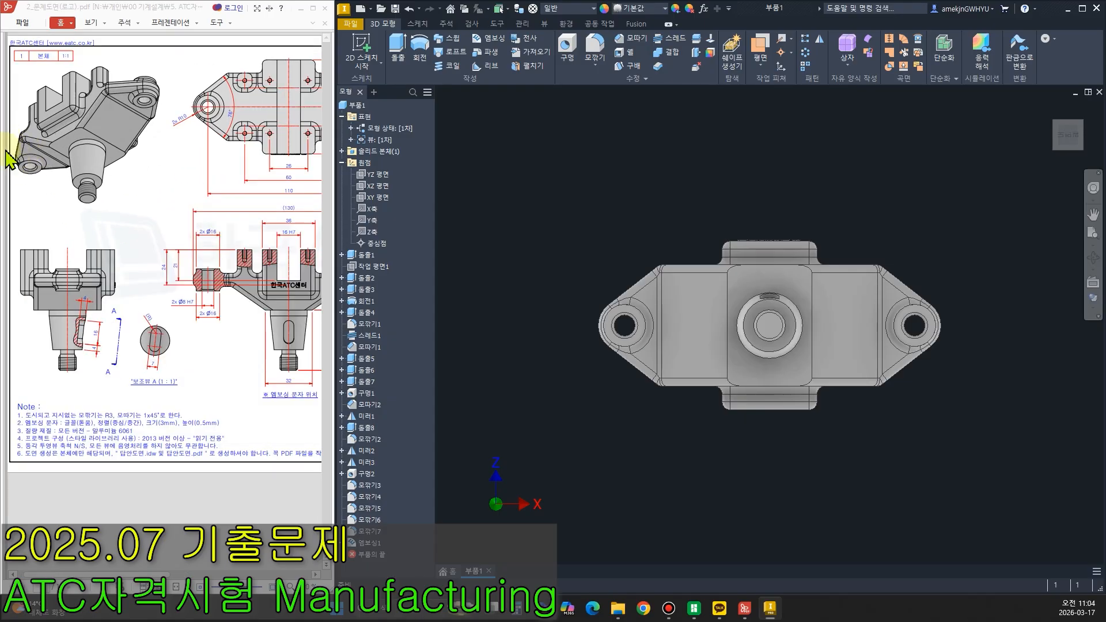
key("ctrl+2")
mouse_move(122, 110)
left_mouse_down()
mouse_move(115, 61)
mouse_move(96, 100)
left_mouse_up()
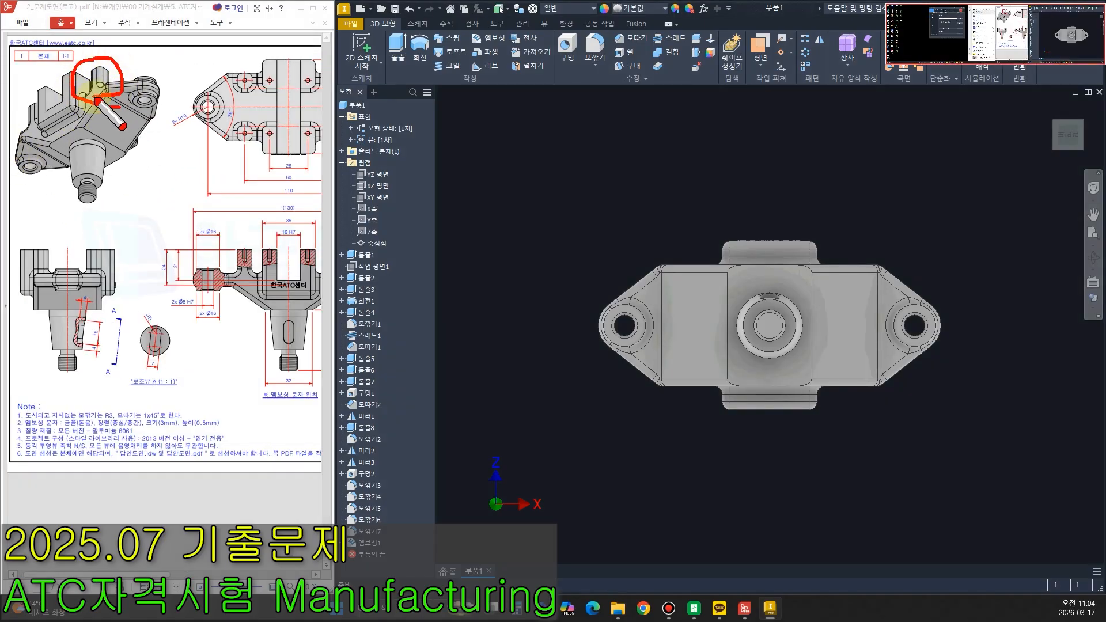
key("Escape")
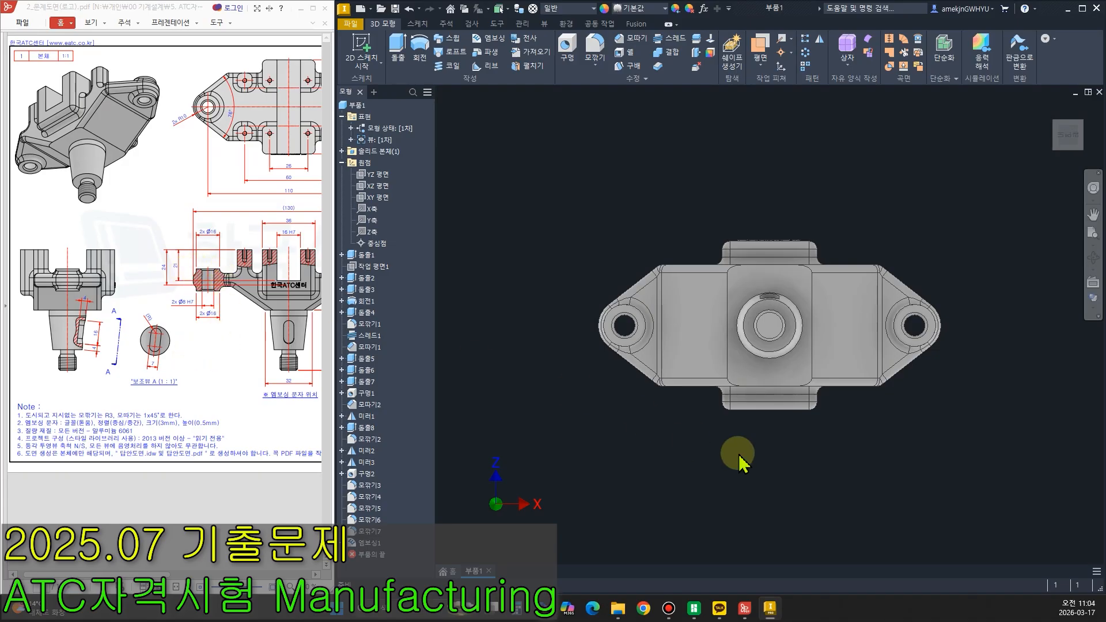
mouse_move(926, 482)
middle_mouse_down("shift")
mouse_move(931, 521)
mouse_move(950, 469)
mouse_move(924, 497)
middle_mouse_up("shift")
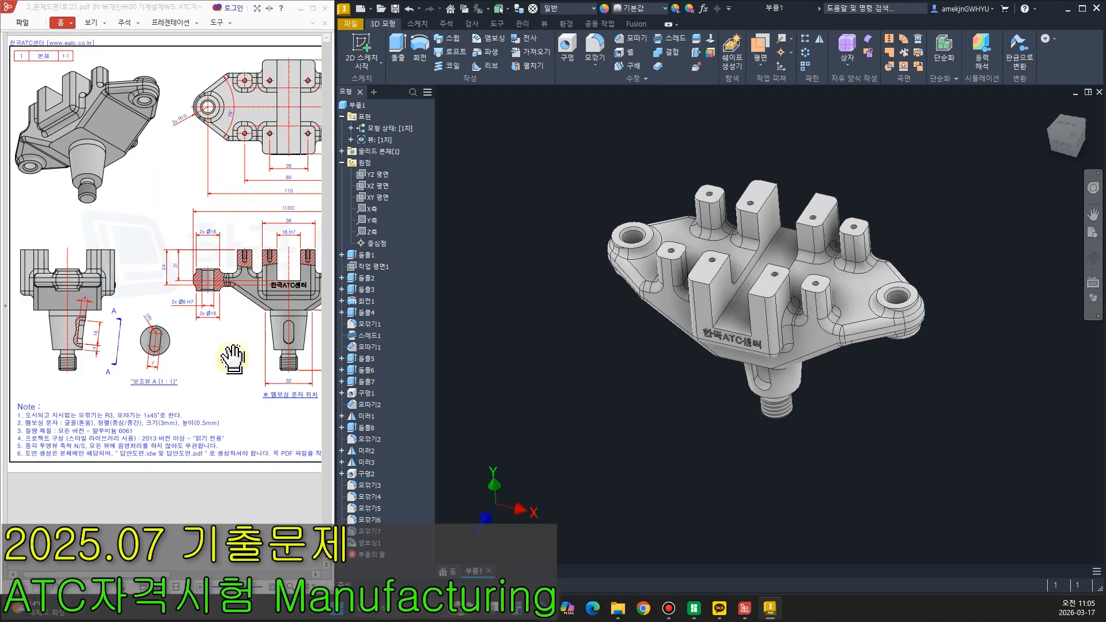
Examine the title block with the 한국ATC센터 logo in the PDF drawing.
left_click_drag(158, 575, 268, 575)
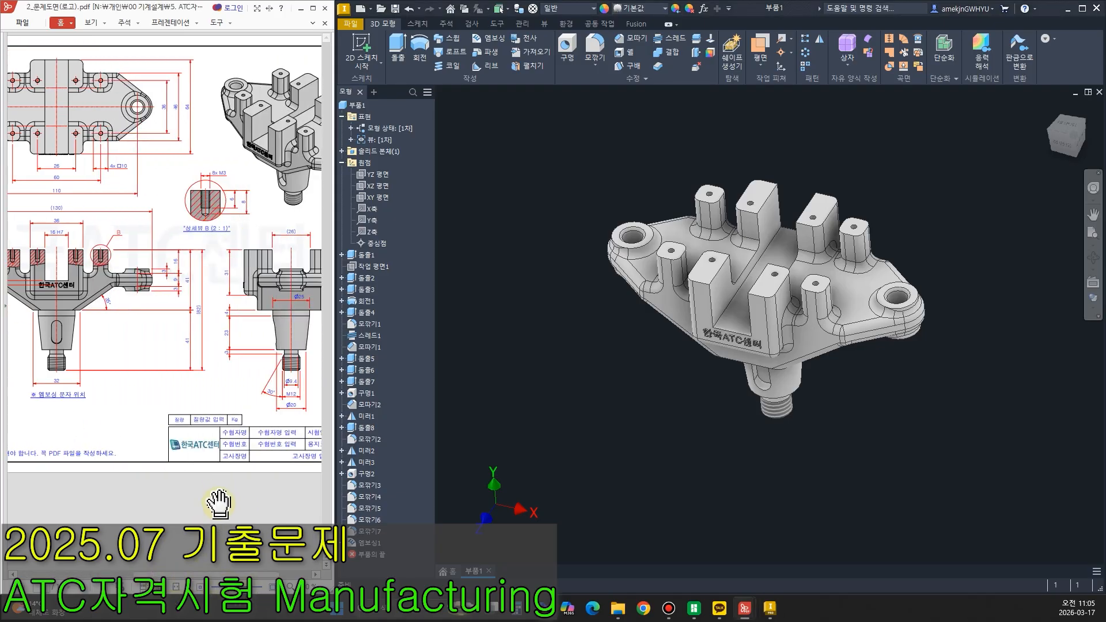
key("ctrl+2")
mouse_move(209, 477)
left_mouse_down()
mouse_move(148, 455)
mouse_move(206, 425)
left_mouse_up()
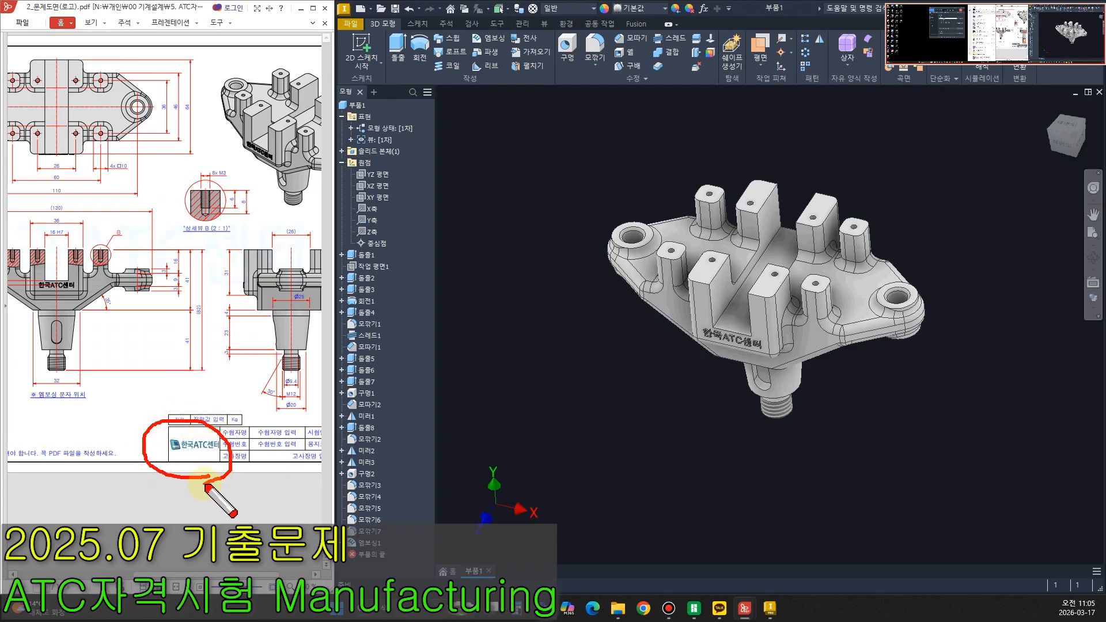
left_click_drag(186, 484, 179, 486)
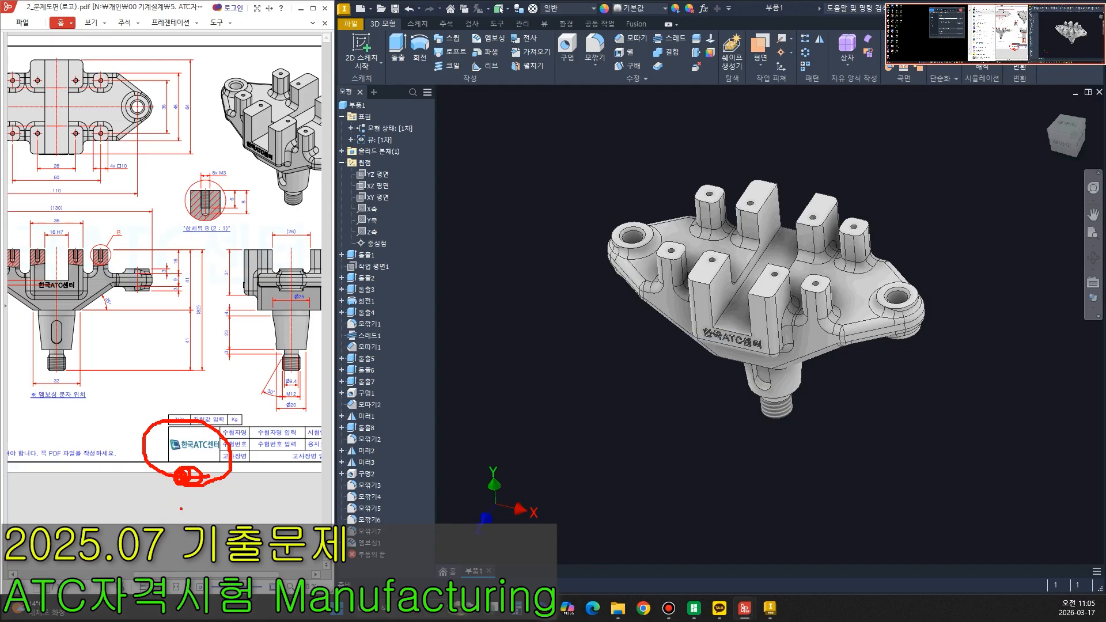
key("Escape")
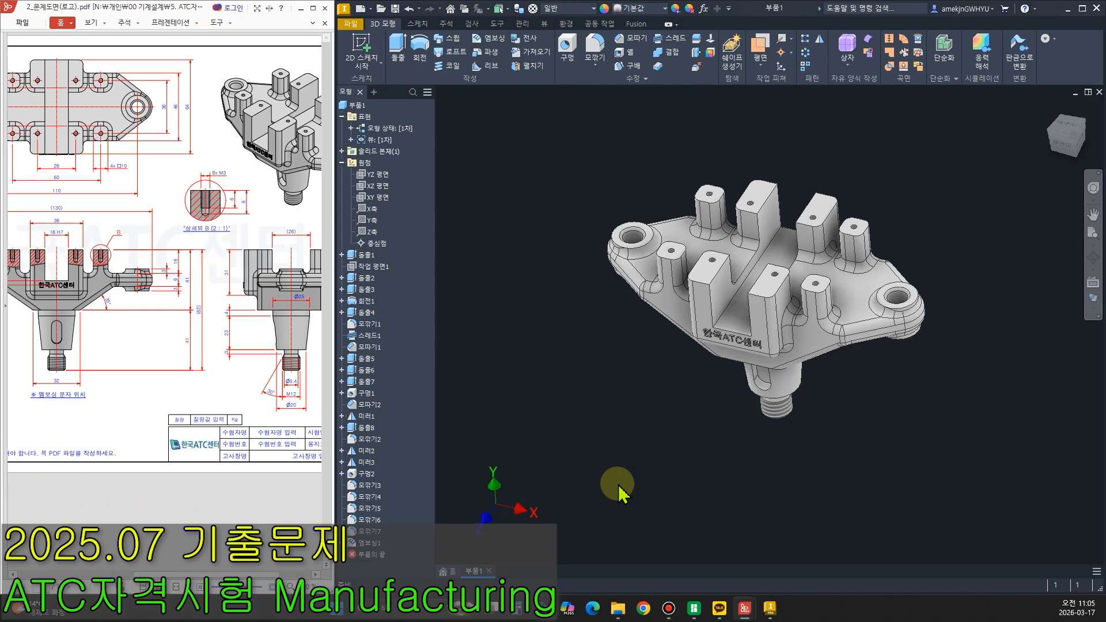
key("ctrl+2")
left_click_drag(594, 479, 743, 480)
left_click_drag(596, 503, 765, 511)
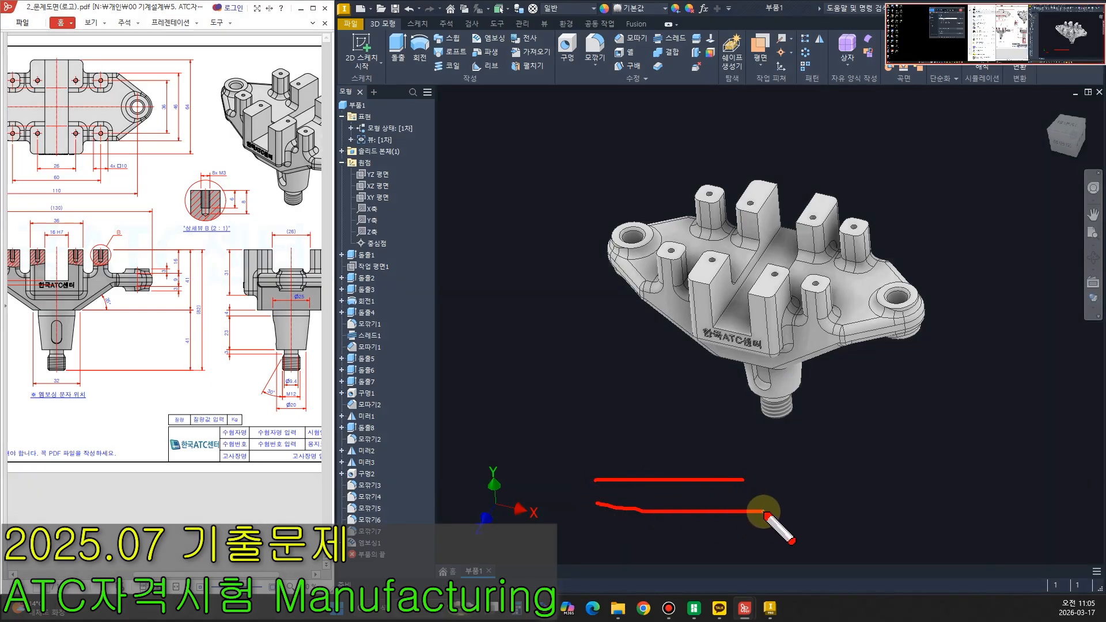
mouse_move(522, 426)
left_mouse_down()
mouse_move(518, 461)
mouse_move(565, 466)
mouse_move(526, 502)
mouse_move(584, 509)
left_mouse_up()
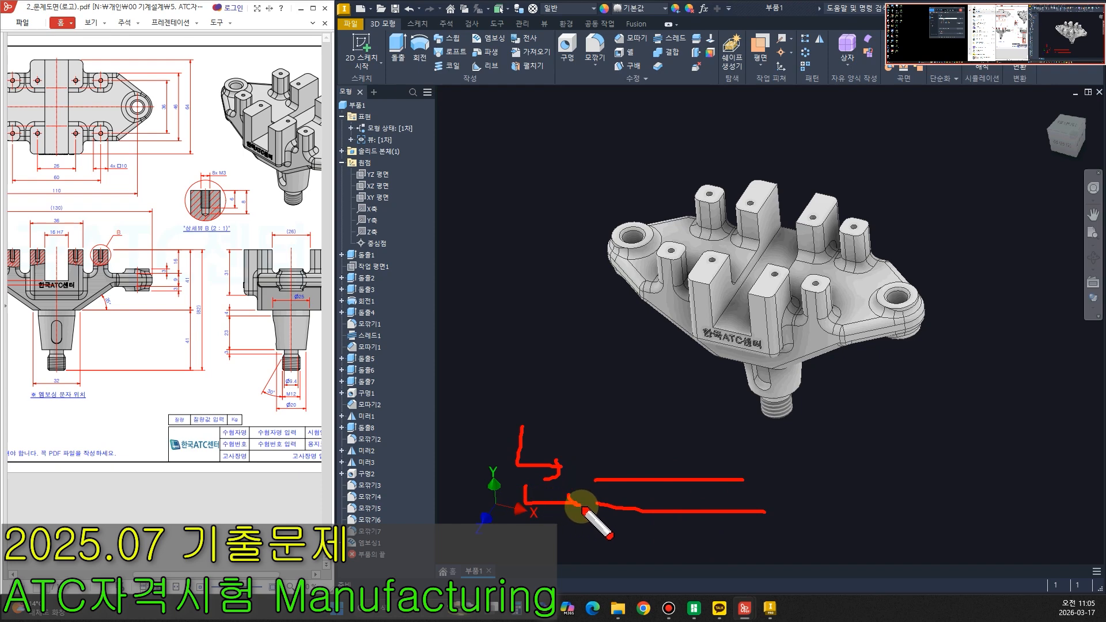
key("Escape")
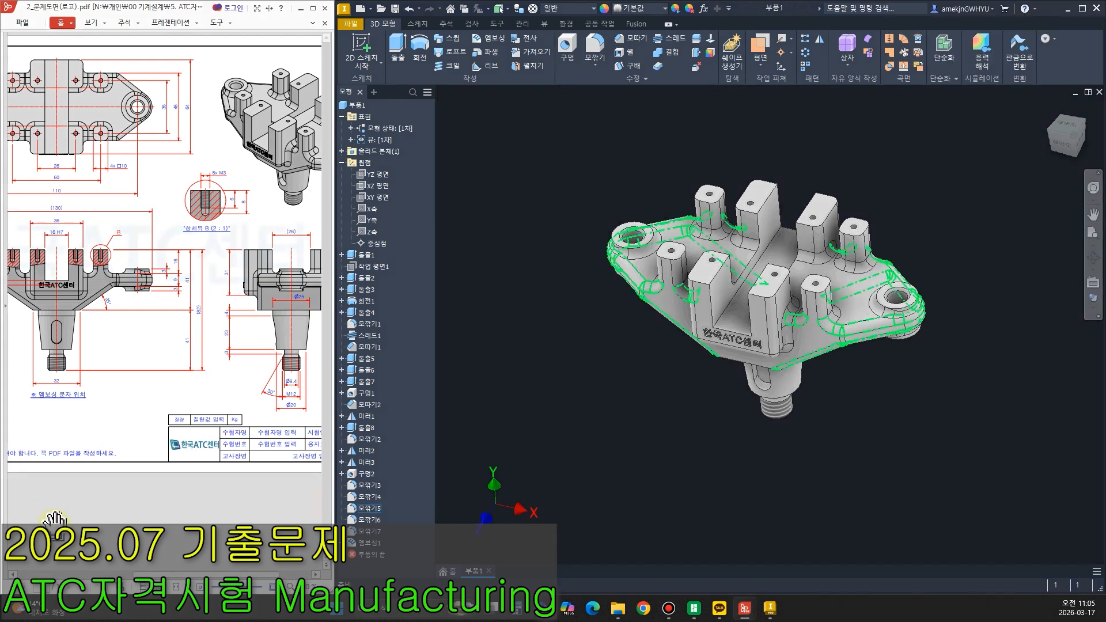